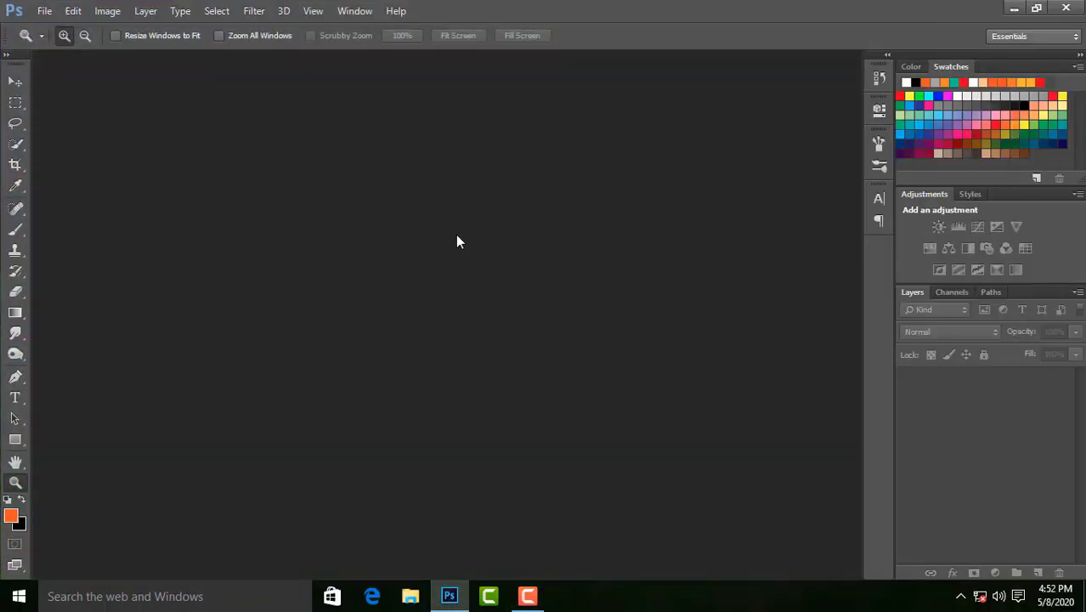
{"action": "key", "text": "ctrl+o"}
{"action": "double_click", "coordinate": [360, 110]}
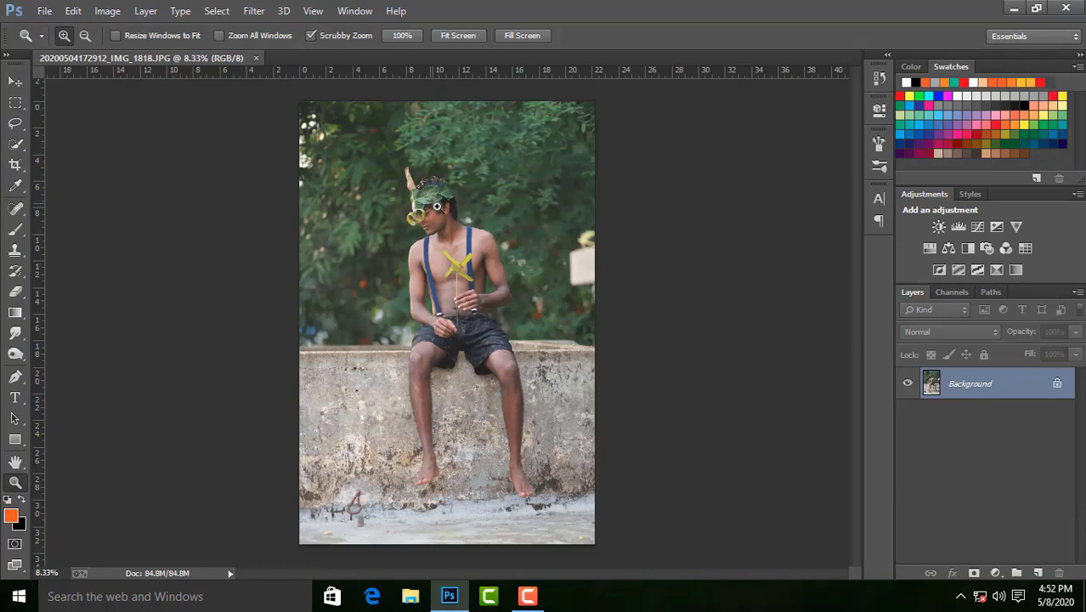
{"action": "left_click_drag", "start_coordinate": [436, 207], "coordinate": [562, 207]}
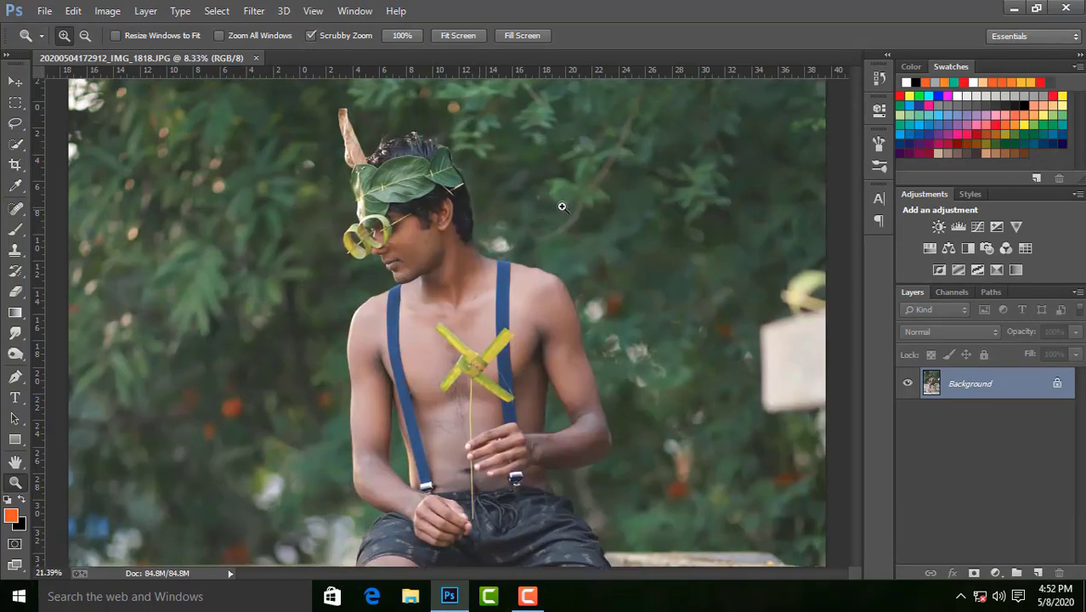
{"action": "left_click", "coordinate": [458, 34]}
{"action": "right_click", "coordinate": [1029, 402]}
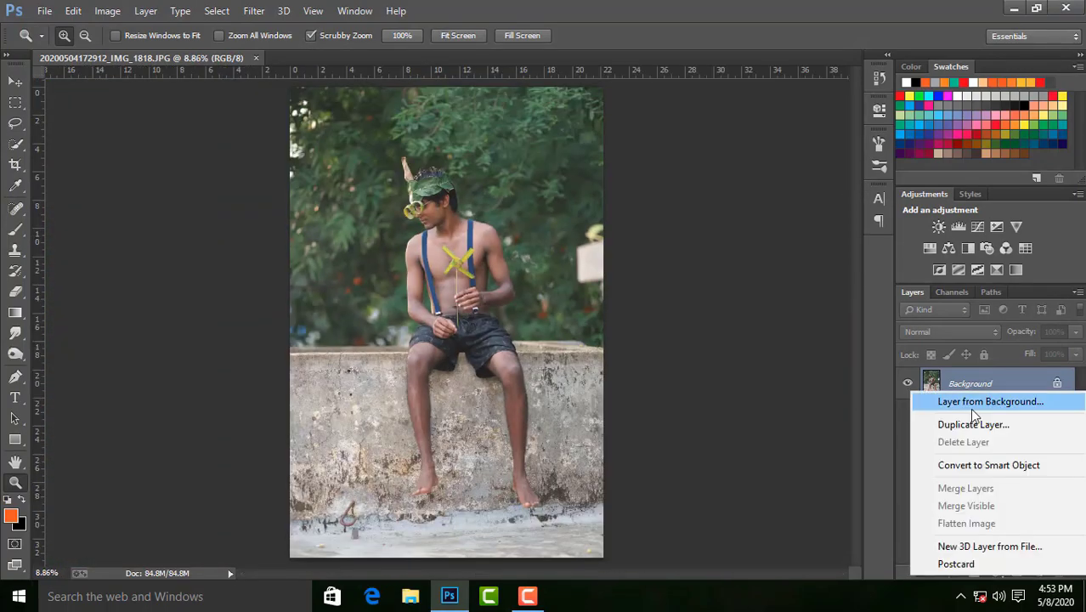
{"action": "left_click", "coordinate": [969, 460]}
- Zoom in on the boy's shorts and switch to the Pen tool in Path mode
{"action": "left_click_drag", "start_coordinate": [465, 332], "coordinate": [594, 343]}
{"action": "key", "text": "ctrl+plus"}
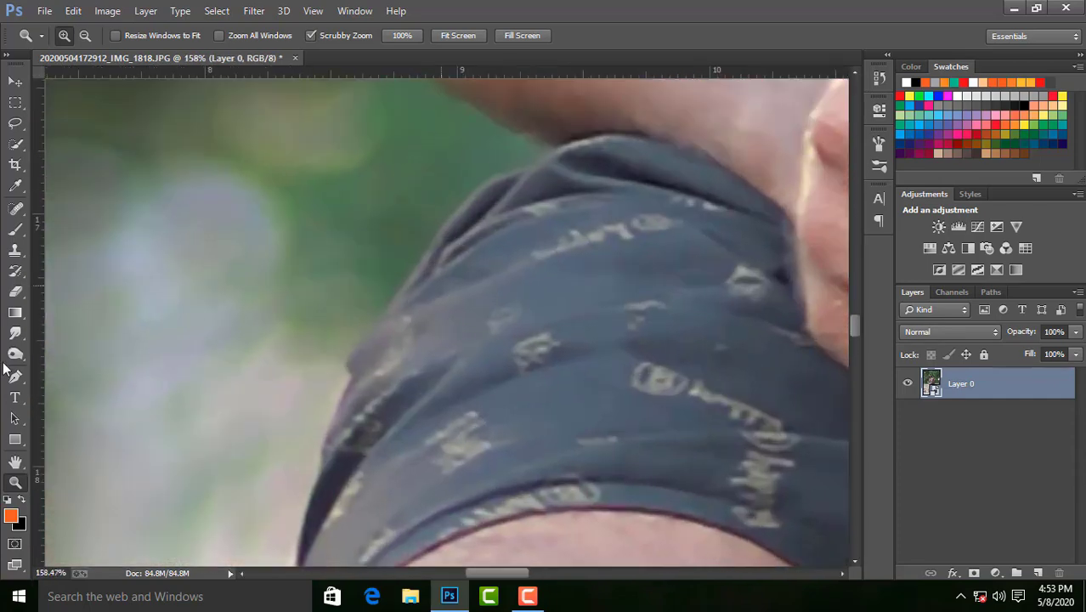
{"action": "left_click", "coordinate": [15, 377]}
{"action": "key", "text": "ctrl+plus"}
{"action": "mouse_move", "coordinate": [430, 216]}
{"action": "left_mouse_down"}
{"action": "mouse_move", "coordinate": [379, 291]}
{"action": "mouse_move", "coordinate": [395, 322]}
{"action": "mouse_move", "coordinate": [477, 291]}
{"action": "mouse_move", "coordinate": [541, 222]}
{"action": "left_mouse_up"}
- Follow the leg down and place a path anchor along the toes
{"action": "scroll", "coordinate": [537, 222], "scroll_direction": "down", "scroll_amount": 3}
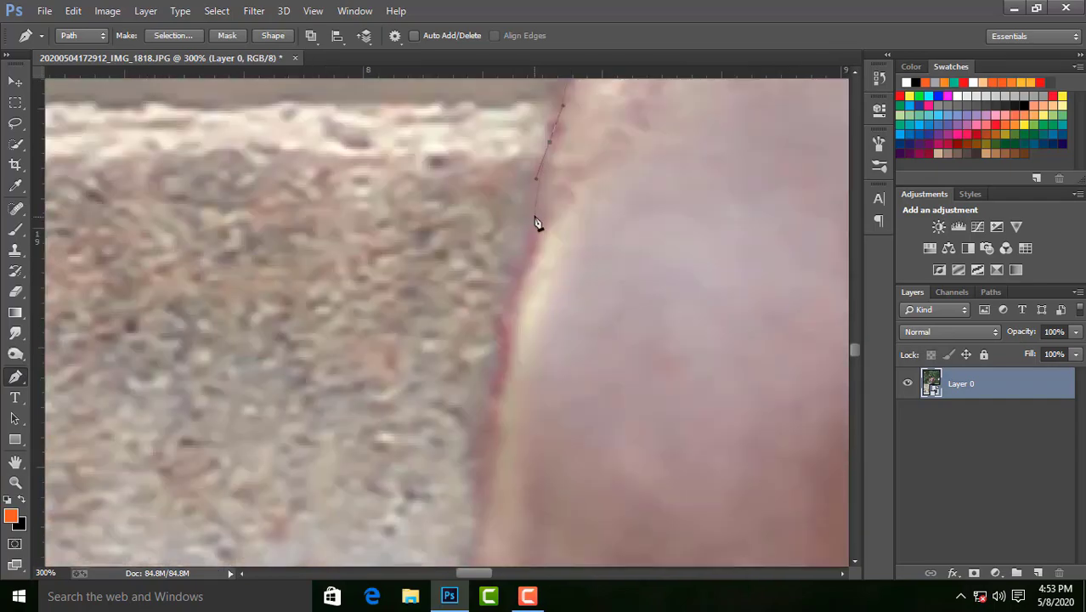
{"action": "scroll", "coordinate": [536, 212], "scroll_direction": "down", "scroll_amount": 3}
{"action": "key", "text": "ctrl+minus"}
{"action": "scroll", "coordinate": [601, 513], "scroll_direction": "down", "scroll_amount": 3}
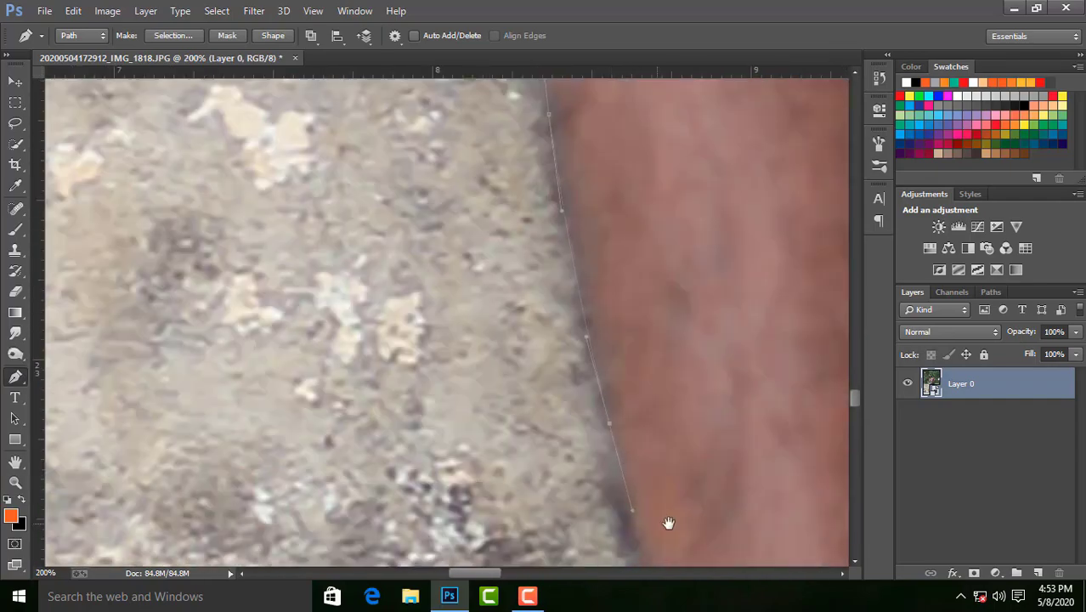
{"action": "scroll", "coordinate": [635, 413], "scroll_direction": "down", "scroll_amount": 3}
{"action": "scroll", "coordinate": [623, 393], "scroll_direction": "down", "scroll_amount": 3}
{"action": "scroll", "coordinate": [685, 238], "scroll_direction": "right", "scroll_amount": 3}
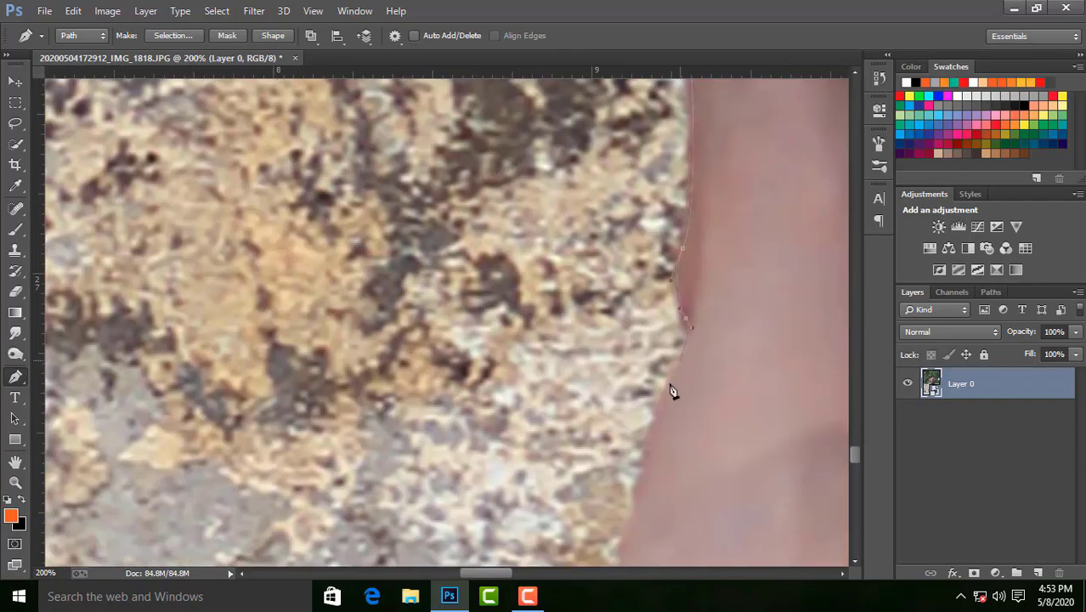
{"action": "scroll", "coordinate": [671, 391], "scroll_direction": "down", "scroll_amount": 3}
{"action": "scroll", "coordinate": [625, 425], "scroll_direction": "down", "scroll_amount": 3}
{"action": "scroll", "coordinate": [614, 407], "scroll_direction": "down", "scroll_amount": 3}
{"action": "left_click", "coordinate": [635, 352]}
{"action": "scroll", "coordinate": [635, 351], "scroll_direction": "right", "scroll_amount": 3}
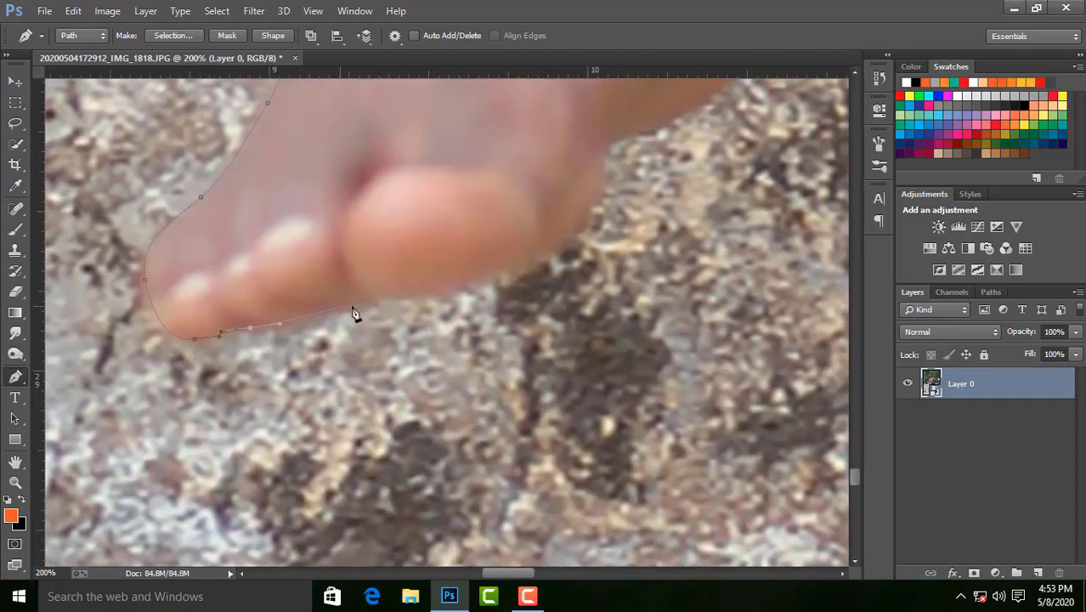
{"action": "scroll", "coordinate": [603, 297], "scroll_direction": "up", "scroll_amount": 3}
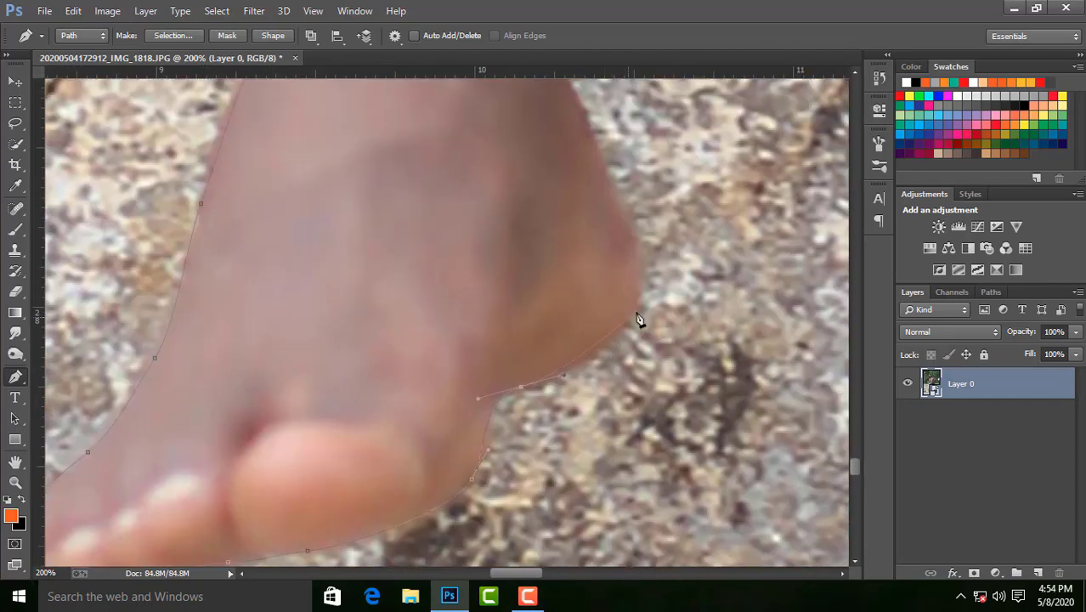
{"action": "scroll", "coordinate": [637, 315], "scroll_direction": "up", "scroll_amount": 3}
- Return to the Pen tool and add a curved anchor along the toe bottom
{"action": "key", "text": "v"}
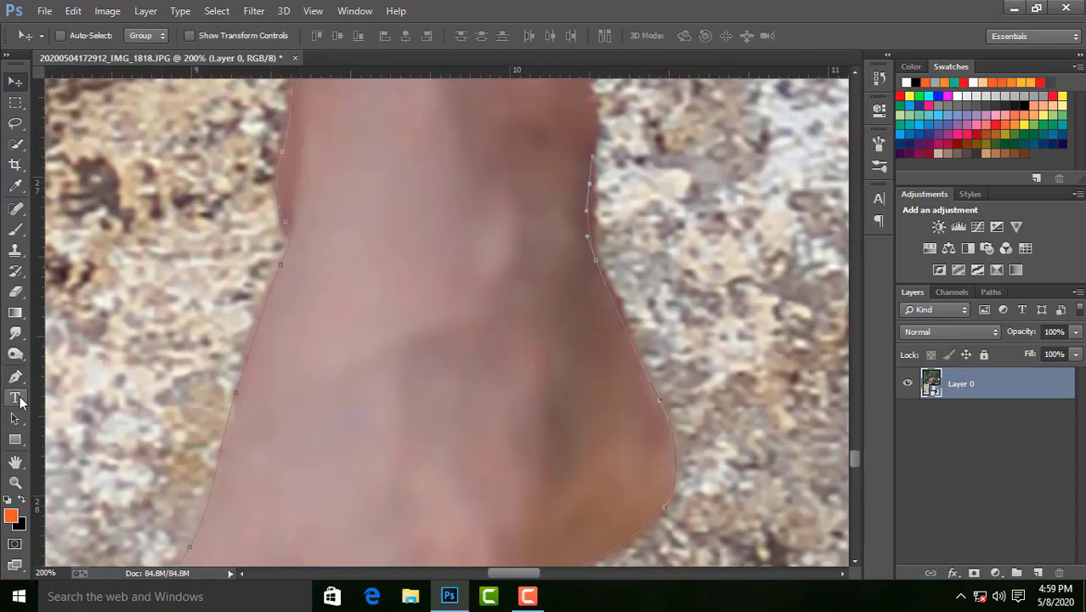
{"action": "left_click", "coordinate": [15, 377]}
{"action": "scroll", "coordinate": [548, 302], "scroll_direction": "up", "scroll_amount": 3}
{"action": "scroll", "coordinate": [529, 170], "scroll_direction": "up", "scroll_amount": 3}
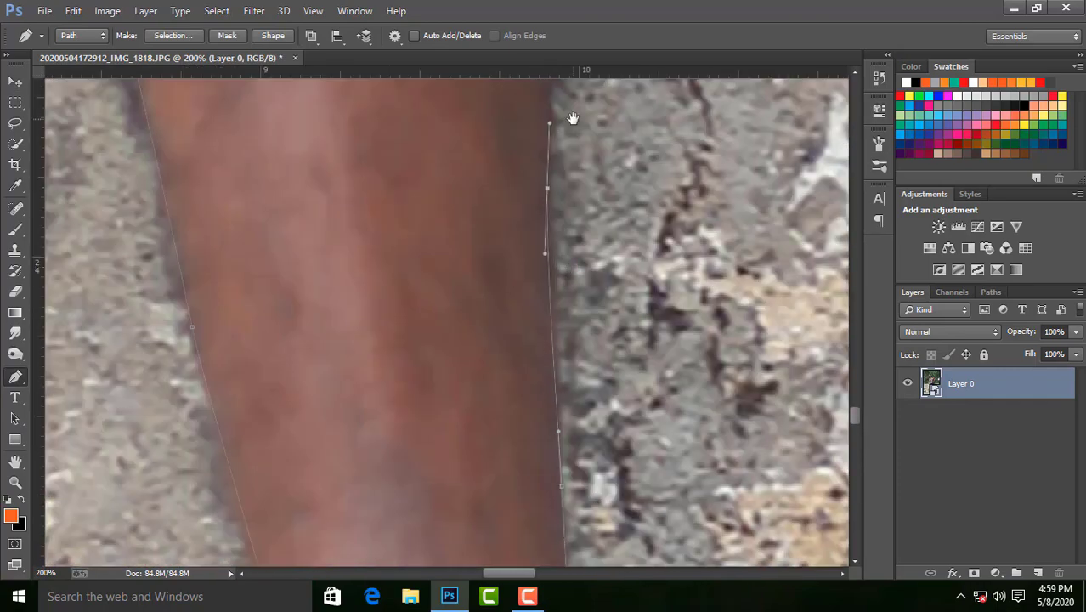
{"action": "left_click_drag", "start_coordinate": [573, 118], "coordinate": [576, 348]}
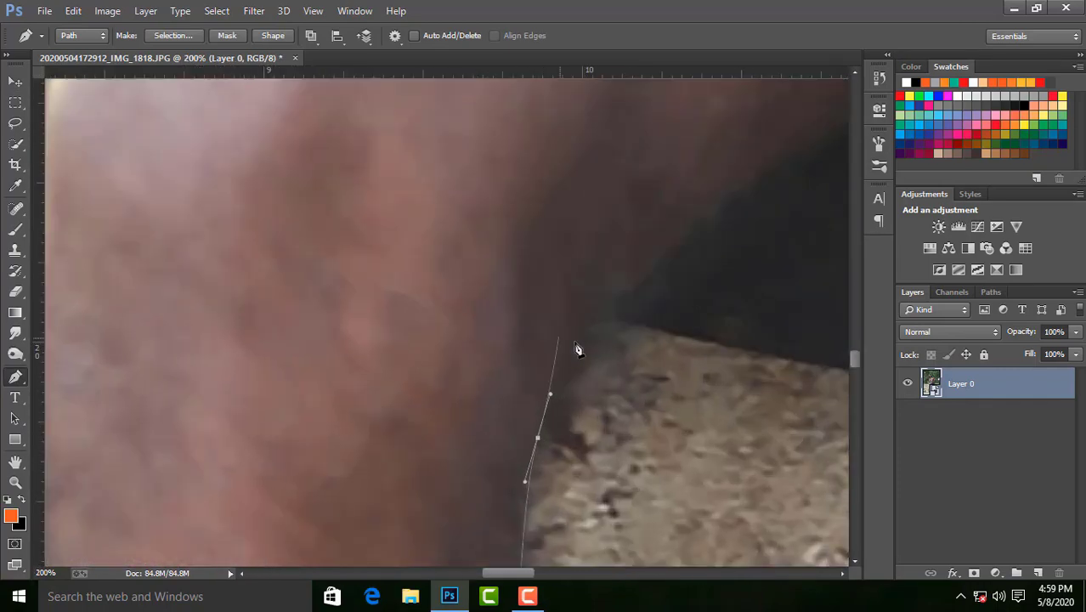
{"action": "scroll", "coordinate": [576, 348], "scroll_direction": "right", "scroll_amount": 5}
{"action": "scroll", "coordinate": [436, 335], "scroll_direction": "up", "scroll_amount": 3}
{"action": "scroll", "coordinate": [669, 165], "scroll_direction": "up", "scroll_amount": 3}
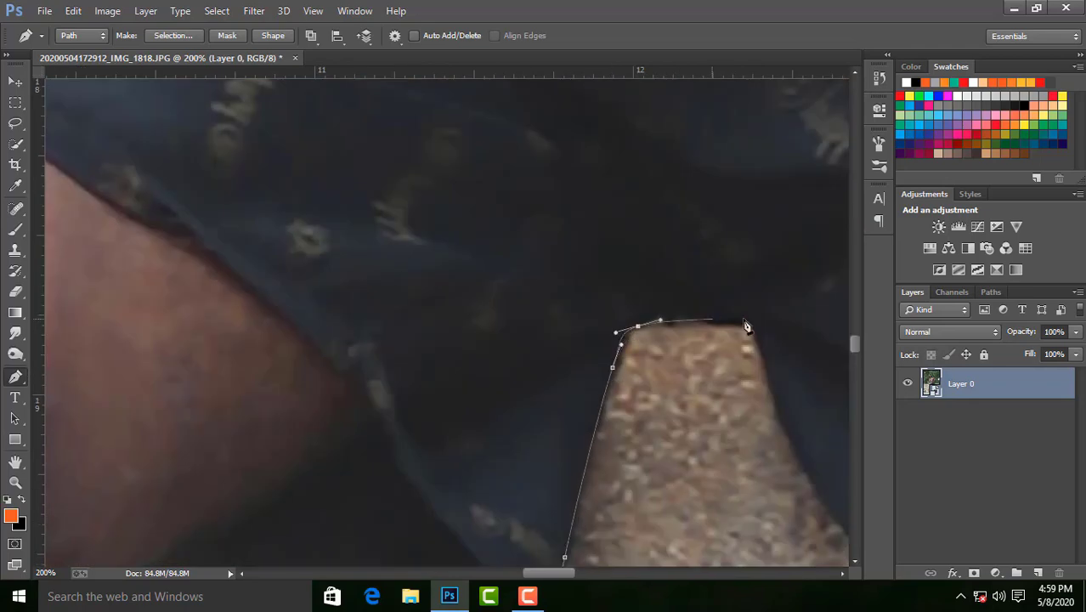
{"action": "scroll", "coordinate": [745, 327], "scroll_direction": "right", "scroll_amount": 3}
{"action": "scroll", "coordinate": [528, 381], "scroll_direction": "right", "scroll_amount": 3}
{"action": "scroll", "coordinate": [528, 381], "scroll_direction": "right", "scroll_amount": 3}
{"action": "left_click_drag", "start_coordinate": [571, 359], "coordinate": [400, 436]}
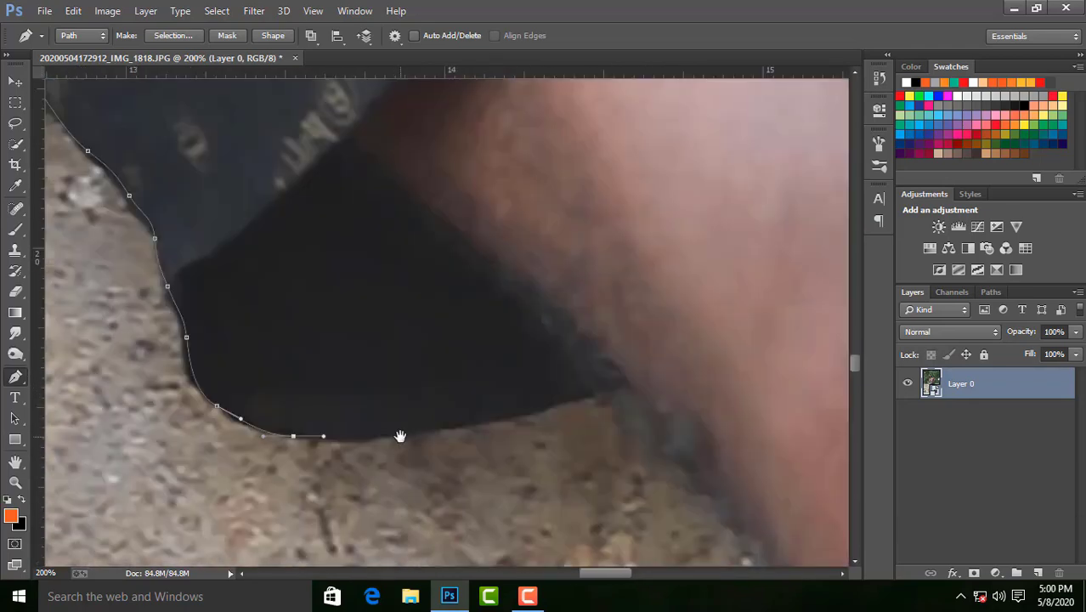
{"action": "scroll", "coordinate": [558, 347], "scroll_direction": "down", "scroll_amount": 2}
{"action": "scroll", "coordinate": [526, 311], "scroll_direction": "right", "scroll_amount": 5}
{"action": "scroll", "coordinate": [557, 440], "scroll_direction": "down", "scroll_amount": 3}
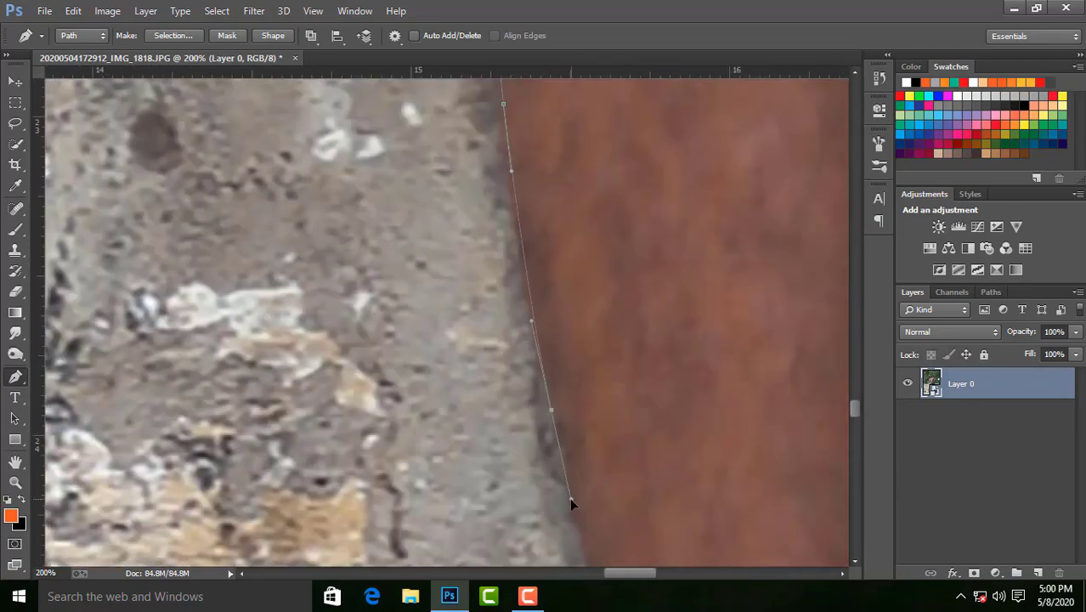
{"action": "scroll", "coordinate": [544, 492], "scroll_direction": "down", "scroll_amount": 3}
{"action": "scroll", "coordinate": [544, 476], "scroll_direction": "down", "scroll_amount": 3}
{"action": "scroll", "coordinate": [554, 425], "scroll_direction": "down", "scroll_amount": 3}
{"action": "scroll", "coordinate": [561, 366], "scroll_direction": "down", "scroll_amount": 3}
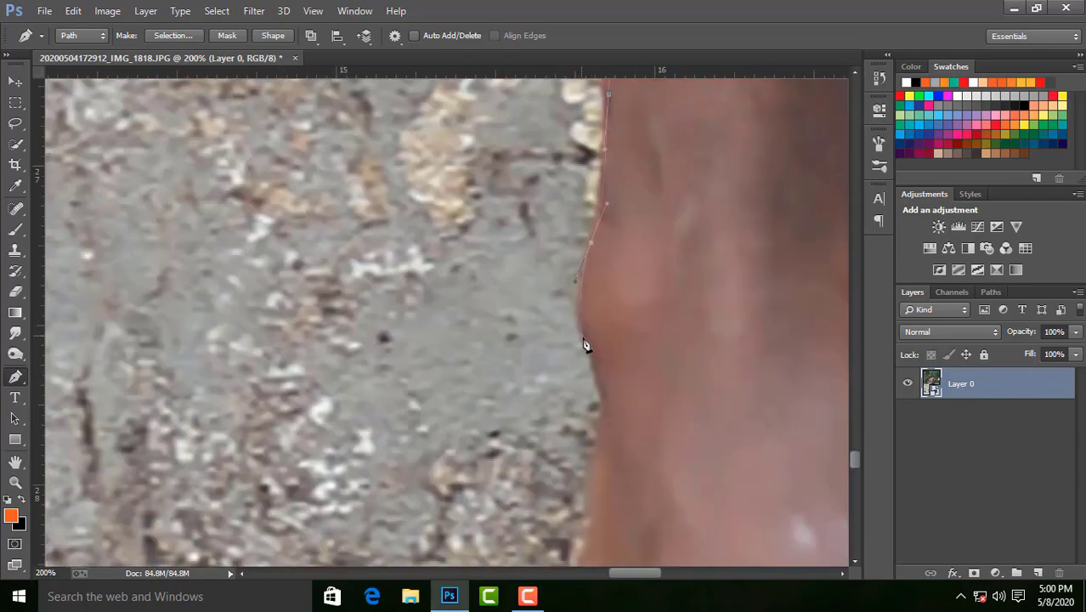
{"action": "scroll", "coordinate": [594, 353], "scroll_direction": "down", "scroll_amount": 3}
{"action": "scroll", "coordinate": [629, 365], "scroll_direction": "down", "scroll_amount": 3}
{"action": "scroll", "coordinate": [651, 340], "scroll_direction": "right", "scroll_amount": 3}
{"action": "scroll", "coordinate": [645, 357], "scroll_direction": "down", "scroll_amount": 3}
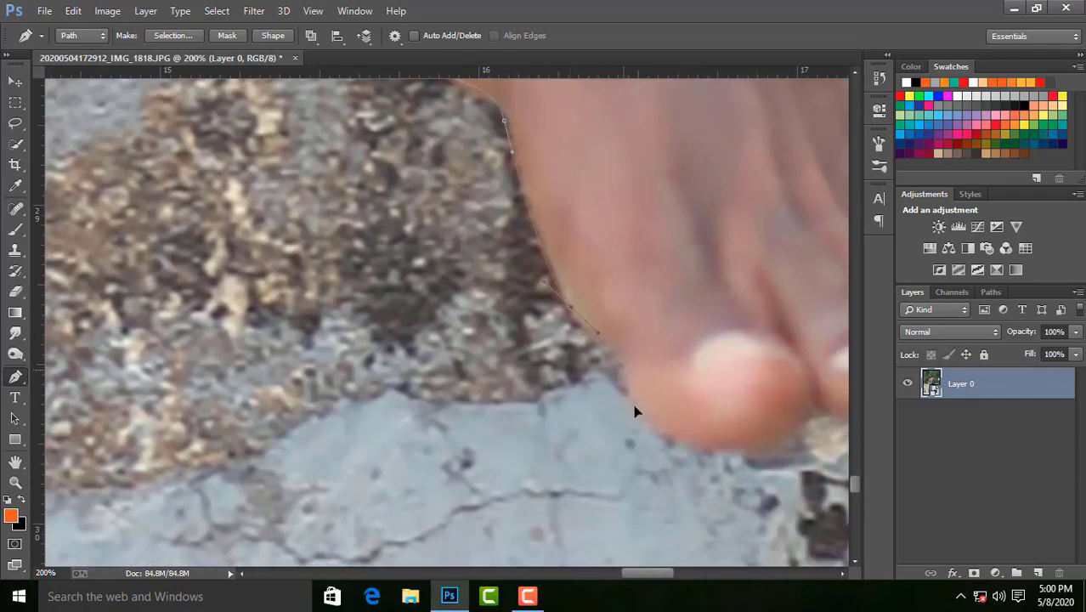
{"action": "scroll", "coordinate": [636, 413], "scroll_direction": "down", "scroll_amount": 3}
{"action": "scroll", "coordinate": [636, 412], "scroll_direction": "right", "scroll_amount": 5}
{"action": "left_click_drag", "start_coordinate": [464, 342], "coordinate": [522, 338]}
- Scroll back up the figure to continue the outline higher up
{"action": "scroll", "coordinate": [570, 310], "scroll_direction": "up", "scroll_amount": 3}
{"action": "scroll", "coordinate": [511, 279], "scroll_direction": "up", "scroll_amount": 3}
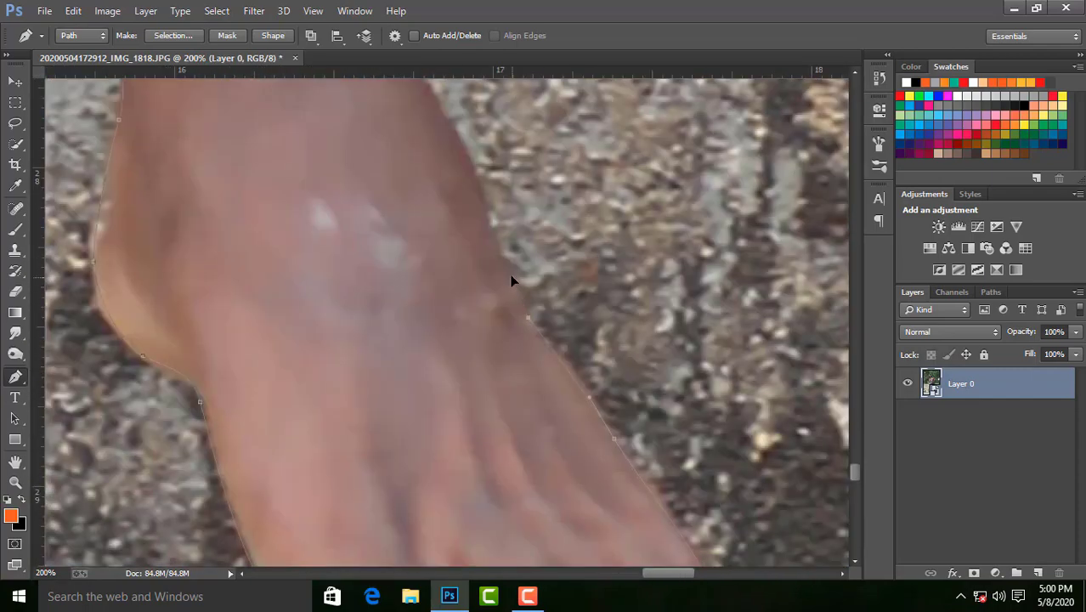
{"action": "scroll", "coordinate": [501, 305], "scroll_direction": "up", "scroll_amount": 3}
{"action": "scroll", "coordinate": [508, 280], "scroll_direction": "up", "scroll_amount": 3}
{"action": "scroll", "coordinate": [527, 263], "scroll_direction": "up", "scroll_amount": 3}
{"action": "scroll", "coordinate": [574, 251], "scroll_direction": "up", "scroll_amount": 3}
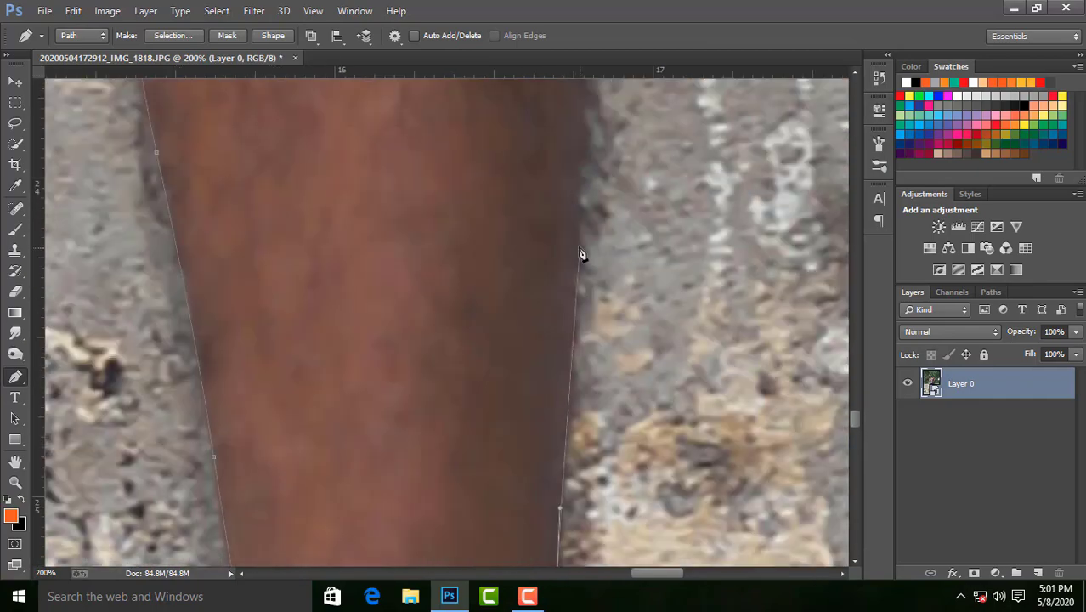
{"action": "scroll", "coordinate": [587, 195], "scroll_direction": "up", "scroll_amount": 3}
{"action": "scroll", "coordinate": [646, 306], "scroll_direction": "up", "scroll_amount": 3}
{"action": "scroll", "coordinate": [655, 319], "scroll_direction": "up", "scroll_amount": 3}
{"action": "scroll", "coordinate": [595, 225], "scroll_direction": "up", "scroll_amount": 3}
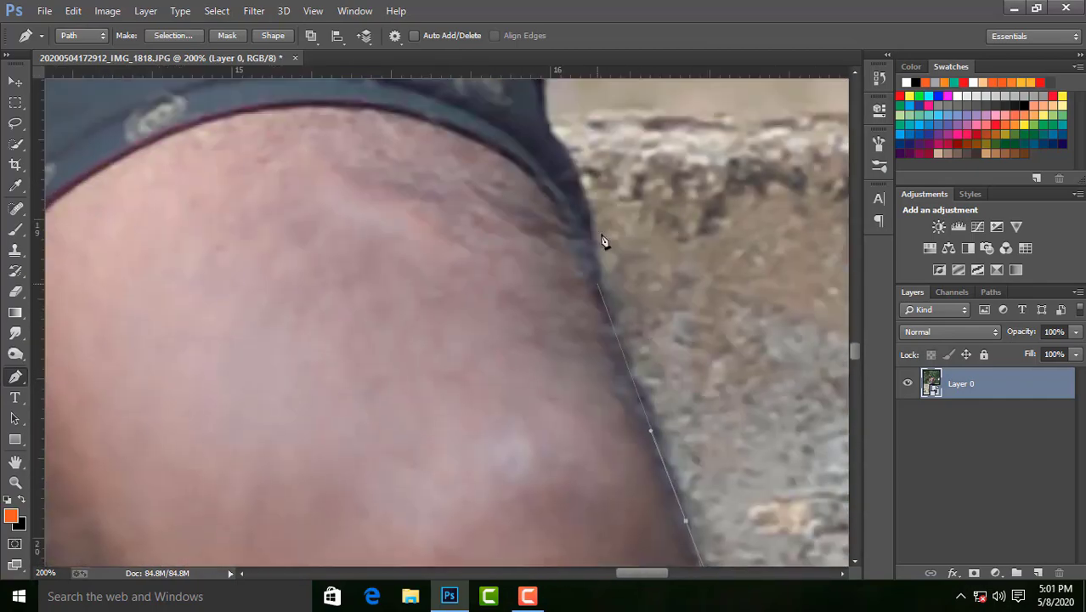
{"action": "scroll", "coordinate": [608, 298], "scroll_direction": "up", "scroll_amount": 3}
{"action": "scroll", "coordinate": [616, 364], "scroll_direction": "up", "scroll_amount": 3}
{"action": "scroll", "coordinate": [553, 281], "scroll_direction": "up", "scroll_amount": 3}
{"action": "scroll", "coordinate": [561, 306], "scroll_direction": "up", "scroll_amount": 3}
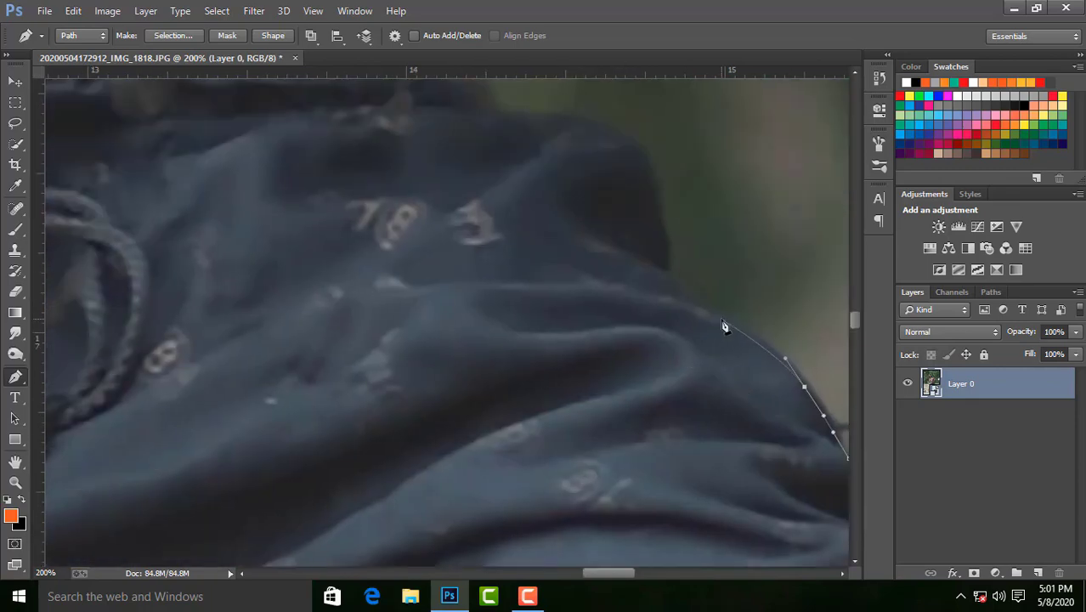
{"action": "scroll", "coordinate": [544, 306], "scroll_direction": "up", "scroll_amount": 3}
{"action": "scroll", "coordinate": [586, 310], "scroll_direction": "up", "scroll_amount": 3}
- Trace path anchors up the arm's skin edge and along the neck
{"action": "scroll", "coordinate": [655, 340], "scroll_direction": "up", "scroll_amount": 3}
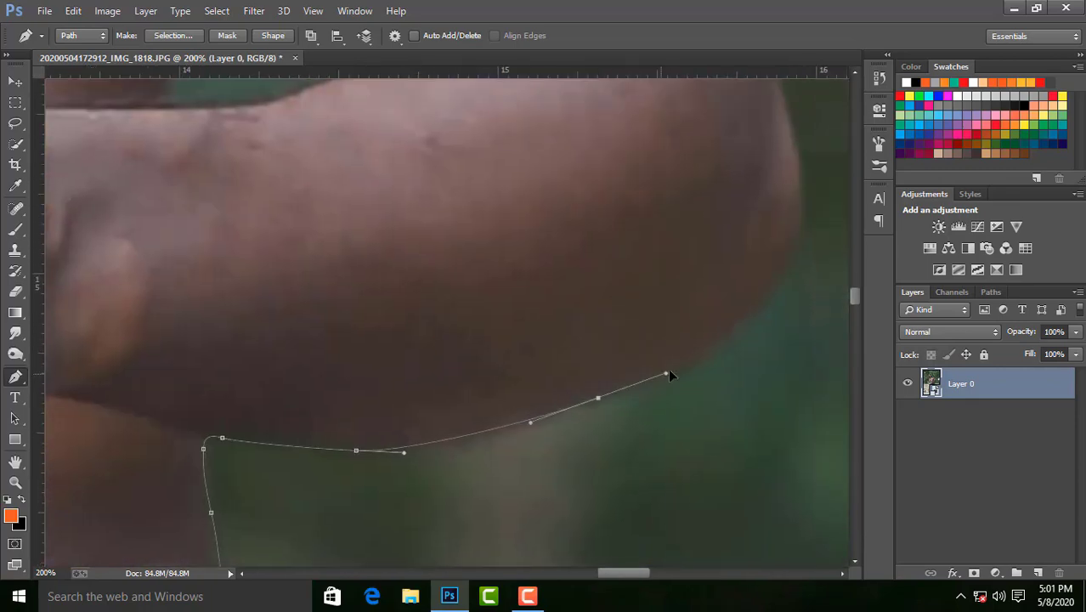
{"action": "scroll", "coordinate": [629, 297], "scroll_direction": "up", "scroll_amount": 3}
{"action": "scroll", "coordinate": [650, 334], "scroll_direction": "right", "scroll_amount": 3}
{"action": "scroll", "coordinate": [650, 334], "scroll_direction": "up", "scroll_amount": 3}
{"action": "left_click", "coordinate": [637, 282]}
{"action": "scroll", "coordinate": [613, 262], "scroll_direction": "up", "scroll_amount": 3}
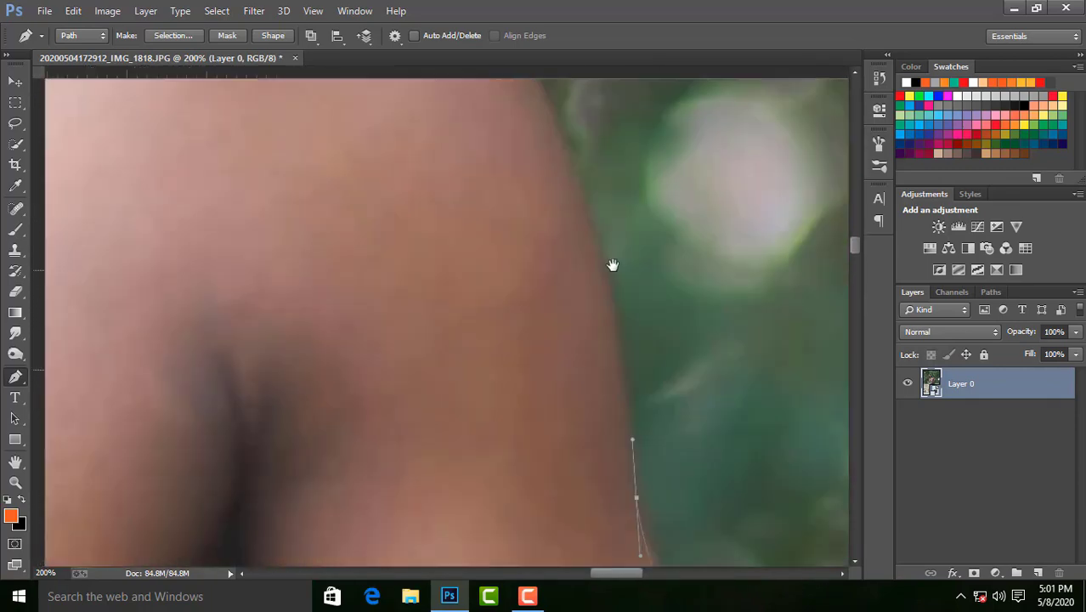
{"action": "left_click", "coordinate": [614, 262]}
{"action": "scroll", "coordinate": [633, 301], "scroll_direction": "up", "scroll_amount": 3}
{"action": "left_click", "coordinate": [570, 277]}
{"action": "scroll", "coordinate": [582, 255], "scroll_direction": "up", "scroll_amount": 3}
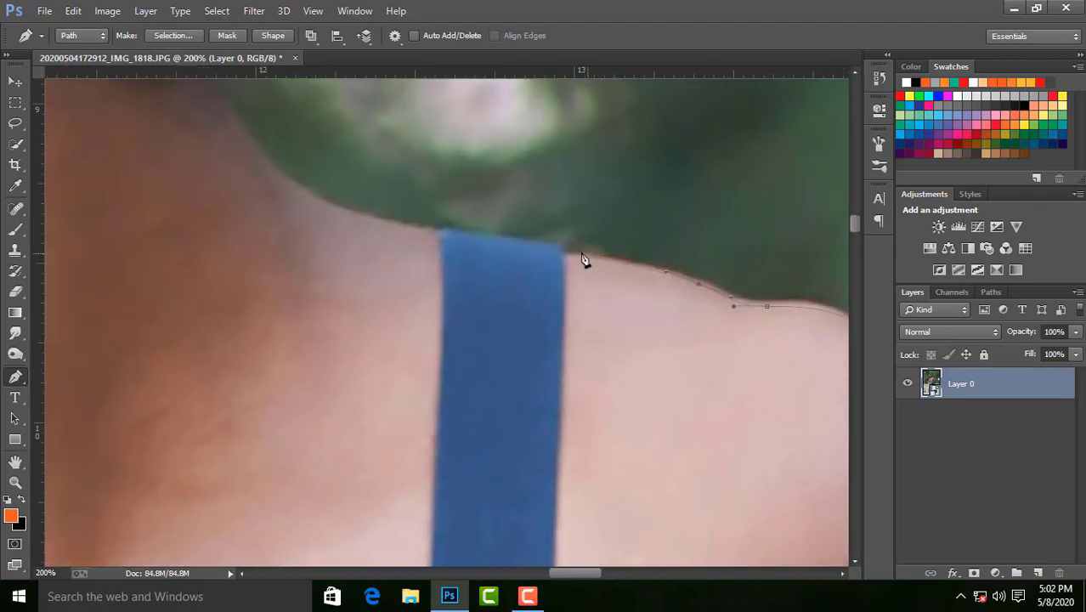
{"action": "scroll", "coordinate": [500, 307], "scroll_direction": "up", "scroll_amount": 3}
{"action": "left_click", "coordinate": [499, 308]}
{"action": "scroll", "coordinate": [497, 360], "scroll_direction": "up", "scroll_amount": 3}
{"action": "left_click", "coordinate": [497, 360]}
- Curve the path along the leaf glasses' edge, around its tip to the hair
{"action": "left_click_drag", "start_coordinate": [527, 153], "coordinate": [586, 425]}
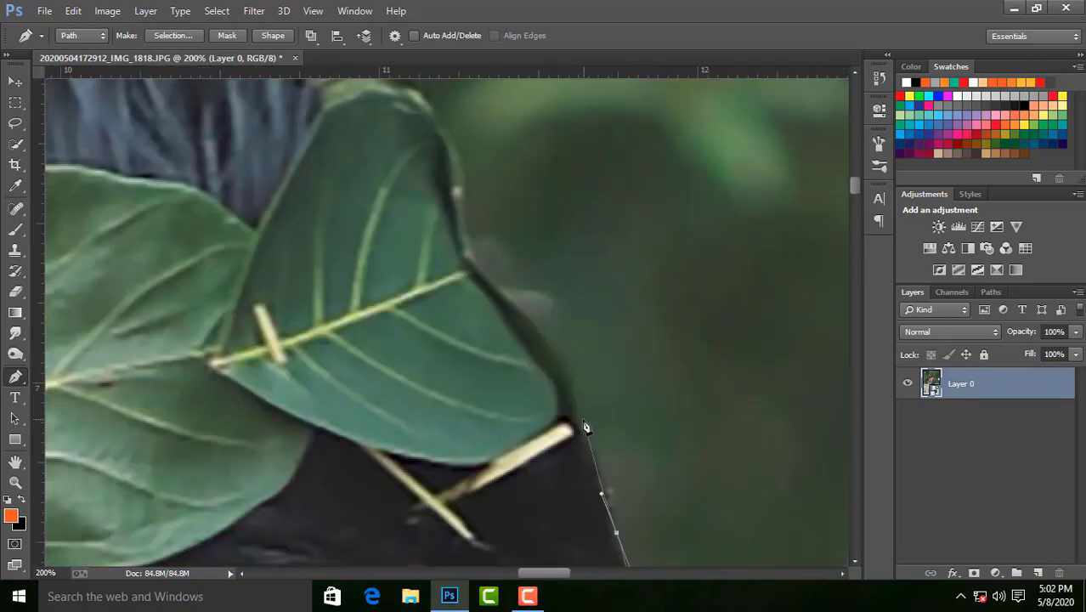
{"action": "left_click", "coordinate": [649, 540]}
{"action": "left_click", "coordinate": [634, 502]}
{"action": "left_click", "coordinate": [619, 442]}
{"action": "scroll", "coordinate": [500, 234], "scroll_direction": "up", "scroll_amount": 5}
{"action": "left_click", "coordinate": [540, 395]}
{"action": "left_click", "coordinate": [525, 370]}
{"action": "left_click", "coordinate": [510, 344]}
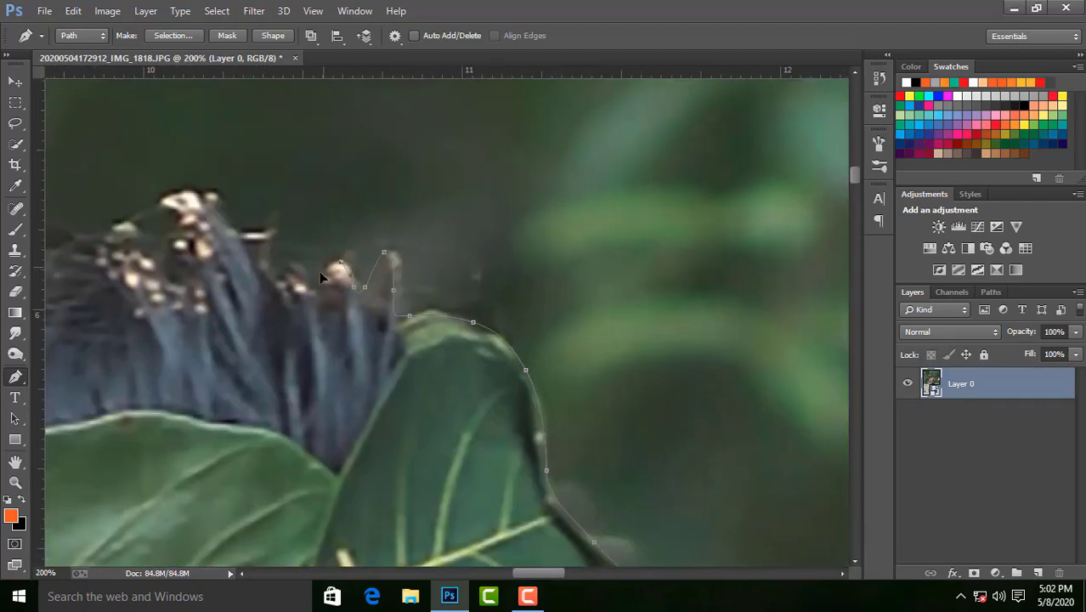
{"action": "scroll", "coordinate": [510, 303], "scroll_direction": "left", "scroll_amount": 10}
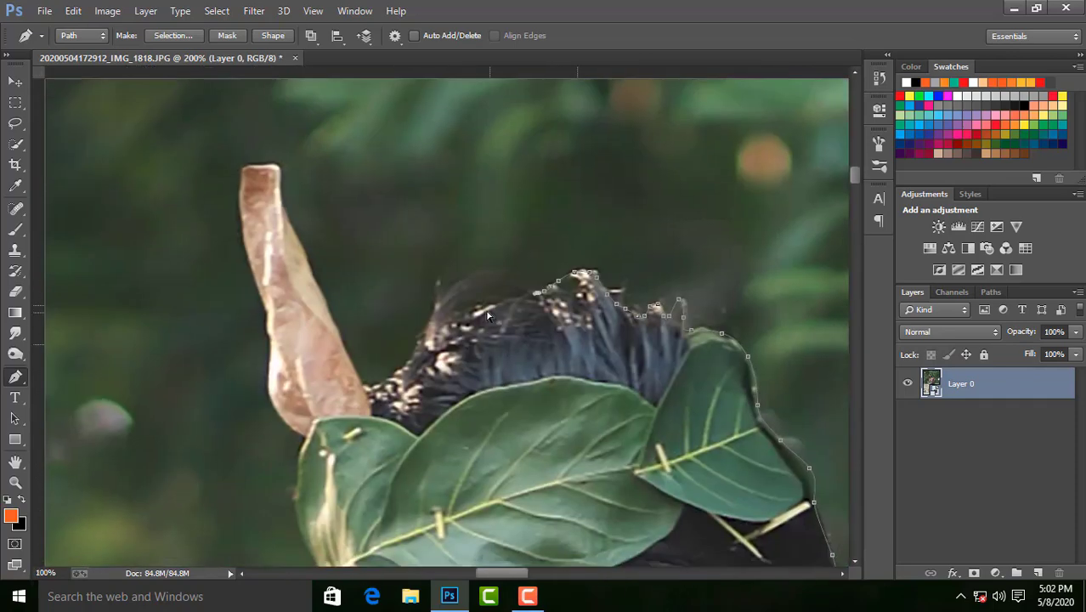
{"action": "left_click", "coordinate": [554, 295]}
- Zoom in on the brown leaf tip and trace curved segments along its lower edge
{"action": "key", "text": "ctrl+plus"}
{"action": "scroll", "coordinate": [255, 230], "scroll_direction": "left", "scroll_amount": 5}
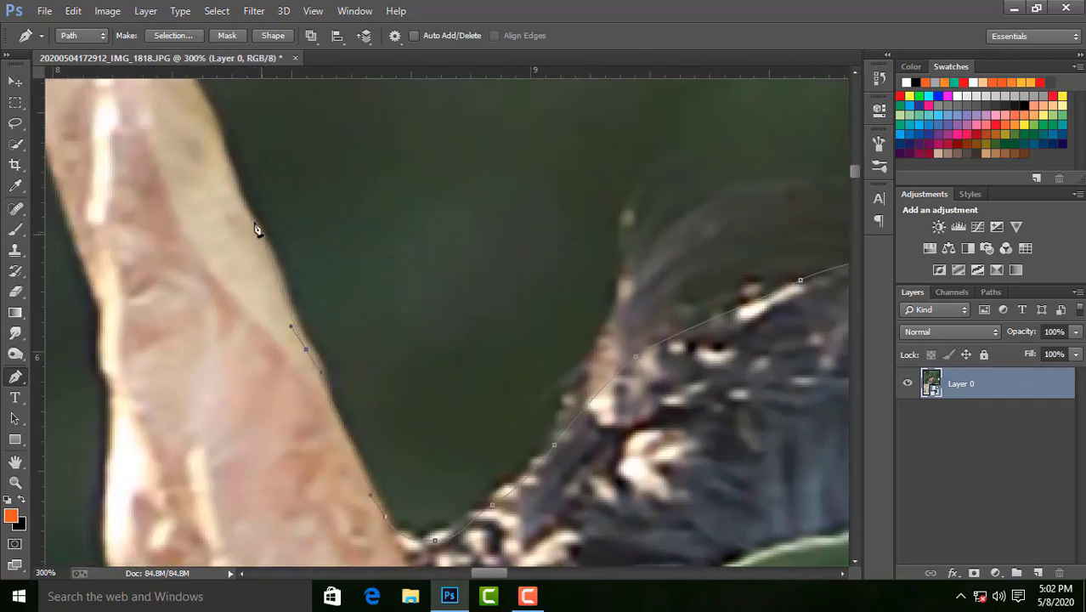
{"action": "scroll", "coordinate": [292, 199], "scroll_direction": "up", "scroll_amount": 3}
{"action": "scroll", "coordinate": [269, 300], "scroll_direction": "up", "scroll_amount": 5}
{"action": "scroll", "coordinate": [255, 468], "scroll_direction": "down", "scroll_amount": 3}
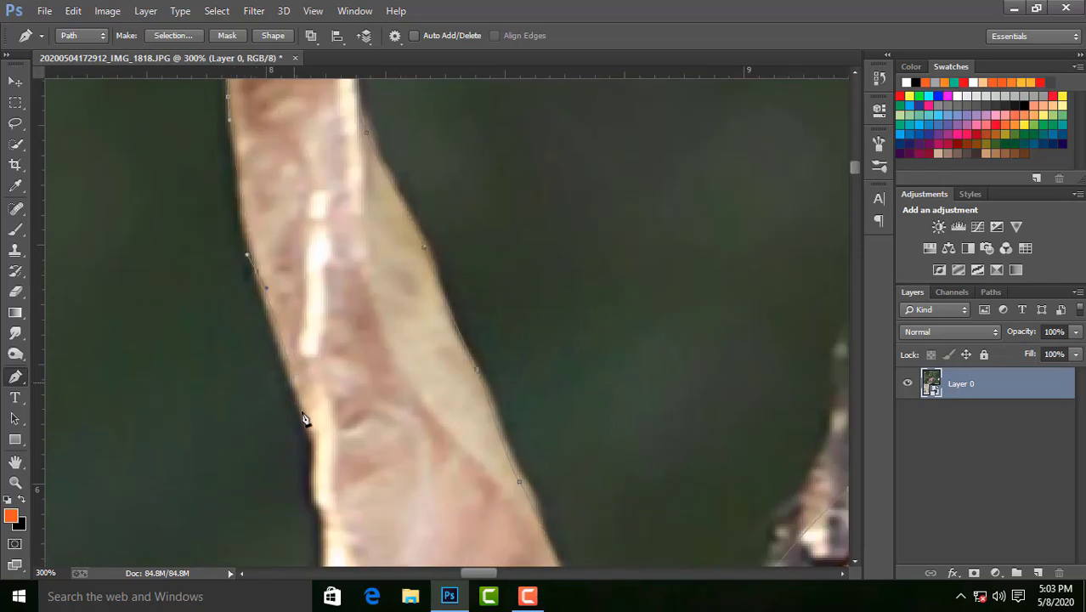
{"action": "scroll", "coordinate": [310, 386], "scroll_direction": "down", "scroll_amount": 3}
{"action": "scroll", "coordinate": [349, 348], "scroll_direction": "down", "scroll_amount": 3}
{"action": "scroll", "coordinate": [417, 327], "scroll_direction": "down", "scroll_amount": 3}
{"action": "scroll", "coordinate": [439, 314], "scroll_direction": "down", "scroll_amount": 3}
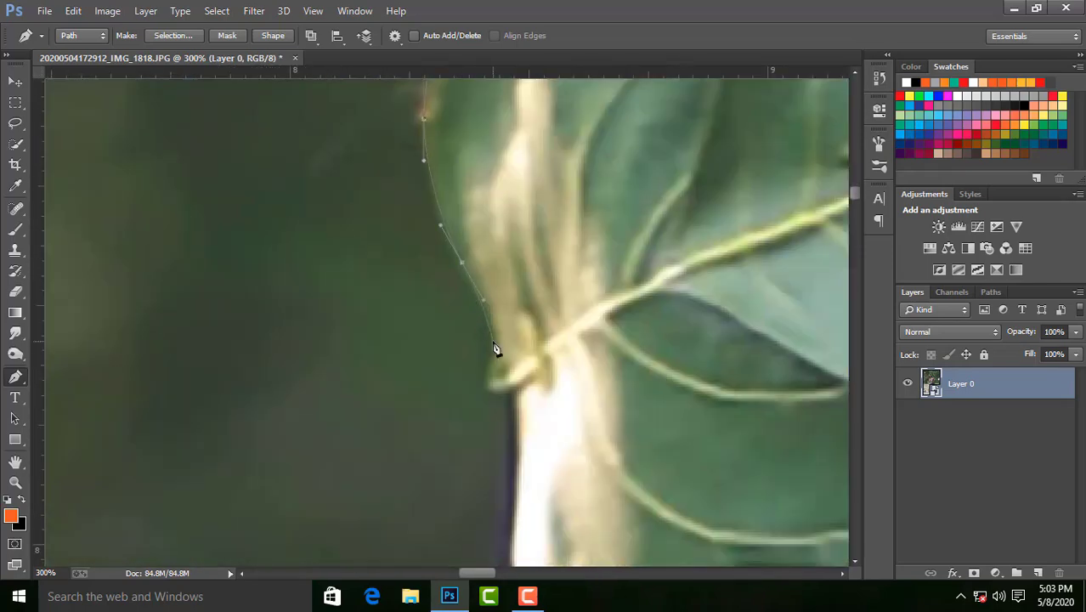
{"action": "scroll", "coordinate": [495, 352], "scroll_direction": "down", "scroll_amount": 3}
{"action": "scroll", "coordinate": [505, 241], "scroll_direction": "down", "scroll_amount": 3}
{"action": "scroll", "coordinate": [494, 351], "scroll_direction": "down", "scroll_amount": 3}
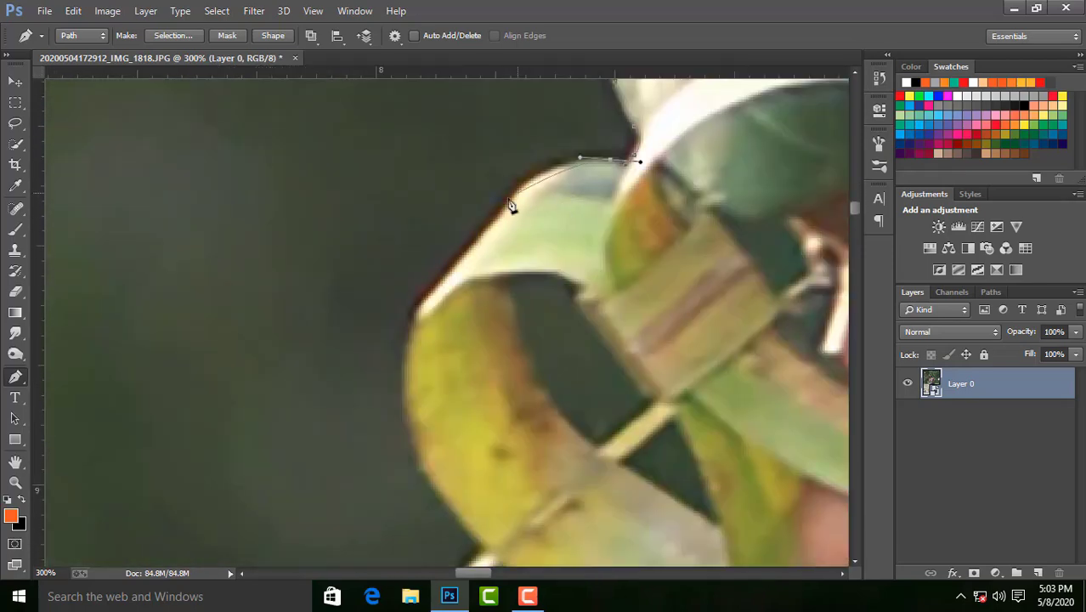
{"action": "scroll", "coordinate": [512, 208], "scroll_direction": "left", "scroll_amount": 2}
{"action": "scroll", "coordinate": [489, 208], "scroll_direction": "down", "scroll_amount": 3}
{"action": "scroll", "coordinate": [497, 242], "scroll_direction": "down", "scroll_amount": 3}
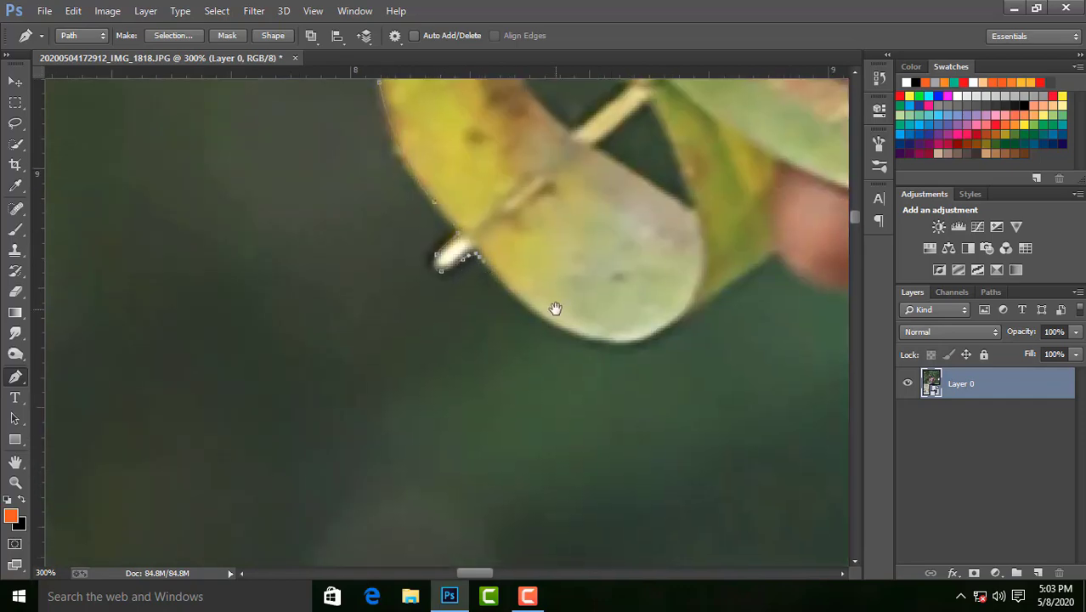
{"action": "left_click_drag", "start_coordinate": [555, 308], "coordinate": [341, 232]}
{"action": "left_click_drag", "start_coordinate": [383, 266], "coordinate": [468, 252]}
- Place path anchors along the shoulder edge, panning up the arm
{"action": "scroll", "coordinate": [713, 294], "scroll_direction": "right", "scroll_amount": 5}
{"action": "scroll", "coordinate": [509, 272], "scroll_direction": "down", "scroll_amount": 2}
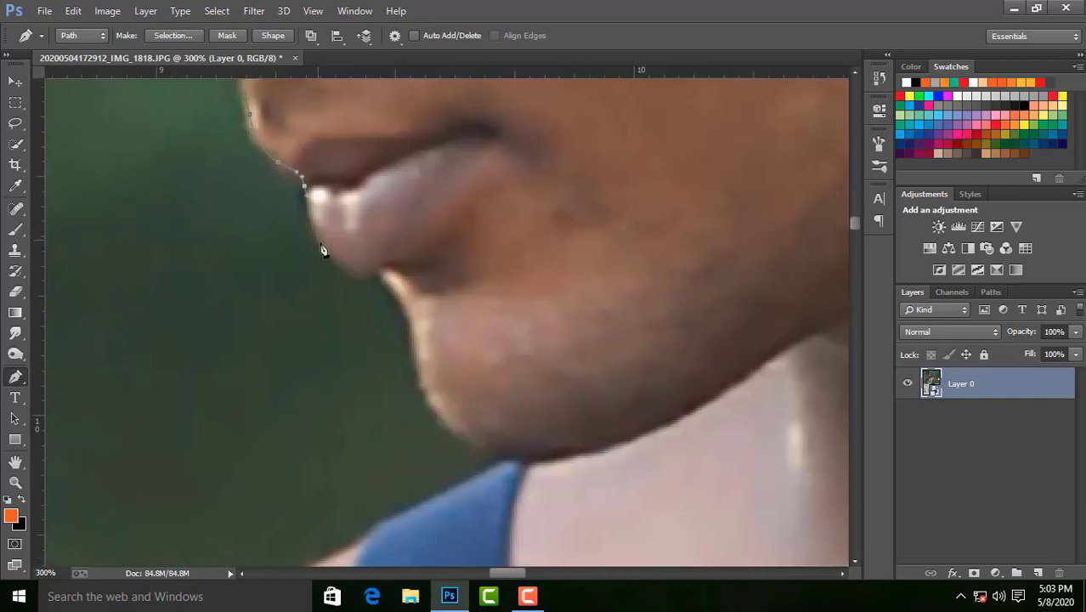
{"action": "scroll", "coordinate": [413, 349], "scroll_direction": "down", "scroll_amount": 2}
{"action": "scroll", "coordinate": [485, 323], "scroll_direction": "down", "scroll_amount": 2}
{"action": "scroll", "coordinate": [405, 291], "scroll_direction": "left", "scroll_amount": 2}
{"action": "scroll", "coordinate": [405, 291], "scroll_direction": "left", "scroll_amount": 3}
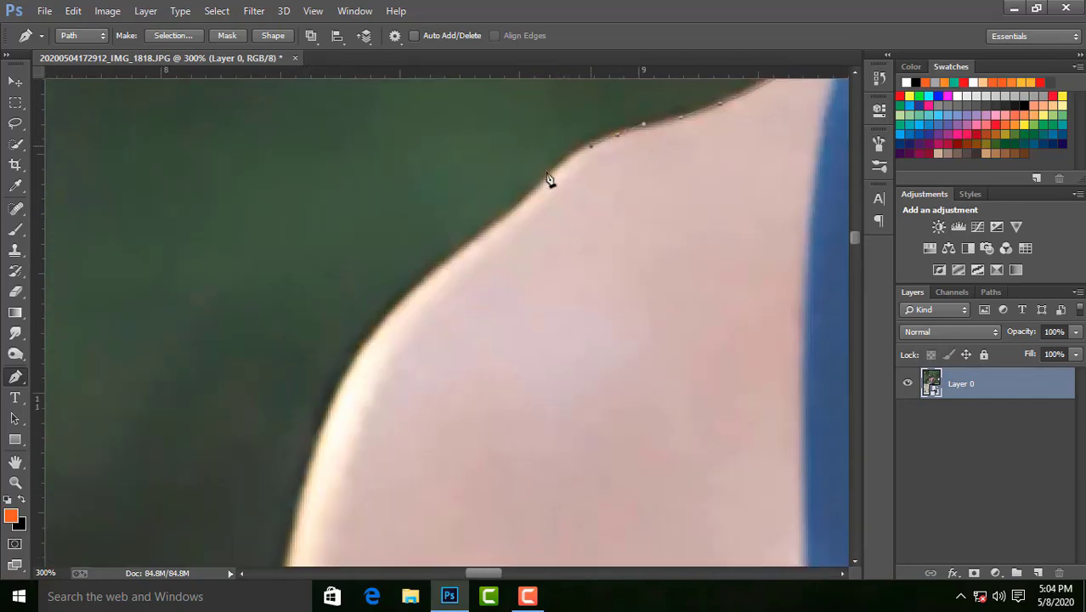
{"action": "scroll", "coordinate": [553, 176], "scroll_direction": "left", "scroll_amount": 2}
{"action": "scroll", "coordinate": [695, 149], "scroll_direction": "down", "scroll_amount": 10}
{"action": "scroll", "coordinate": [560, 185], "scroll_direction": "up", "scroll_amount": 6}
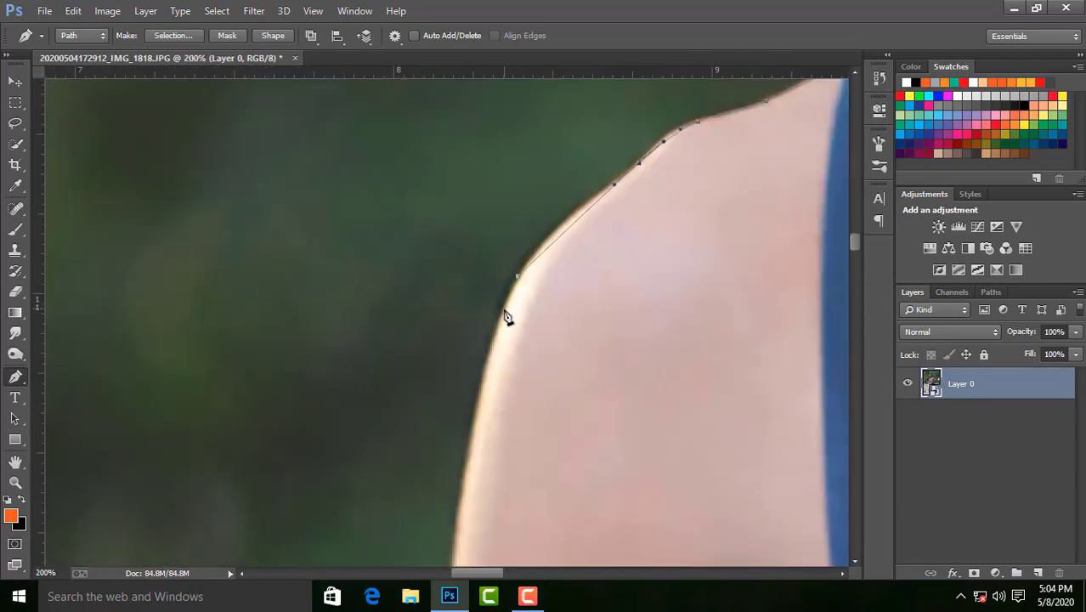
{"action": "left_click", "coordinate": [561, 174]}
{"action": "left_click", "coordinate": [519, 404]}
{"action": "mouse_move", "coordinate": [504, 384]}
{"action": "left_mouse_down"}
{"action": "mouse_move", "coordinate": [575, 177]}
{"action": "mouse_move", "coordinate": [598, 165]}
{"action": "left_mouse_up"}
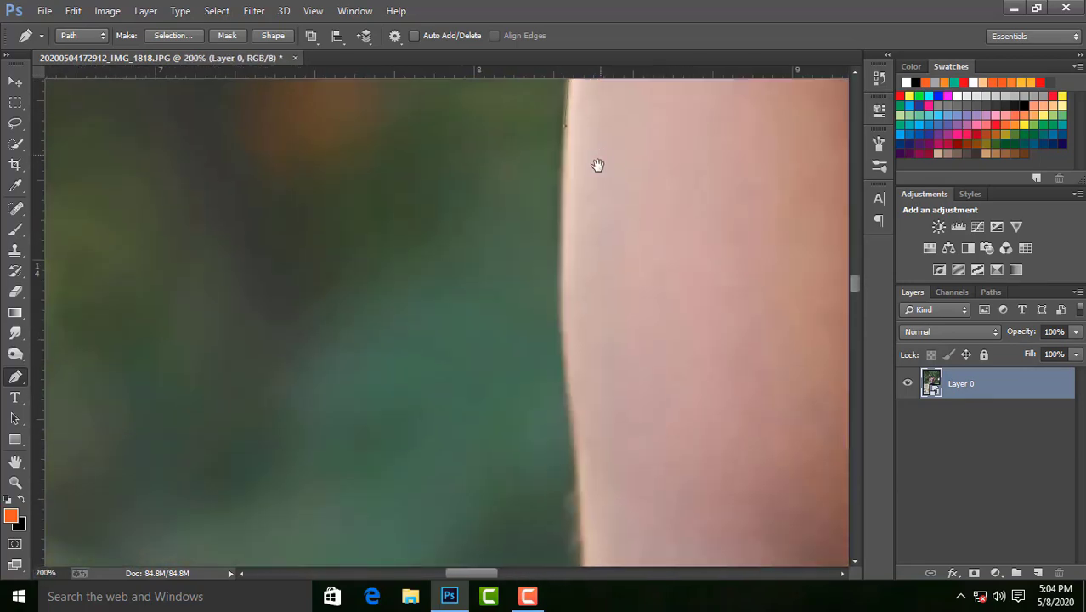
{"action": "mouse_move", "coordinate": [581, 450]}
{"action": "left_mouse_down"}
{"action": "mouse_move", "coordinate": [628, 437]}
{"action": "mouse_move", "coordinate": [618, 340]}
{"action": "mouse_move", "coordinate": [527, 255]}
{"action": "left_mouse_up"}
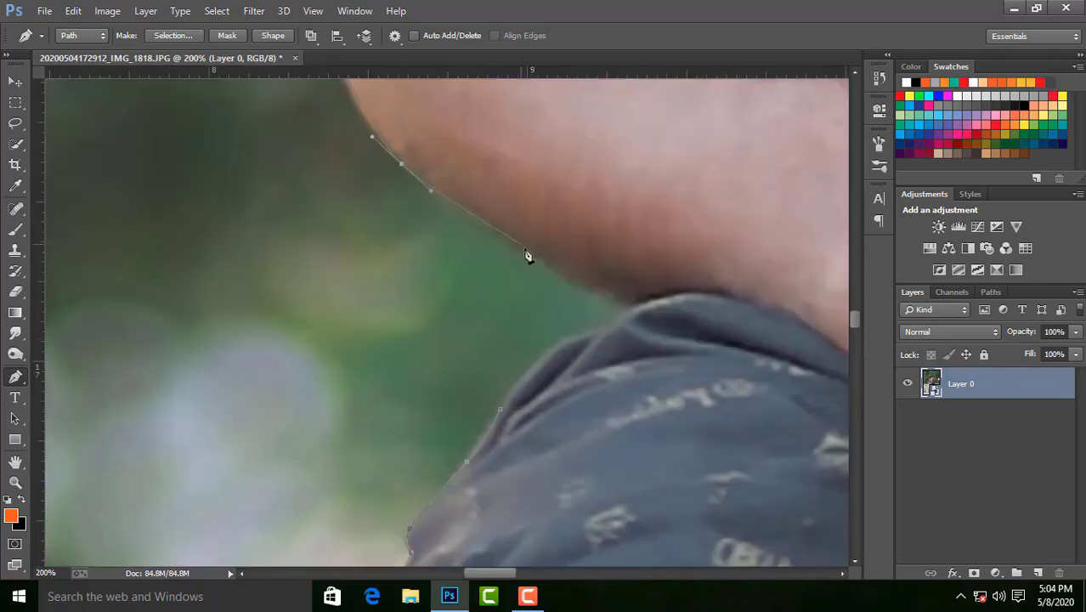
- Continue the path down the arm and forearm beside the strap and green gap
{"action": "scroll", "coordinate": [629, 370], "scroll_direction": "down", "scroll_amount": 10}
{"action": "scroll", "coordinate": [521, 339], "scroll_direction": "up", "scroll_amount": 6}
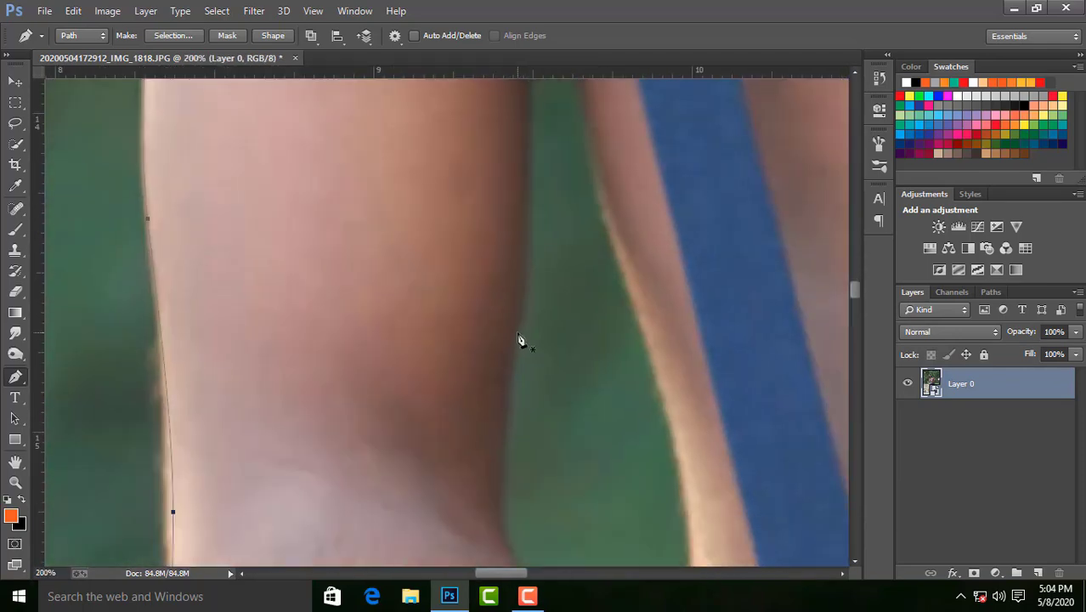
{"action": "left_click", "coordinate": [552, 365]}
{"action": "left_click_drag", "start_coordinate": [563, 247], "coordinate": [590, 135]}
{"action": "left_click", "coordinate": [577, 216]}
{"action": "left_click_drag", "start_coordinate": [588, 228], "coordinate": [428, 123]}
{"action": "scroll", "coordinate": [543, 305], "scroll_direction": "down", "scroll_amount": 3}
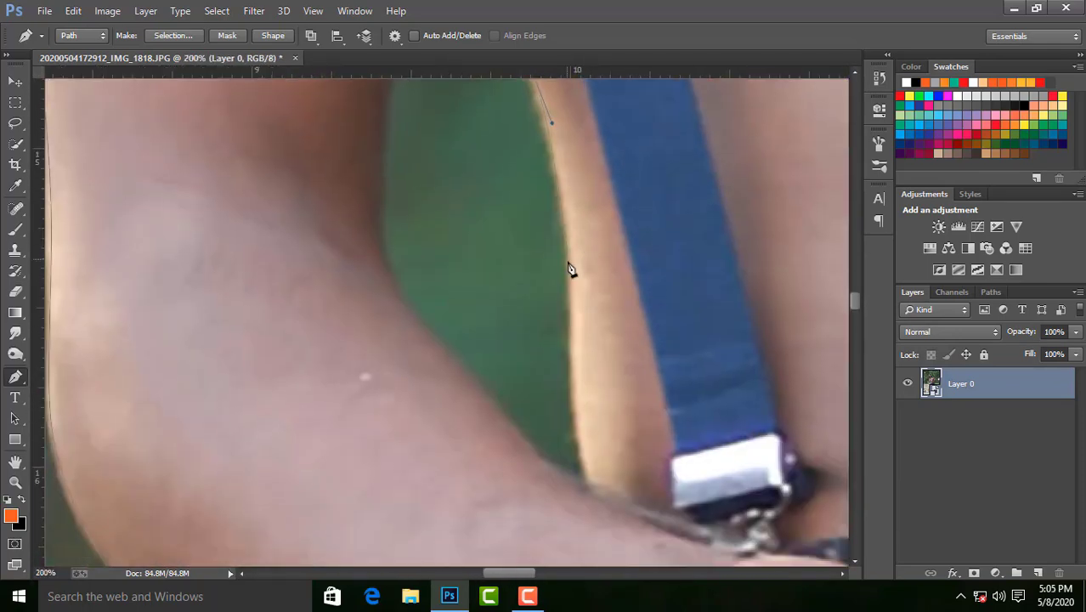
{"action": "left_click_drag", "start_coordinate": [374, 245], "coordinate": [429, 401]}
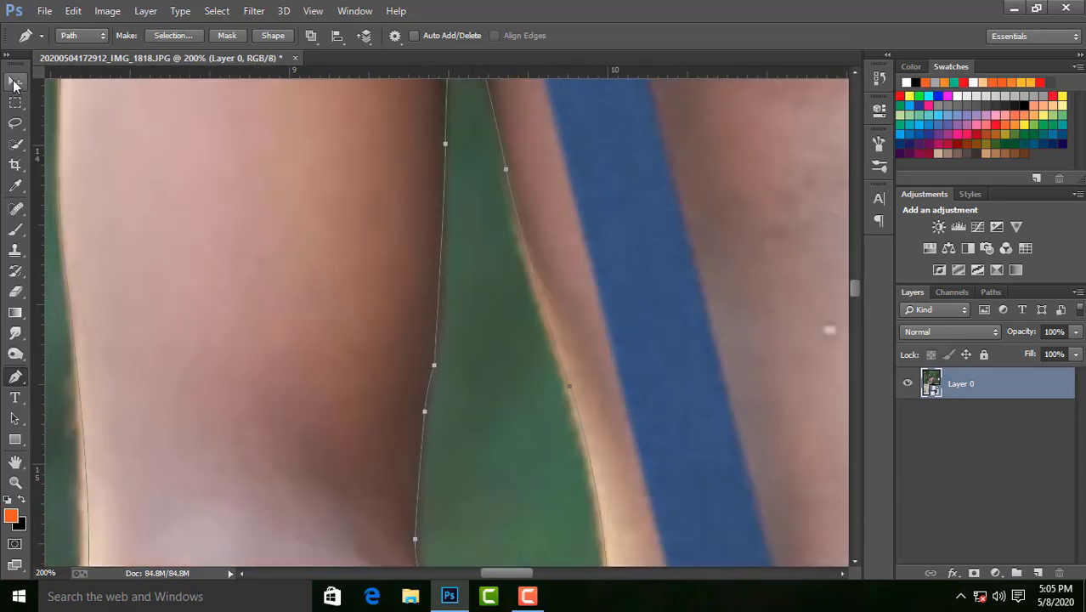
{"action": "scroll", "coordinate": [547, 340], "scroll_direction": "down", "scroll_amount": 5}
{"action": "scroll", "coordinate": [547, 341], "scroll_direction": "up", "scroll_amount": 3}
{"action": "scroll", "coordinate": [547, 341], "scroll_direction": "up", "scroll_amount": 2}
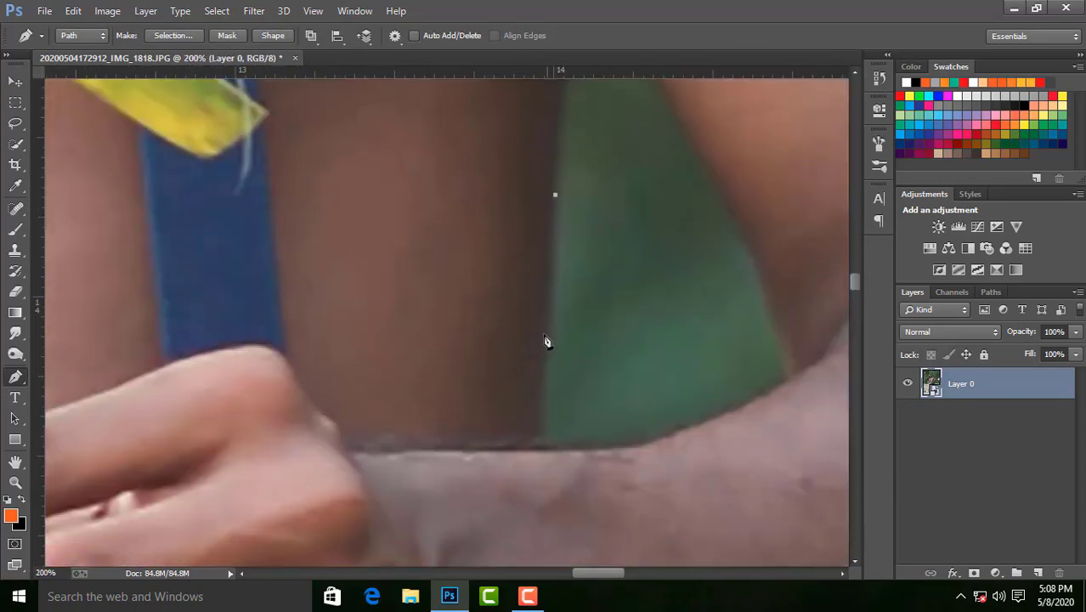
- Finish around the torso and fit the whole photo in the window
{"action": "mouse_move", "coordinate": [828, 353]}
{"action": "left_mouse_down"}
{"action": "mouse_move", "coordinate": [685, 295]}
{"action": "mouse_move", "coordinate": [613, 235]}
{"action": "mouse_move", "coordinate": [605, 346]}
{"action": "left_mouse_up"}
{"action": "key", "text": "ctrl+0"}
{"action": "scroll", "coordinate": [399, 161], "scroll_direction": "up", "scroll_amount": 6}
{"action": "scroll", "coordinate": [400, 162], "scroll_direction": "up", "scroll_amount": 2}
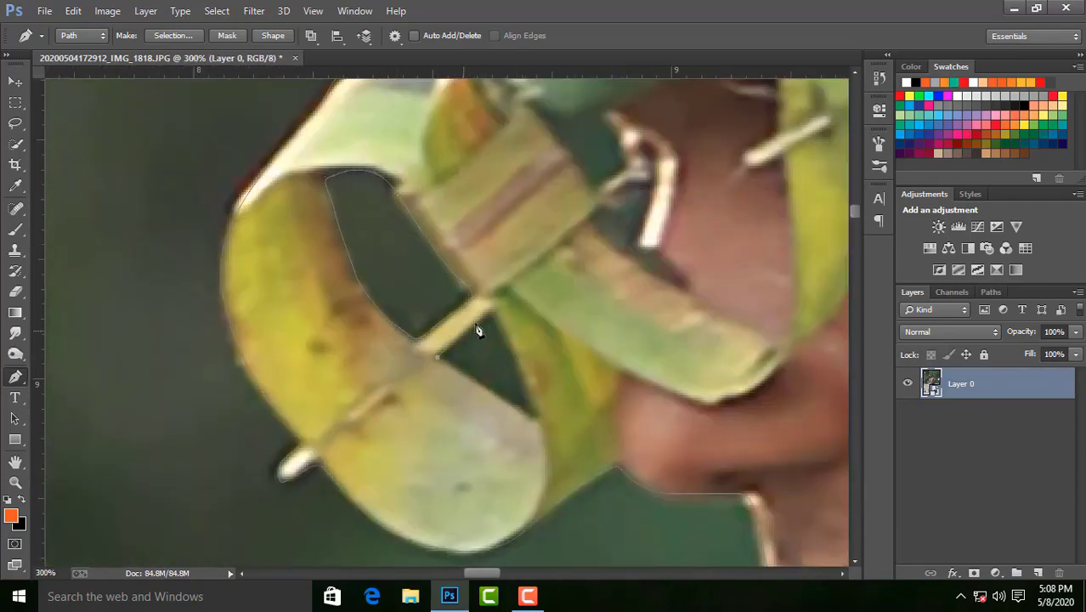
{"action": "scroll", "coordinate": [451, 374], "scroll_direction": "down", "scroll_amount": 5}
- Load the boy's traced path as a selection and refine its edge with Smart Radius
{"action": "scroll", "coordinate": [451, 374], "scroll_direction": "down", "scroll_amount": 3}
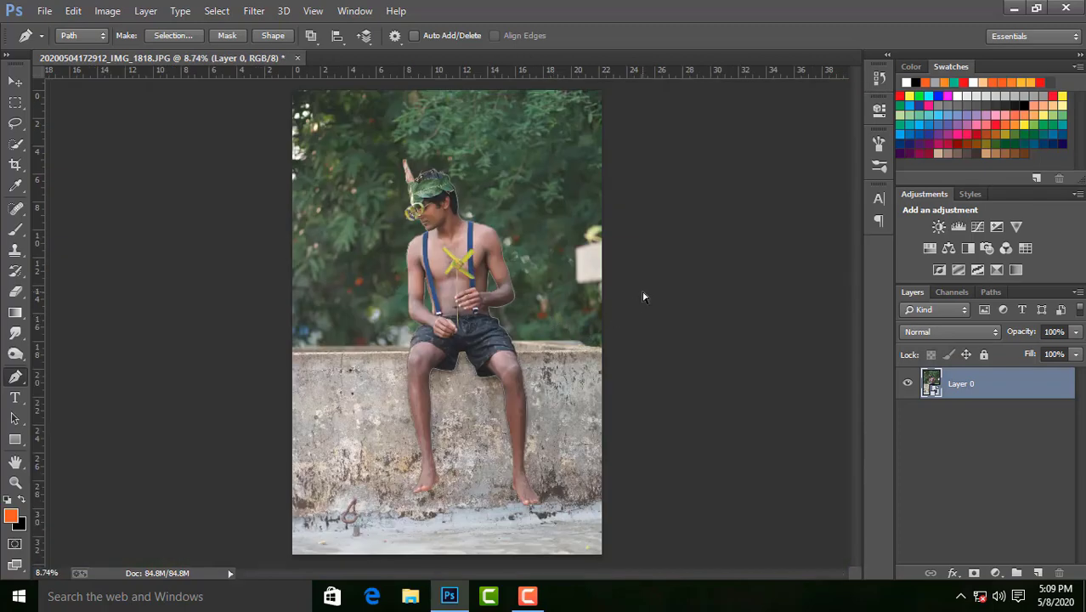
{"action": "key", "text": "ctrl+Return"}
{"action": "key", "text": "l"}
{"action": "right_click", "coordinate": [401, 229]}
{"action": "left_click", "coordinate": [479, 296]}
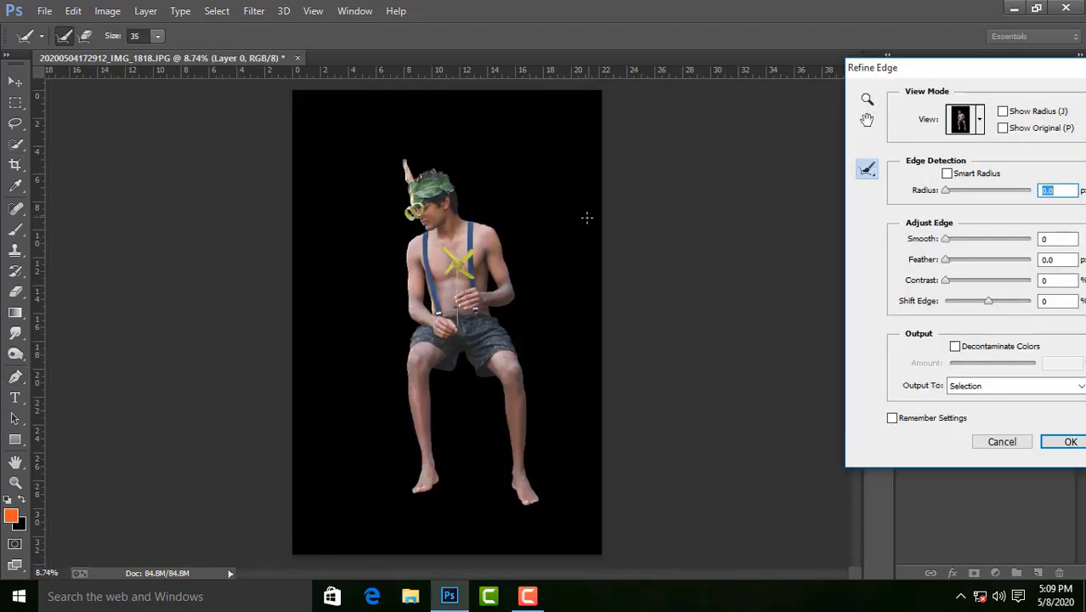
{"action": "scroll", "coordinate": [586, 216], "scroll_direction": "up", "scroll_amount": 2}
{"action": "scroll", "coordinate": [515, 285], "scroll_direction": "up", "scroll_amount": 2}
{"action": "scroll", "coordinate": [501, 272], "scroll_direction": "up", "scroll_amount": 1}
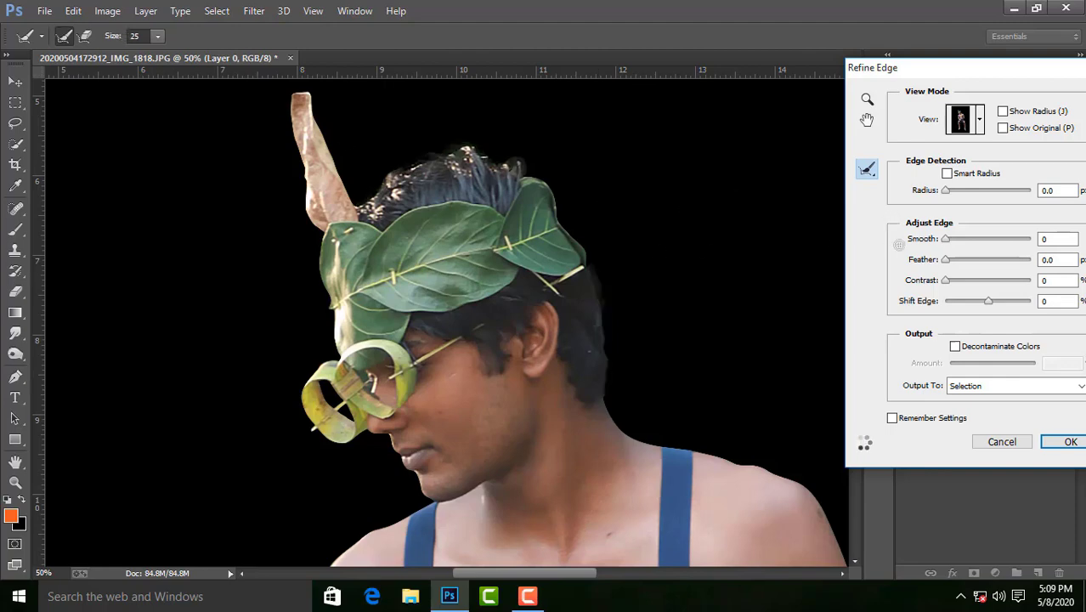
{"action": "key", "text": "ctrl+minus"}
{"action": "key", "text": "ctrl+minus"}
{"action": "key", "text": "ctrl+0"}
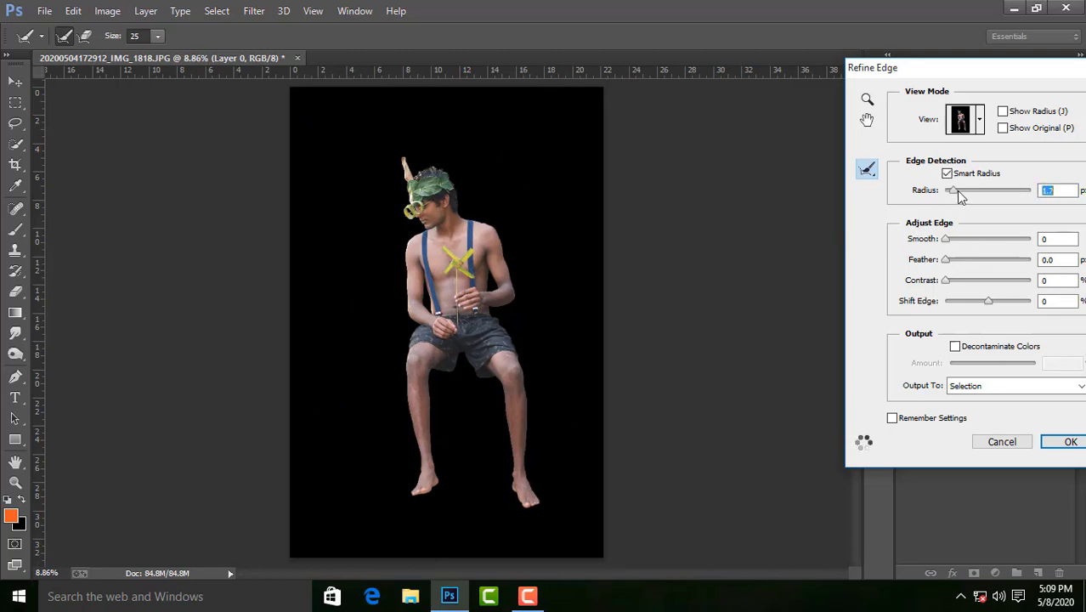
{"action": "key", "text": "Return"}
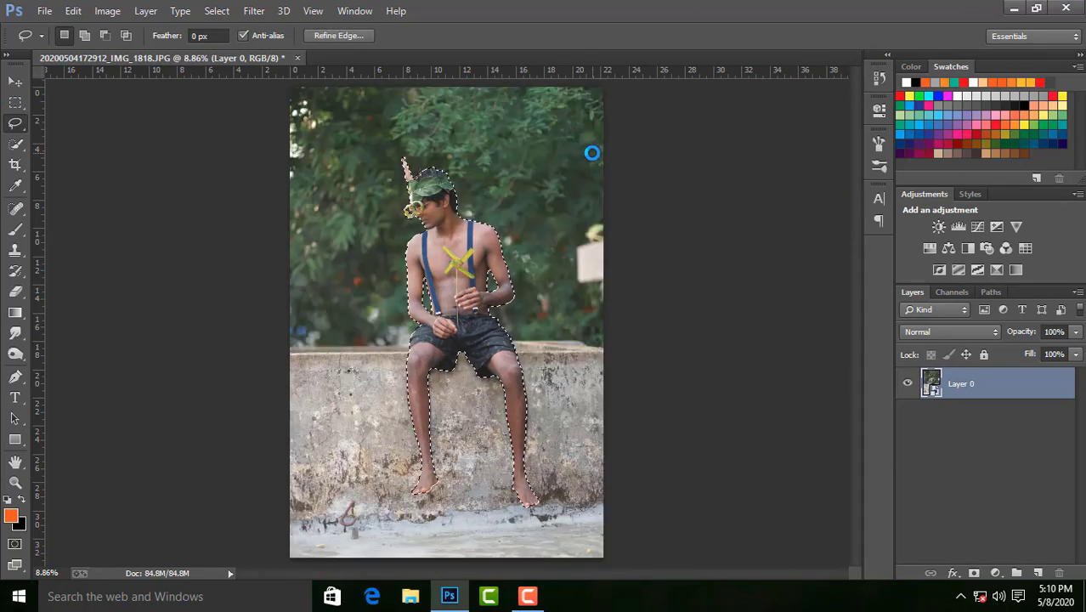
- Add a layer mask to Layer 0 hiding the wall and trees behind the boy
{"action": "left_click", "coordinate": [974, 574]}
{"action": "key", "text": "z"}
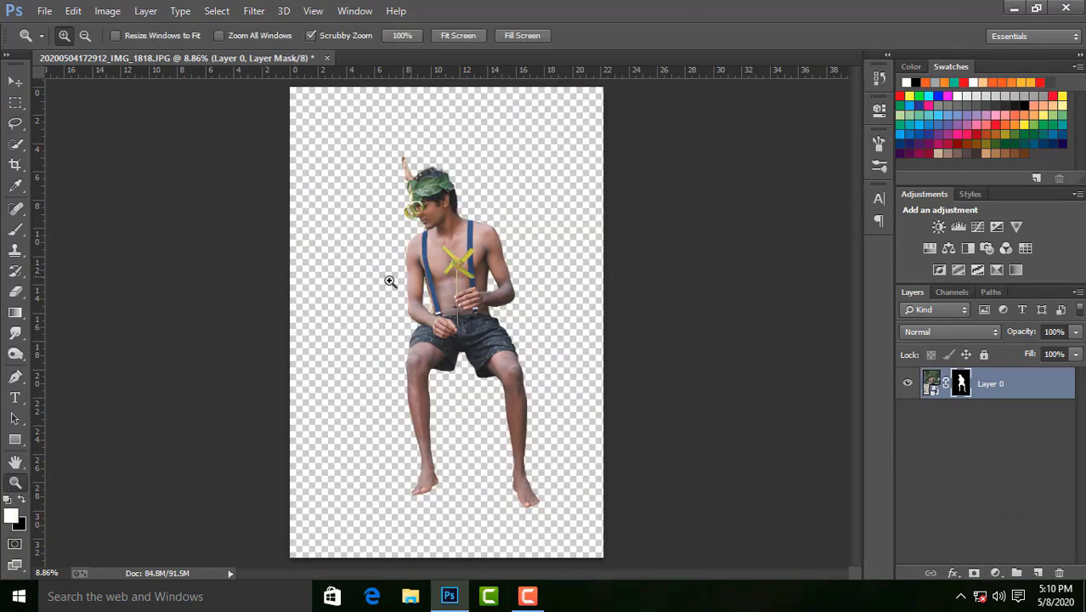
{"action": "left_click_drag", "start_coordinate": [387, 281], "coordinate": [527, 287]}
- Add a dark green Solid Color fill layer
{"action": "key", "text": "ctrl+0"}
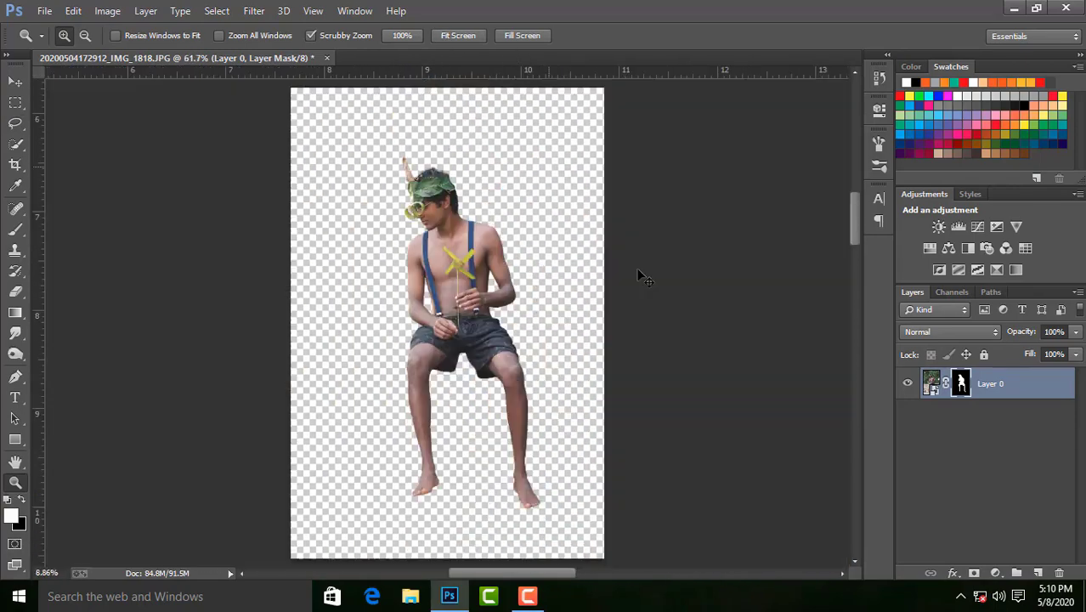
{"action": "left_click", "coordinate": [995, 573]}
{"action": "left_click", "coordinate": [982, 225]}
{"action": "left_click", "coordinate": [800, 457]}
{"action": "left_click_drag", "start_coordinate": [851, 472], "coordinate": [851, 420]}
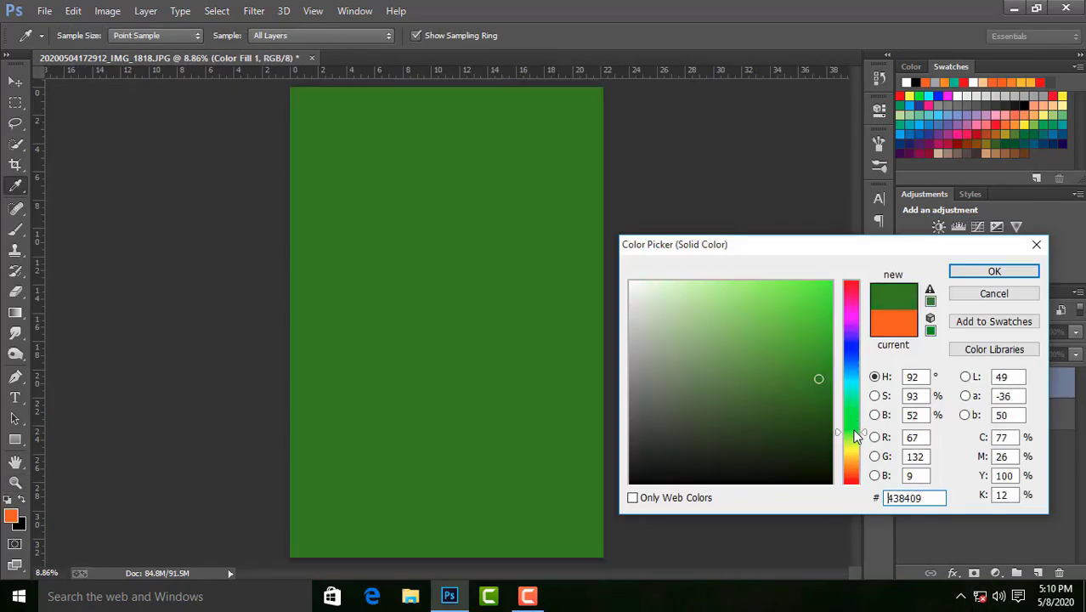
{"action": "mouse_move", "coordinate": [819, 375]}
{"action": "left_mouse_down"}
{"action": "mouse_move", "coordinate": [734, 383]}
{"action": "mouse_move", "coordinate": [720, 410]}
{"action": "left_mouse_up"}
{"action": "left_click", "coordinate": [995, 271]}
- Move Color Fill 1 beneath Layer 0 so the boy sits over green
{"action": "left_click_drag", "start_coordinate": [1020, 387], "coordinate": [1024, 429]}
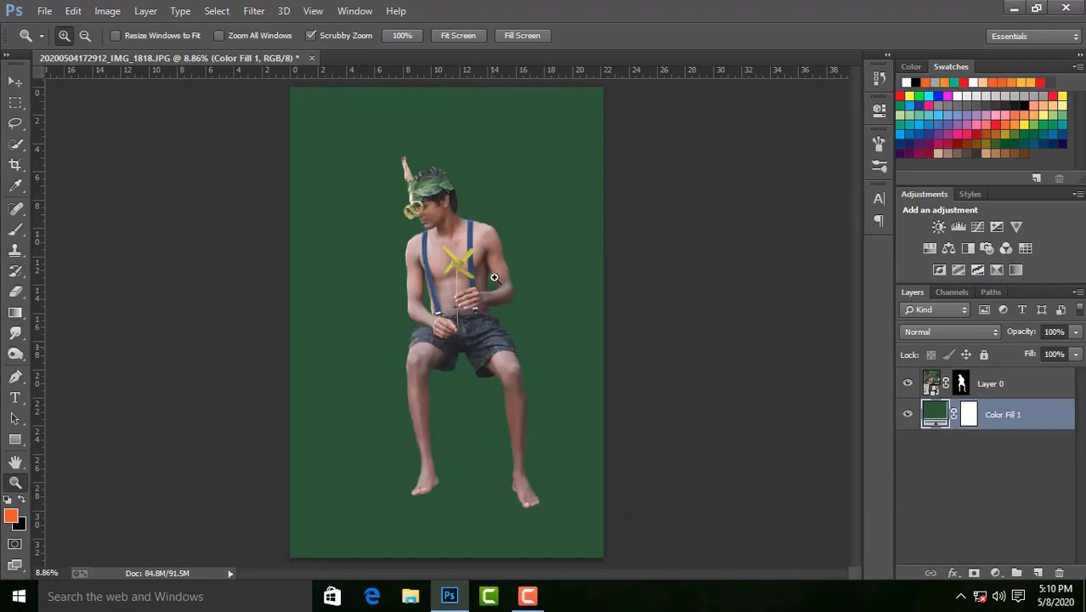
{"action": "left_click_drag", "start_coordinate": [436, 186], "coordinate": [535, 187]}
{"action": "key", "text": "ctrl+0"}
- Place the embedded stairs image bg1 into the document and commit it
{"action": "left_click", "coordinate": [425, 170]}
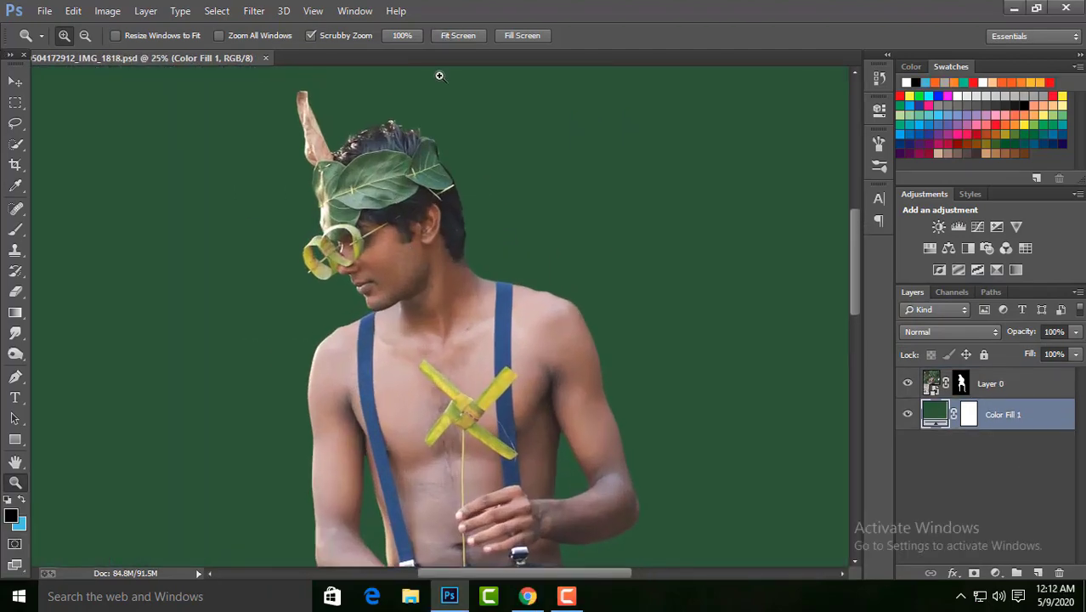
{"action": "left_click", "coordinate": [439, 75], "text": "alt"}
{"action": "left_click", "coordinate": [499, 166]}
{"action": "left_click", "coordinate": [458, 35]}
{"action": "left_click", "coordinate": [45, 10]}
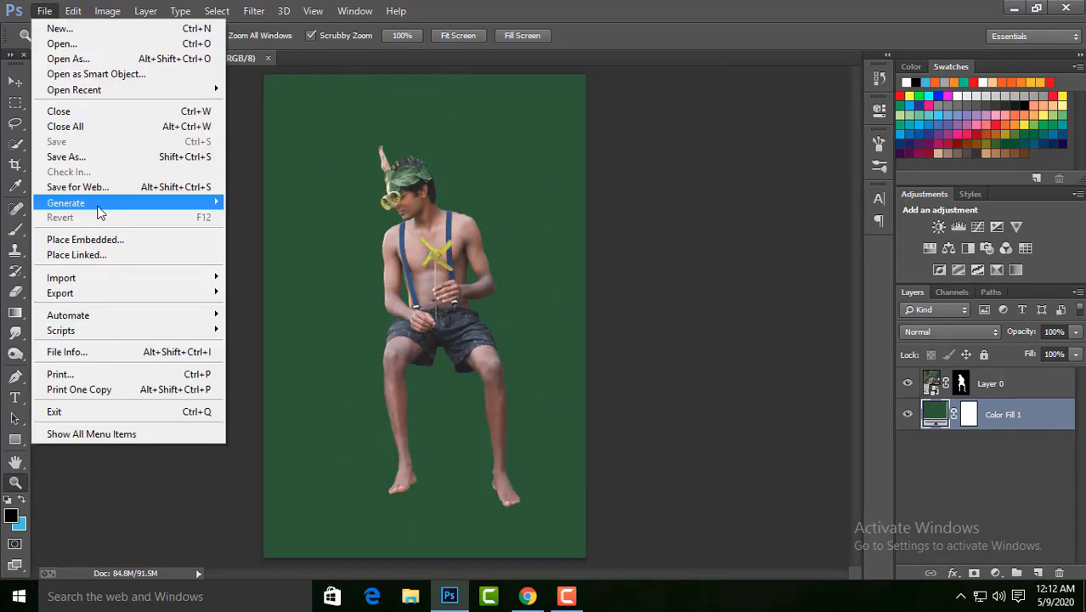
{"action": "left_click", "coordinate": [93, 253]}
{"action": "double_click", "coordinate": [746, 141]}
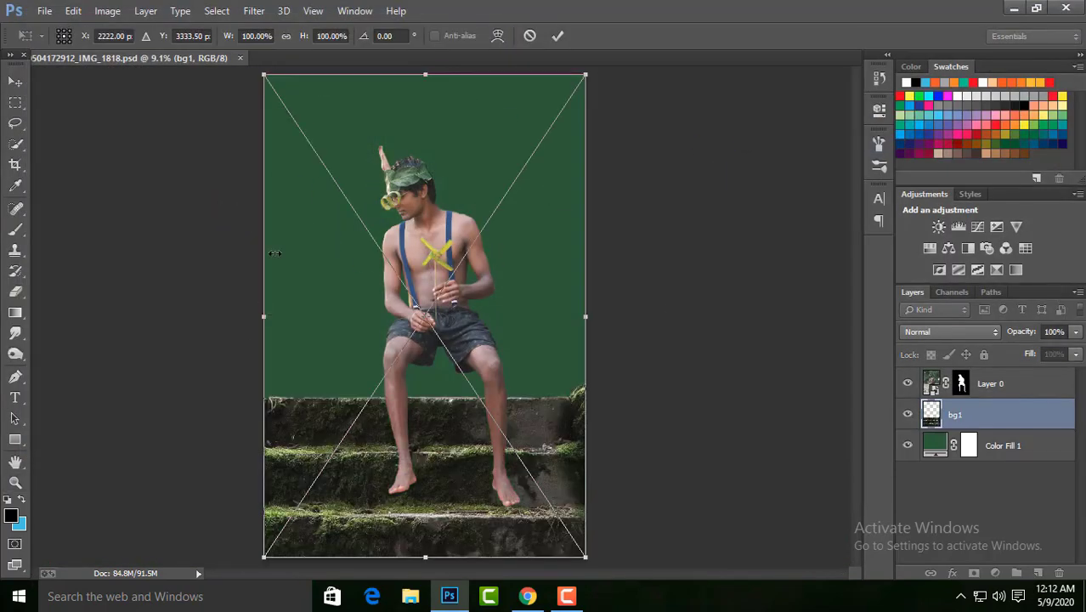
{"action": "key", "text": "Return"}
- Toggle the boy and stairs layers' visibility to check bg1, undoing a trial reposition
{"action": "left_click", "coordinate": [362, 359]}
{"action": "key", "text": "ctrl+0"}
{"action": "left_click", "coordinate": [907, 383]}
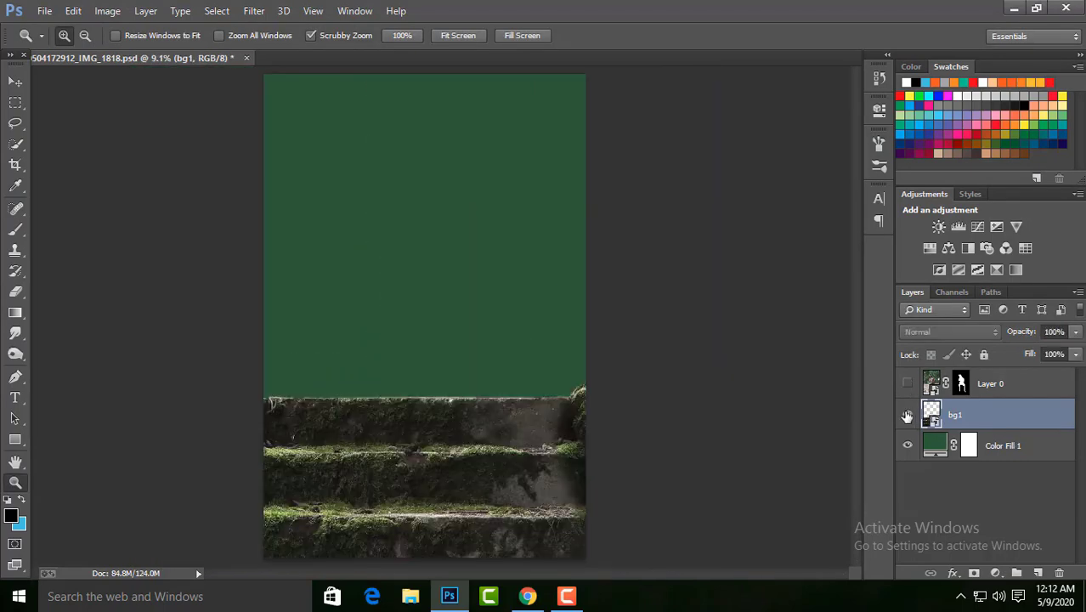
{"action": "key", "text": "v"}
{"action": "left_click_drag", "start_coordinate": [423, 326], "coordinate": [501, 430]}
{"action": "key", "text": "ctrl+z"}
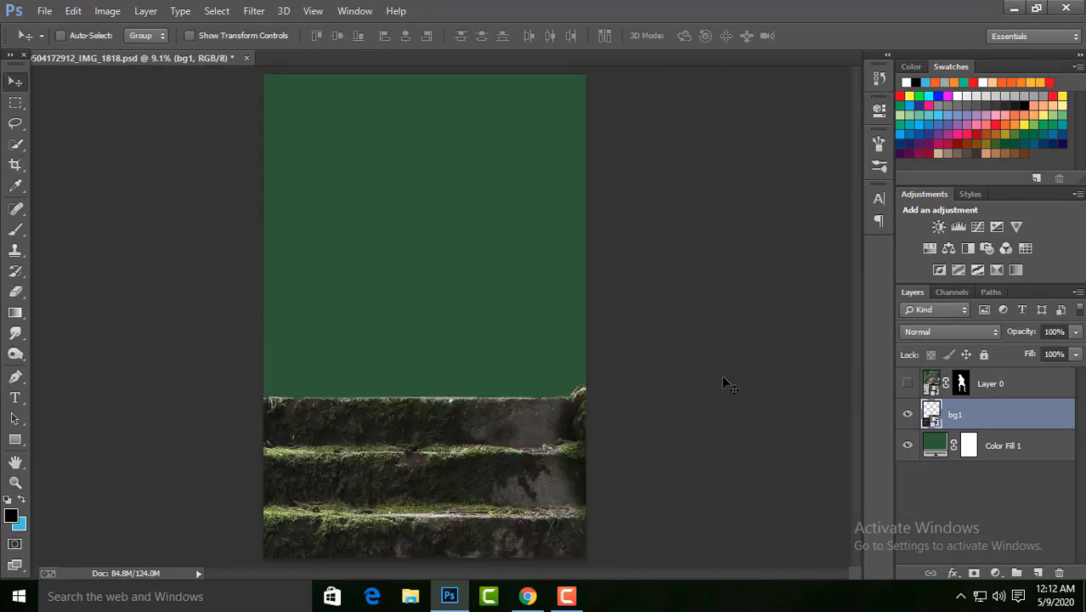
{"action": "left_click", "coordinate": [908, 414]}
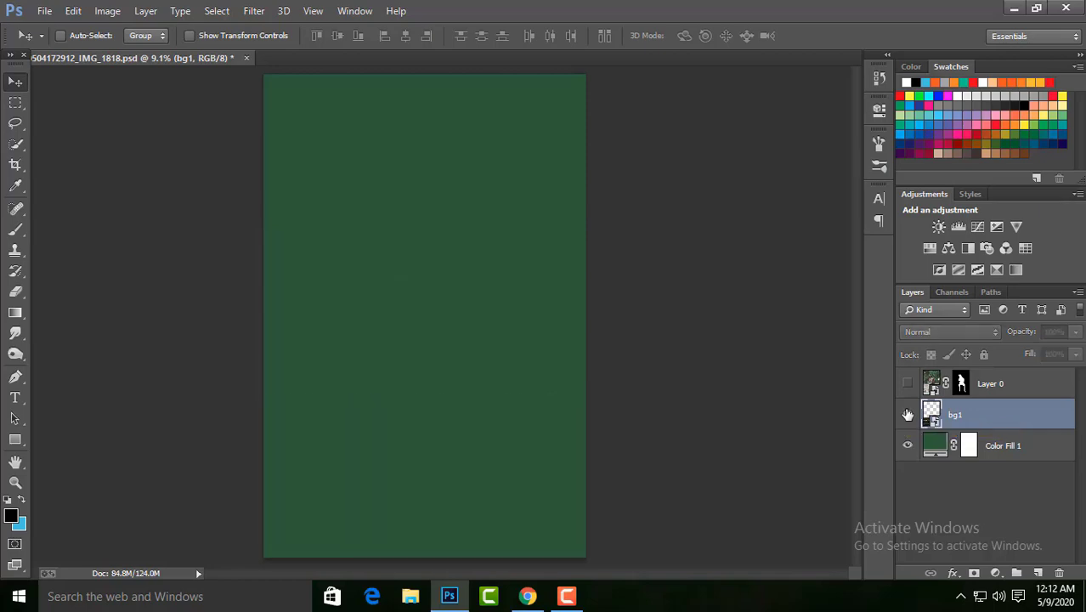
{"action": "left_click", "coordinate": [907, 383]}
- Move the boy's Layer 0 down so he sits on the mossy steps
{"action": "left_click", "coordinate": [14, 482]}
{"action": "left_click", "coordinate": [529, 165]}
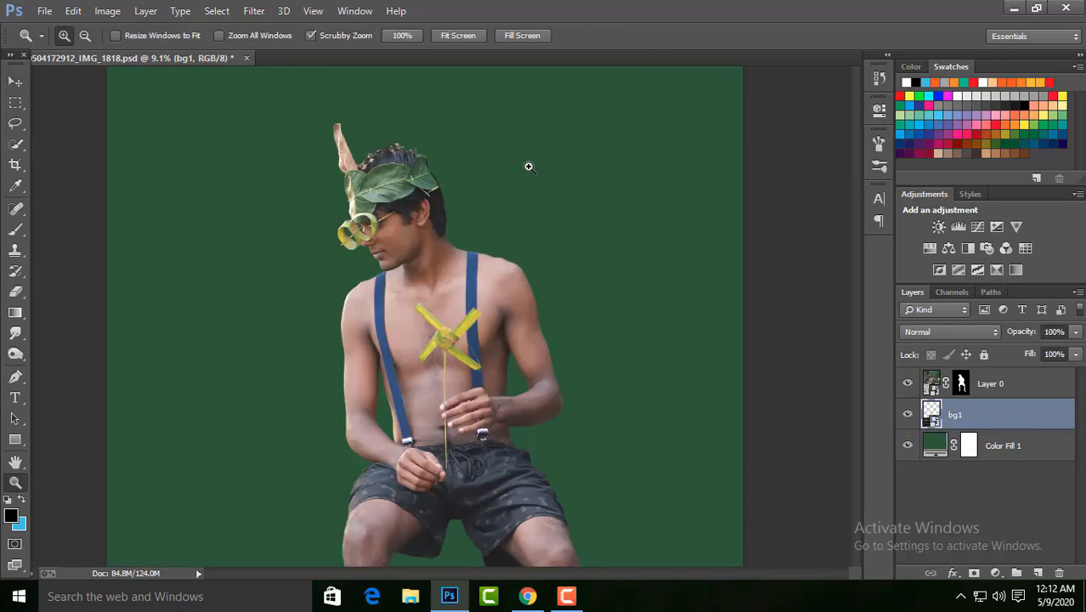
{"action": "left_click", "coordinate": [456, 36]}
{"action": "key", "text": "v"}
{"action": "mouse_move", "coordinate": [491, 316]}
{"action": "left_mouse_down"}
{"action": "mouse_move", "coordinate": [463, 306]}
{"action": "mouse_move", "coordinate": [493, 359]}
{"action": "mouse_move", "coordinate": [501, 332]}
{"action": "left_mouse_up"}
{"action": "key", "text": "ctrl+z"}
{"action": "left_click", "coordinate": [990, 383]}
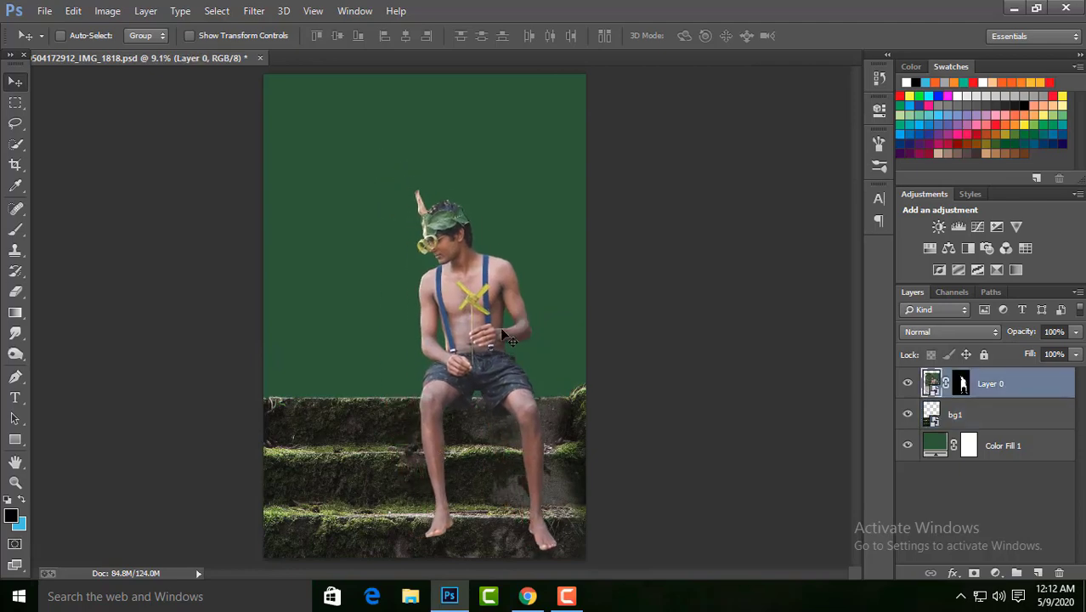
- Open bg.jpg and drag the house photo into the composite
{"action": "key", "text": "ctrl+o"}
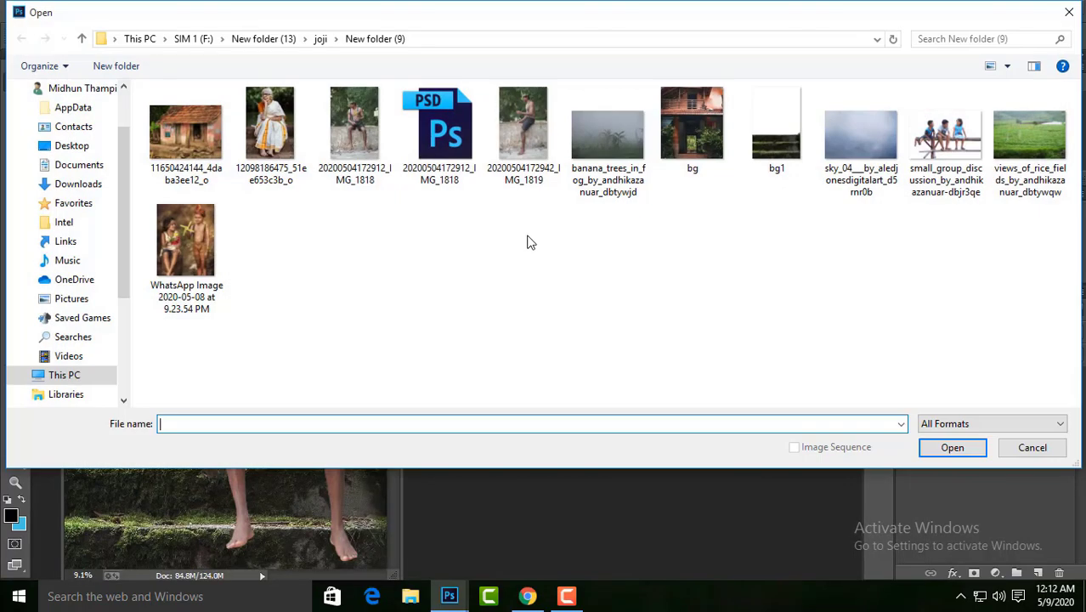
{"action": "double_click", "coordinate": [716, 153]}
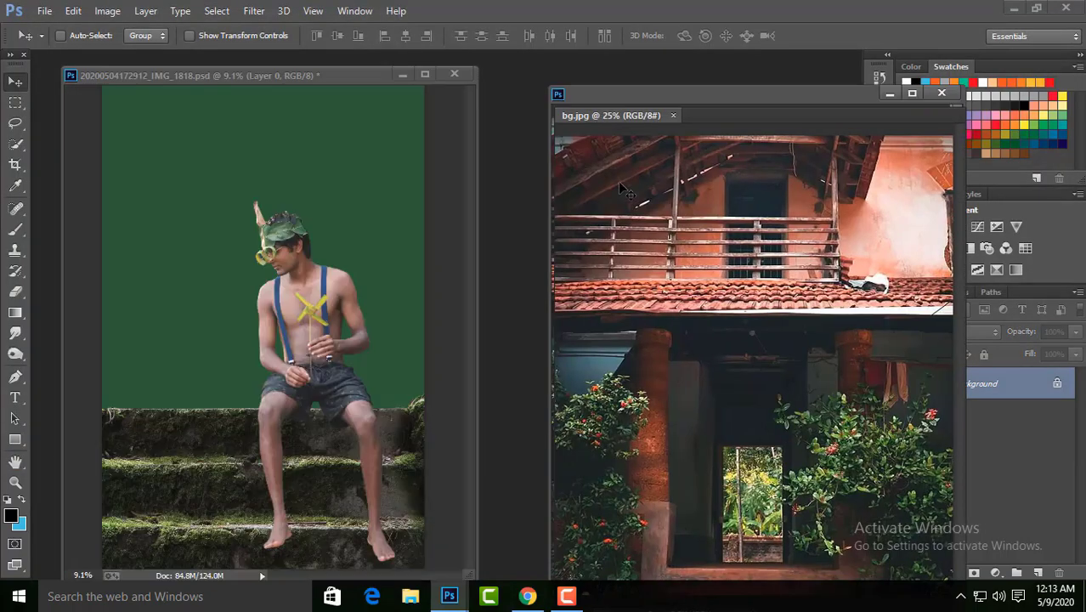
{"action": "left_click_drag", "start_coordinate": [748, 255], "coordinate": [366, 221]}
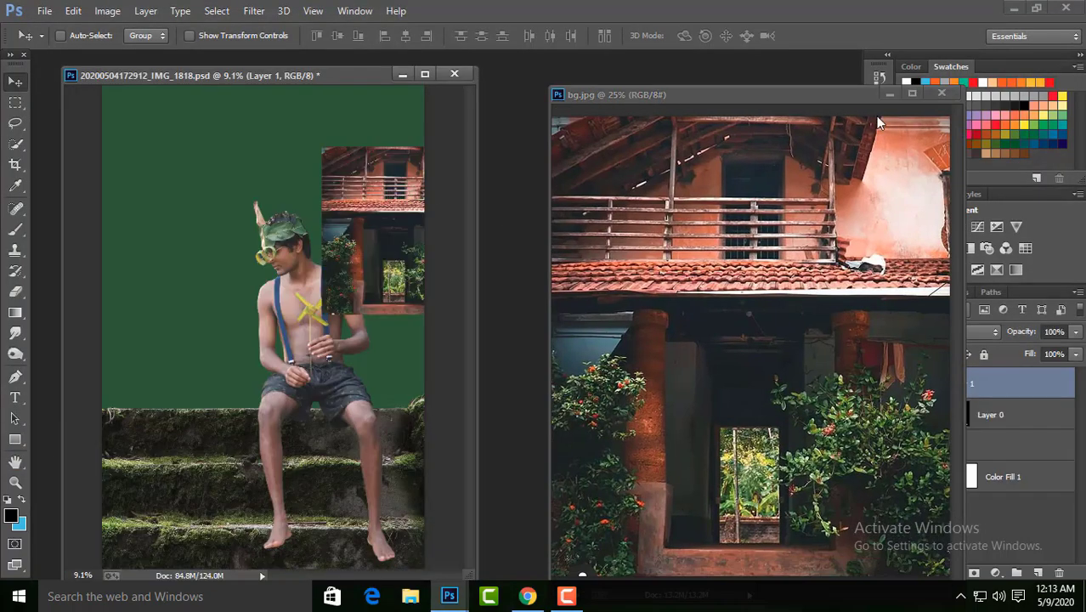
{"action": "left_click", "coordinate": [634, 121]}
{"action": "left_click_drag", "start_coordinate": [459, 62], "coordinate": [459, 51]}
{"action": "left_click_drag", "start_coordinate": [527, 255], "coordinate": [434, 293]}
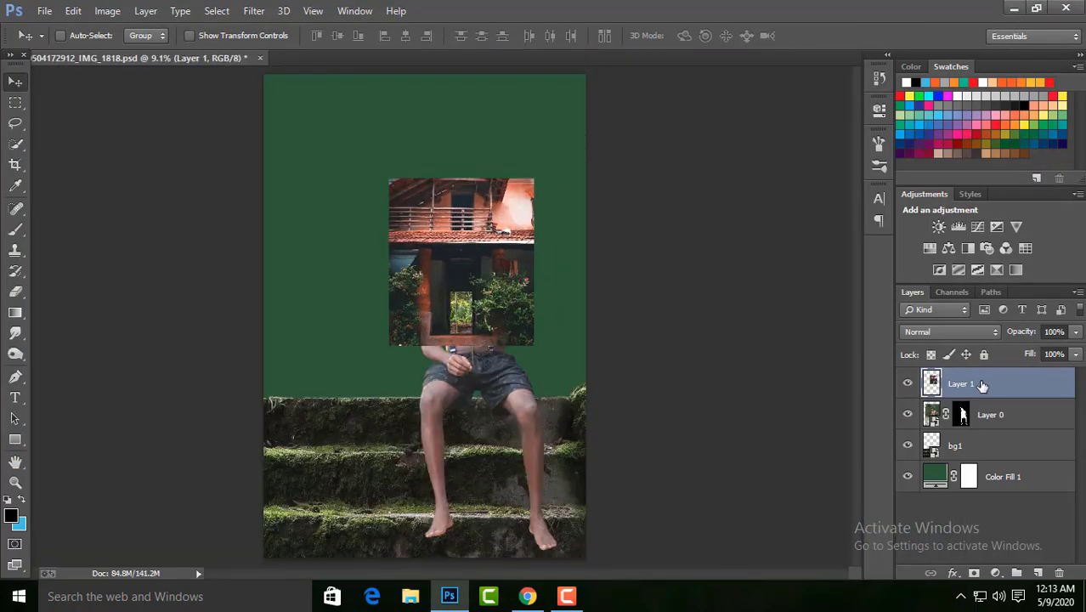
- Hide the boy layer and put the house layer below the steps layer bg1
{"action": "left_click", "coordinate": [908, 413]}
{"action": "left_click_drag", "start_coordinate": [978, 395], "coordinate": [978, 455]}
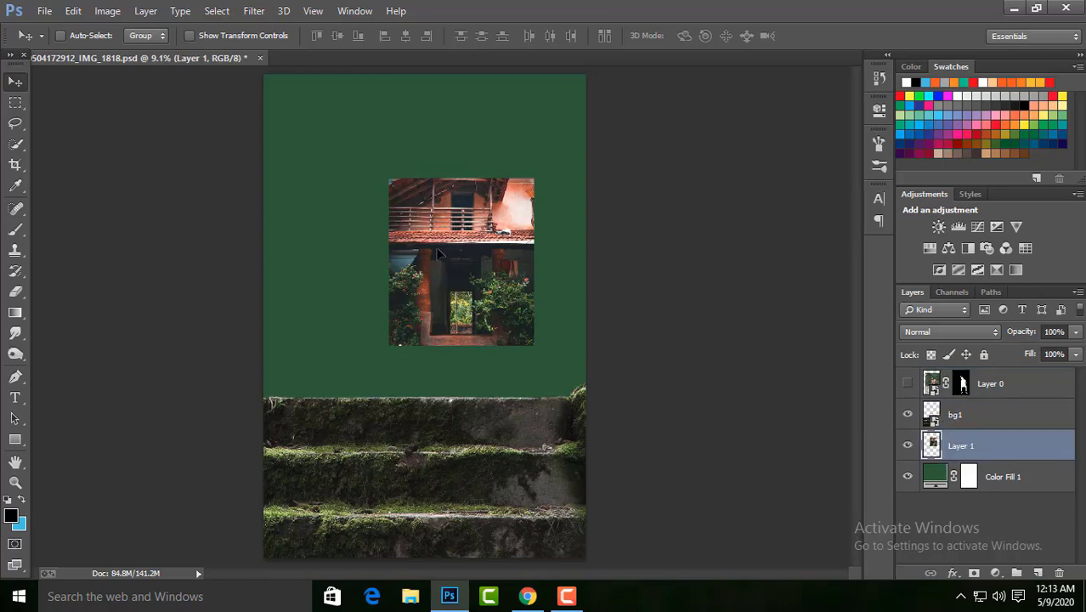
{"action": "left_click_drag", "start_coordinate": [440, 255], "coordinate": [315, 151]}
- Scale the house photo proportionally to the canvas width and move it up above the steps
{"action": "key", "text": "ctrl+t"}
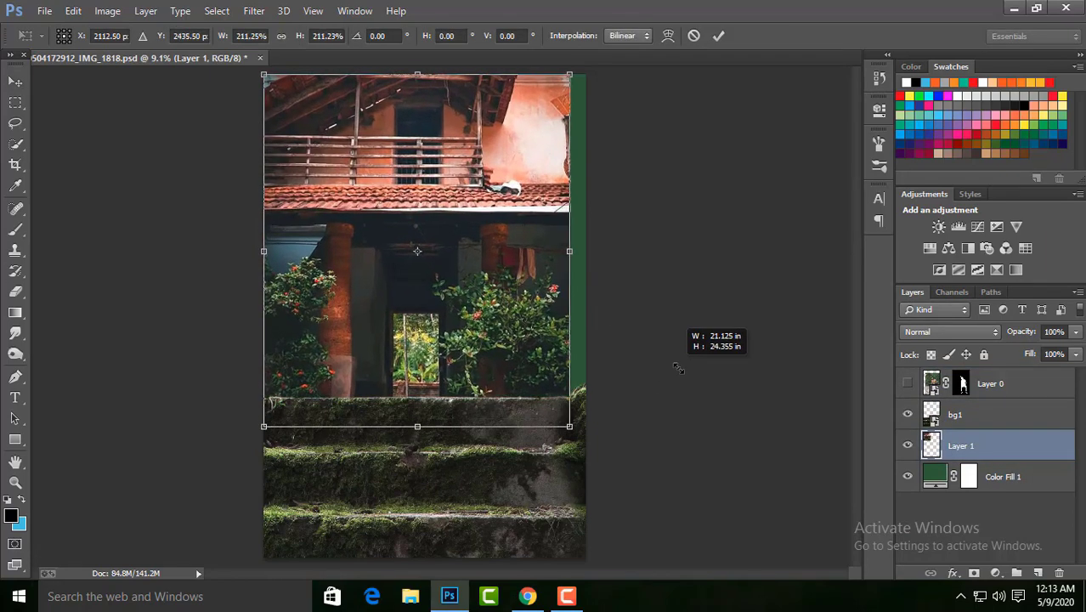
{"action": "left_click_drag", "start_coordinate": [408, 241], "coordinate": [674, 358]}
{"action": "left_click_drag", "start_coordinate": [499, 350], "coordinate": [478, 331]}
{"action": "key", "text": "Escape"}
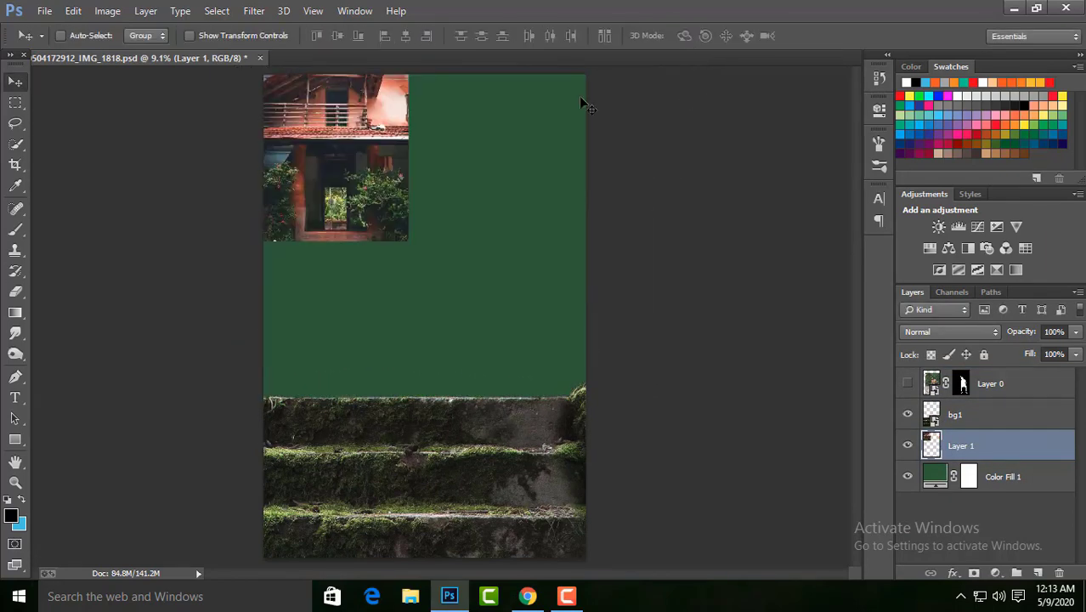
{"action": "key", "text": "ctrl+t"}
{"action": "left_click_drag", "start_coordinate": [408, 243], "coordinate": [662, 358]}
{"action": "key", "text": "Return"}
{"action": "left_click_drag", "start_coordinate": [506, 336], "coordinate": [506, 290]}
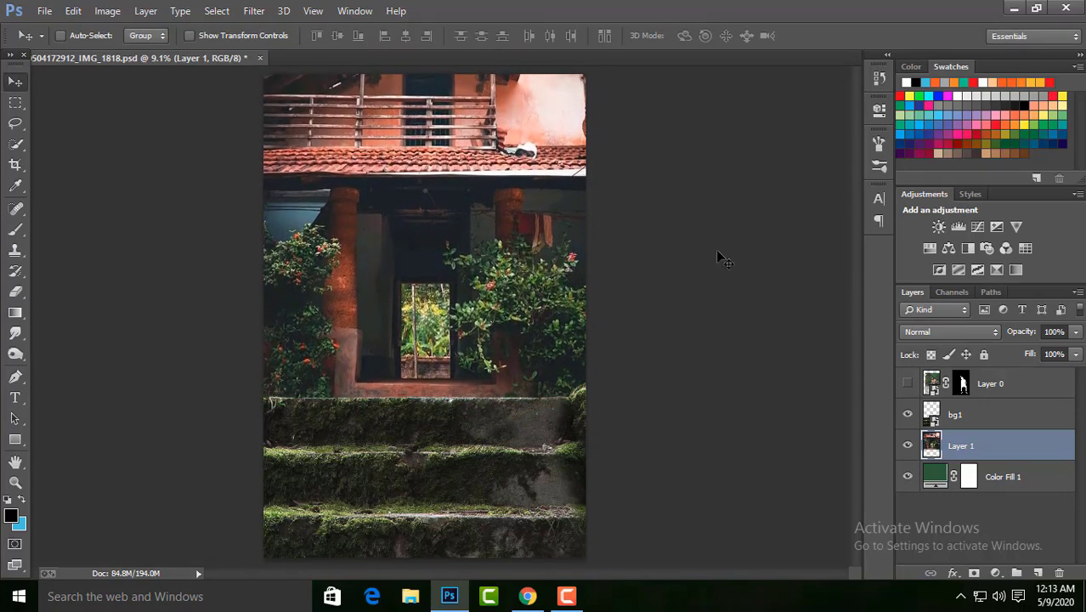
{"action": "left_click", "coordinate": [254, 11]}
- Apply a 23 px Field Blur to the house layer, Layer 1
{"action": "left_click", "coordinate": [518, 196]}
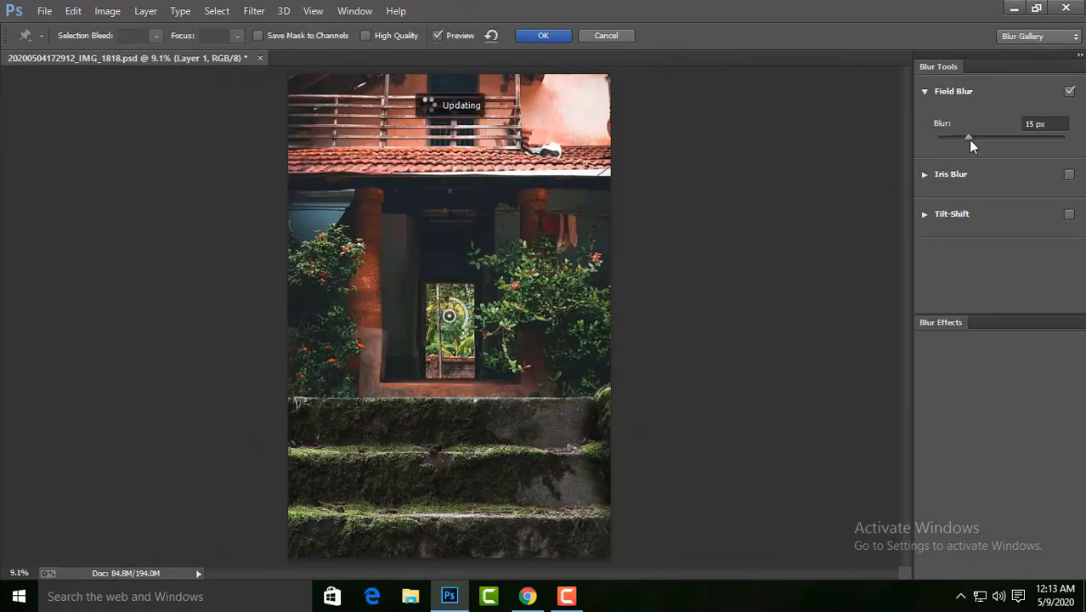
{"action": "left_click_drag", "start_coordinate": [977, 141], "coordinate": [981, 143]}
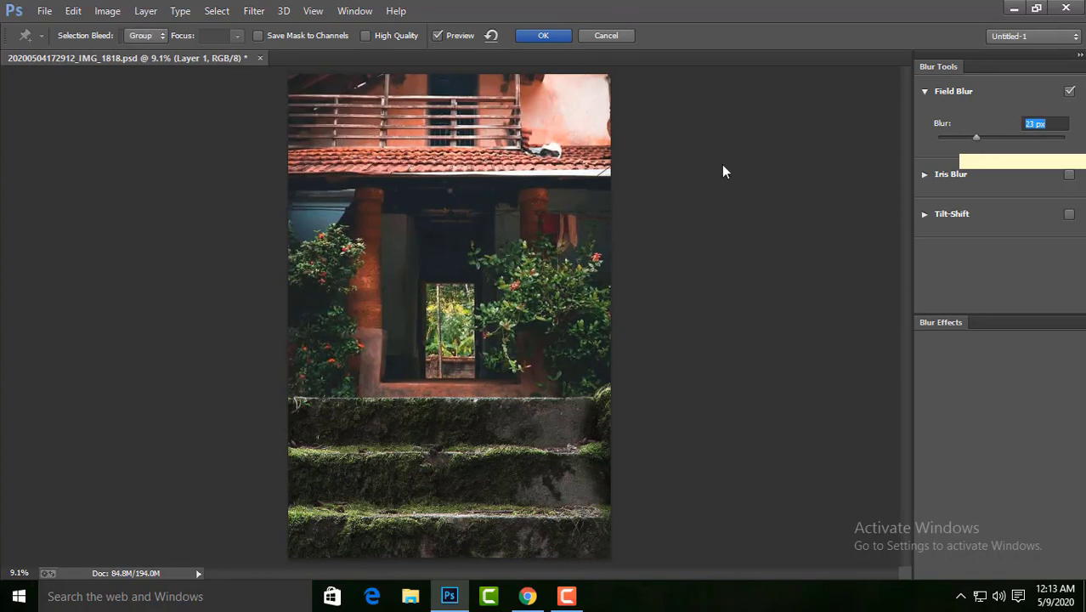
{"action": "left_click", "coordinate": [543, 35]}
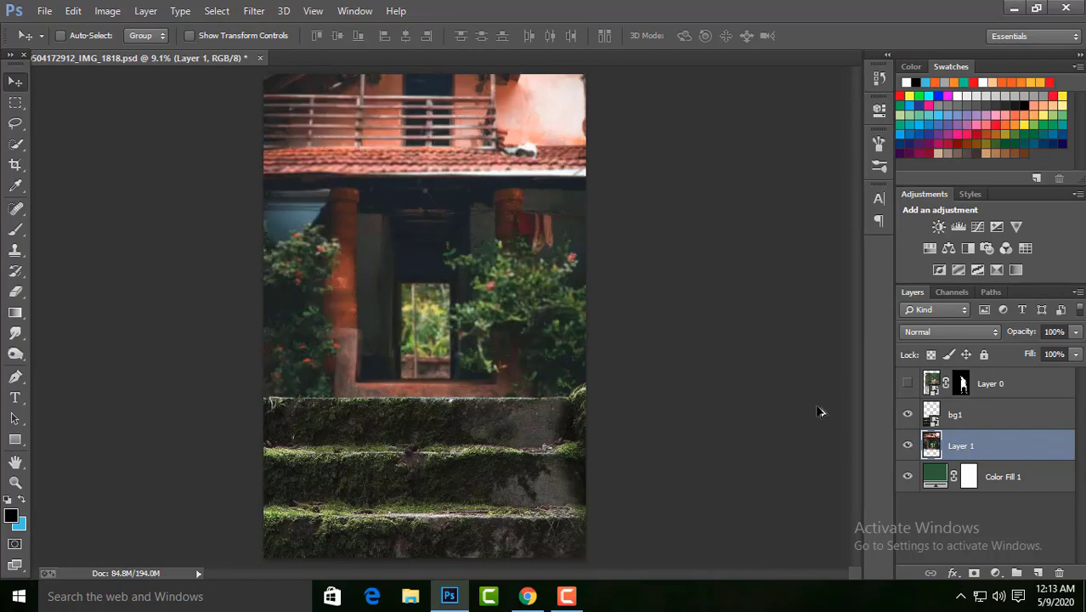
{"action": "key", "text": "ctrl+plus"}
{"action": "key", "text": "ctrl+plus"}
{"action": "key", "text": "ctrl+0"}
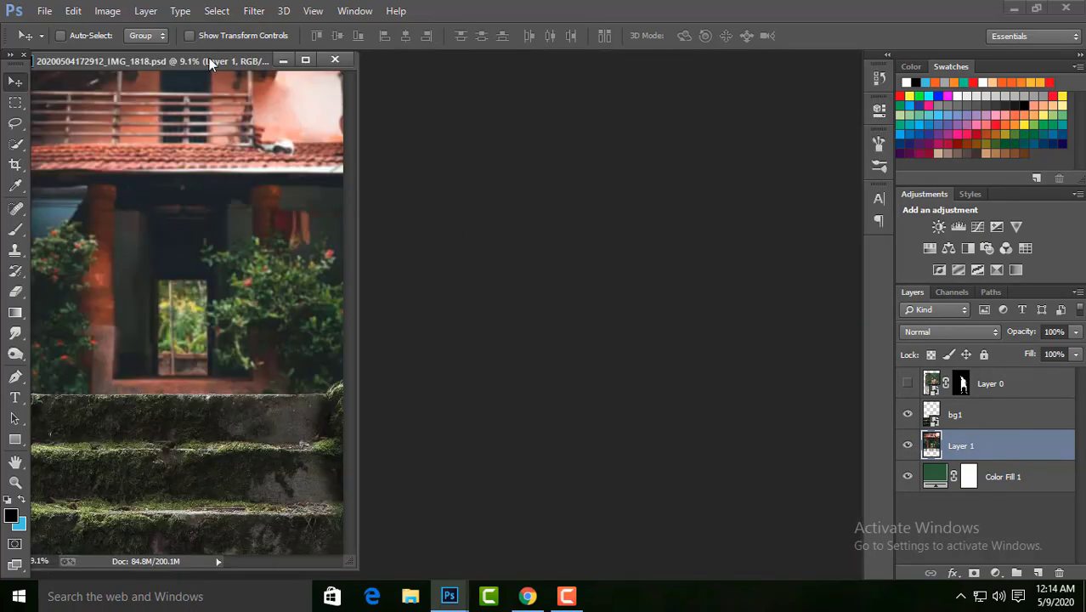
- Open the elderly woman's portrait and dock it as a tab, checking its image size
{"action": "key", "text": "ctrl+o"}
{"action": "double_click", "coordinate": [270, 127]}
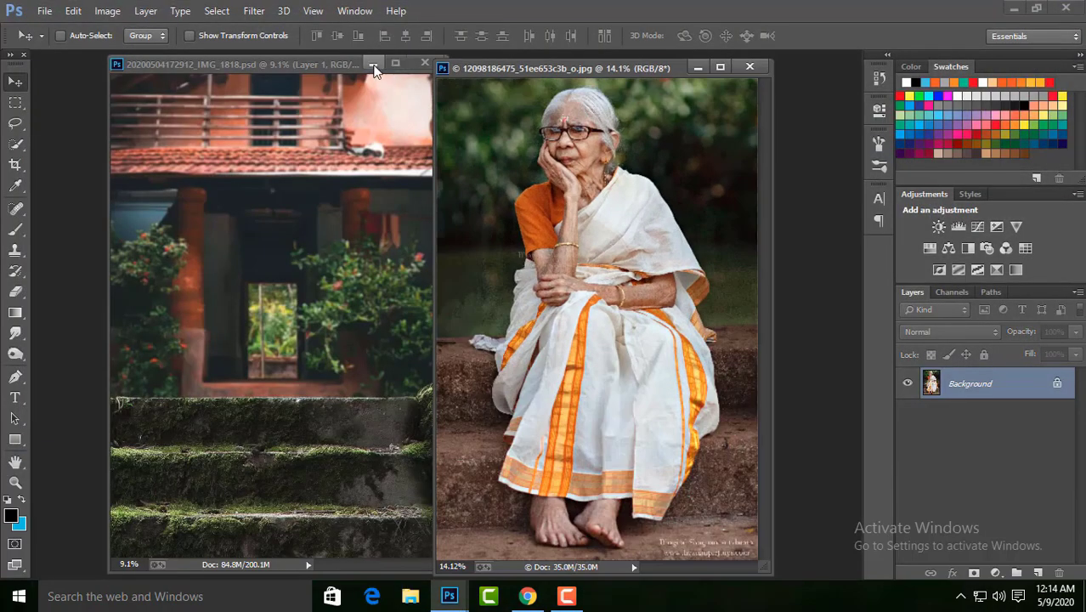
{"action": "left_click", "coordinate": [374, 70]}
{"action": "left_click_drag", "start_coordinate": [598, 69], "coordinate": [555, 58]}
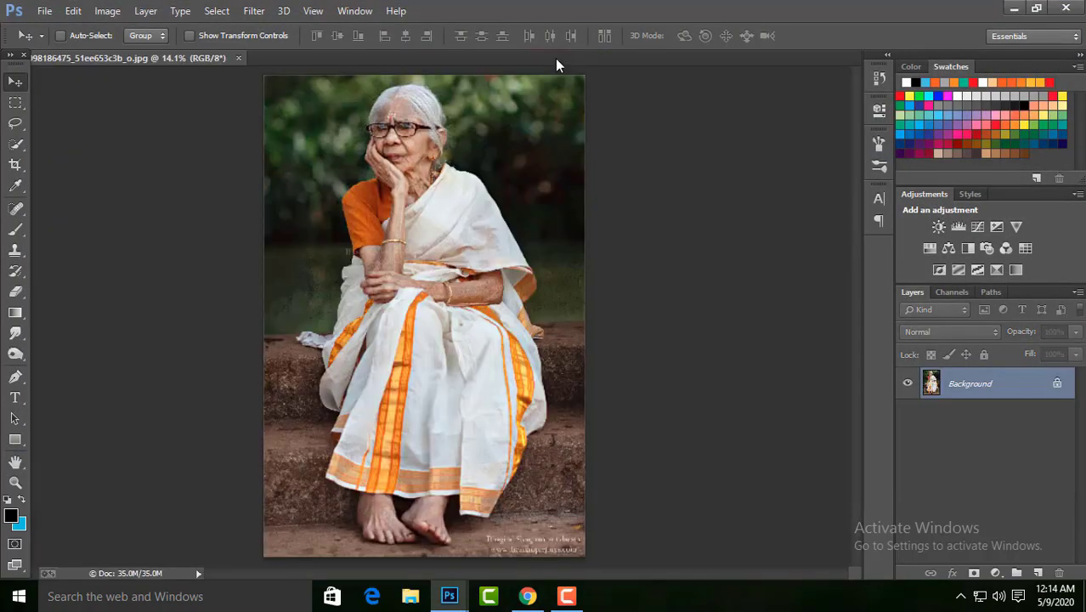
{"action": "key", "text": "ctrl+alt+i"}
{"action": "key", "text": "Return"}
{"action": "key", "text": "v"}
{"action": "key", "text": "ctrl+0"}
- Lasso around the elderly woman, subtracting extra areas from the selection
{"action": "key", "text": "l"}
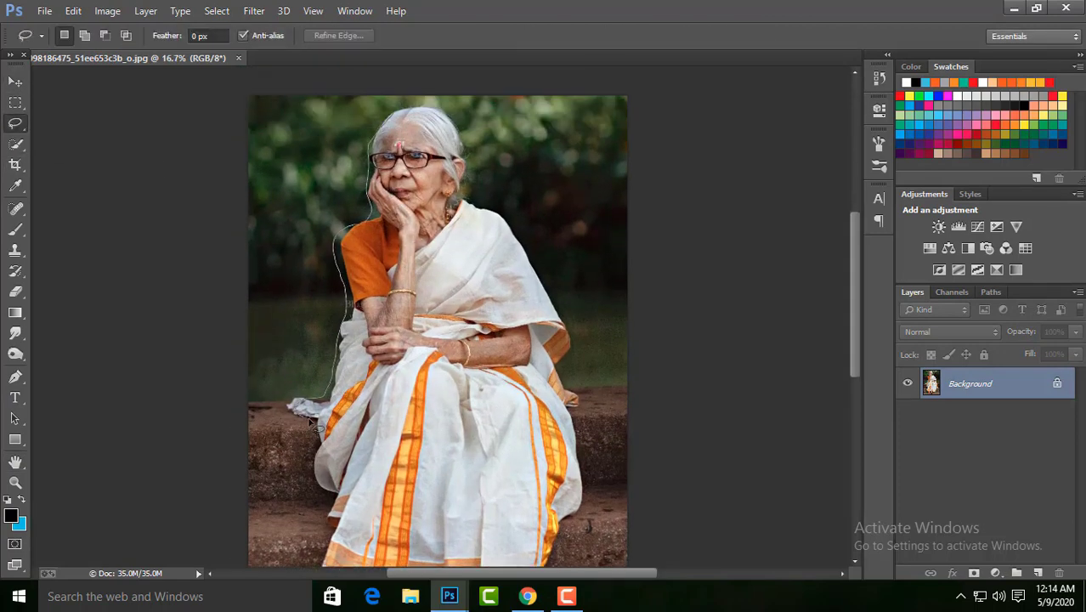
{"action": "scroll", "coordinate": [321, 435], "scroll_direction": "down", "scroll_amount": 2}
{"action": "key", "text": "ctrl+minus"}
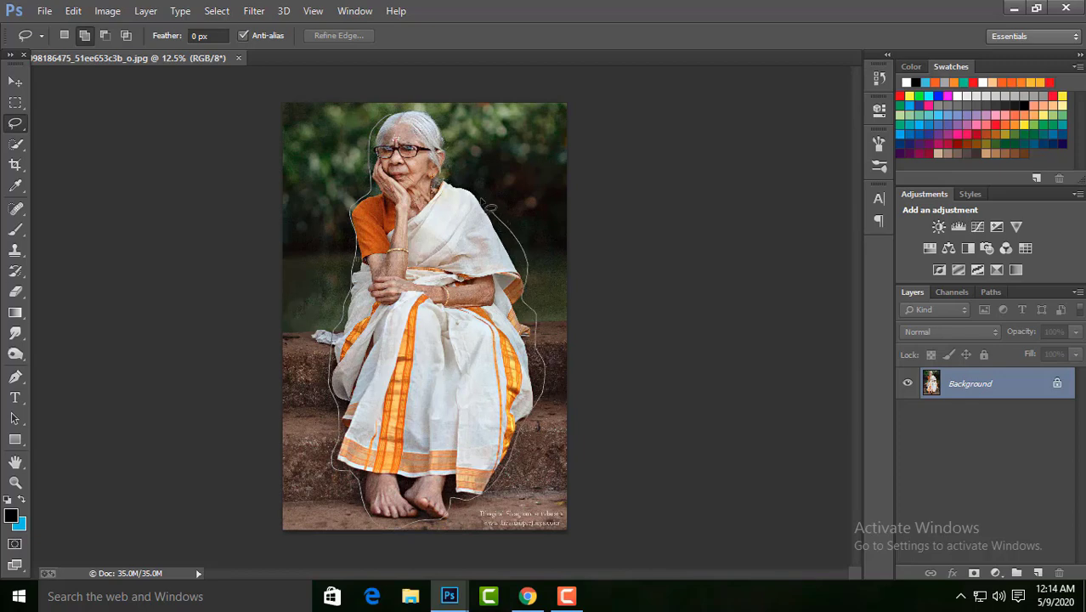
{"action": "scroll", "coordinate": [408, 220], "scroll_direction": "up", "scroll_amount": 1}
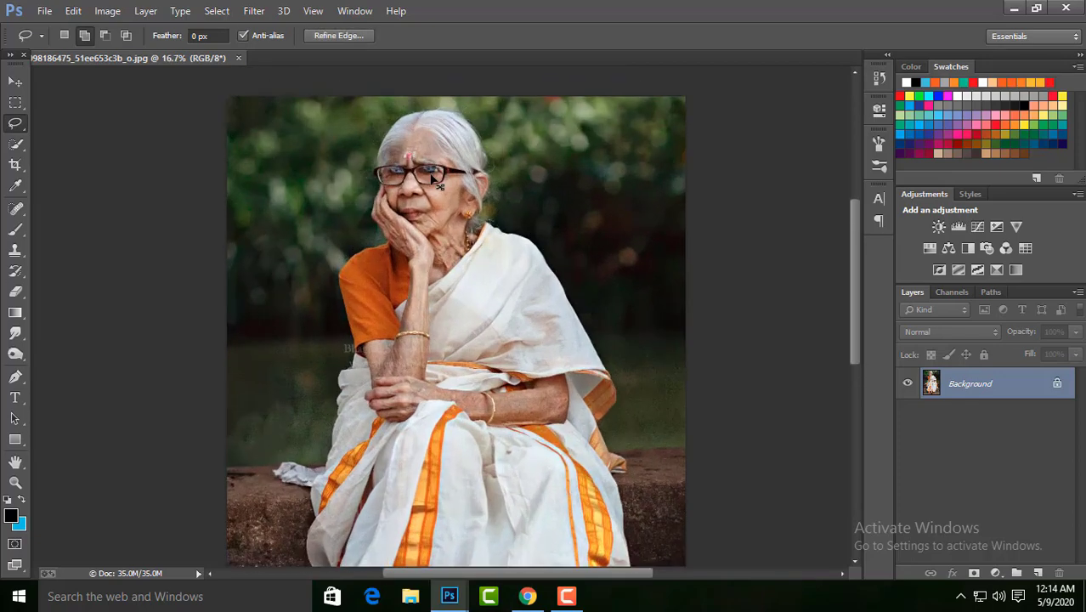
{"action": "scroll", "coordinate": [383, 212], "scroll_direction": "up", "scroll_amount": 1}
{"action": "scroll", "coordinate": [364, 211], "scroll_direction": "up", "scroll_amount": 1}
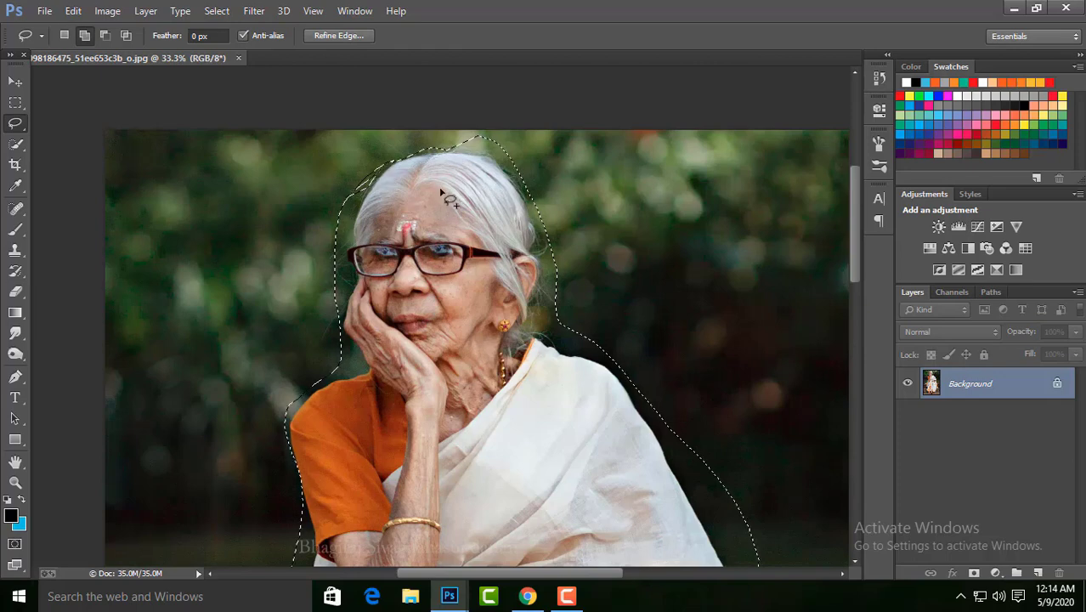
{"action": "scroll", "coordinate": [442, 192], "scroll_direction": "down", "scroll_amount": 1}
{"action": "key", "text": "alt"}
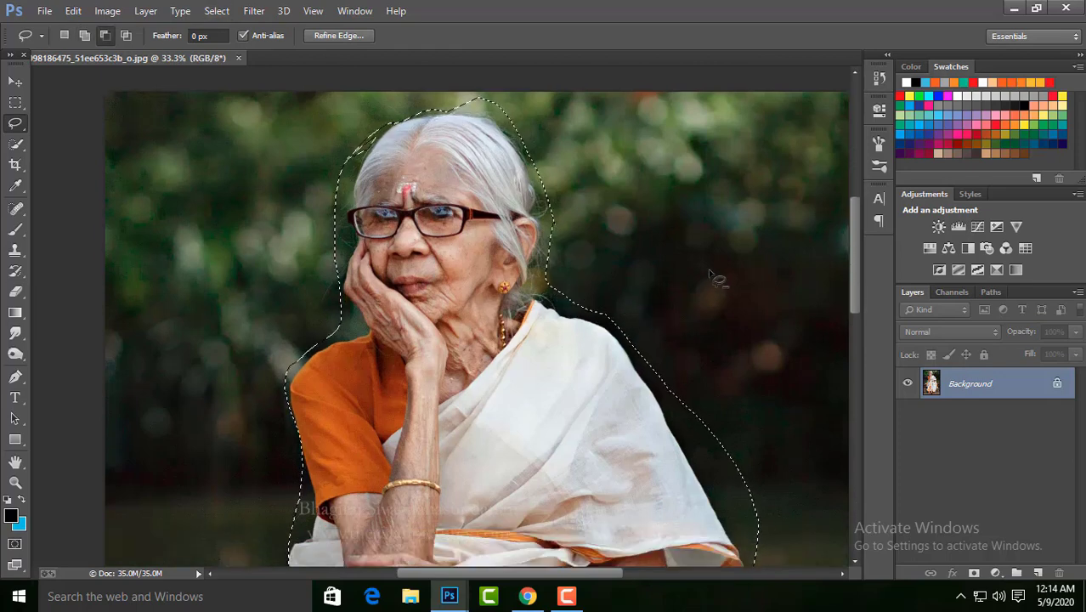
{"action": "scroll", "coordinate": [714, 276], "scroll_direction": "down", "scroll_amount": 2}
{"action": "key", "text": "ctrl+0"}
- Copy the selected woman onto her own new layer with Layer via Copy
{"action": "right_click", "coordinate": [623, 340]}
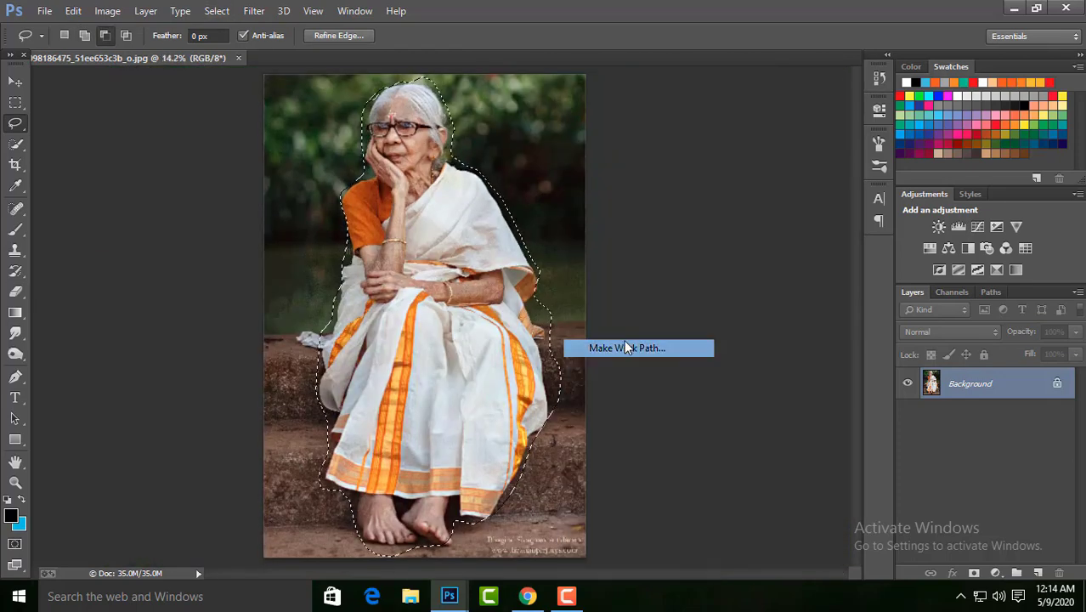
{"action": "left_click", "coordinate": [623, 340]}
{"action": "left_click", "coordinate": [611, 221]}
{"action": "right_click", "coordinate": [559, 374]}
{"action": "left_click", "coordinate": [559, 375]}
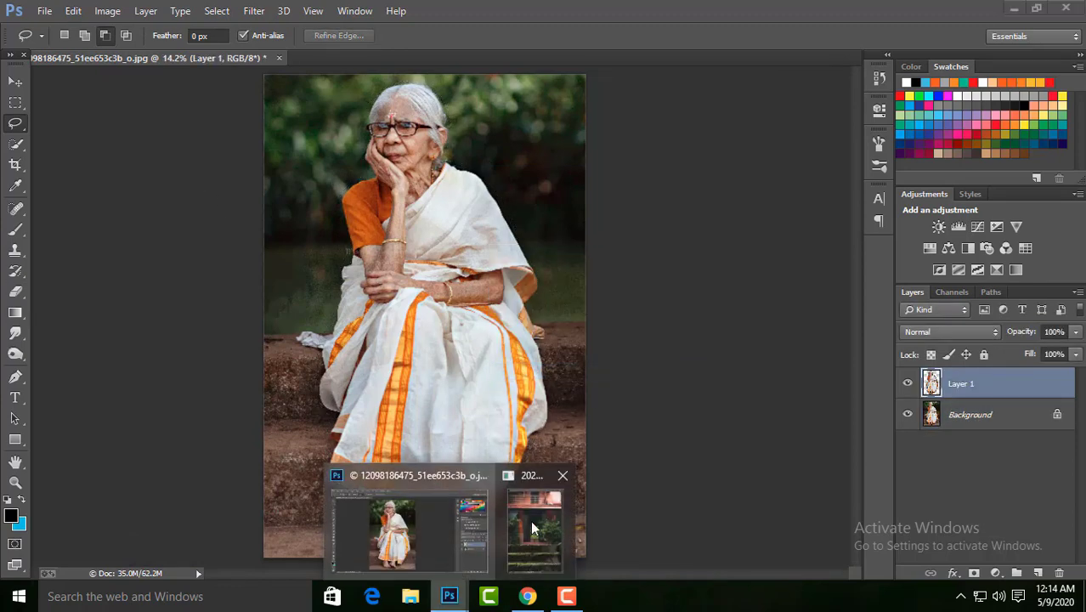
{"action": "left_click", "coordinate": [530, 521]}
- Drag the woman's layer into the house composite with the Move tool
{"action": "key", "text": "v"}
{"action": "left_click_drag", "start_coordinate": [497, 266], "coordinate": [284, 255]}
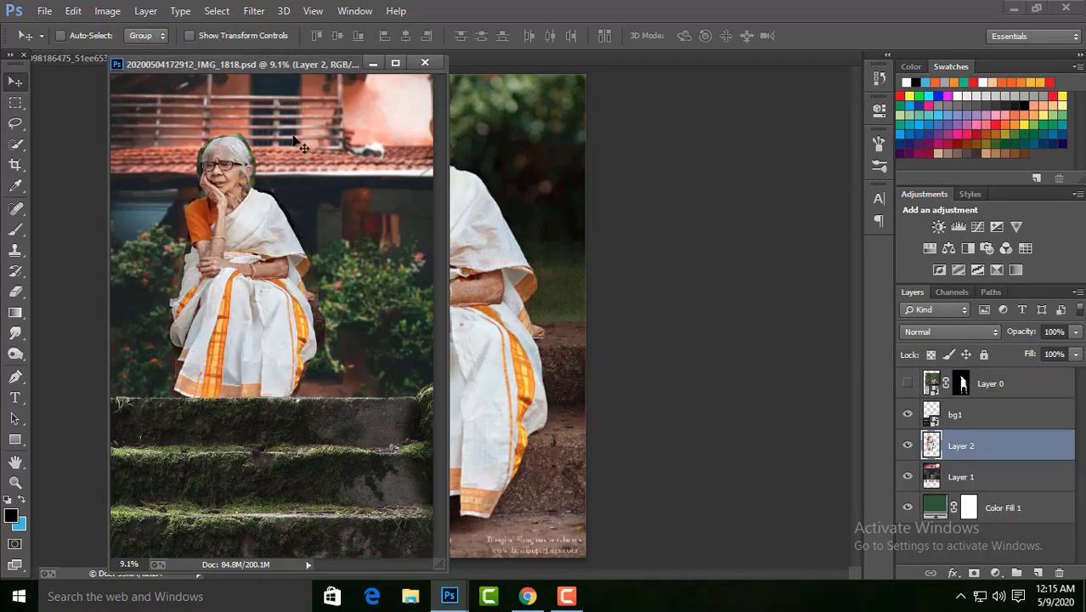
{"action": "mouse_move", "coordinate": [284, 68]}
{"action": "left_mouse_down"}
{"action": "mouse_move", "coordinate": [387, 76]}
{"action": "mouse_move", "coordinate": [398, 55]}
{"action": "left_mouse_up"}
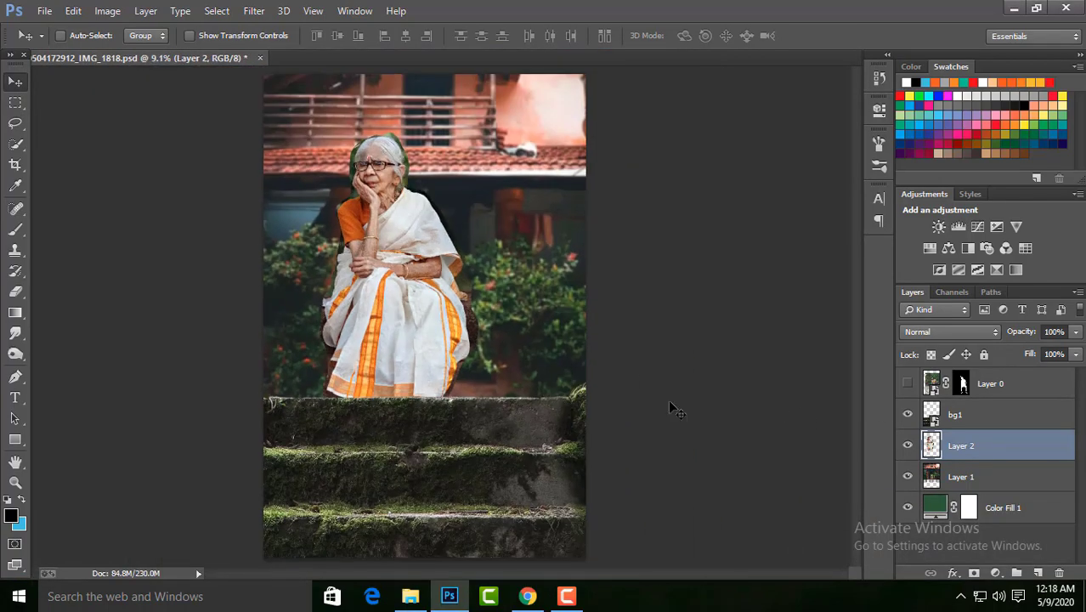
- Scale the woman to about 51.6% and seat her on the top step before the doorway
{"action": "key", "text": "ctrl+t"}
{"action": "left_click_drag", "start_coordinate": [299, 36], "coordinate": [280, 42]}
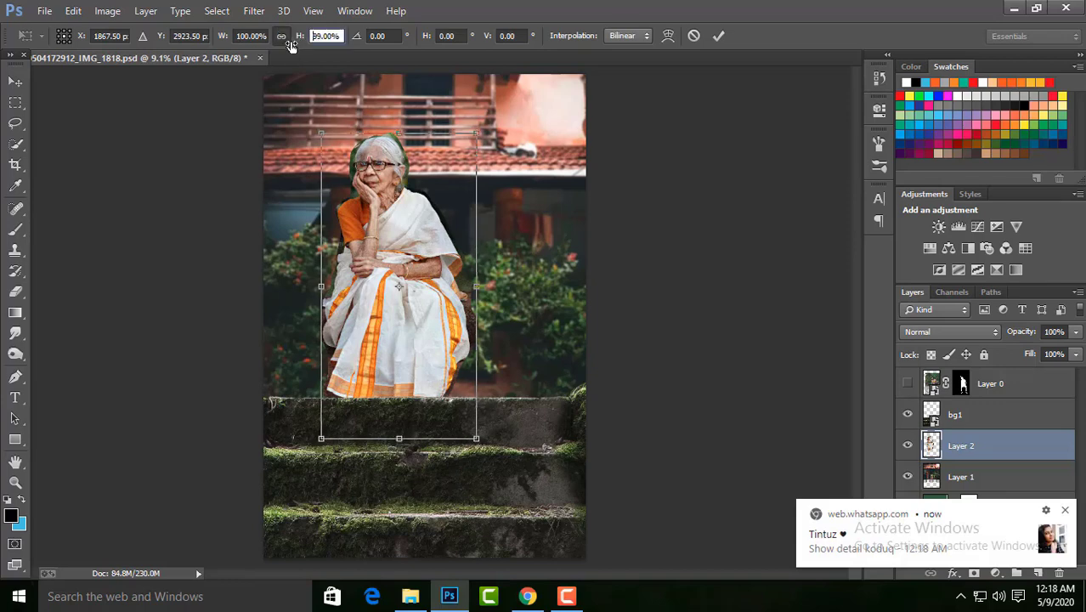
{"action": "key", "text": "Return"}
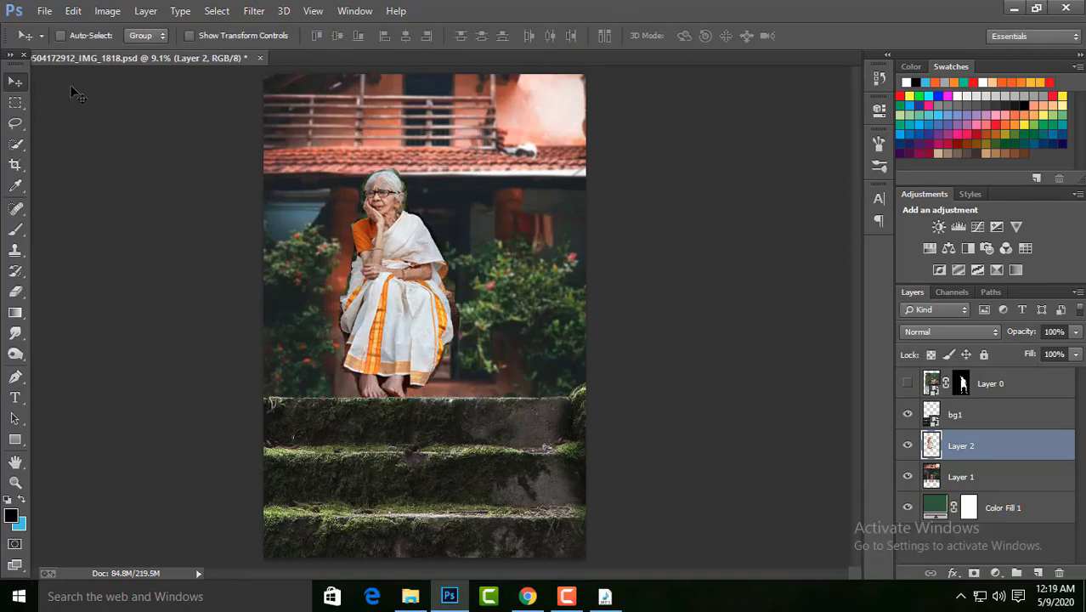
{"action": "key", "text": "ctrl+plus"}
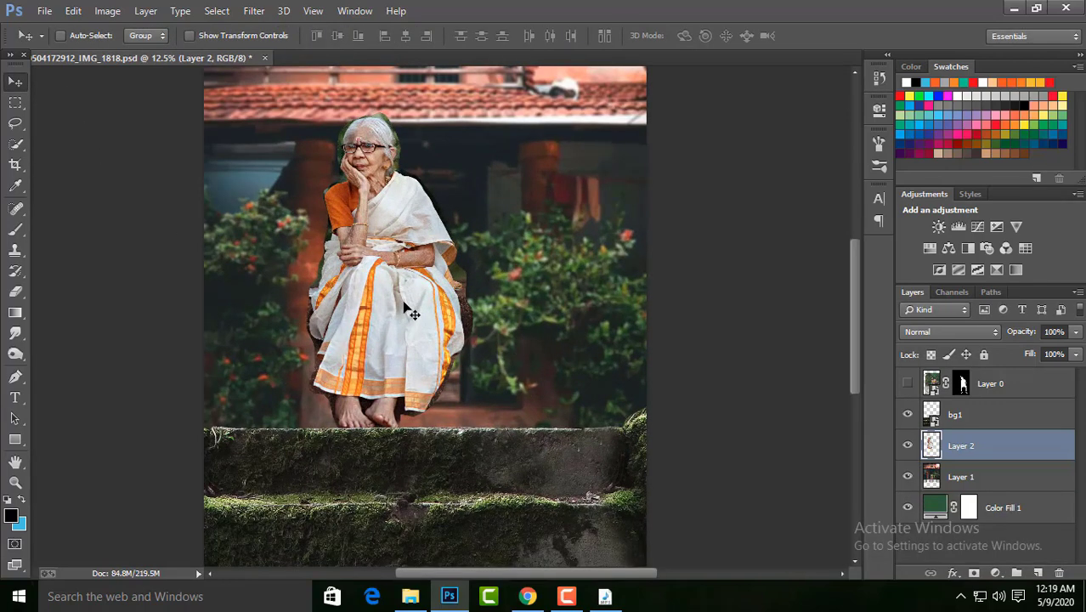
{"action": "key", "text": "ctrl+t"}
{"action": "mouse_move", "coordinate": [465, 432]}
{"action": "left_mouse_down"}
{"action": "mouse_move", "coordinate": [434, 363]}
{"action": "mouse_move", "coordinate": [416, 410]}
{"action": "mouse_move", "coordinate": [425, 399]}
{"action": "left_mouse_up"}
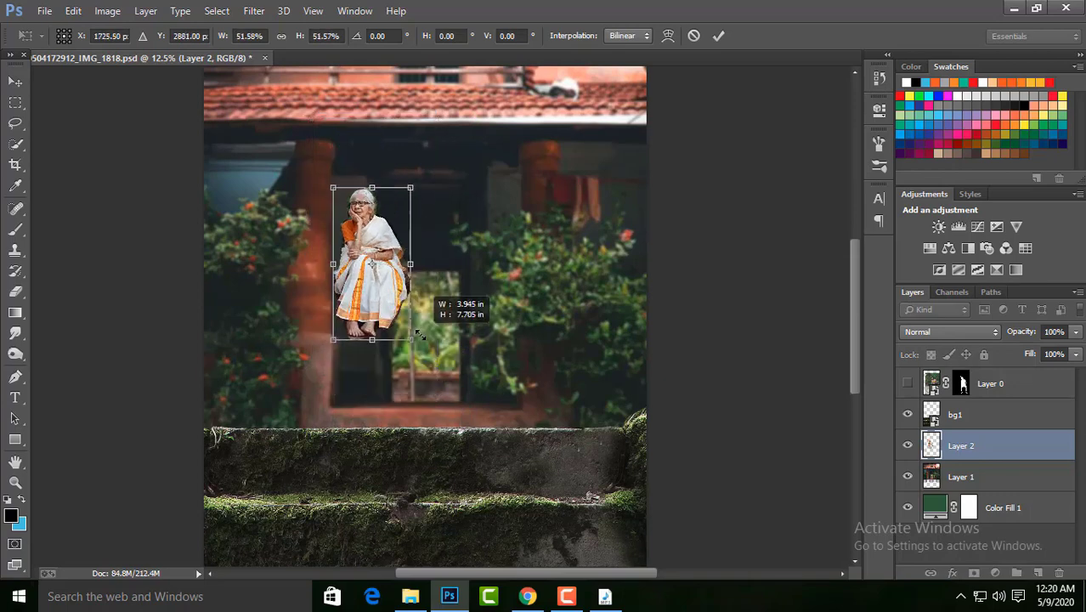
{"action": "mouse_move", "coordinate": [399, 340]}
{"action": "left_mouse_down"}
{"action": "mouse_move", "coordinate": [393, 386]}
{"action": "mouse_move", "coordinate": [389, 374]}
{"action": "left_mouse_up"}
{"action": "key", "text": "Return"}
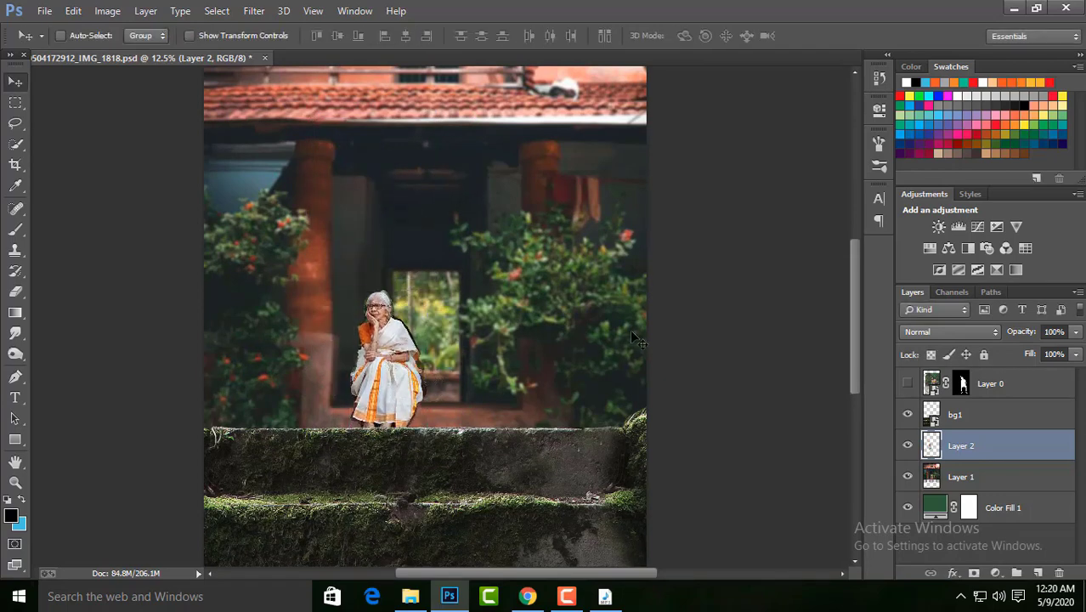
{"action": "key", "text": "ctrl+minus"}
{"action": "left_click", "coordinate": [254, 10]}
{"action": "mouse_move", "coordinate": [262, 186]}
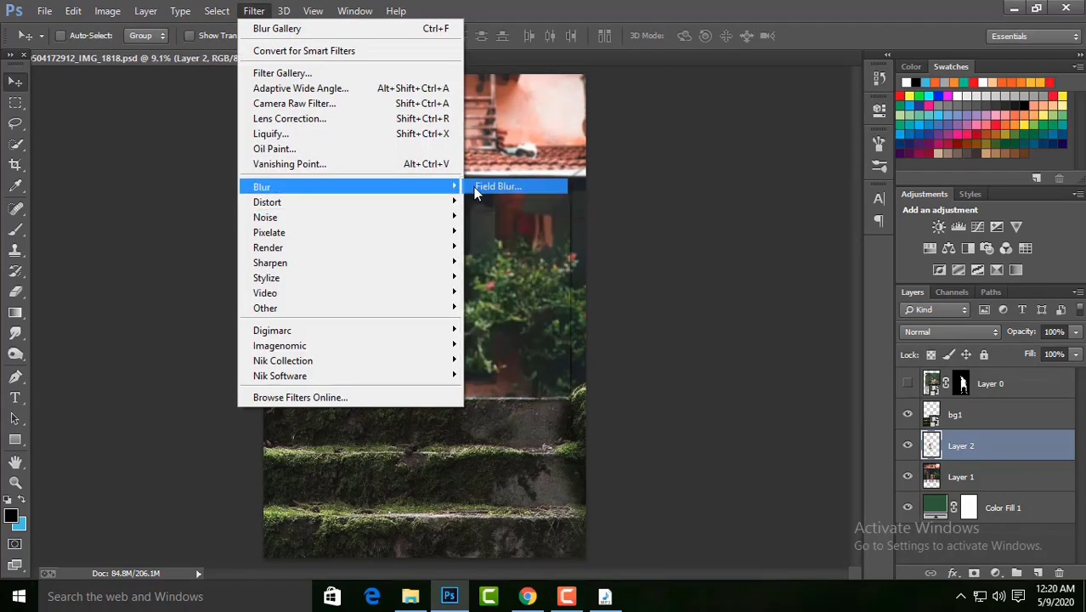
- Apply a Field Blur of about 16 px to the woman on Layer 2
{"action": "left_click", "coordinate": [489, 175]}
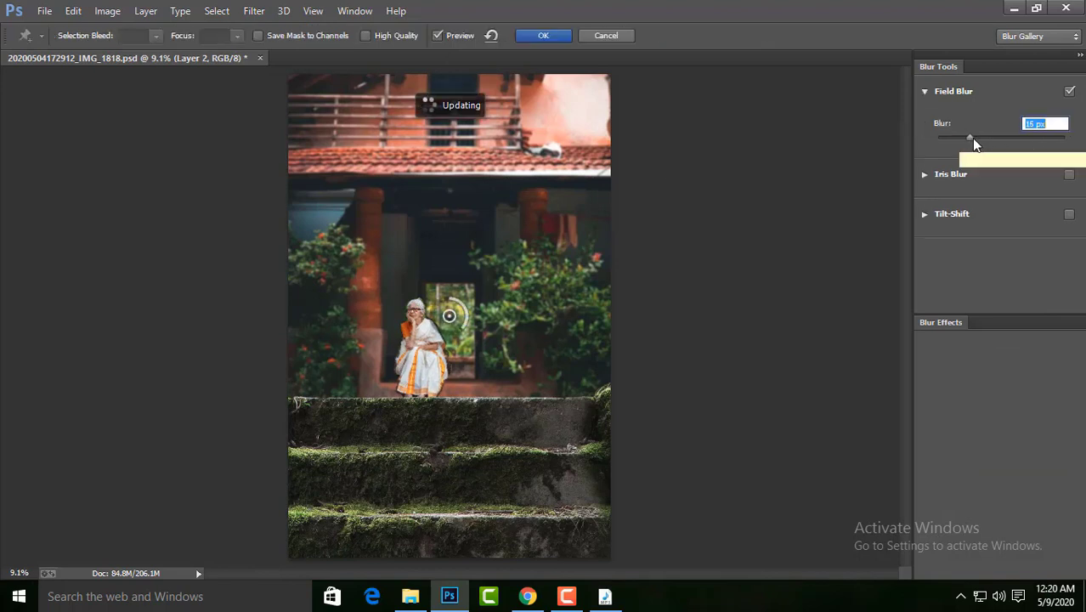
{"action": "key", "text": "Return"}
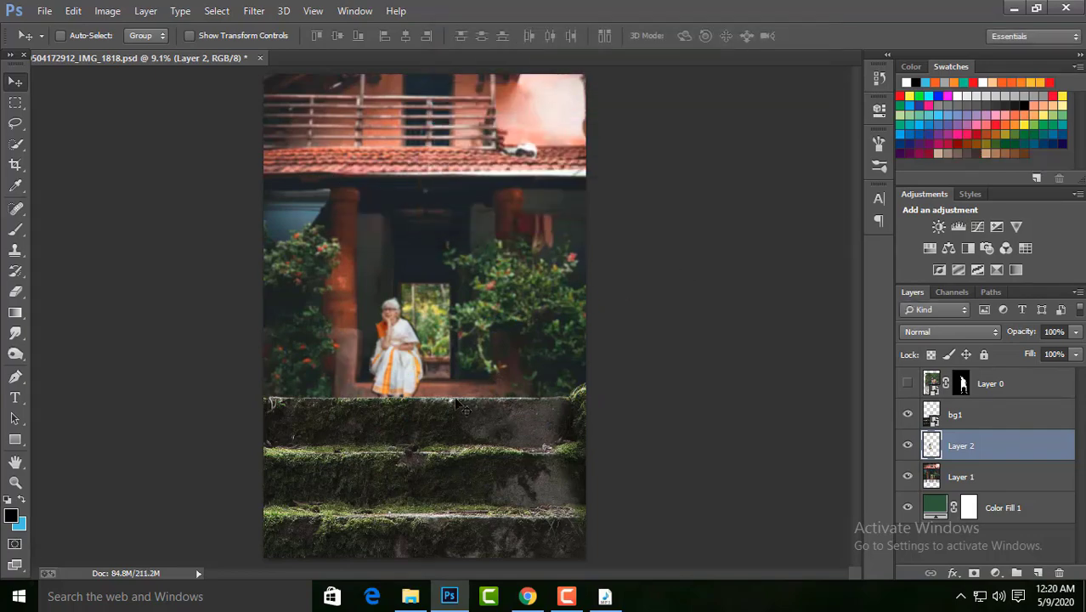
- Pick the Eraser tool, scroll the view around the woman, then fit the image
{"action": "scroll", "coordinate": [387, 407], "scroll_direction": "up", "scroll_amount": 3}
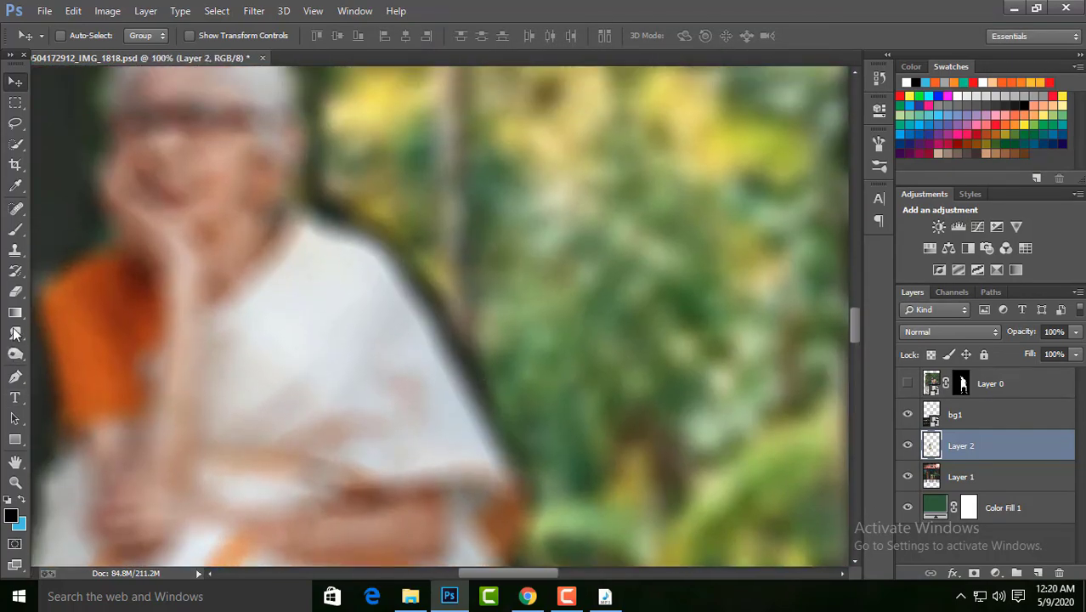
{"action": "left_click", "coordinate": [14, 292]}
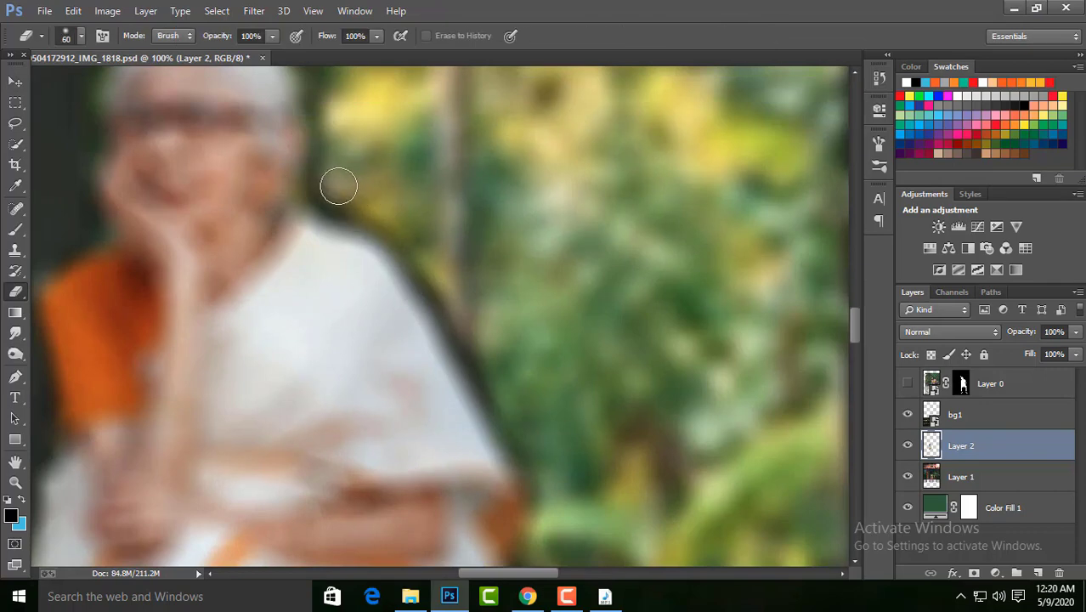
{"action": "scroll", "coordinate": [467, 319], "scroll_direction": "up", "scroll_amount": 5}
{"action": "scroll", "coordinate": [467, 319], "scroll_direction": "left", "scroll_amount": 3}
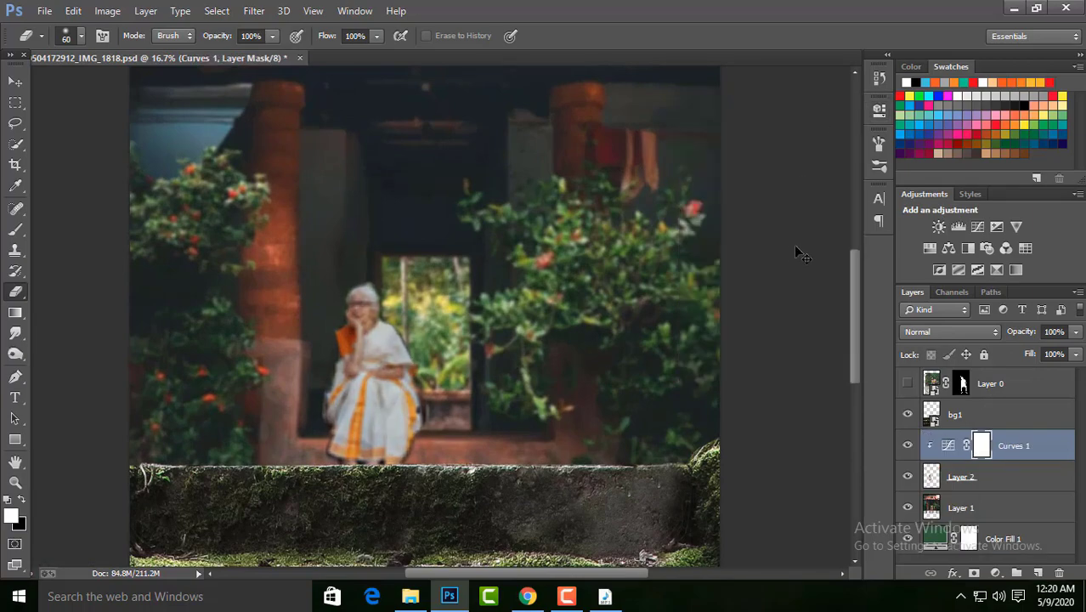
{"action": "key", "text": "ctrl+0"}
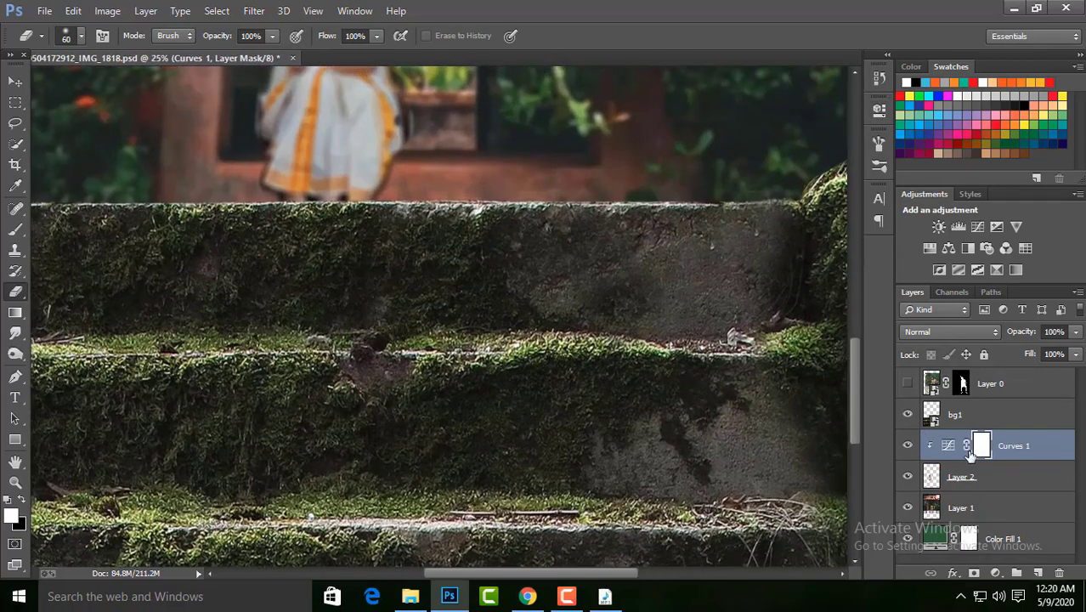
- Show the boy's Layer 0 again and burn the shadows on his hair
{"action": "left_click", "coordinate": [908, 383]}
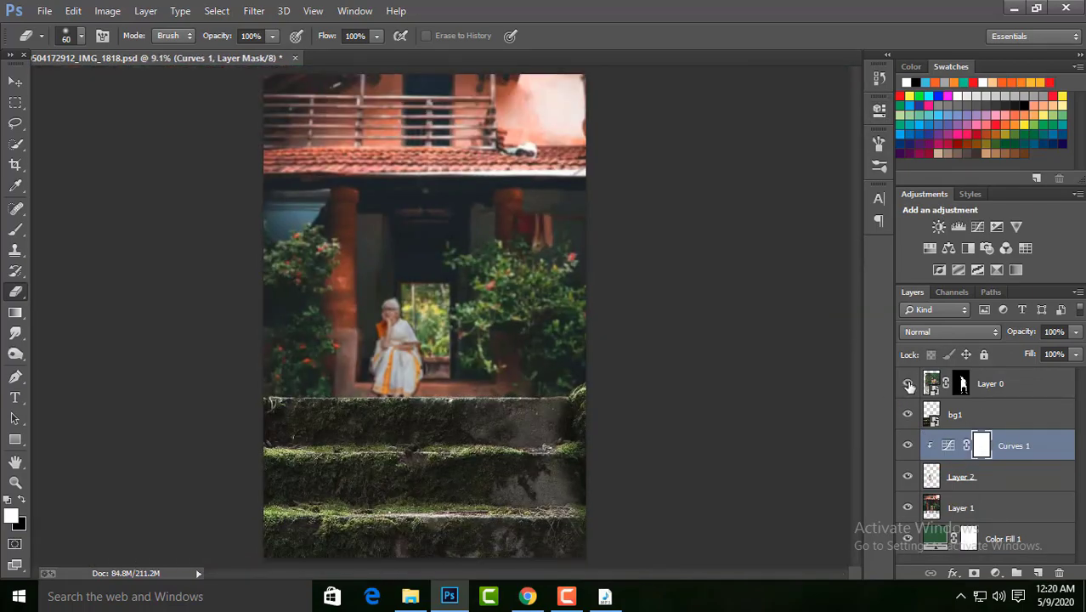
{"action": "left_click", "coordinate": [990, 384]}
{"action": "scroll", "coordinate": [504, 372], "scroll_direction": "up", "scroll_amount": 3}
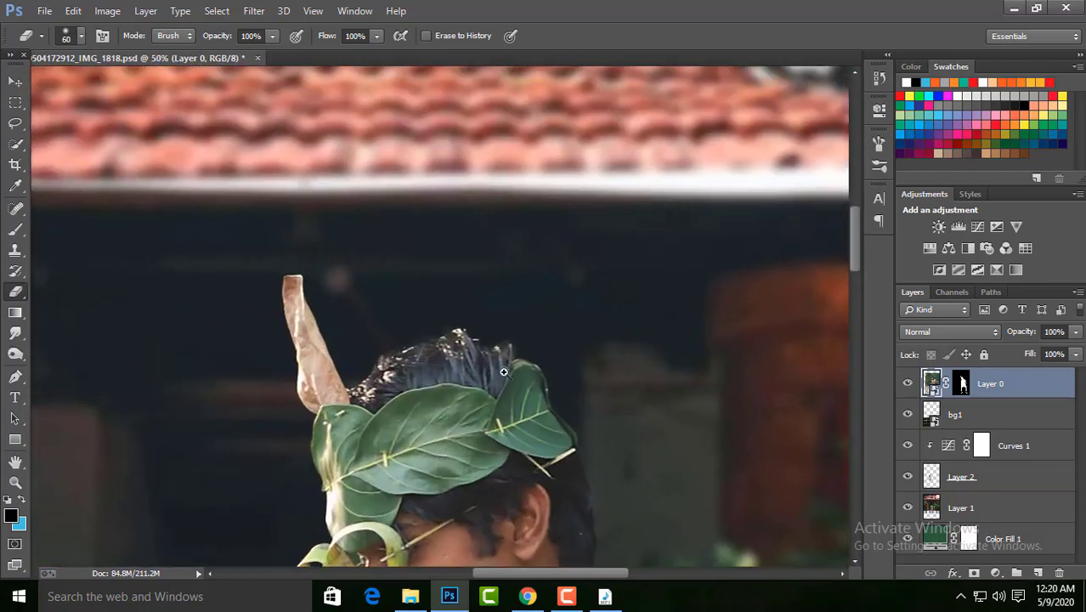
{"action": "key", "text": "ctrl+plus"}
{"action": "left_click", "coordinate": [13, 355]}
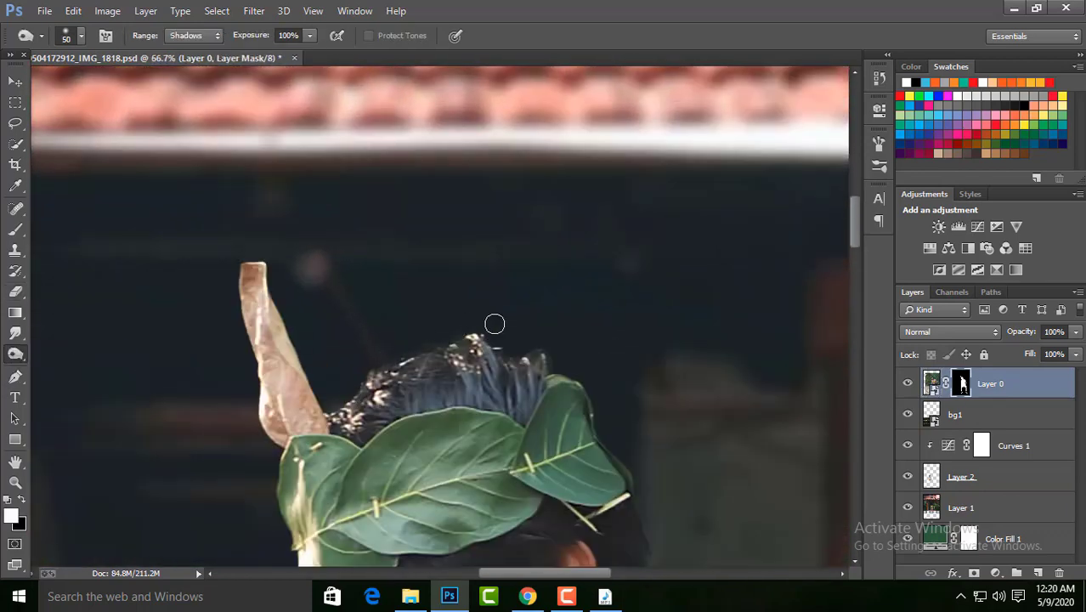
{"action": "left_click_drag", "start_coordinate": [671, 500], "coordinate": [626, 295]}
{"action": "key", "text": "ctrl+0"}
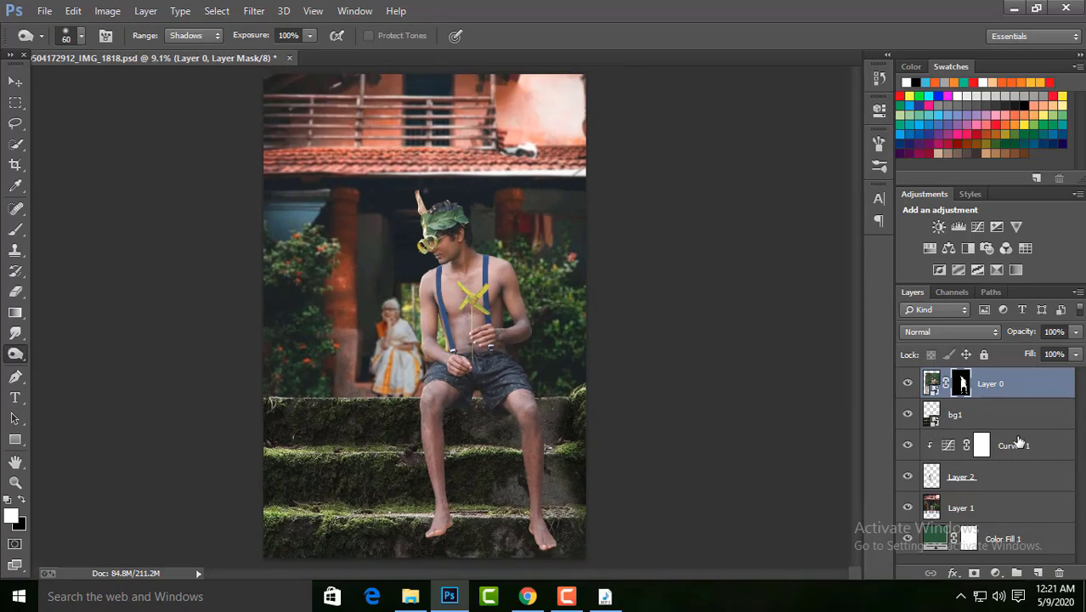
- Copy the boy to a new layer and select the layers to merge
{"action": "key", "text": "ctrl+j"}
{"action": "left_click", "coordinate": [1036, 573]}
{"action": "left_click", "coordinate": [1011, 415], "text": "shift"}
{"action": "right_click", "coordinate": [1011, 415]}
- Stamp the boy into a 'model' layer, hide Layer 0, and merge Curves 1 into Layer 2
{"action": "left_click", "coordinate": [706, 441]}
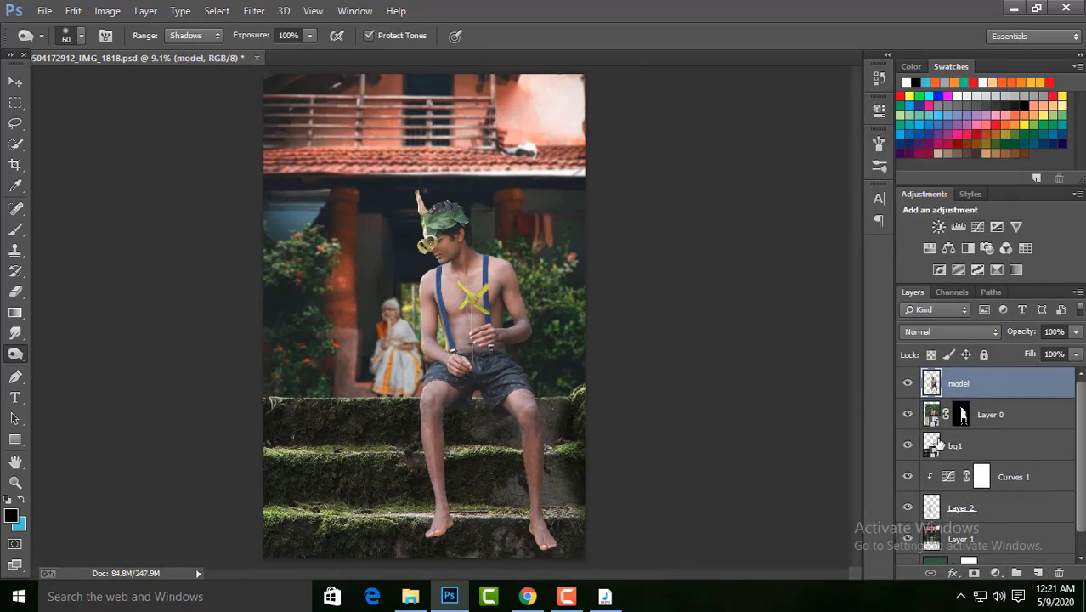
{"action": "left_click", "coordinate": [988, 416]}
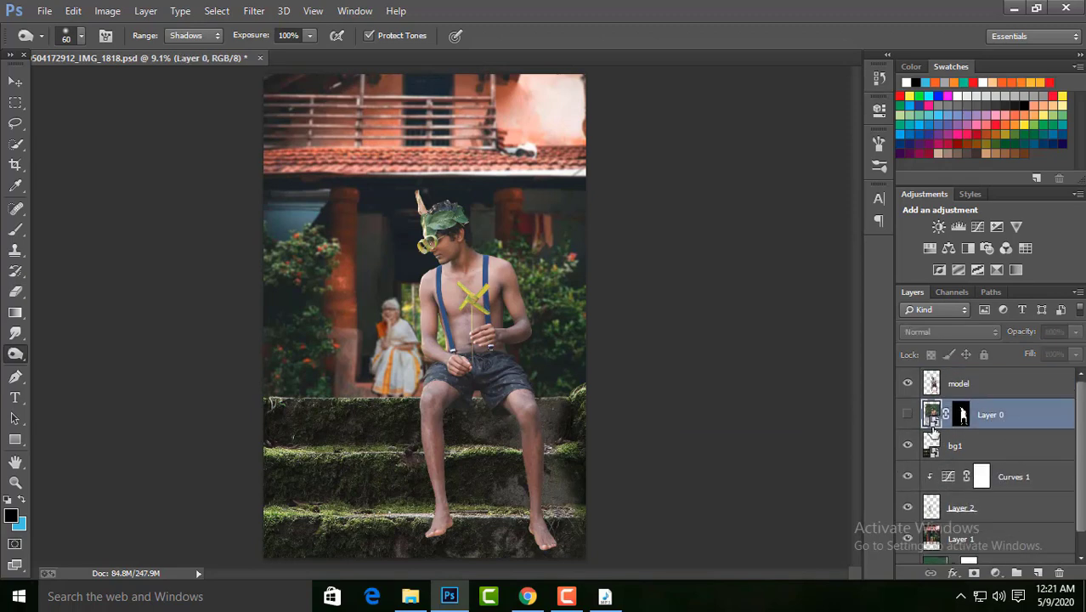
{"action": "double_click", "coordinate": [907, 452]}
{"action": "left_click", "coordinate": [989, 508]}
{"action": "left_click", "coordinate": [1012, 477], "text": "shift"}
{"action": "right_click", "coordinate": [1011, 477]}
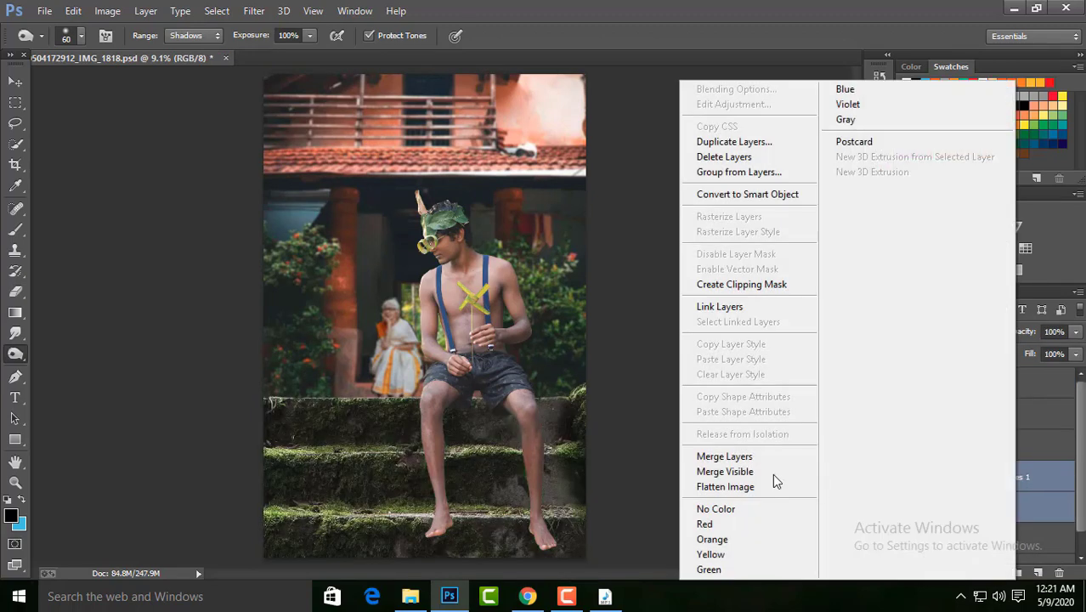
{"action": "left_click", "coordinate": [706, 454]}
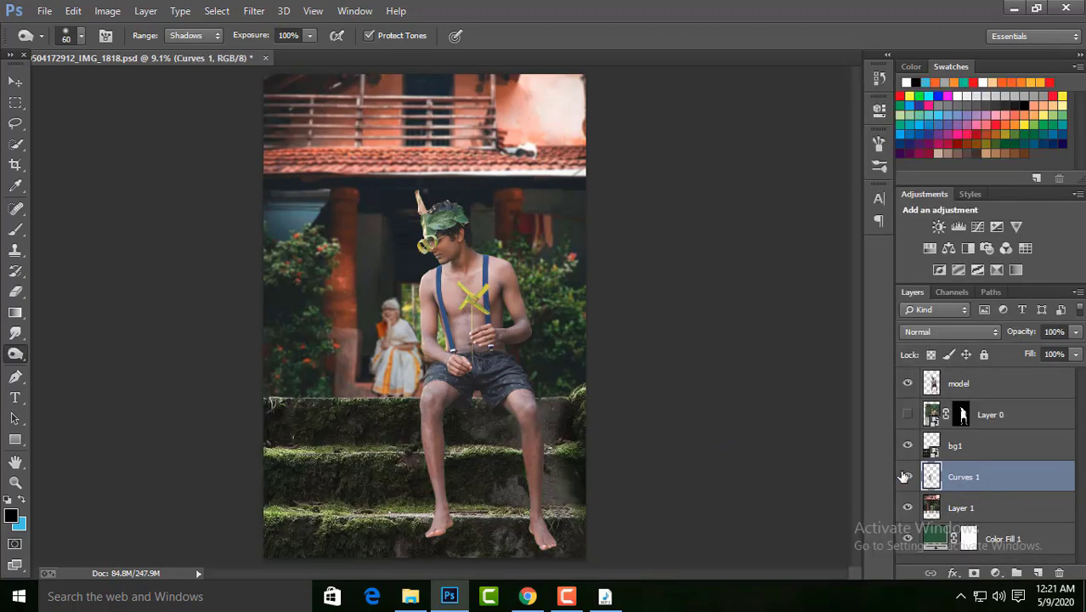
{"action": "left_click", "coordinate": [933, 391]}
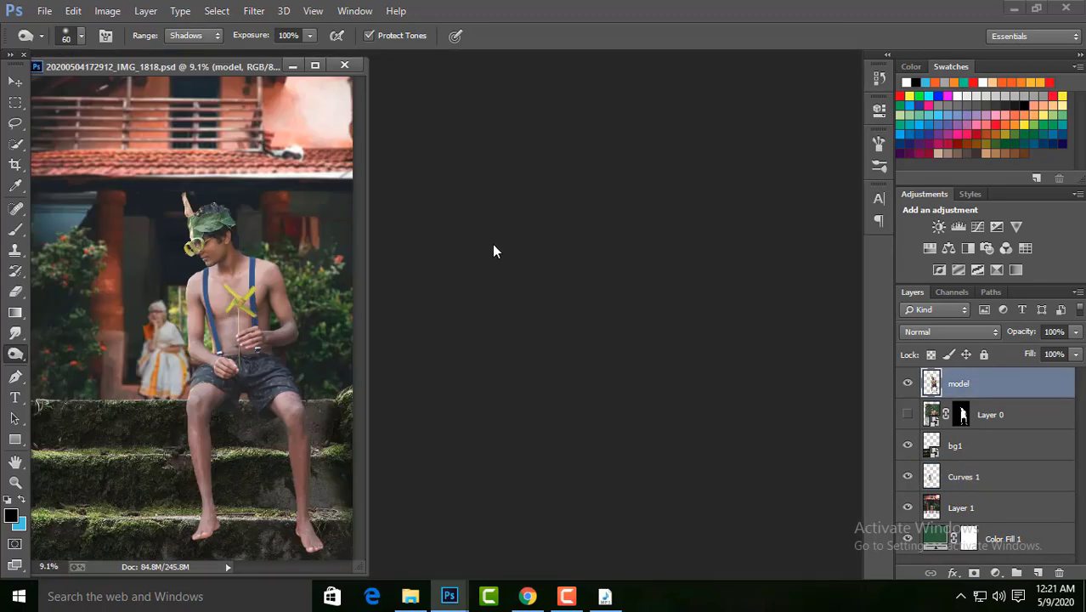
- Scale the boy down to about 95.6% with Free Transform
{"action": "key", "text": "ctrl+t"}
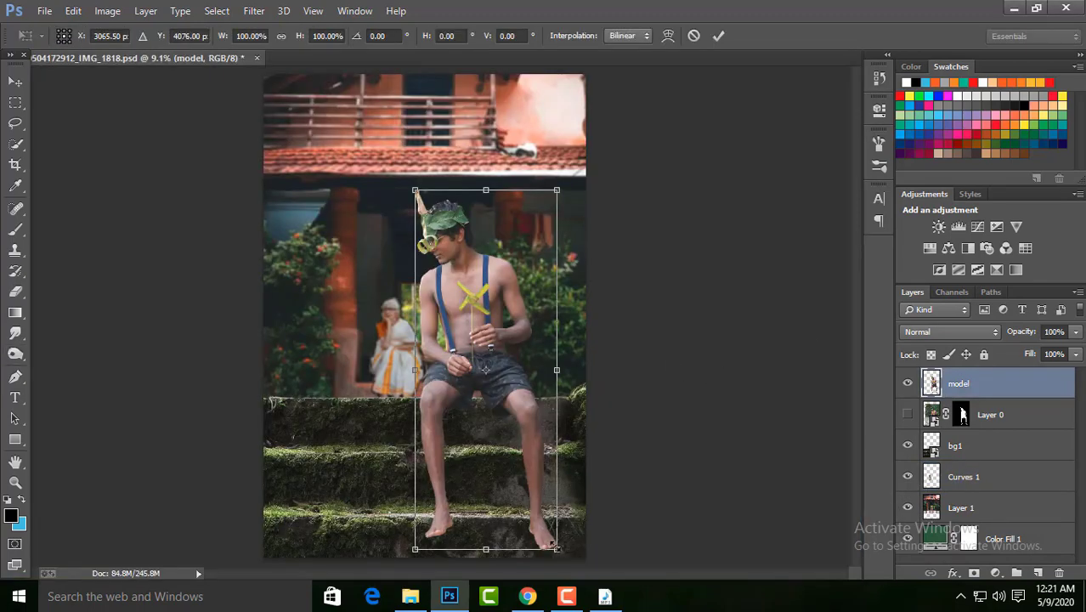
{"action": "left_click_drag", "start_coordinate": [557, 548], "coordinate": [552, 534]}
{"action": "key", "text": "Return"}
{"action": "key", "text": "o"}
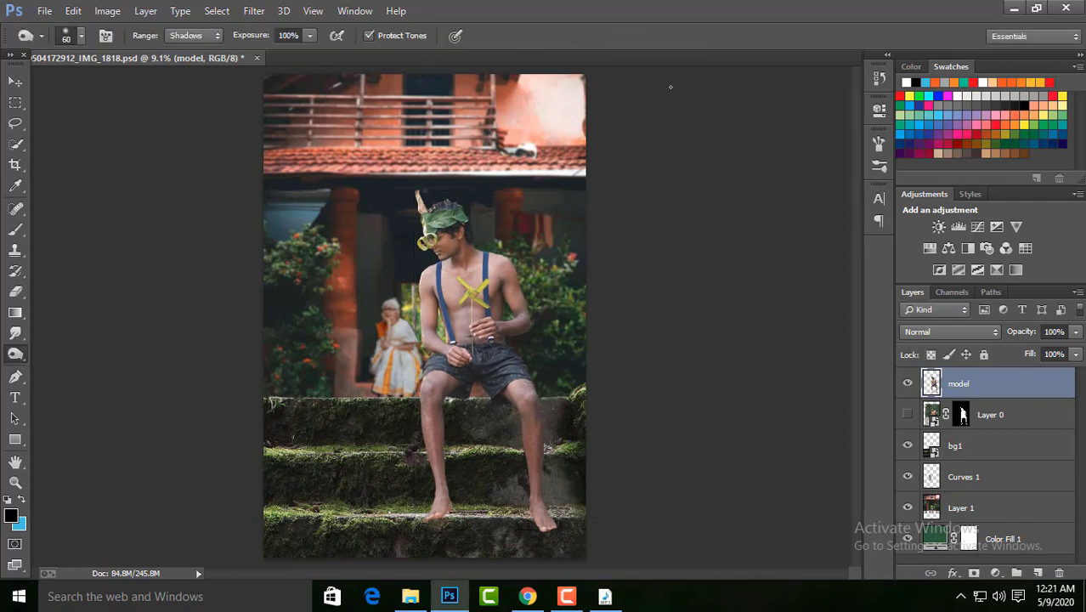
- Undo the resize and the Curves merge, cancelling the stray transform on the woman
{"action": "key", "text": "alt+bracketleft"}
{"action": "key", "text": "alt+bracketleft"}
{"action": "key", "text": "alt+bracketleft"}
{"action": "key", "text": "ctrl+t"}
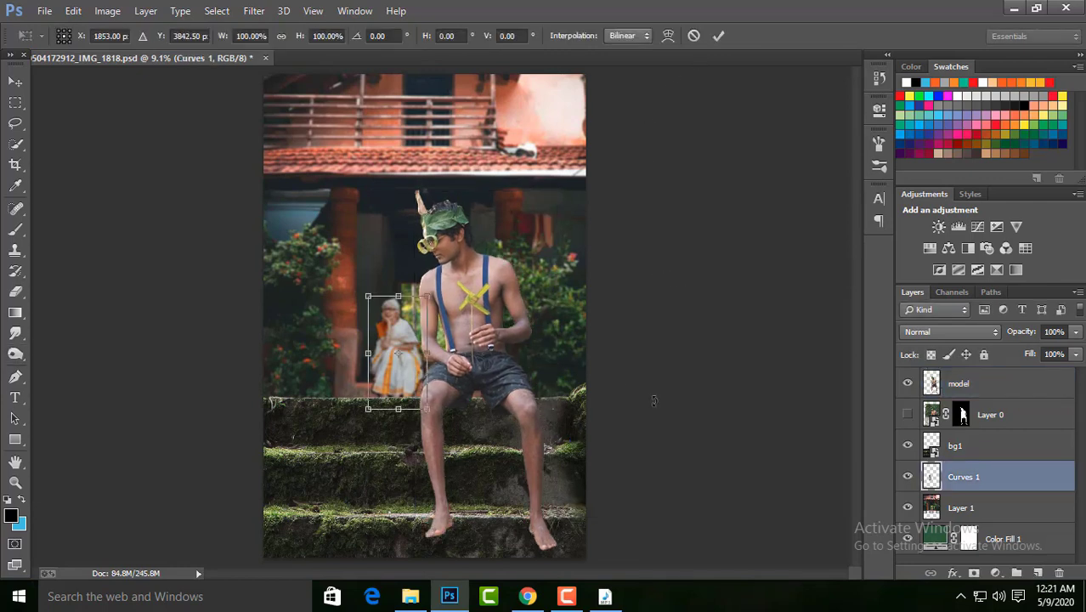
{"action": "key", "text": "Escape"}
{"action": "left_click", "coordinate": [980, 391]}
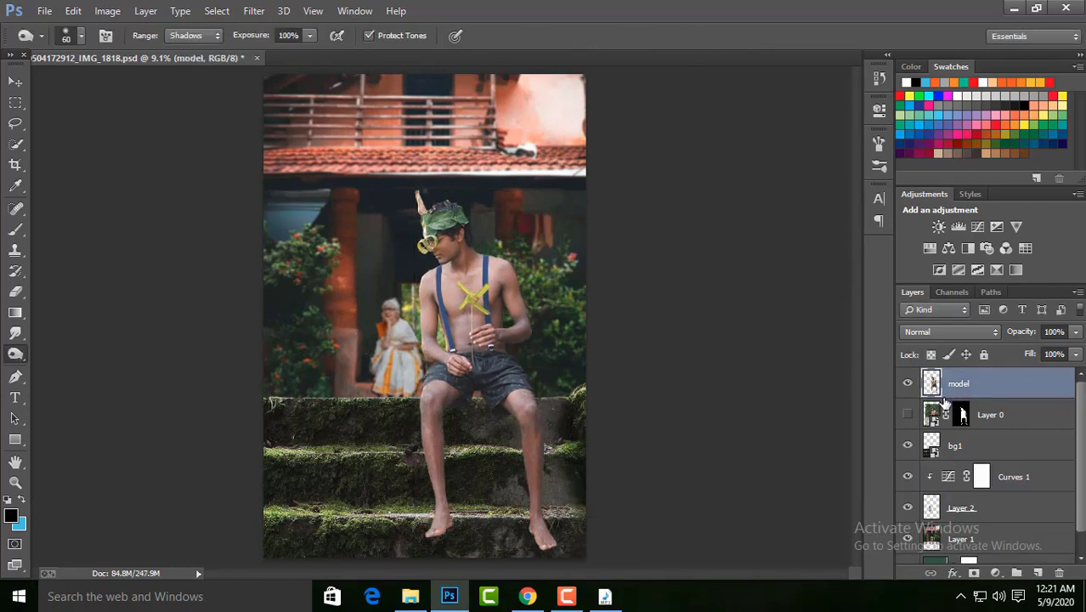
- Rescale the 'model' boy to roughly 95% of his size
{"action": "key", "text": "ctrl+t"}
{"action": "left_click_drag", "start_coordinate": [554, 544], "coordinate": [551, 528]}
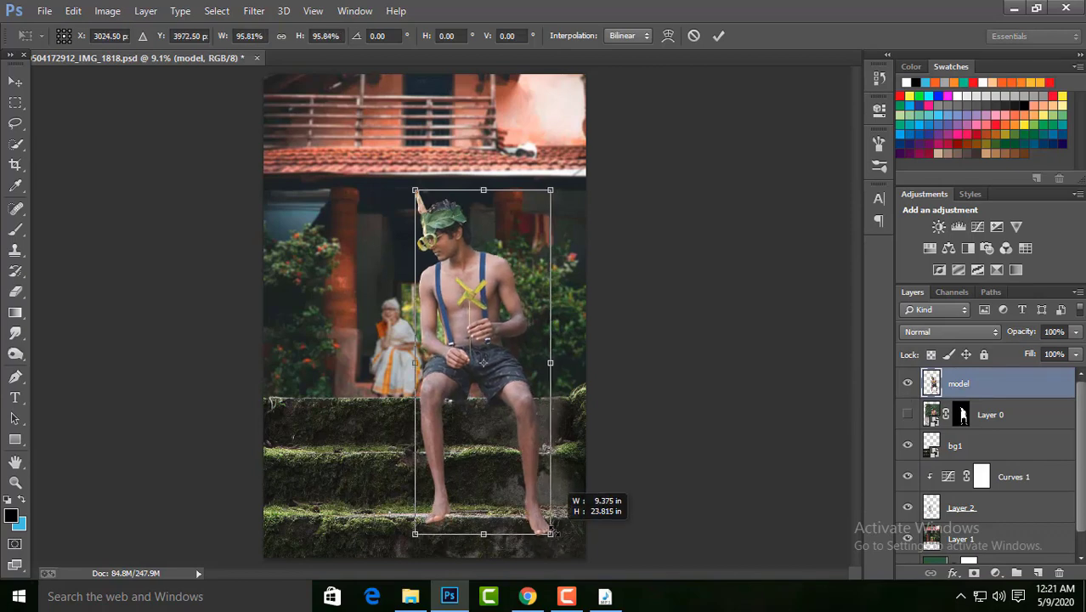
{"action": "key", "text": "Return"}
{"action": "key", "text": "o"}
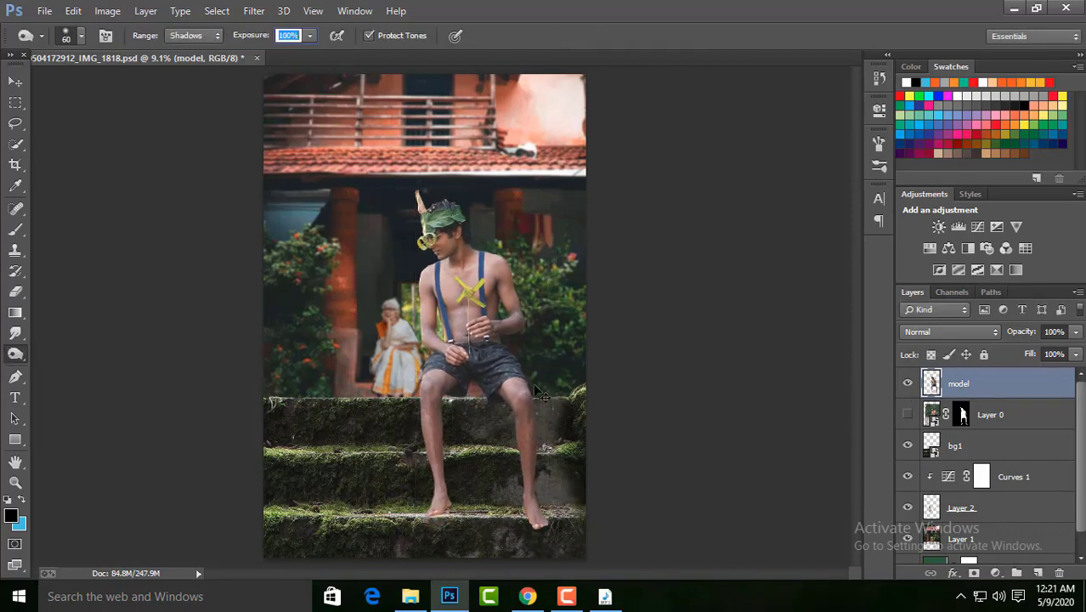
{"action": "key", "text": "ctrl+plus"}
{"action": "left_click", "coordinate": [16, 123]}
{"action": "key", "text": "ctrl+minus"}
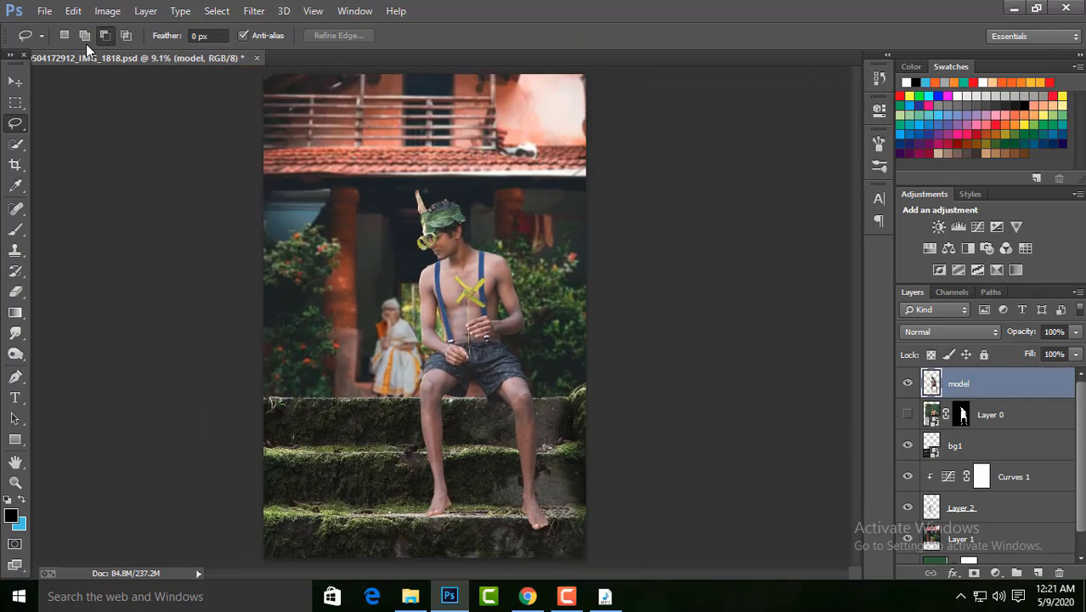
{"action": "left_click", "coordinate": [73, 10]}
- Puppet Warp the boy, pinning thighs and legs and bending the upper body 9°
{"action": "left_click", "coordinate": [604, 284]}
{"action": "key", "text": "ctrl+plus"}
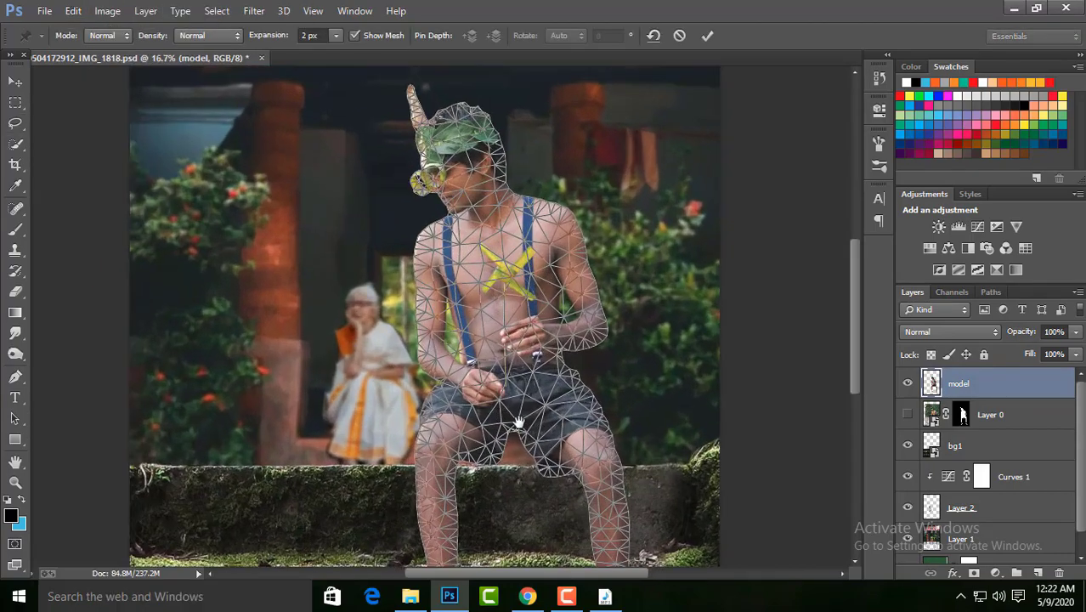
{"action": "key", "text": "ctrl+plus"}
{"action": "left_click", "coordinate": [410, 277]}
{"action": "left_click", "coordinate": [583, 290]}
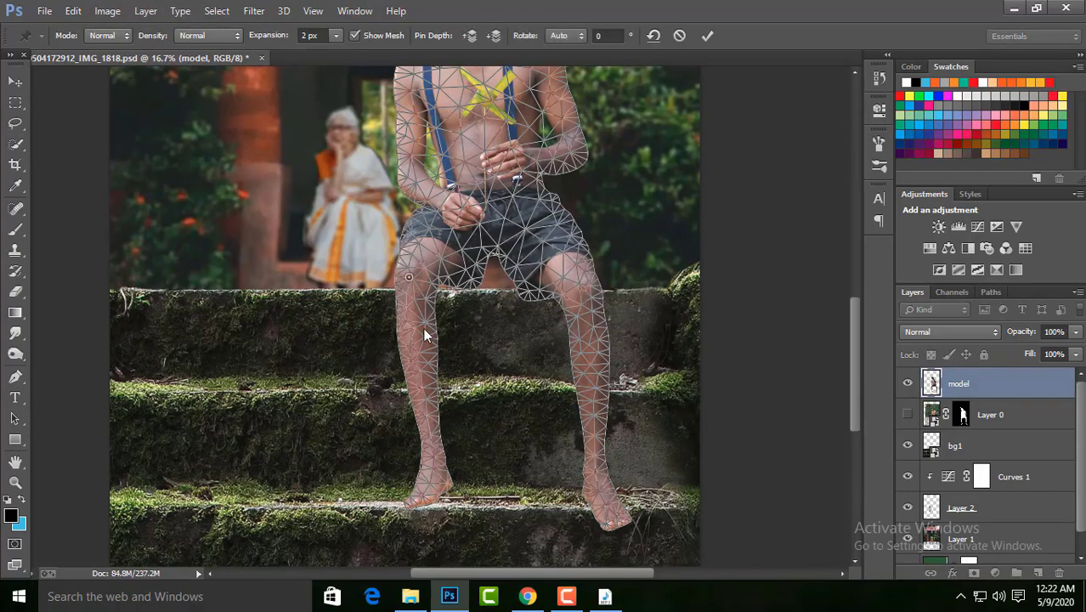
{"action": "left_click", "coordinate": [417, 329]}
{"action": "left_click", "coordinate": [590, 321]}
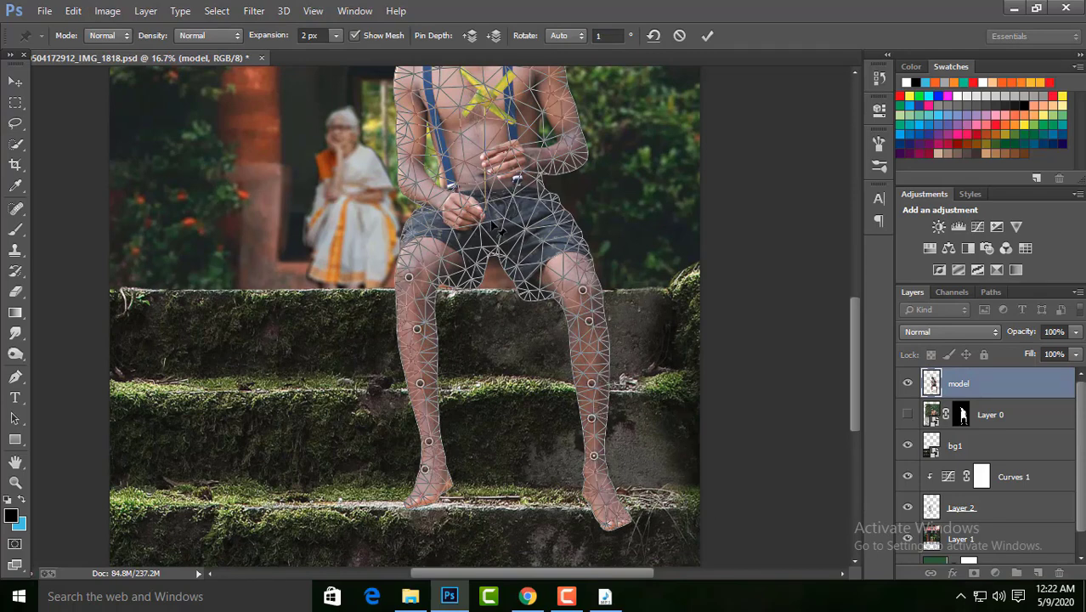
{"action": "left_click_drag", "start_coordinate": [499, 228], "coordinate": [502, 255]}
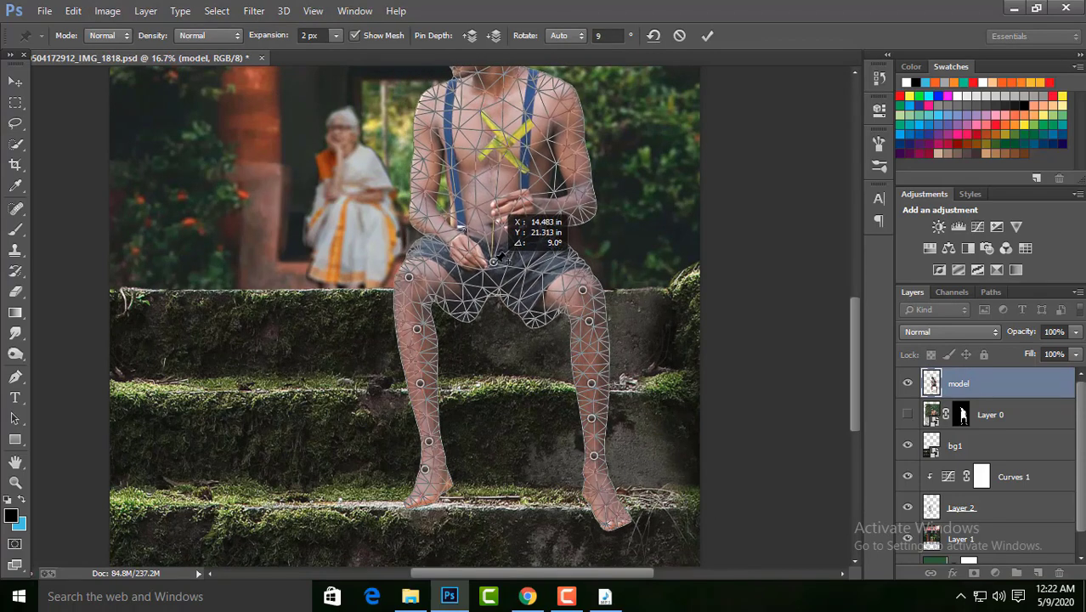
{"action": "key", "text": "Return"}
- Undo the puppet warp, then resize the boy and move him slightly down the steps
{"action": "key", "text": "ctrl+0"}
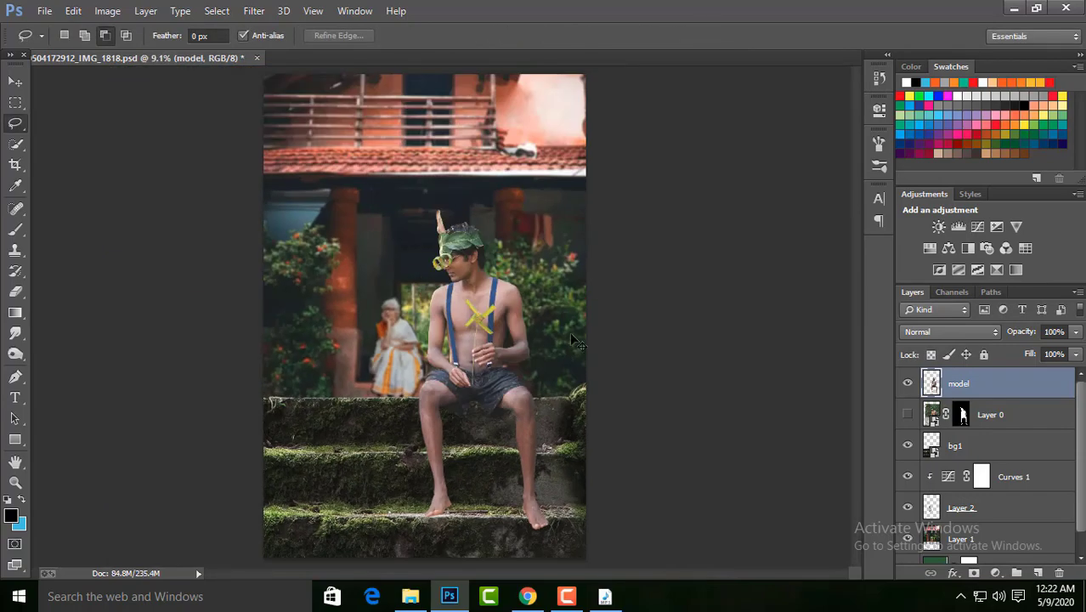
{"action": "key", "text": "ctrl+plus"}
{"action": "key", "text": "ctrl+plus"}
{"action": "key", "text": "ctrl+plus"}
{"action": "key", "text": "ctrl+0"}
{"action": "key", "text": "ctrl+z"}
{"action": "key", "text": "ctrl+t"}
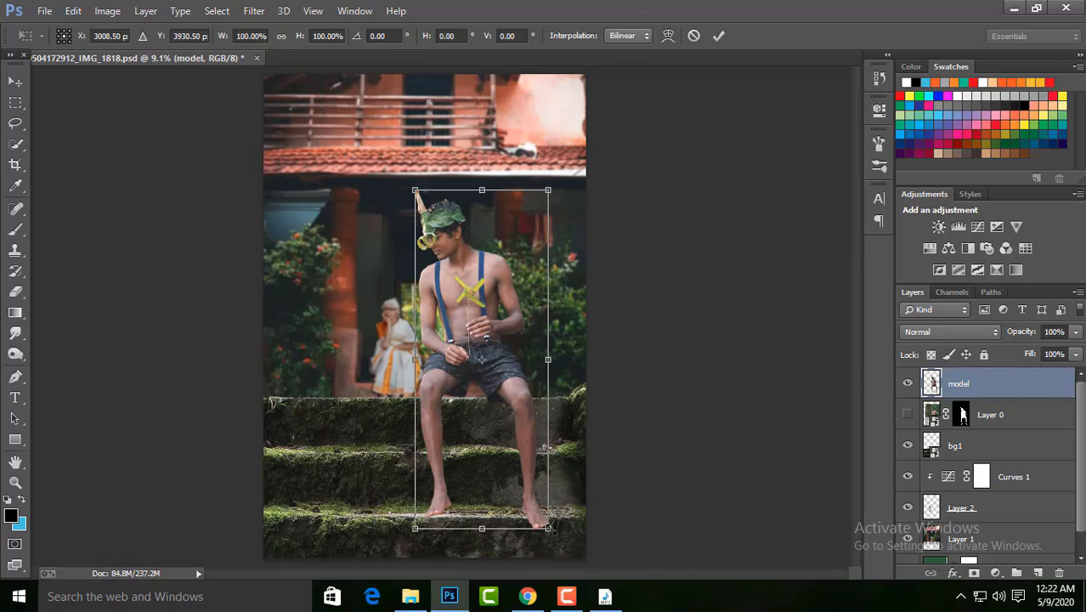
{"action": "left_click_drag", "start_coordinate": [558, 534], "coordinate": [558, 486]}
{"action": "key", "text": "Return"}
{"action": "key", "text": "v"}
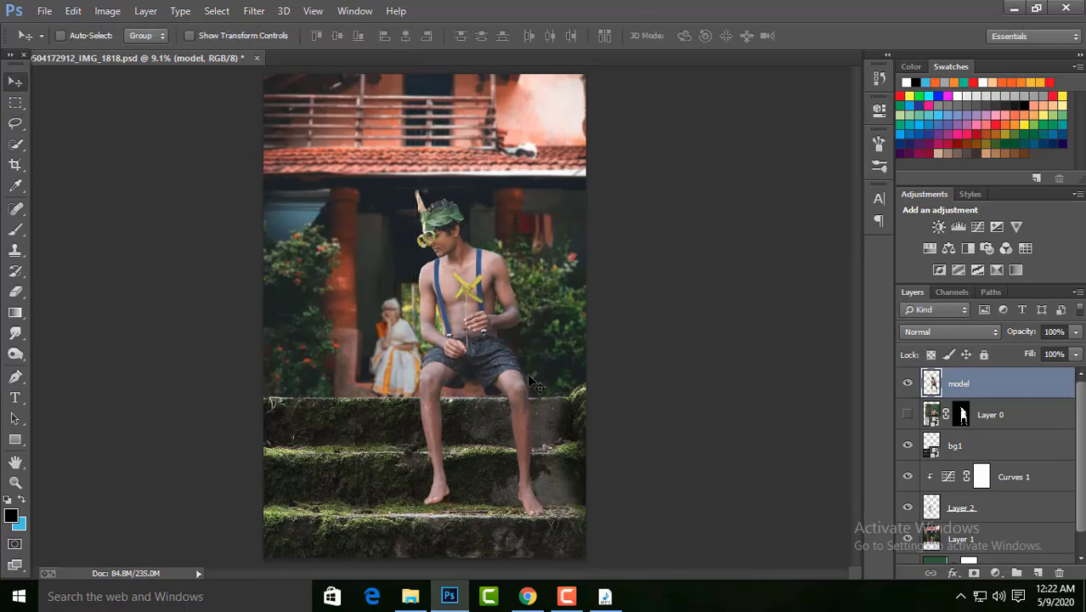
{"action": "left_click_drag", "start_coordinate": [476, 371], "coordinate": [491, 388]}
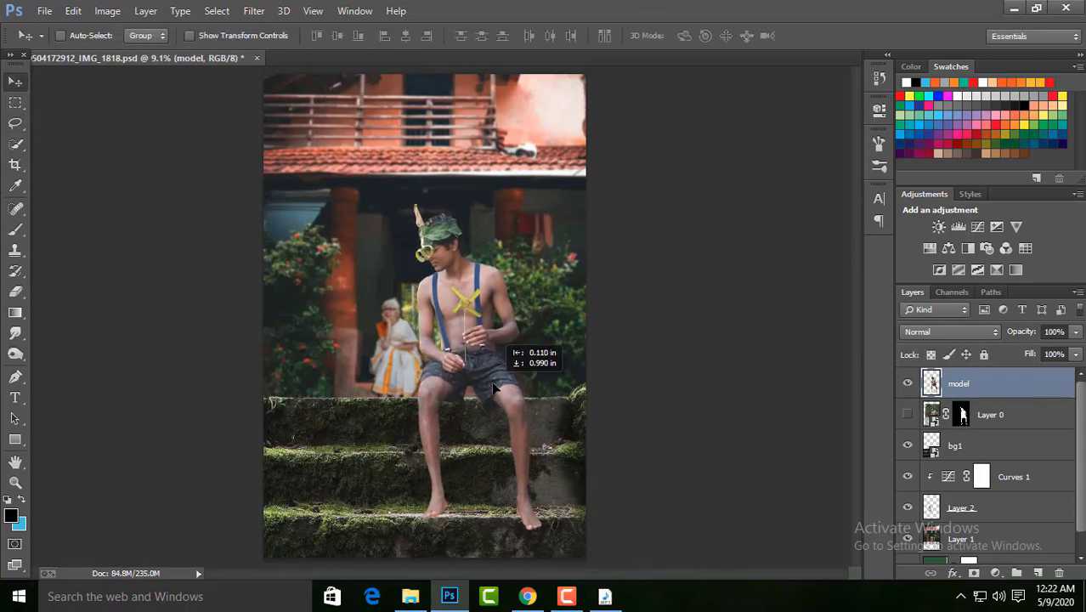
- Puppet Warp the boy again, pinning knee, chest and hip to bend him into a seated pose
{"action": "left_click", "coordinate": [65, 12]}
{"action": "left_click", "coordinate": [127, 276]}
{"action": "key", "text": "ctrl+plus"}
{"action": "key", "text": "ctrl+plus"}
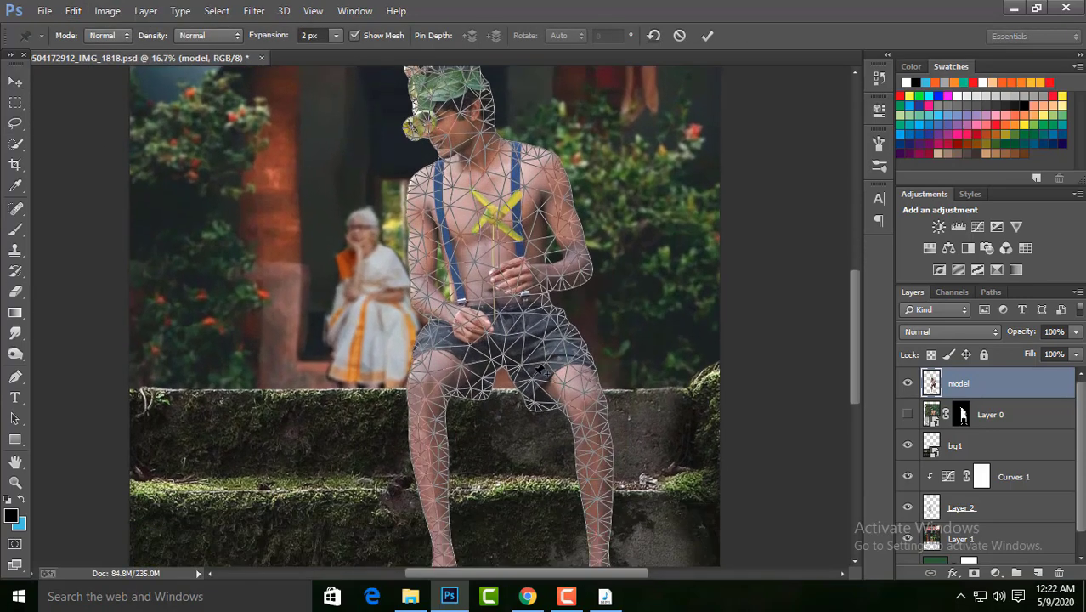
{"action": "scroll", "coordinate": [538, 371], "scroll_direction": "down", "scroll_amount": 3}
{"action": "left_click", "coordinate": [418, 317]}
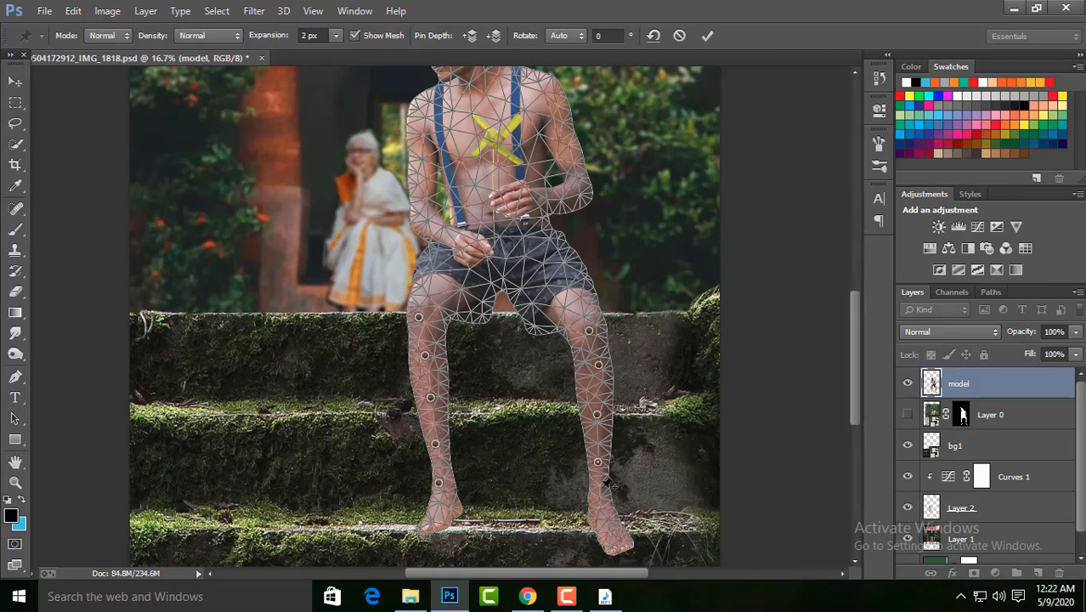
{"action": "left_click_drag", "start_coordinate": [510, 243], "coordinate": [521, 244]}
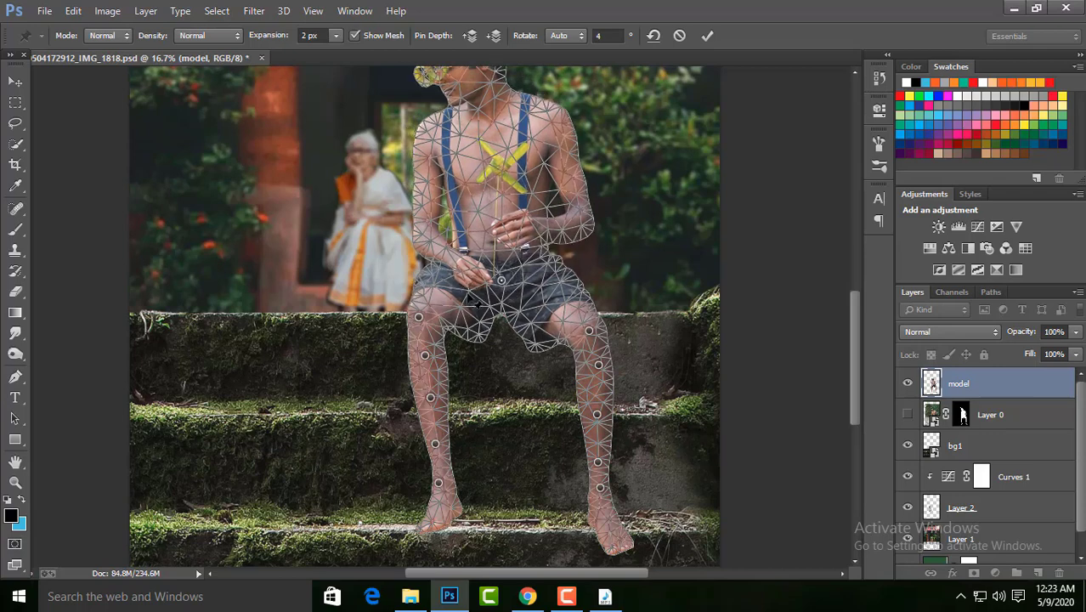
{"action": "scroll", "coordinate": [515, 187], "scroll_direction": "up", "scroll_amount": 2}
{"action": "left_click_drag", "start_coordinate": [508, 184], "coordinate": [507, 183]}
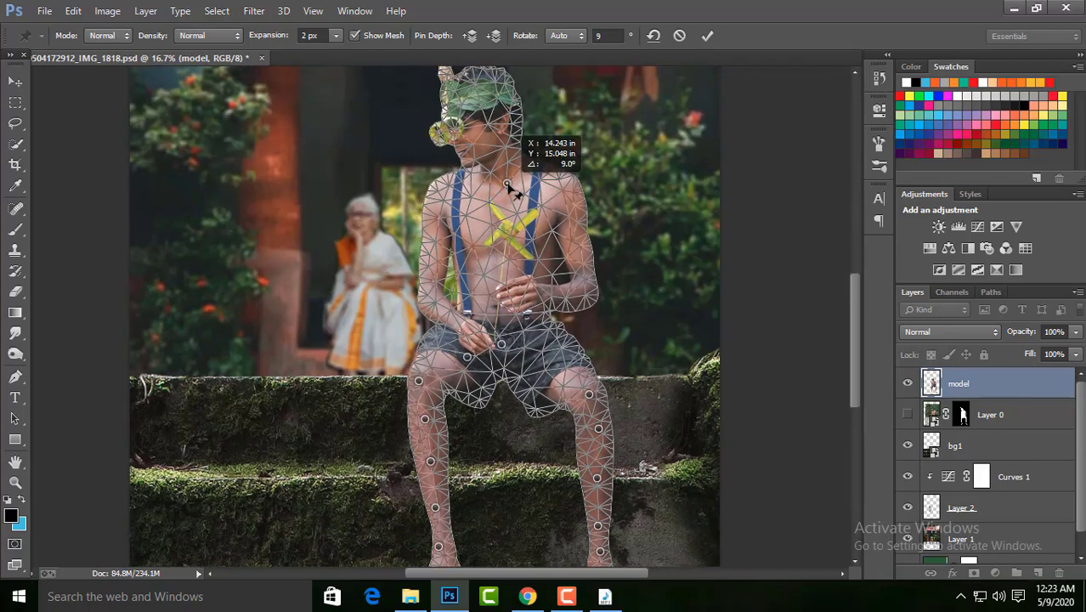
{"action": "left_click_drag", "start_coordinate": [563, 317], "coordinate": [552, 325]}
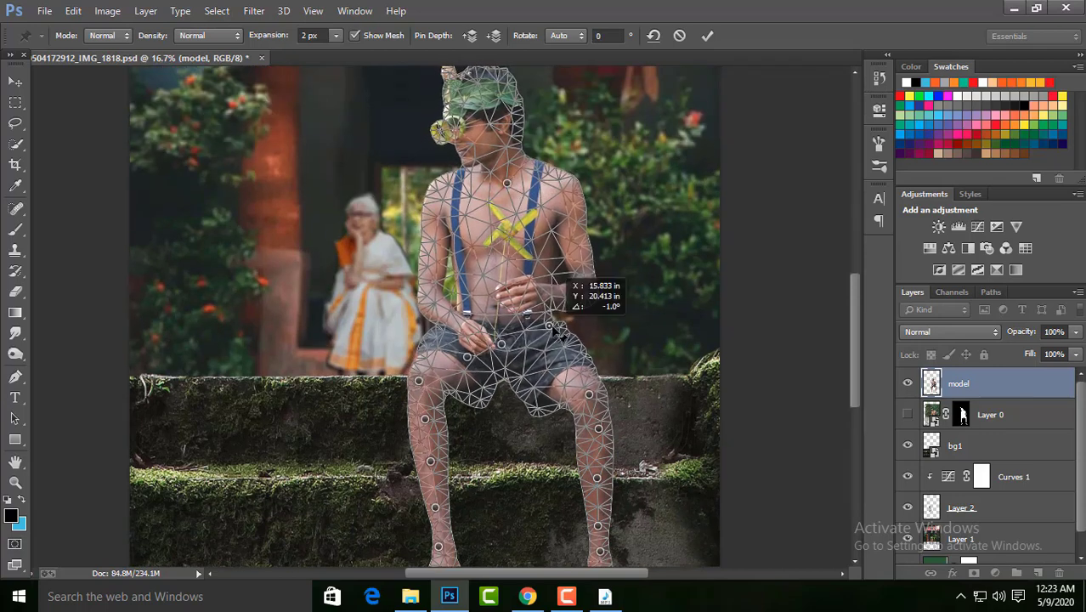
{"action": "left_click", "coordinate": [707, 35]}
- Scale the shirtless boy down slightly
{"action": "key", "text": "ctrl+0"}
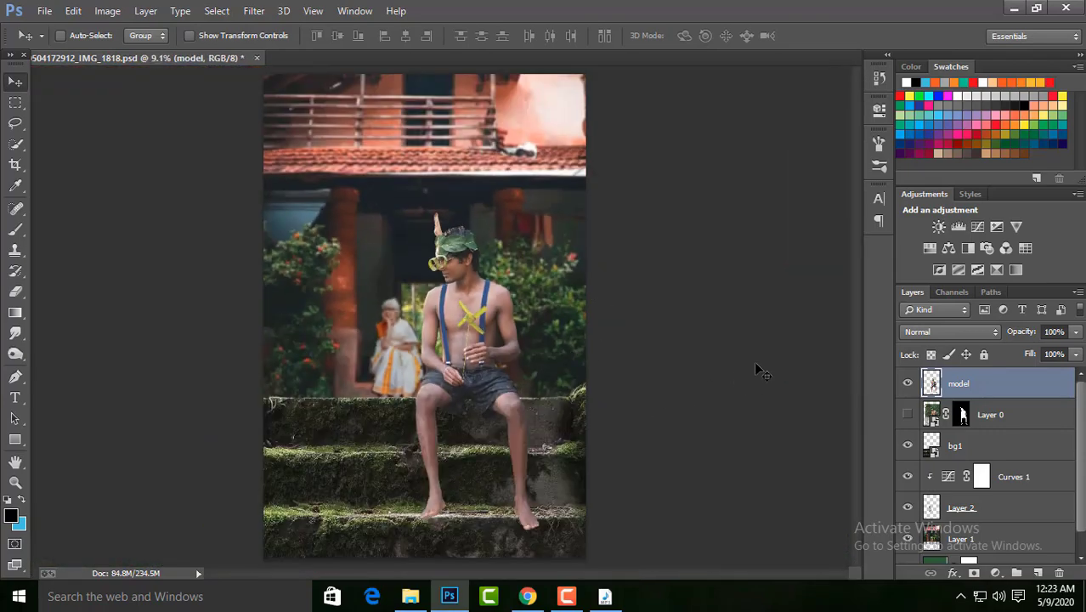
{"action": "key", "text": "ctrl+t"}
{"action": "left_click_drag", "start_coordinate": [541, 535], "coordinate": [535, 515]}
- Settle the resized boy on the steps and open the small_group PNG of three kids
{"action": "key", "text": "Return"}
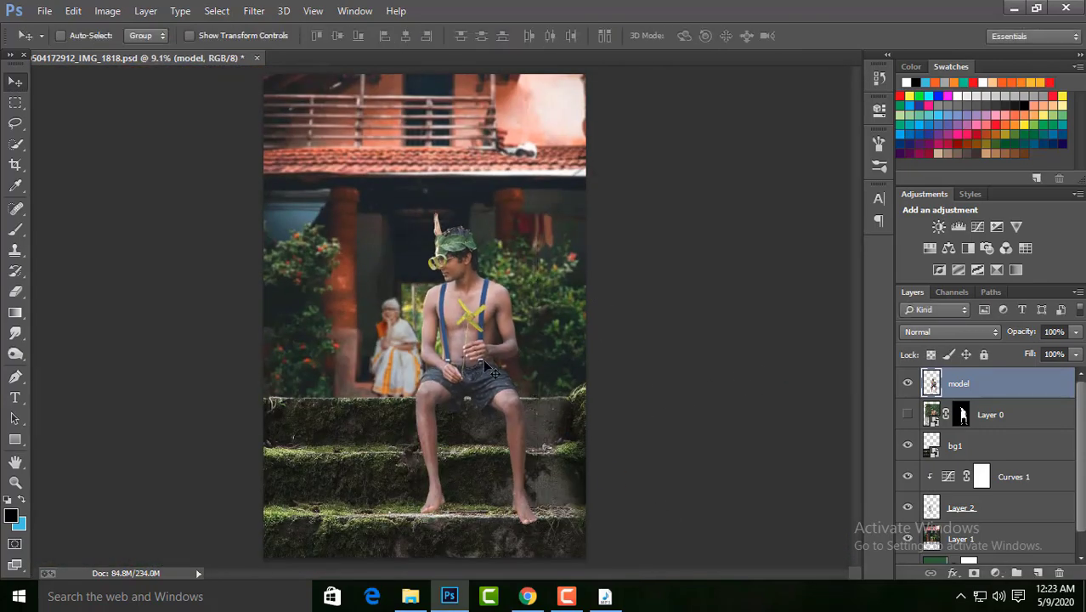
{"action": "left_click_drag", "start_coordinate": [488, 367], "coordinate": [480, 367]}
{"action": "key", "text": "ctrl+o"}
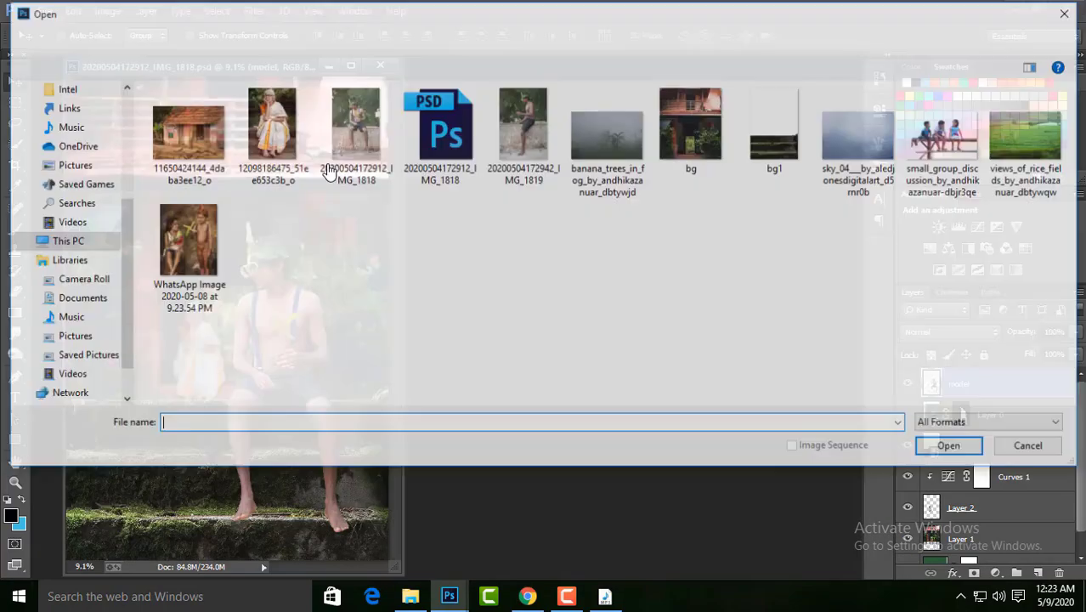
{"action": "double_click", "coordinate": [997, 182]}
{"action": "mouse_move", "coordinate": [399, 66]}
{"action": "left_mouse_down"}
{"action": "mouse_move", "coordinate": [432, 59]}
{"action": "mouse_move", "coordinate": [432, 77]}
{"action": "left_mouse_up"}
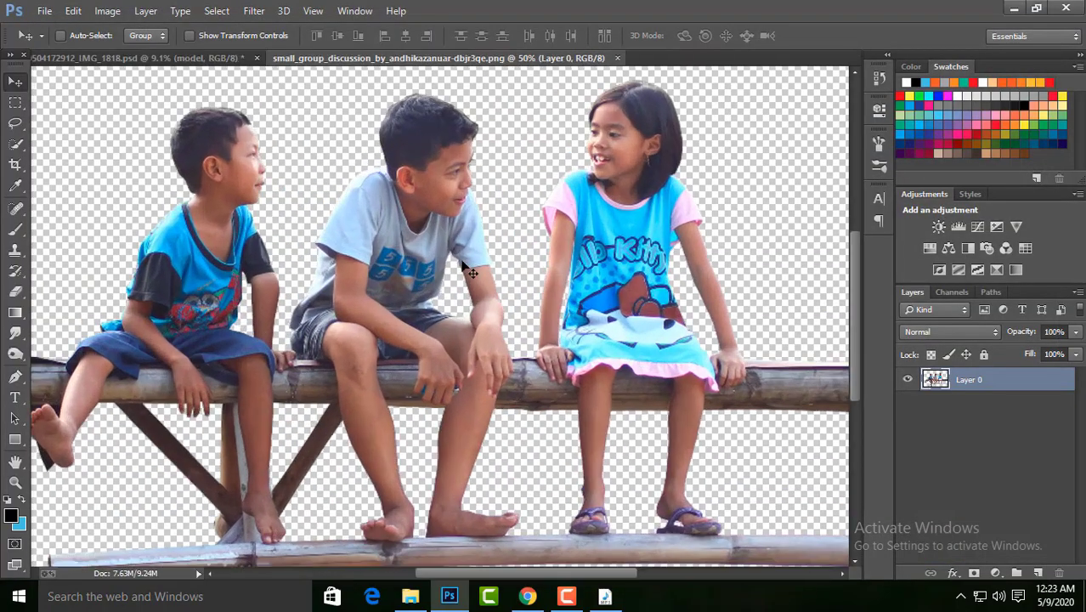
{"action": "key", "text": "ctrl+plus"}
{"action": "key", "text": "ctrl+plus"}
{"action": "key", "text": "ctrl+plus"}
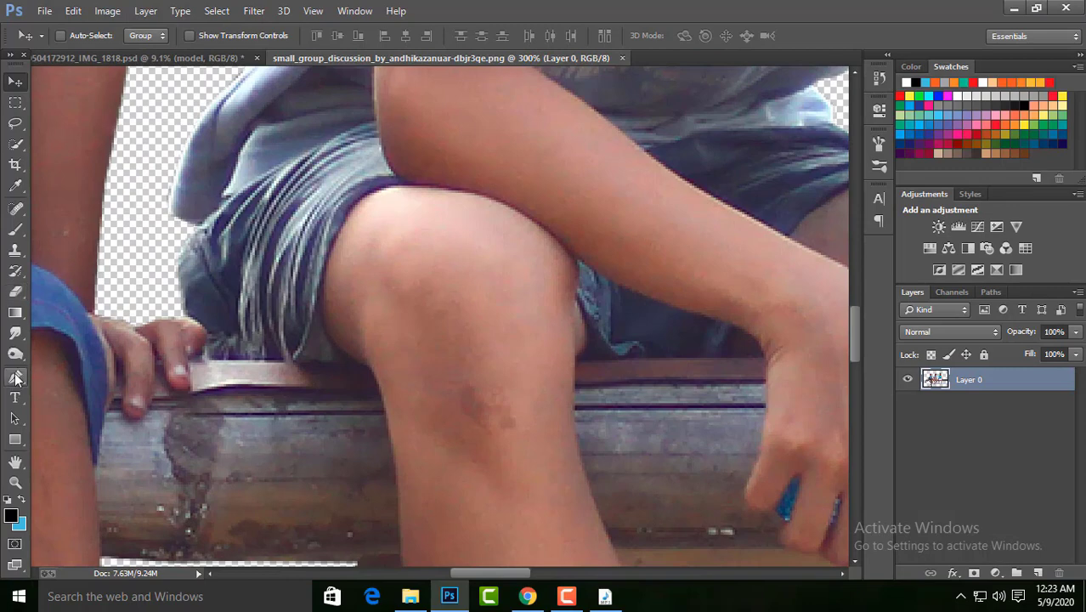
- Start a pen path around the middle boy, anchoring along the knee edge
{"action": "left_click", "coordinate": [16, 379]}
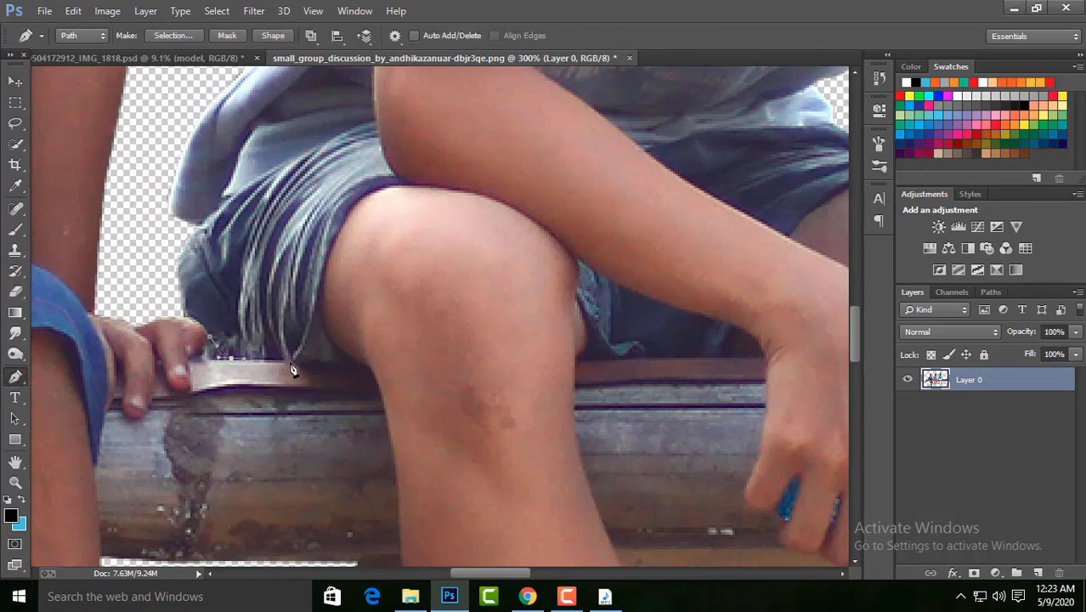
{"action": "left_click_drag", "start_coordinate": [382, 406], "coordinate": [429, 306]}
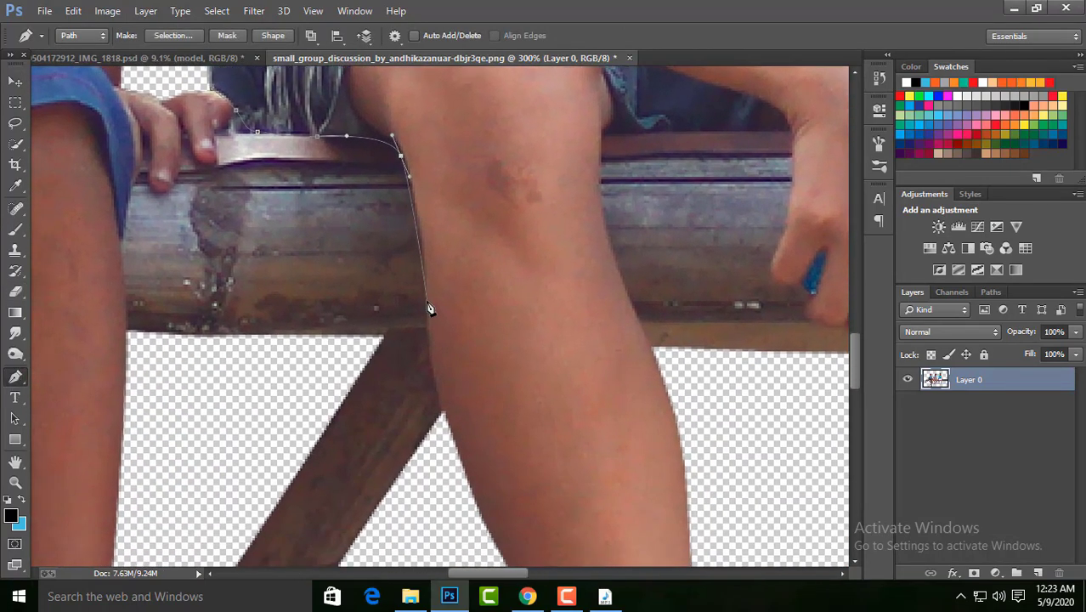
{"action": "key", "text": "ctrl+0"}
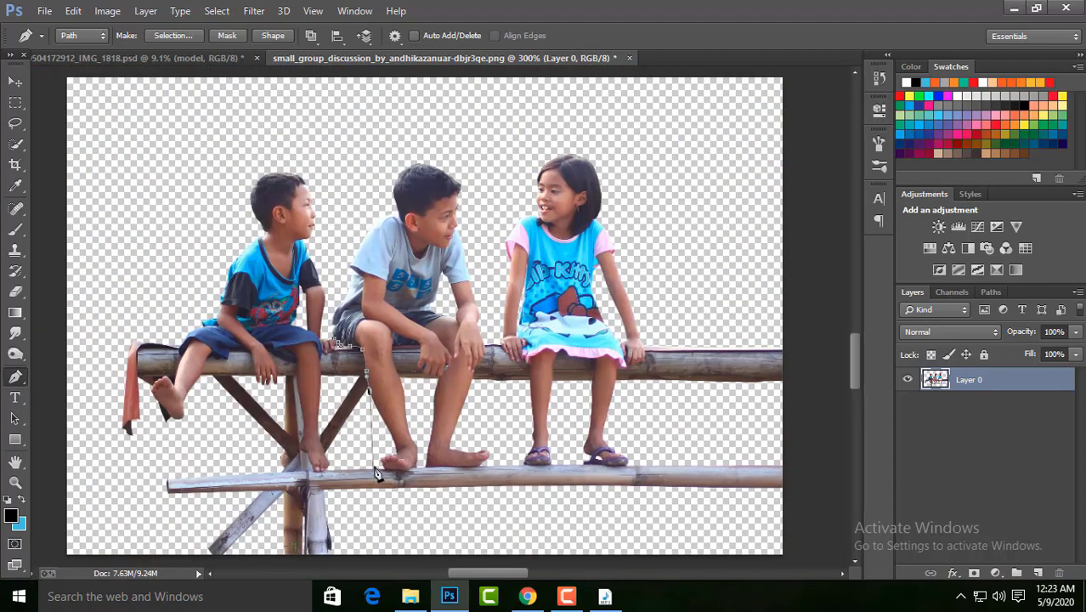
{"action": "scroll", "coordinate": [455, 482], "scroll_direction": "up", "scroll_amount": 2}
{"action": "scroll", "coordinate": [438, 376], "scroll_direction": "up", "scroll_amount": 2}
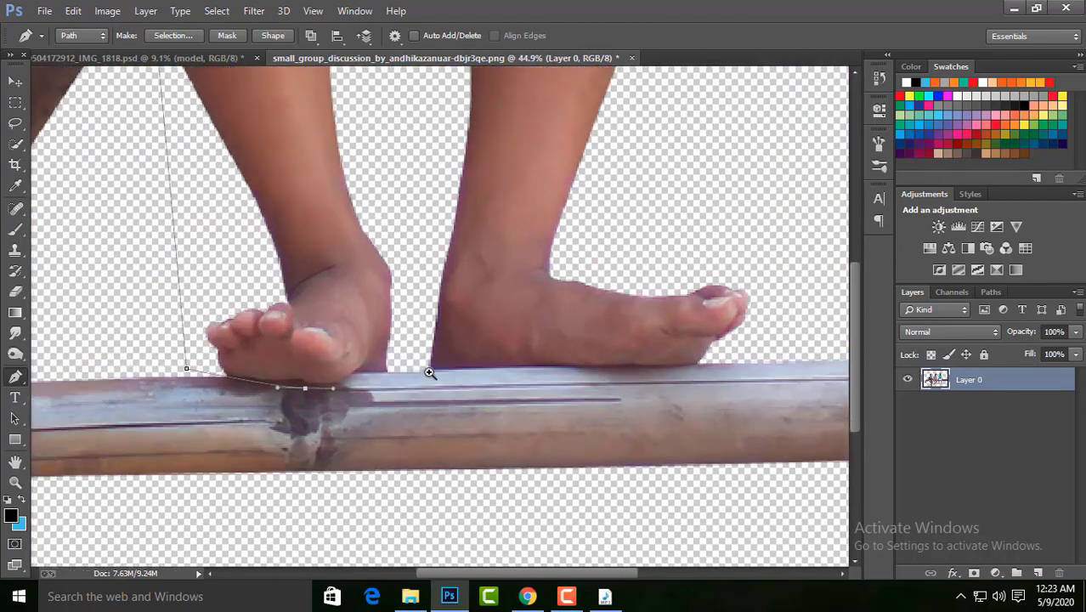
{"action": "scroll", "coordinate": [379, 403], "scroll_direction": "up", "scroll_amount": 1}
- Continue the pen path around the toe, hands, bar and arm edges
{"action": "mouse_move", "coordinate": [724, 394]}
{"action": "left_mouse_down"}
{"action": "mouse_move", "coordinate": [420, 392]}
{"action": "mouse_move", "coordinate": [463, 361]}
{"action": "mouse_move", "coordinate": [432, 262]}
{"action": "left_mouse_up"}
{"action": "scroll", "coordinate": [424, 272], "scroll_direction": "down", "scroll_amount": 1}
{"action": "scroll", "coordinate": [426, 340], "scroll_direction": "up", "scroll_amount": 2}
{"action": "left_click_drag", "start_coordinate": [441, 156], "coordinate": [439, 321]}
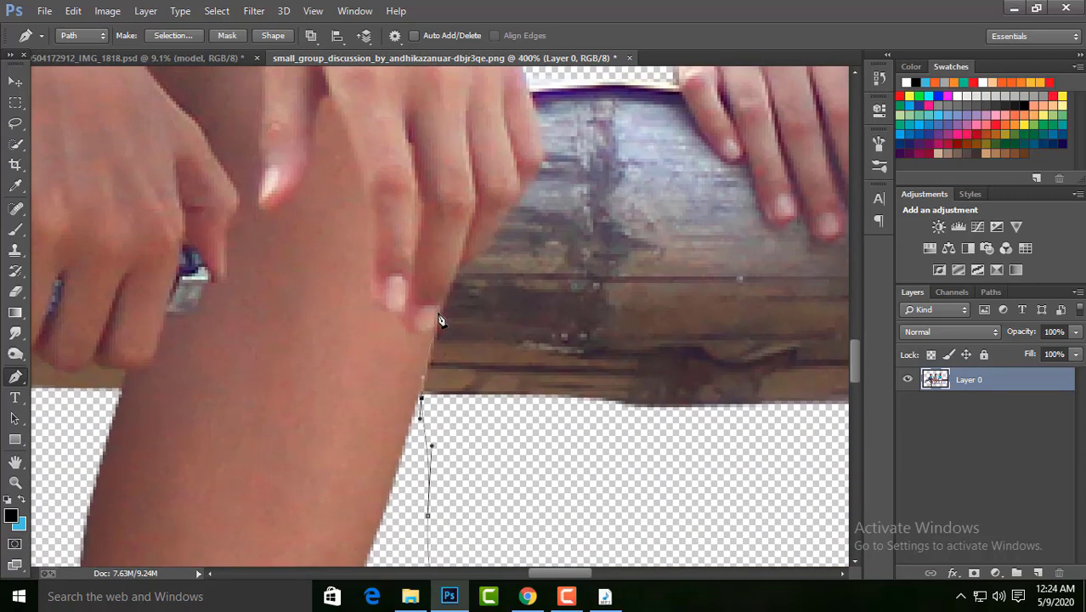
{"action": "left_click_drag", "start_coordinate": [537, 183], "coordinate": [544, 368]}
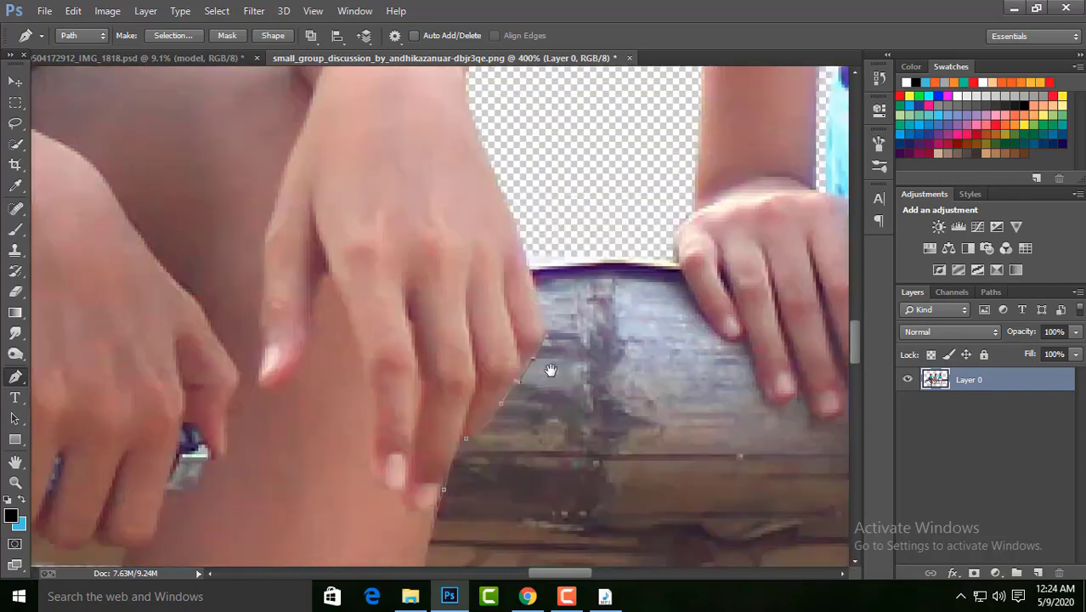
{"action": "left_click_drag", "start_coordinate": [481, 170], "coordinate": [491, 299]}
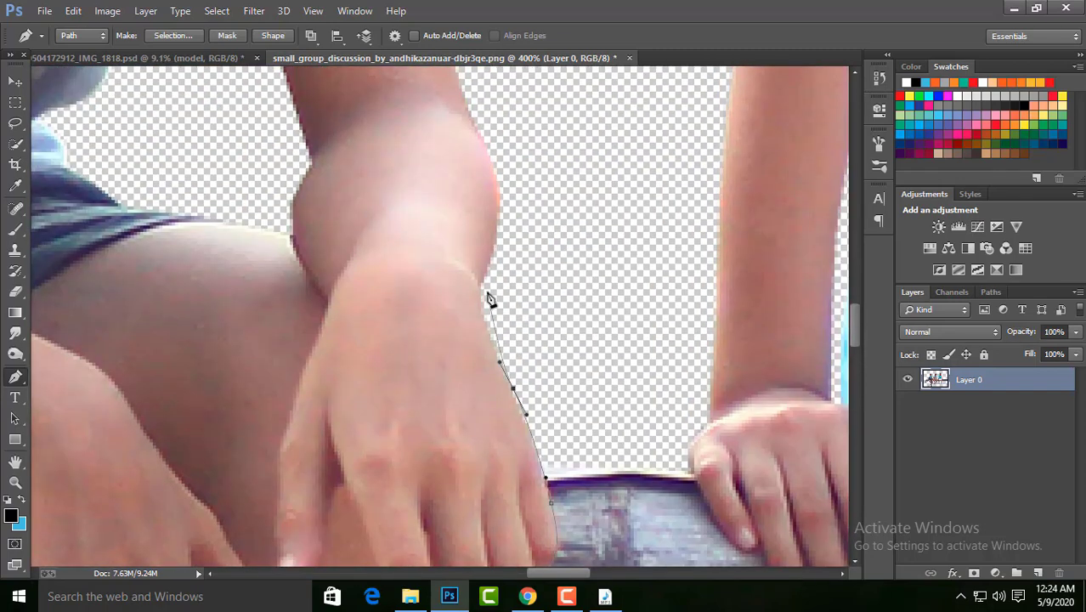
{"action": "key", "text": "ctrl+0"}
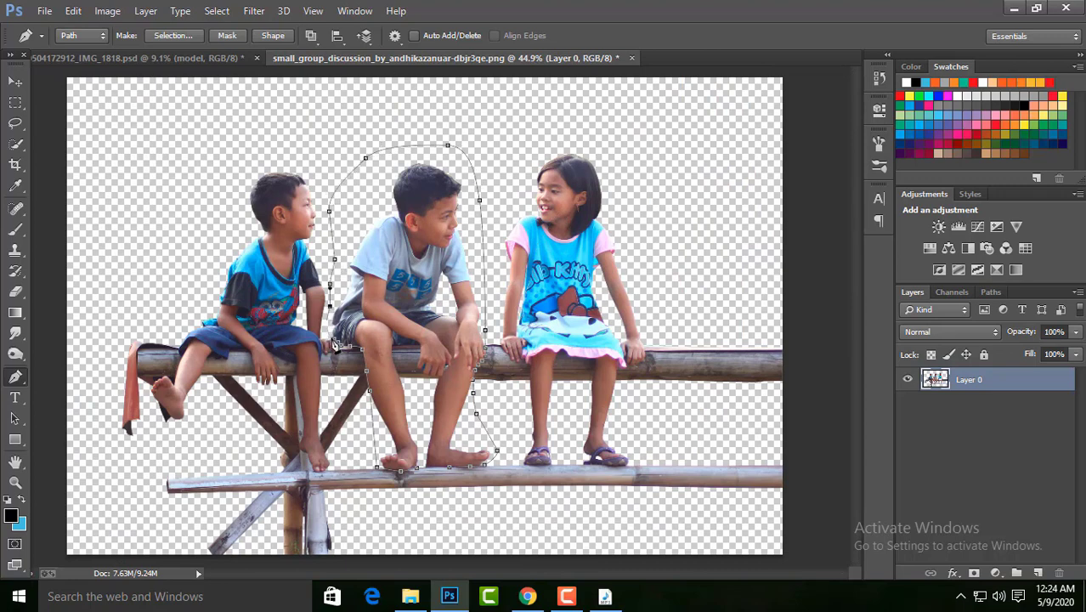
- Turn the pen path into a selection and copy the middle boy to a new layer
{"action": "key", "text": "ctrl+Return"}
{"action": "key", "text": "l"}
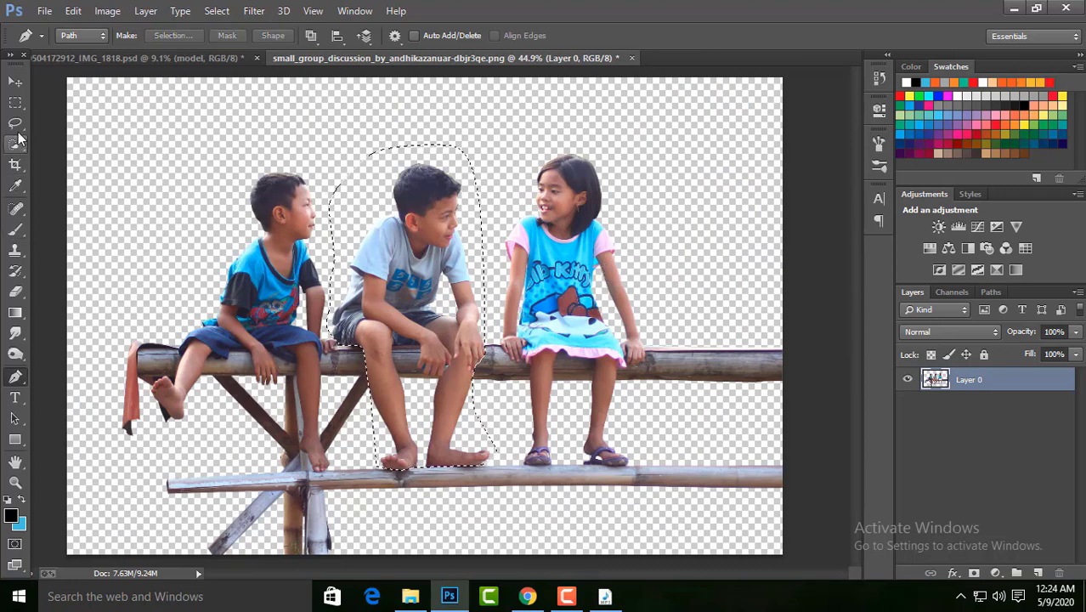
{"action": "right_click", "coordinate": [474, 240]}
{"action": "left_click", "coordinate": [533, 367]}
- Drag the boy's layer into the IMG_1818 composite and close the PNG without saving
{"action": "key", "text": "v"}
{"action": "left_click_drag", "start_coordinate": [538, 274], "coordinate": [285, 97]}
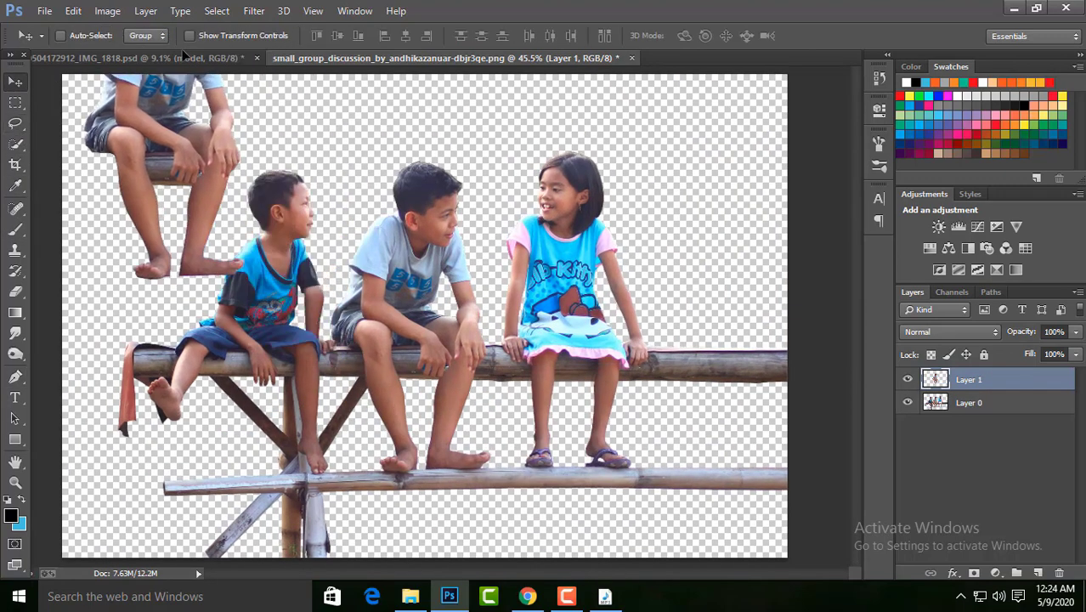
{"action": "key", "text": "ctrl+z"}
{"action": "key", "text": "ctrl+z"}
{"action": "left_click_drag", "start_coordinate": [176, 42], "coordinate": [241, 119]}
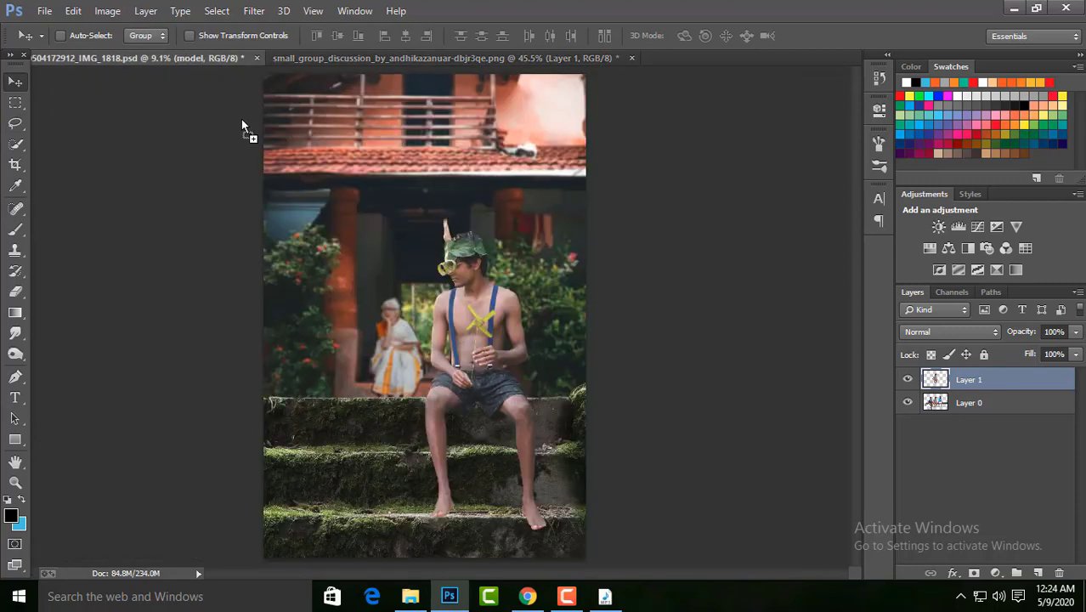
{"action": "left_click", "coordinate": [632, 57]}
{"action": "left_click", "coordinate": [586, 246]}
- Move the middle boy down onto the mossy steps
{"action": "scroll", "coordinate": [475, 364], "scroll_direction": "up", "scroll_amount": 1}
{"action": "mouse_move", "coordinate": [318, 234]}
{"action": "left_mouse_down"}
{"action": "mouse_move", "coordinate": [328, 370]}
{"action": "mouse_move", "coordinate": [412, 290]}
{"action": "mouse_move", "coordinate": [417, 247]}
{"action": "left_mouse_up"}
{"action": "scroll", "coordinate": [476, 363], "scroll_direction": "down", "scroll_amount": 1}
{"action": "scroll", "coordinate": [476, 363], "scroll_direction": "down", "scroll_amount": 1}
- Enlarge the middle boy to suit the scene beside the shirtless boy
{"action": "key", "text": "ctrl+t"}
{"action": "key", "text": "Return"}
{"action": "left_click_drag", "start_coordinate": [385, 326], "coordinate": [380, 371]}
{"action": "scroll", "coordinate": [378, 372], "scroll_direction": "up", "scroll_amount": 1}
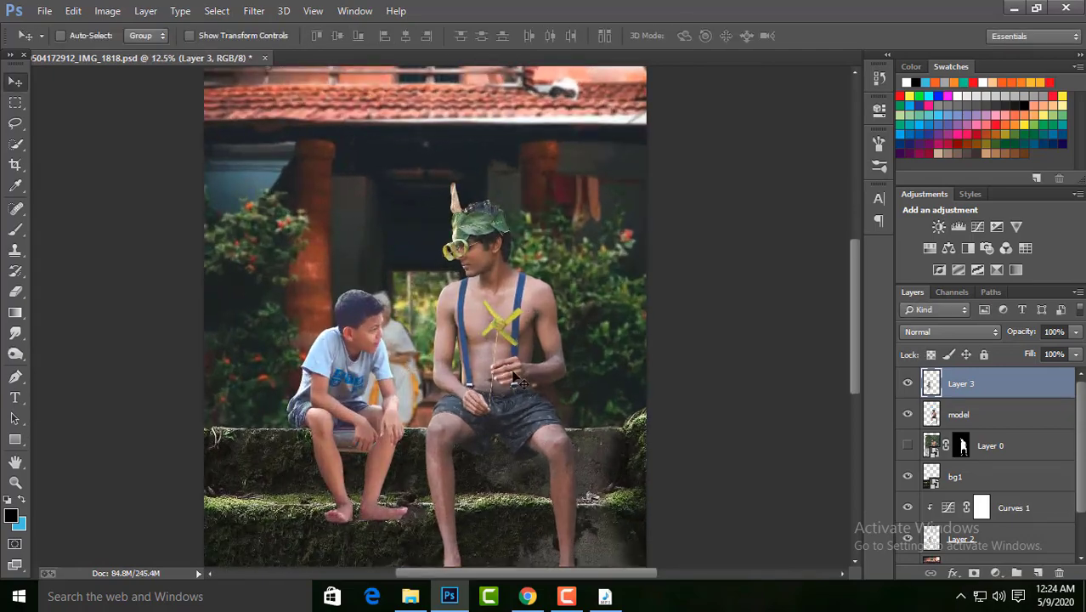
{"action": "scroll", "coordinate": [378, 372], "scroll_direction": "up", "scroll_amount": 1}
{"action": "scroll", "coordinate": [538, 284], "scroll_direction": "up", "scroll_amount": 1}
{"action": "scroll", "coordinate": [455, 216], "scroll_direction": "up", "scroll_amount": 1}
{"action": "scroll", "coordinate": [456, 216], "scroll_direction": "up", "scroll_amount": 1}
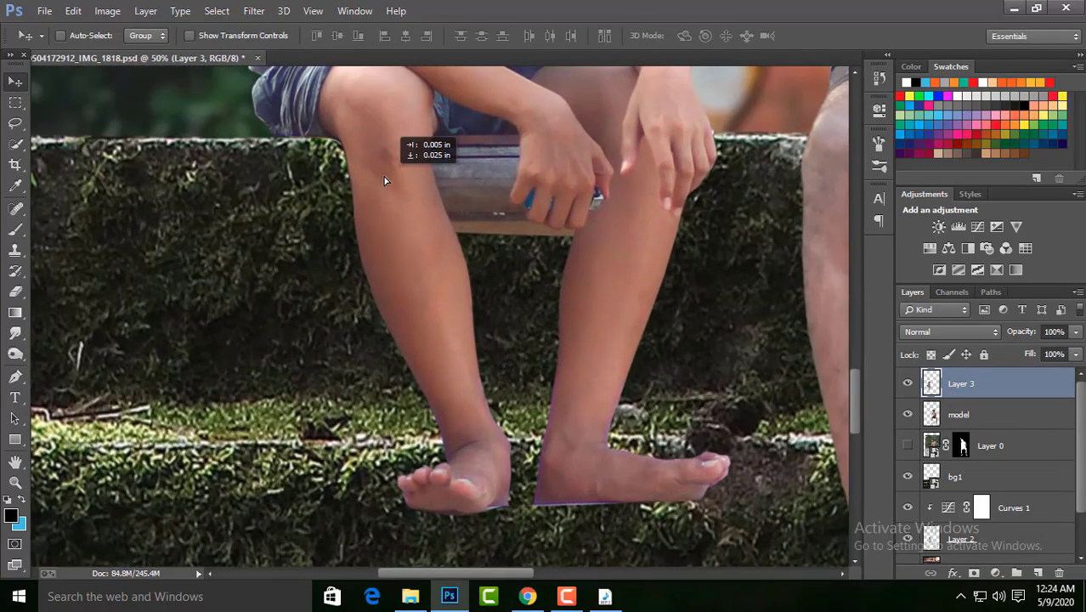
{"action": "key", "text": "ctrl+0"}
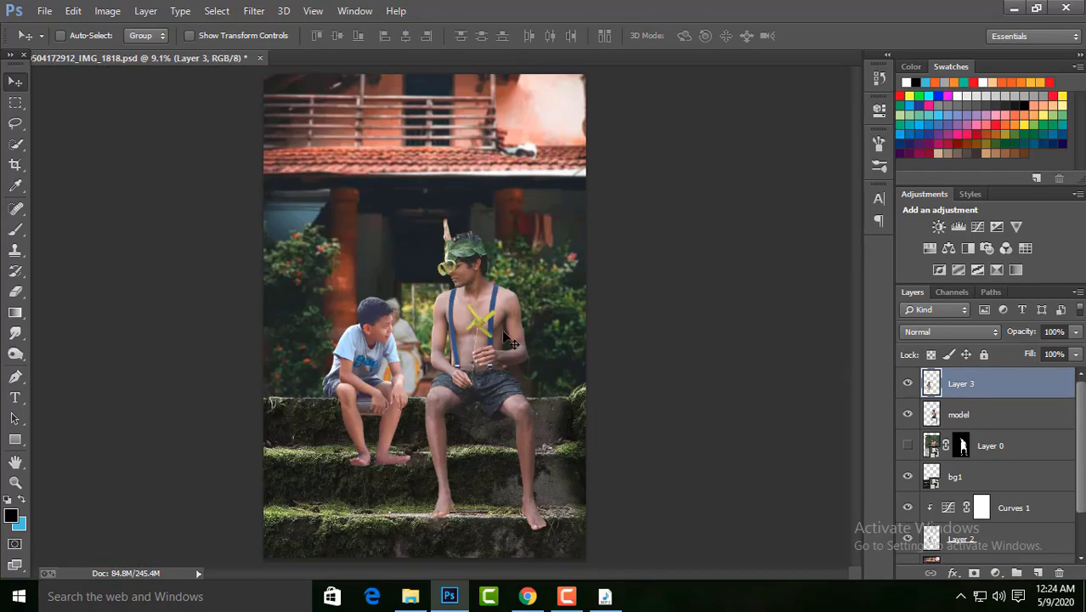
{"action": "scroll", "coordinate": [549, 242], "scroll_direction": "up", "scroll_amount": 3}
{"action": "scroll", "coordinate": [548, 255], "scroll_direction": "up", "scroll_amount": 1}
{"action": "scroll", "coordinate": [548, 267], "scroll_direction": "up", "scroll_amount": 1}
{"action": "scroll", "coordinate": [548, 267], "scroll_direction": "up", "scroll_amount": 1}
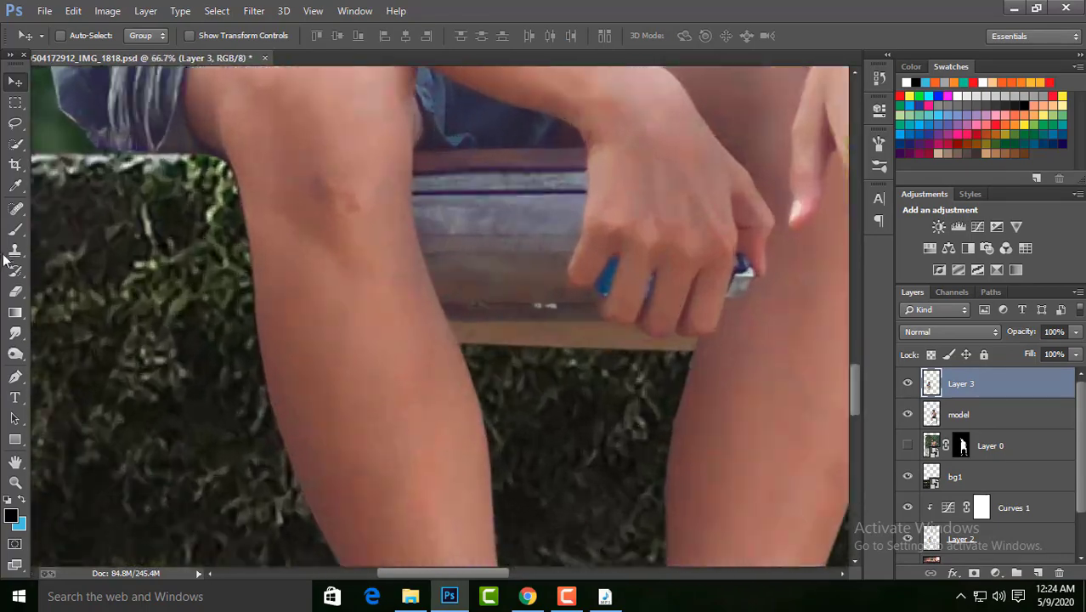
- Add a mask to Layer 3 and paint out the bench along the leg edge with a black brush
{"action": "key", "text": "b"}
{"action": "left_click", "coordinate": [974, 572]}
{"action": "key", "text": "d"}
{"action": "scroll", "coordinate": [449, 214], "scroll_direction": "up", "scroll_amount": 1}
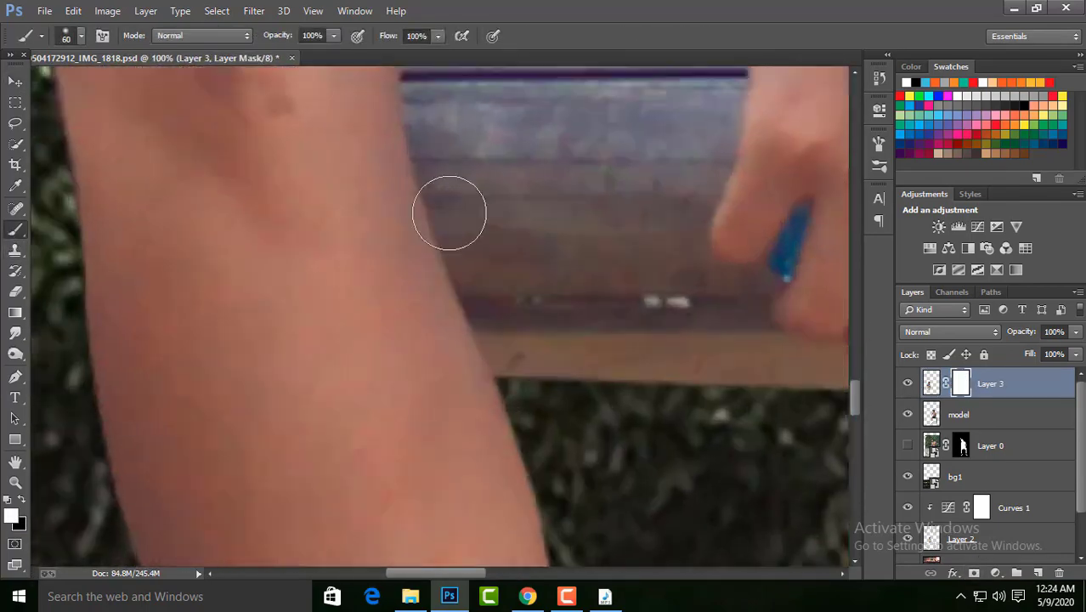
{"action": "scroll", "coordinate": [422, 158], "scroll_direction": "up", "scroll_amount": 1}
{"action": "key", "text": "bracketleft"}
{"action": "key", "text": "bracketleft"}
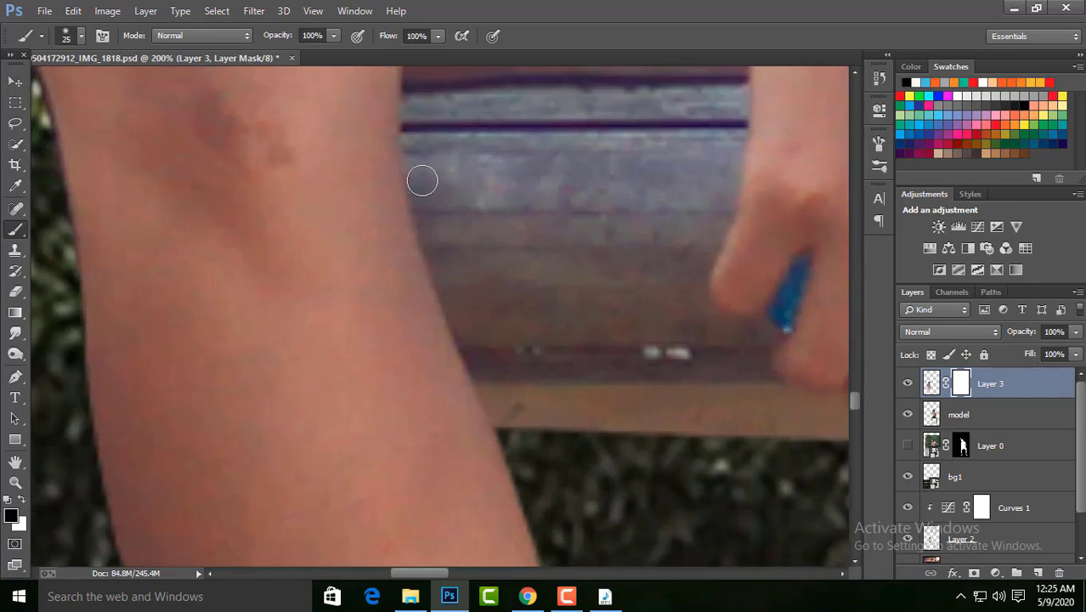
{"action": "left_click_drag", "start_coordinate": [422, 181], "coordinate": [514, 450]}
- Refine the mask along the leg and hand edges, revealing moss and hiding the bench
{"action": "scroll", "coordinate": [460, 327], "scroll_direction": "up", "scroll_amount": 3}
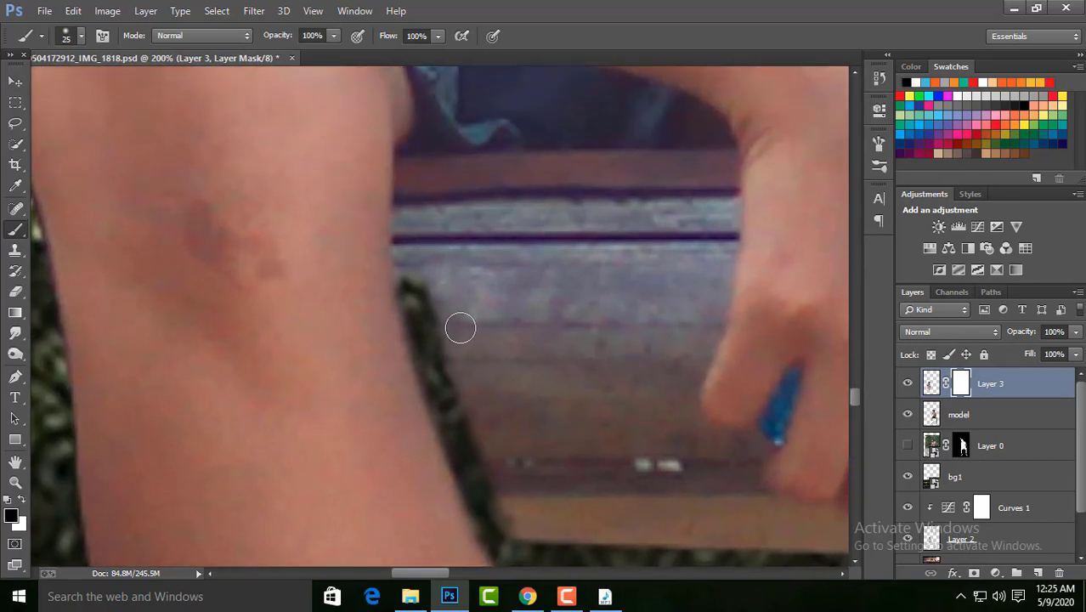
{"action": "mouse_move", "coordinate": [417, 289]}
{"action": "left_mouse_down"}
{"action": "mouse_move", "coordinate": [444, 224]}
{"action": "mouse_move", "coordinate": [662, 214]}
{"action": "left_mouse_up"}
{"action": "mouse_move", "coordinate": [717, 266]}
{"action": "left_mouse_down"}
{"action": "mouse_move", "coordinate": [696, 400]}
{"action": "mouse_move", "coordinate": [753, 492]}
{"action": "mouse_move", "coordinate": [745, 552]}
{"action": "left_mouse_up"}
{"action": "key", "text": "ctrl+0"}
{"action": "scroll", "coordinate": [378, 370], "scroll_direction": "up", "scroll_amount": 3}
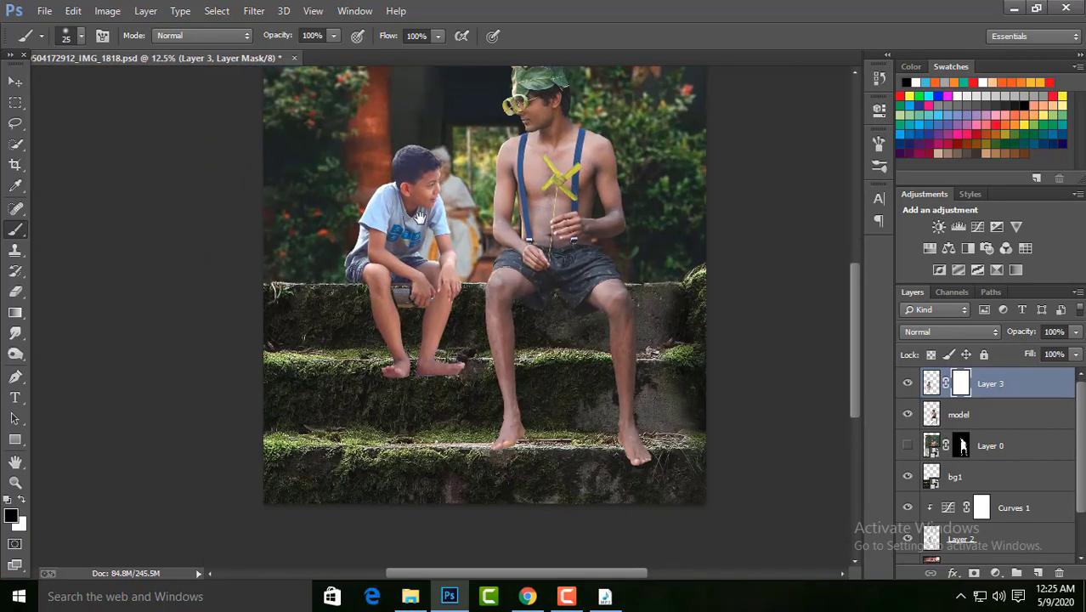
{"action": "scroll", "coordinate": [378, 370], "scroll_direction": "up", "scroll_amount": 3}
{"action": "scroll", "coordinate": [378, 370], "scroll_direction": "up", "scroll_amount": 3}
{"action": "key", "text": "bracketright"}
{"action": "scroll", "coordinate": [409, 321], "scroll_direction": "up", "scroll_amount": 2}
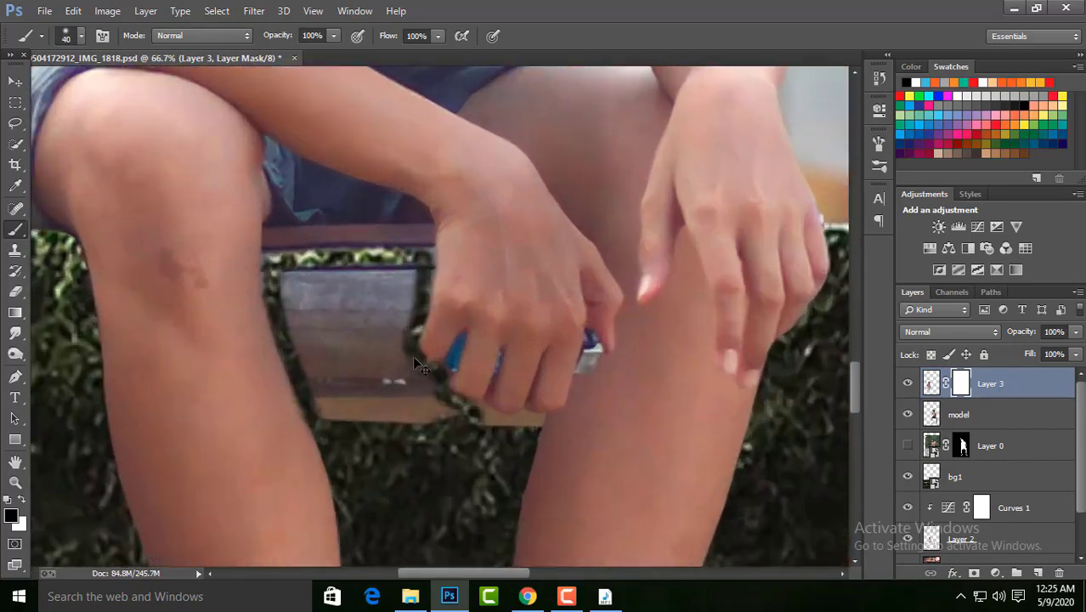
{"action": "scroll", "coordinate": [555, 368], "scroll_direction": "up", "scroll_amount": 2}
{"action": "key", "text": "bracketright"}
{"action": "left_click_drag", "start_coordinate": [562, 369], "coordinate": [668, 388]}
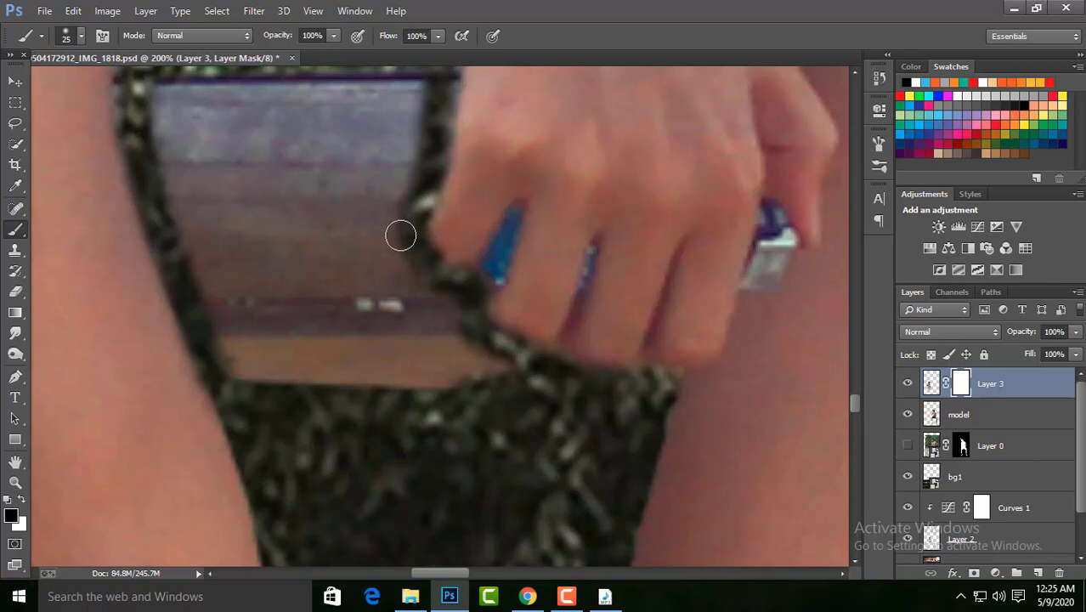
- Mask out the leftover bench strip between the middle boy's legs
{"action": "right_click", "coordinate": [400, 236]}
{"action": "left_click_drag", "start_coordinate": [280, 161], "coordinate": [337, 471]}
{"action": "left_click_drag", "start_coordinate": [213, 150], "coordinate": [294, 437]}
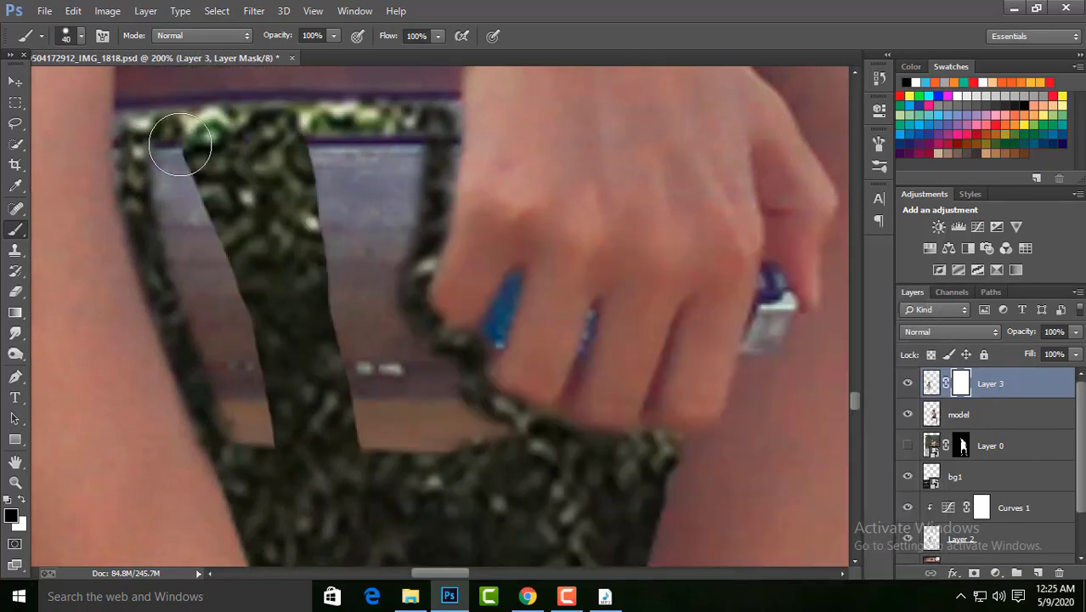
{"action": "left_click_drag", "start_coordinate": [180, 144], "coordinate": [253, 452]}
{"action": "mouse_move", "coordinate": [301, 136]}
{"action": "left_mouse_down"}
{"action": "mouse_move", "coordinate": [410, 371]}
{"action": "mouse_move", "coordinate": [444, 375]}
{"action": "mouse_move", "coordinate": [456, 427]}
{"action": "left_mouse_up"}
{"action": "left_click_drag", "start_coordinate": [379, 141], "coordinate": [384, 293]}
- Zoom in and out to check the middle boy's legs on the steps
{"action": "key", "text": "ctrl+0"}
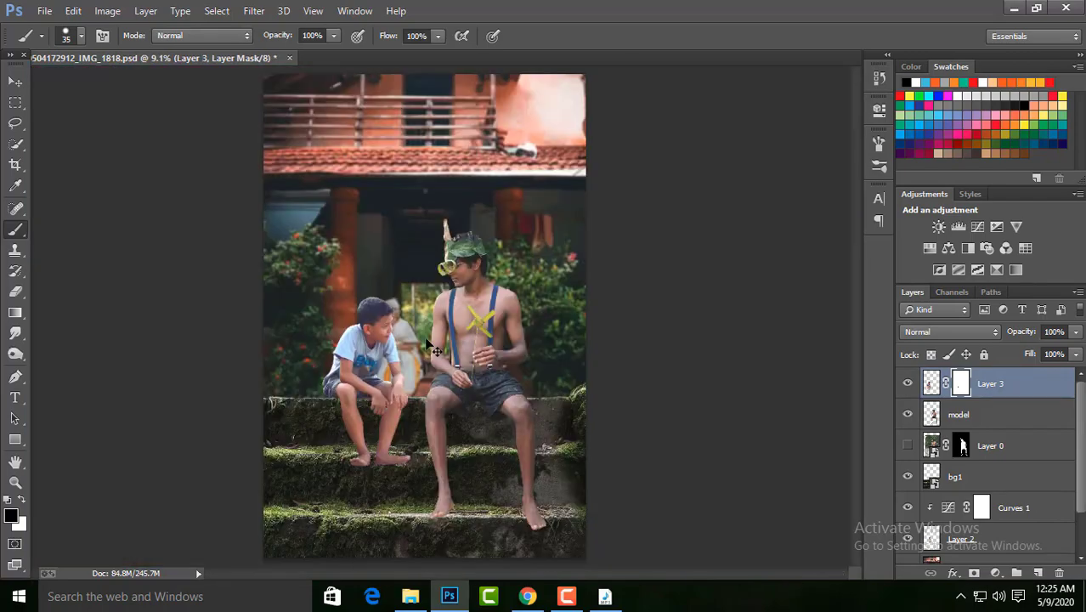
{"action": "key", "text": "ctrl+plus"}
{"action": "key", "text": "ctrl+plus"}
{"action": "key", "text": "ctrl+plus"}
{"action": "key", "text": "ctrl+plus"}
{"action": "key", "text": "v"}
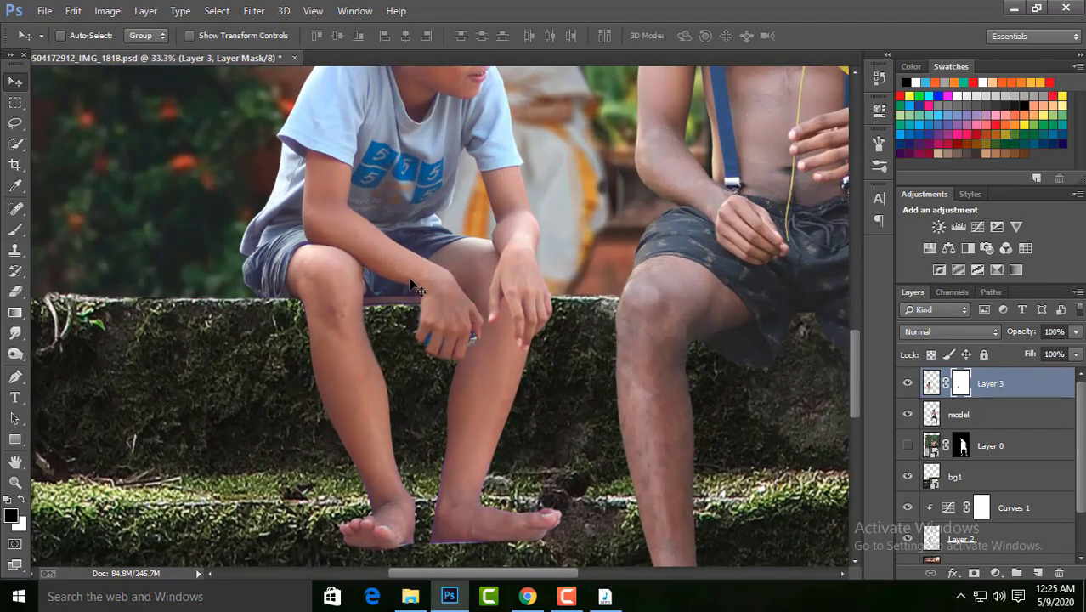
{"action": "key", "text": "ctrl+minus"}
{"action": "key", "text": "ctrl+minus"}
{"action": "key", "text": "ctrl+minus"}
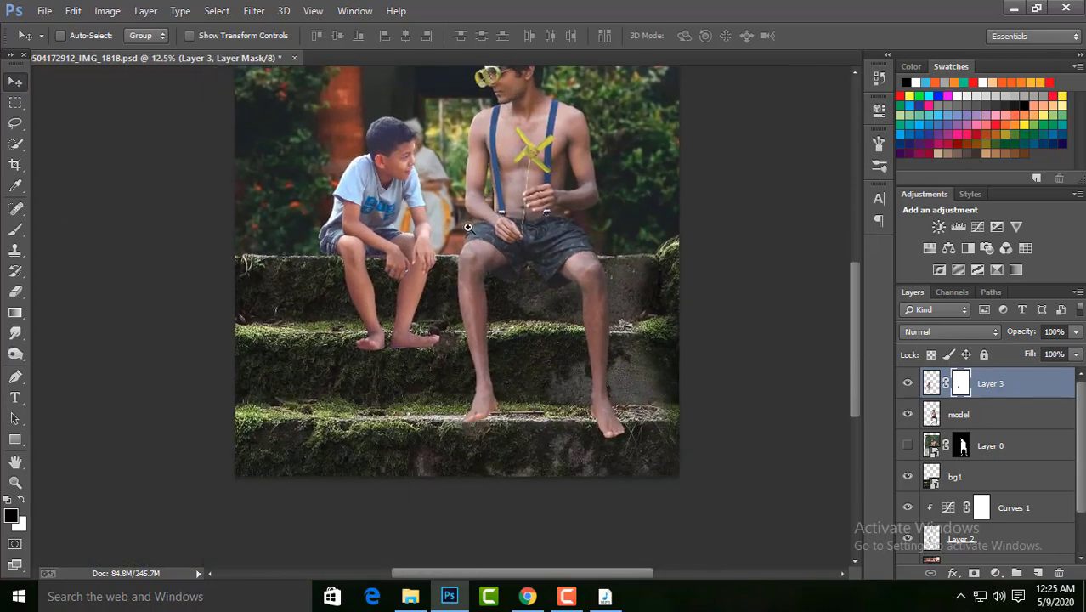
{"action": "key", "text": "ctrl+plus"}
- Merge the boy's layers into 'child' and puppet-pin his knee and both feet
{"action": "right_click", "coordinate": [990, 389]}
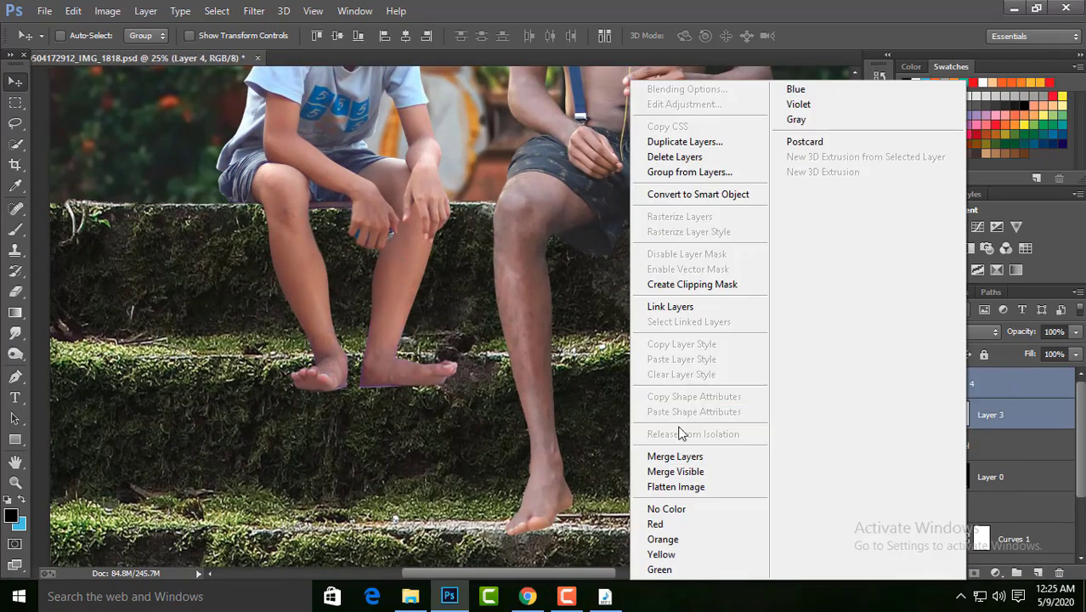
{"action": "left_click", "coordinate": [667, 451]}
{"action": "type", "text": "child"}
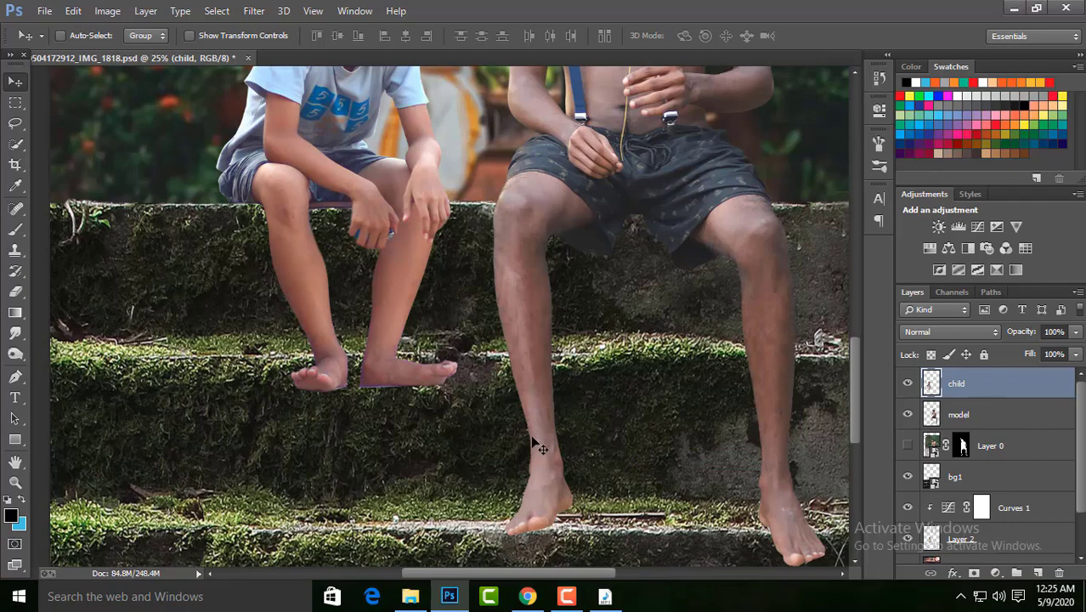
{"action": "left_click", "coordinate": [107, 10]}
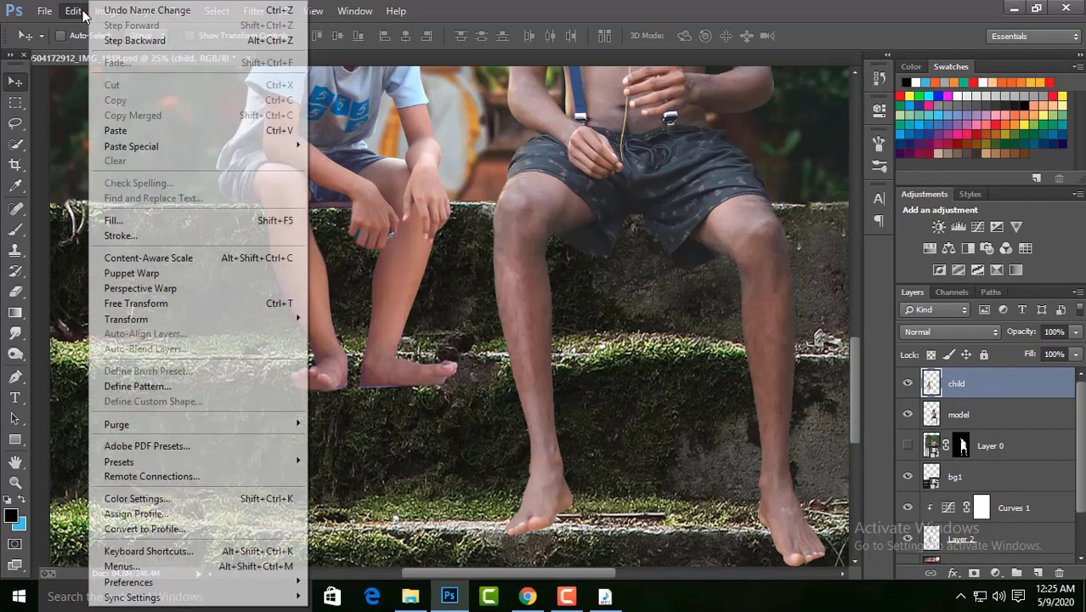
{"action": "left_click", "coordinate": [158, 270]}
{"action": "scroll", "coordinate": [327, 234], "scroll_direction": "up", "scroll_amount": 2}
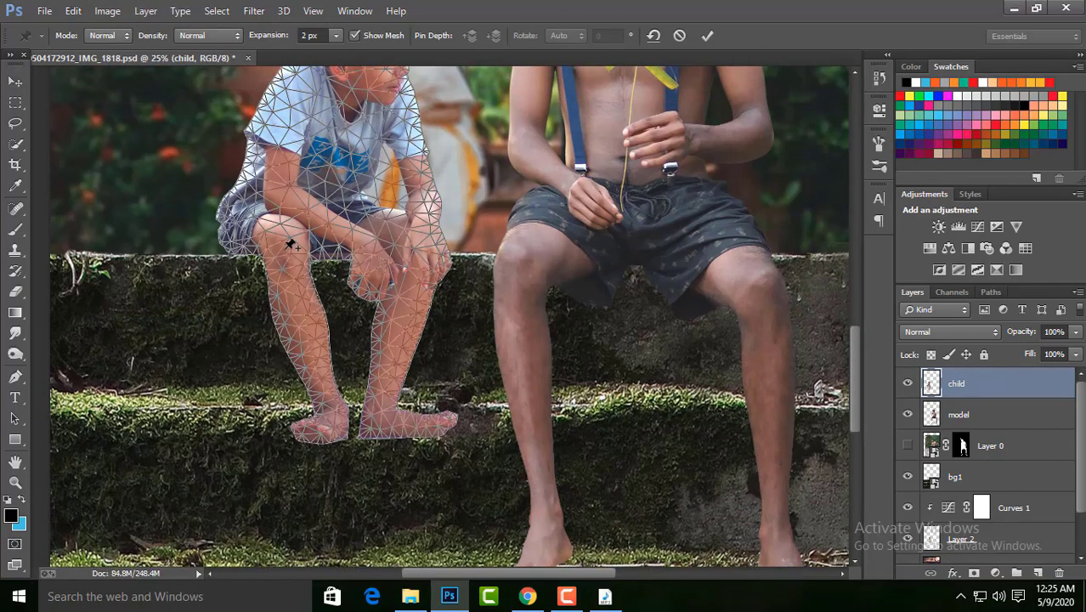
{"action": "left_click", "coordinate": [286, 251]}
{"action": "left_click", "coordinate": [333, 400]}
{"action": "left_click", "coordinate": [388, 385]}
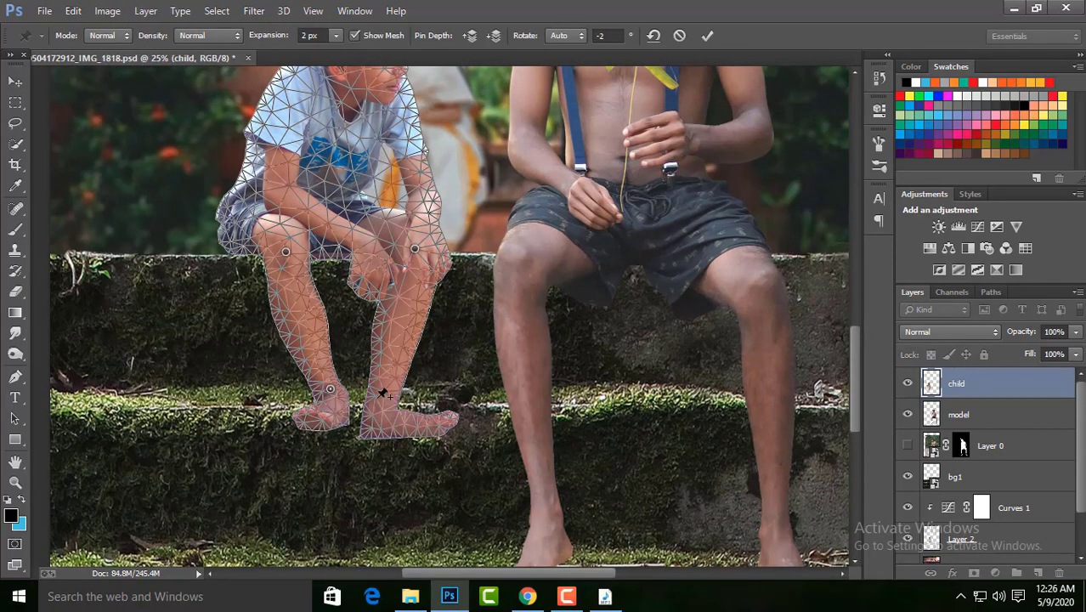
- Drag the foot pins so his feet rest on the lower step, then commit the warp
{"action": "left_click_drag", "start_coordinate": [387, 385], "coordinate": [374, 379]}
{"action": "left_click_drag", "start_coordinate": [236, 218], "coordinate": [231, 221]}
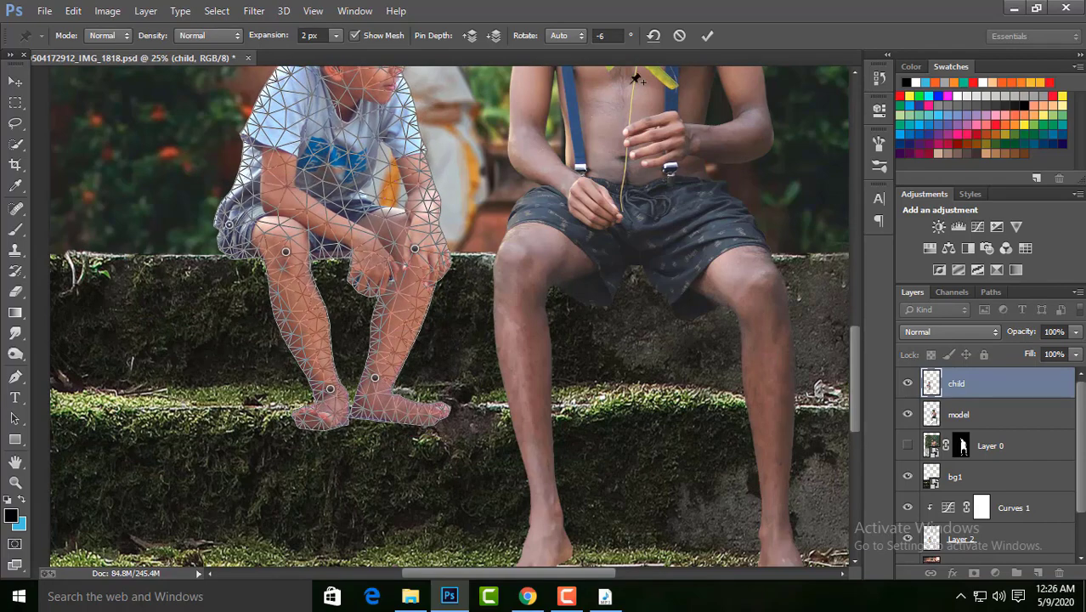
{"action": "left_click", "coordinate": [707, 34]}
{"action": "key", "text": "ctrl+0"}
{"action": "key", "text": "ctrl+plus"}
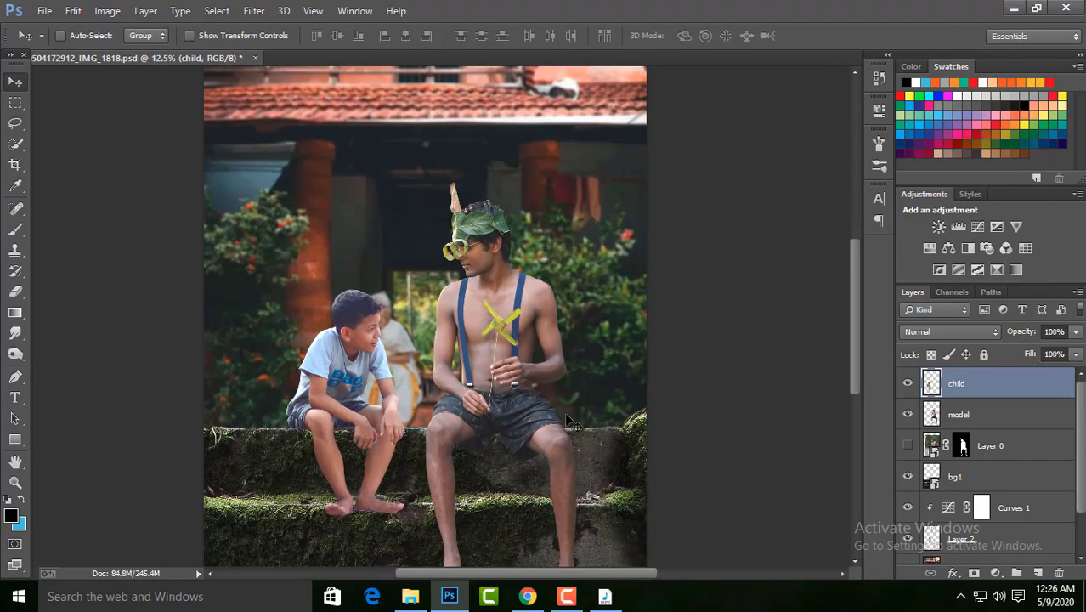
- Add a layer mask to the child layer
{"action": "key", "text": "ctrl+0"}
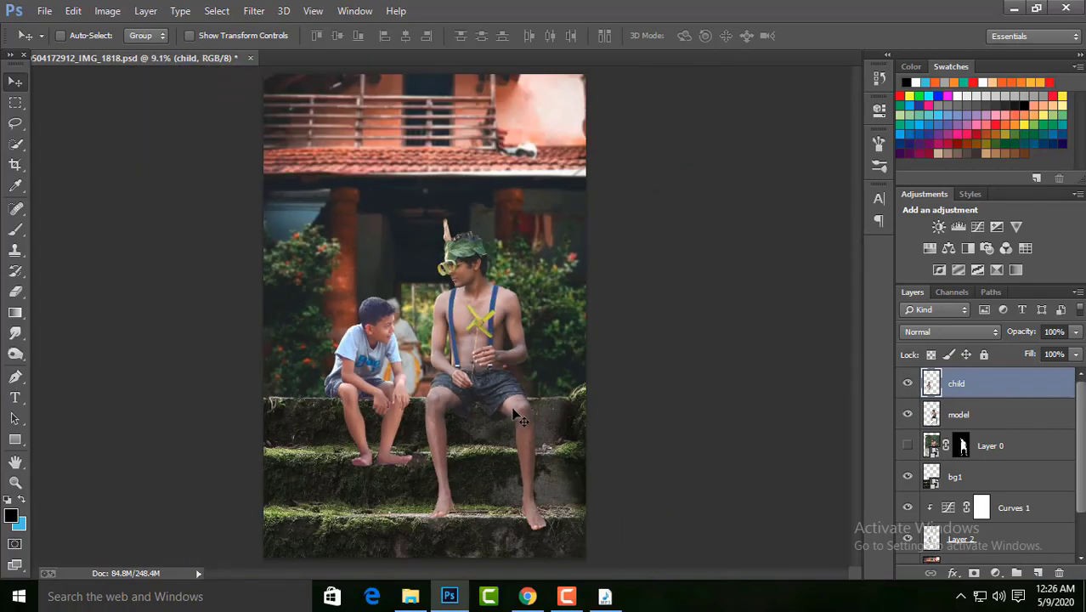
{"action": "scroll", "coordinate": [466, 457], "scroll_direction": "up", "scroll_amount": 2}
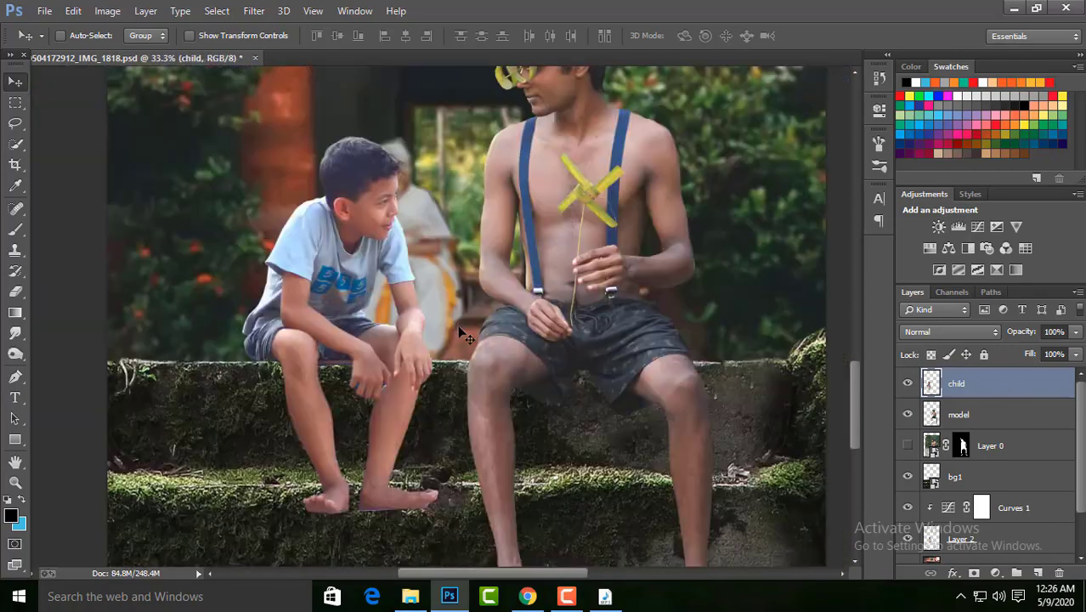
{"action": "scroll", "coordinate": [439, 323], "scroll_direction": "down", "scroll_amount": 1}
{"action": "scroll", "coordinate": [509, 284], "scroll_direction": "up", "scroll_amount": 3}
{"action": "scroll", "coordinate": [509, 284], "scroll_direction": "up", "scroll_amount": 1}
{"action": "left_click", "coordinate": [974, 572]}
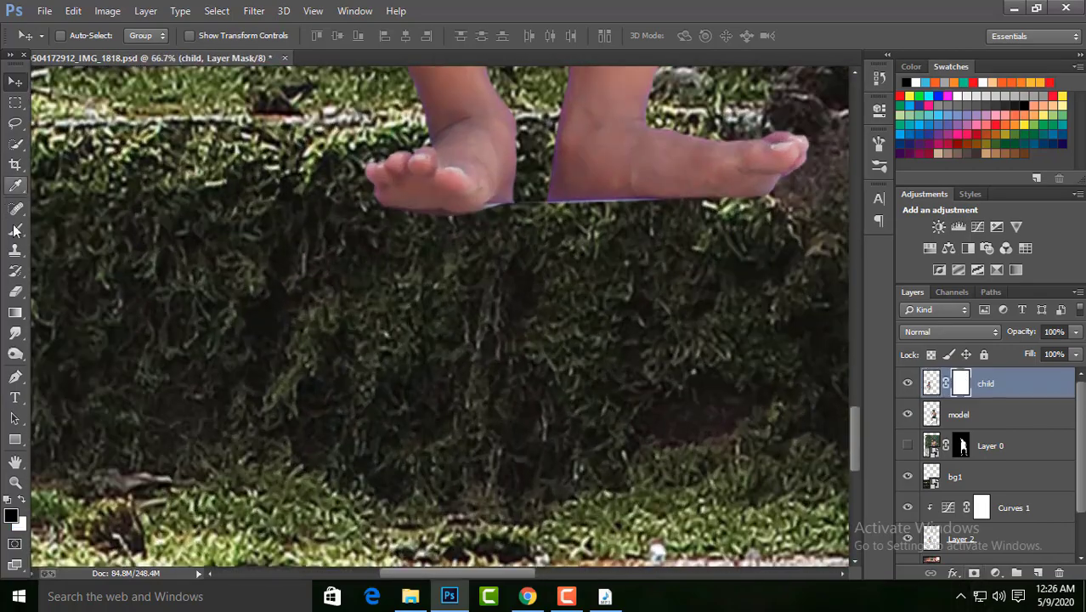
- Paint the mask along the boy's feet with a 60 px brush to blend them into the moss
{"action": "key", "text": "b"}
{"action": "scroll", "coordinate": [511, 222], "scroll_direction": "down", "scroll_amount": 1}
{"action": "scroll", "coordinate": [510, 230], "scroll_direction": "down", "scroll_amount": 3}
{"action": "scroll", "coordinate": [510, 242], "scroll_direction": "up", "scroll_amount": 1}
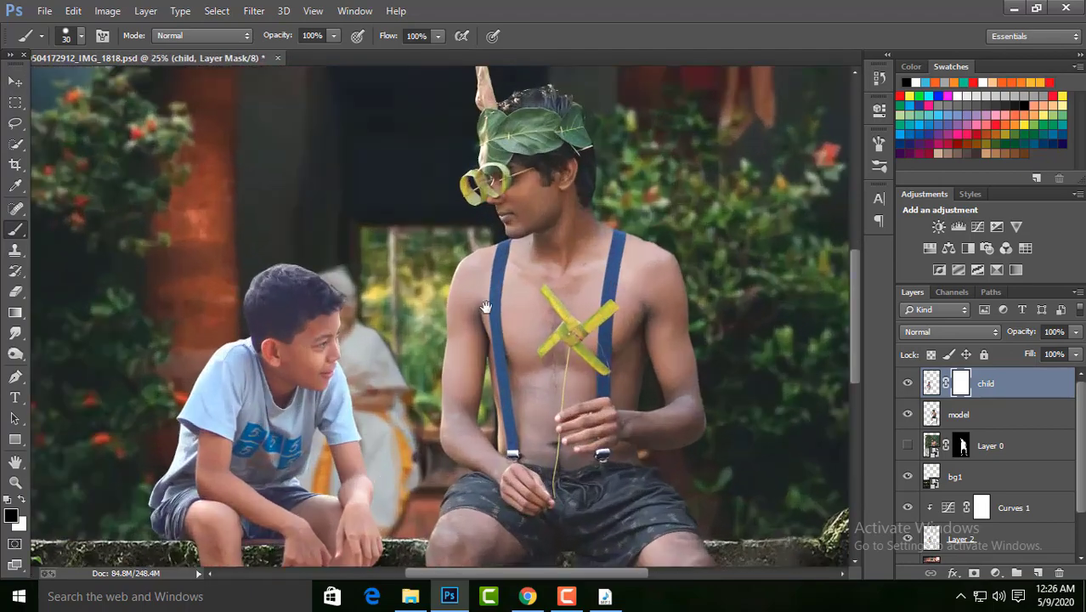
{"action": "scroll", "coordinate": [510, 253], "scroll_direction": "up", "scroll_amount": 1}
{"action": "scroll", "coordinate": [630, 330], "scroll_direction": "up", "scroll_amount": 1}
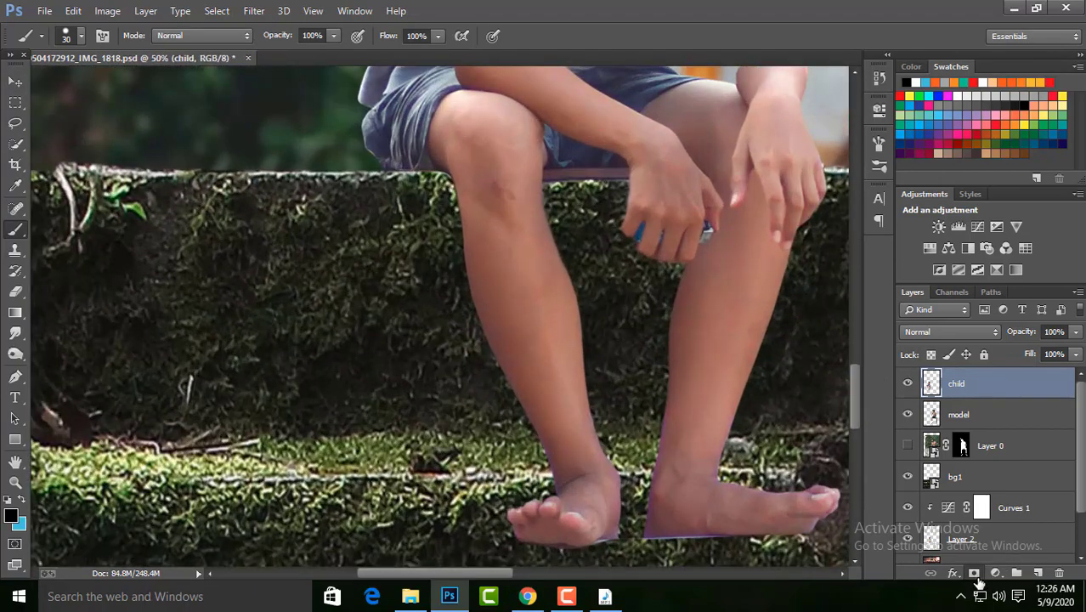
{"action": "scroll", "coordinate": [630, 330], "scroll_direction": "up", "scroll_amount": 1}
{"action": "key", "text": "bracketright"}
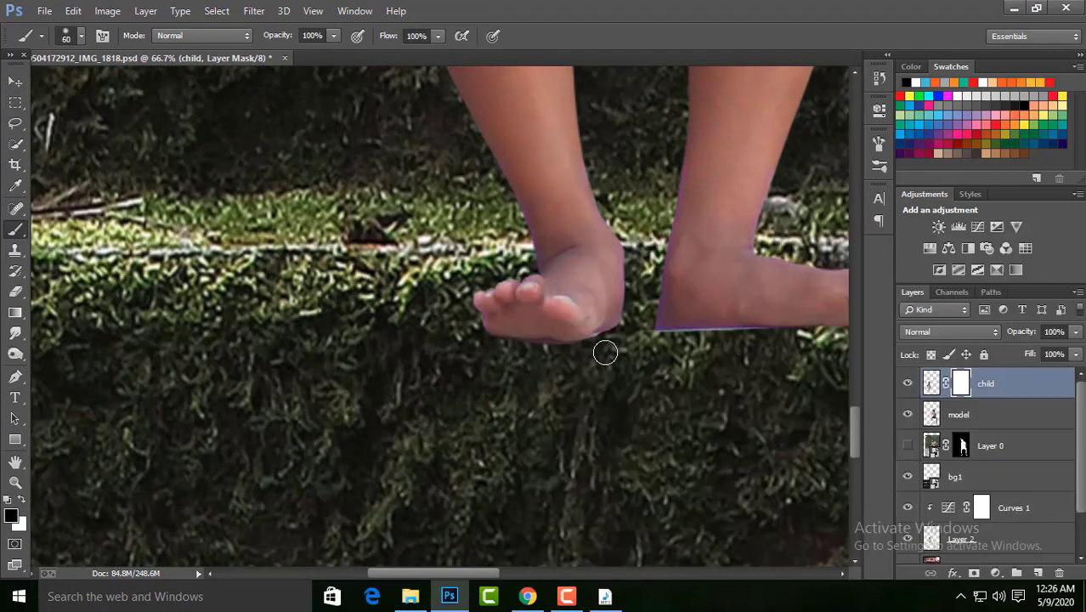
{"action": "left_click_drag", "start_coordinate": [532, 351], "coordinate": [493, 289]}
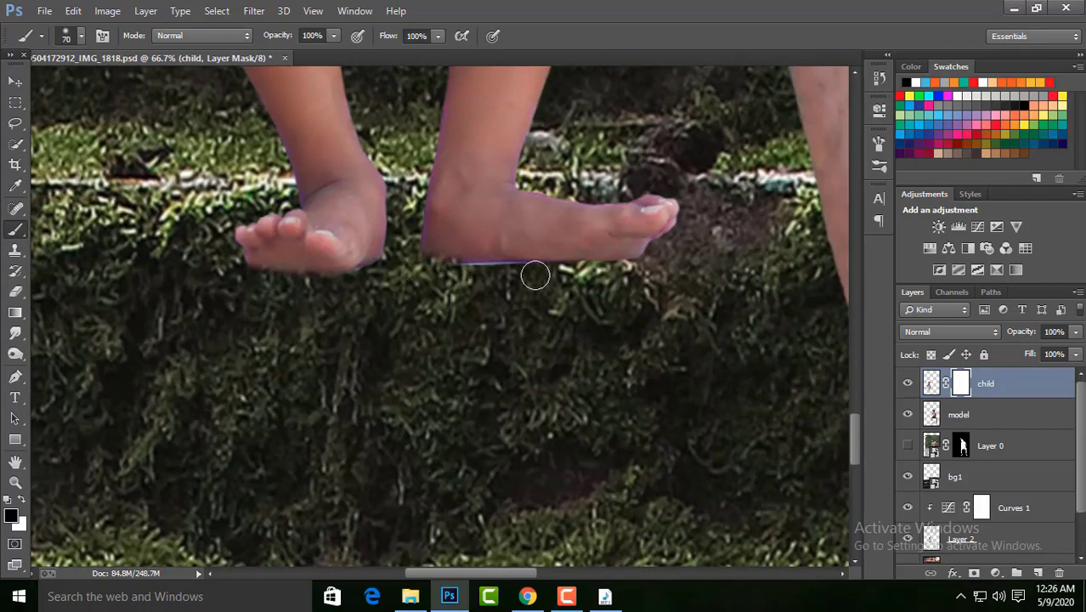
{"action": "scroll", "coordinate": [729, 242], "scroll_direction": "down", "scroll_amount": 3}
{"action": "scroll", "coordinate": [459, 363], "scroll_direction": "up", "scroll_amount": 2}
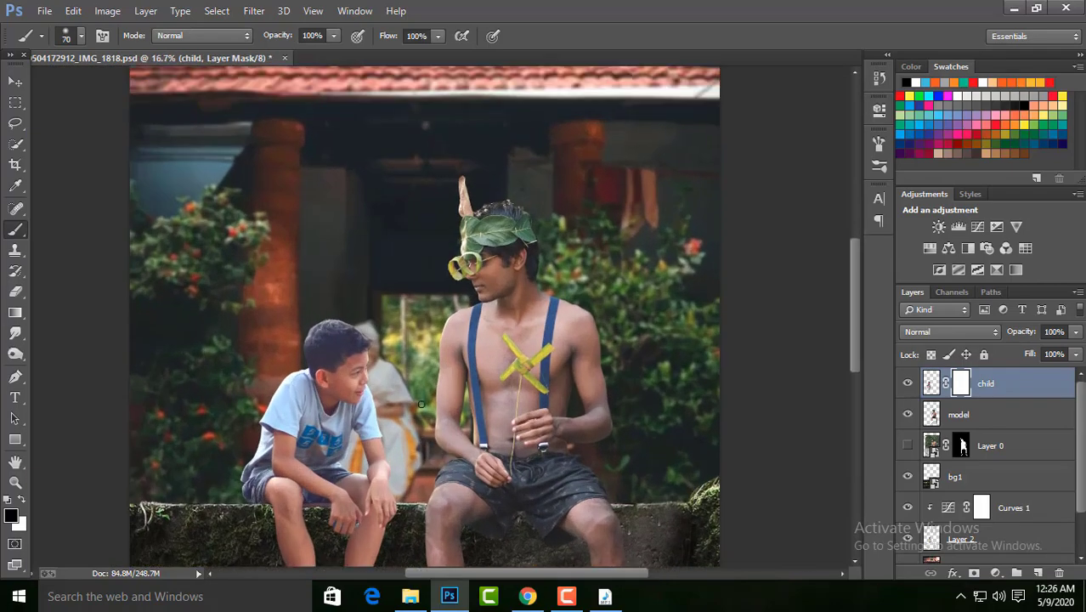
{"action": "scroll", "coordinate": [459, 364], "scroll_direction": "up", "scroll_amount": 1}
{"action": "scroll", "coordinate": [459, 364], "scroll_direction": "down", "scroll_amount": 2}
{"action": "scroll", "coordinate": [466, 367], "scroll_direction": "up", "scroll_amount": 2}
{"action": "scroll", "coordinate": [485, 259], "scroll_direction": "up", "scroll_amount": 2}
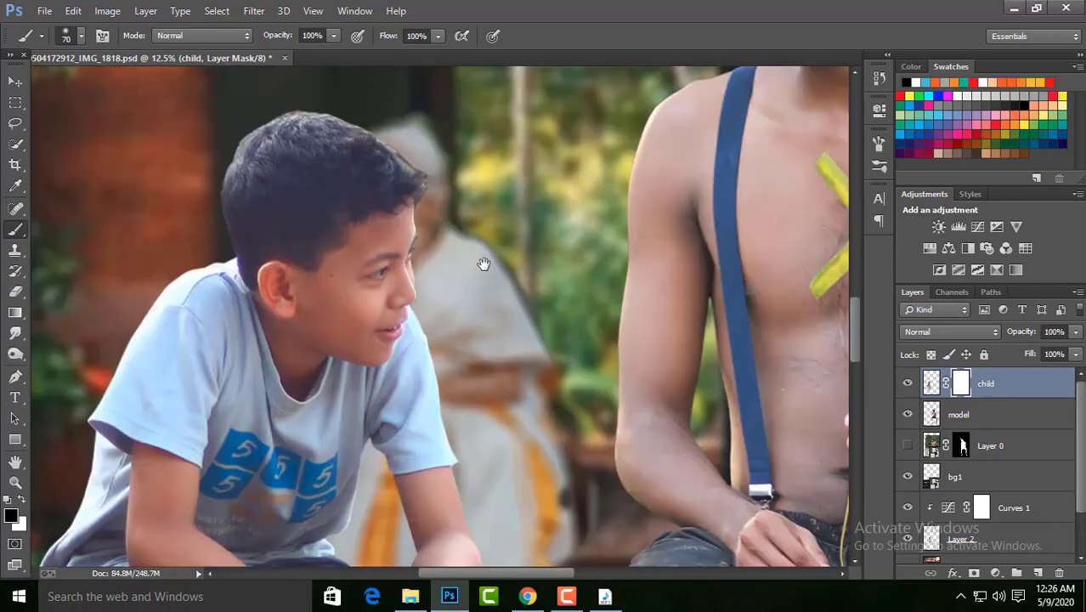
{"action": "scroll", "coordinate": [468, 267], "scroll_direction": "up", "scroll_amount": 1}
{"action": "scroll", "coordinate": [468, 267], "scroll_direction": "down", "scroll_amount": 5}
{"action": "scroll", "coordinate": [496, 331], "scroll_direction": "down", "scroll_amount": 2}
{"action": "scroll", "coordinate": [501, 316], "scroll_direction": "down", "scroll_amount": 1}
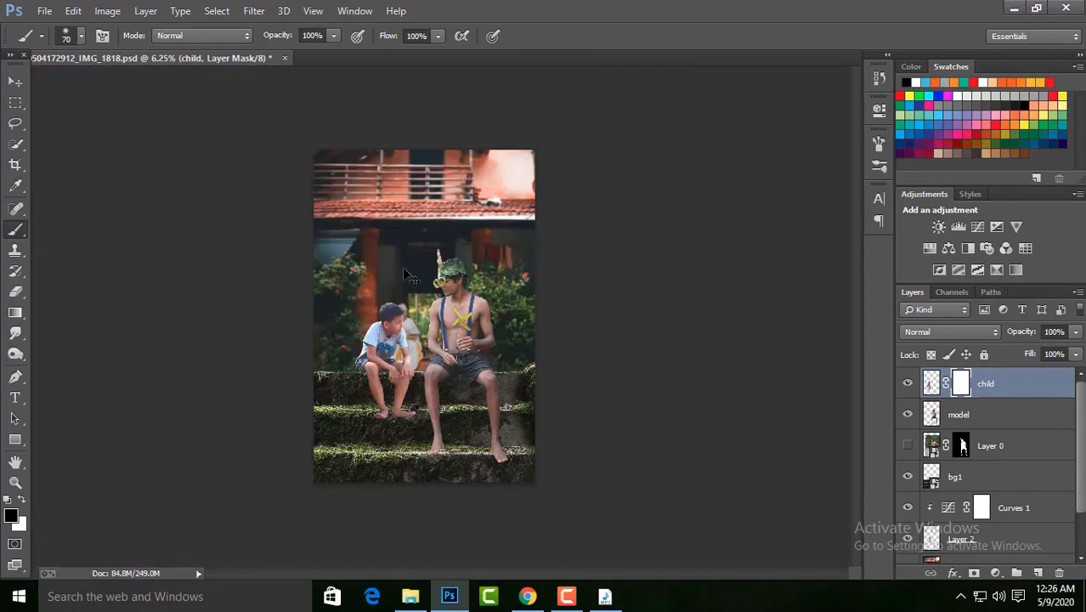
{"action": "scroll", "coordinate": [501, 316], "scroll_direction": "up", "scroll_amount": 3}
{"action": "left_click", "coordinate": [16, 81]}
- Add a new layer above 'child' and make the leaf on Layer 3 visible
{"action": "key", "text": "ctrl+shift+alt+n"}
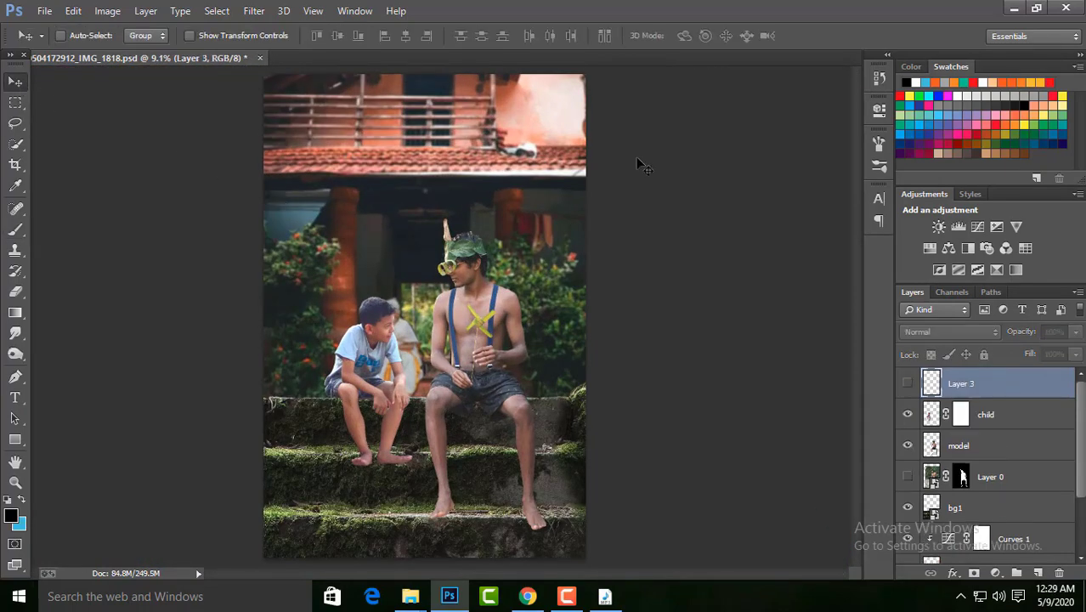
{"action": "key", "text": "ctrl+plus"}
{"action": "key", "text": "ctrl+plus"}
{"action": "left_click", "coordinate": [907, 383]}
{"action": "scroll", "coordinate": [387, 242], "scroll_direction": "down", "scroll_amount": 1}
{"action": "scroll", "coordinate": [448, 327], "scroll_direction": "up", "scroll_amount": 1}
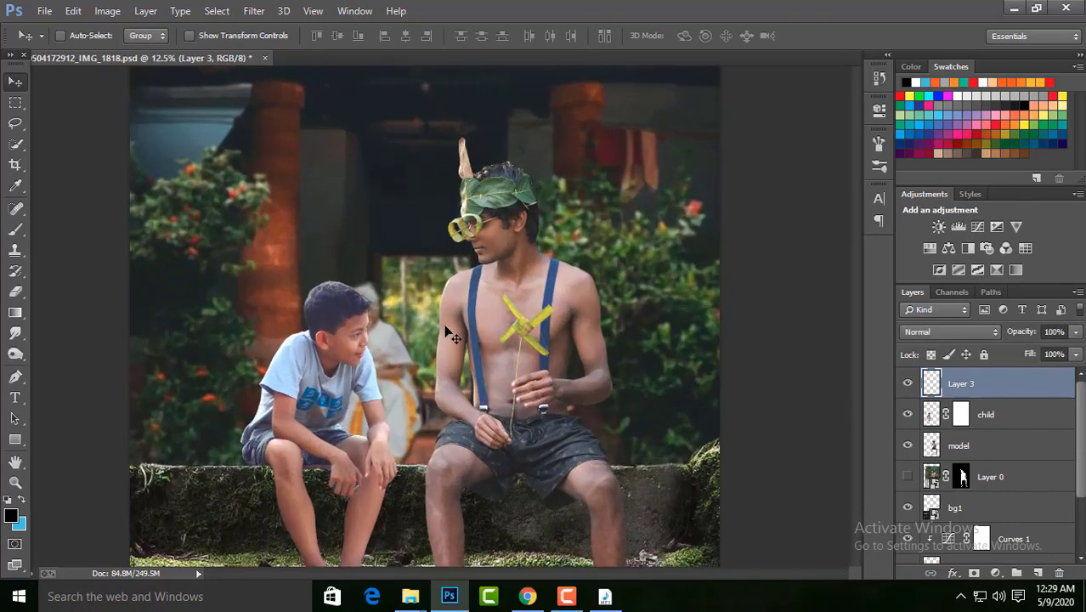
{"action": "scroll", "coordinate": [484, 291], "scroll_direction": "up", "scroll_amount": 1}
{"action": "scroll", "coordinate": [445, 353], "scroll_direction": "up", "scroll_amount": 1}
- Enlarge the leaf to about 330–411%, flip it horizontally, and place it on the boy's head
{"action": "key", "text": "ctrl+t"}
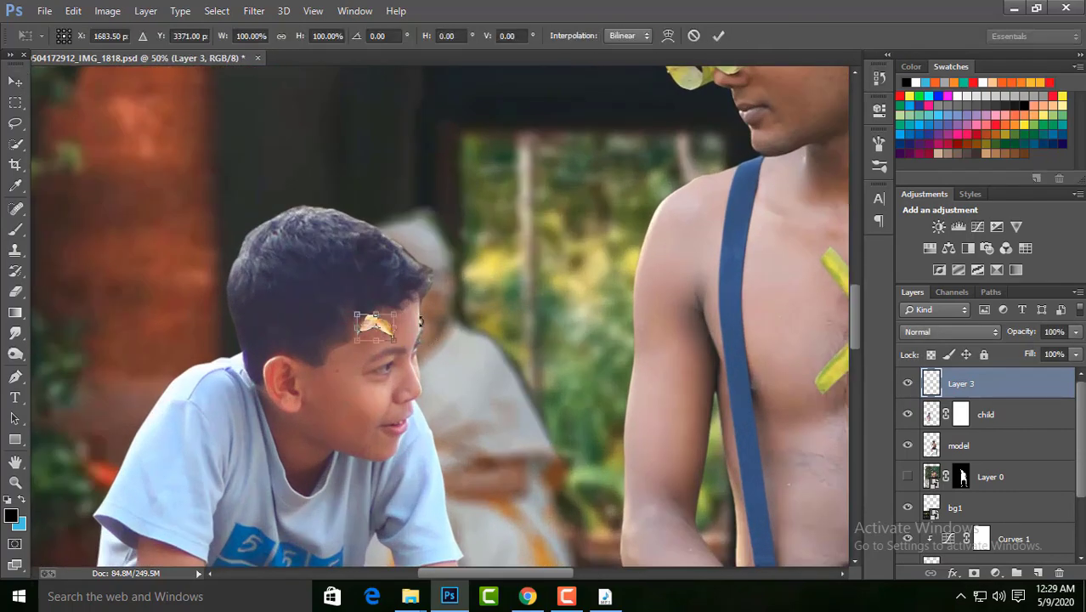
{"action": "right_click", "coordinate": [385, 337]}
{"action": "key", "text": "Escape"}
{"action": "key", "text": "Escape"}
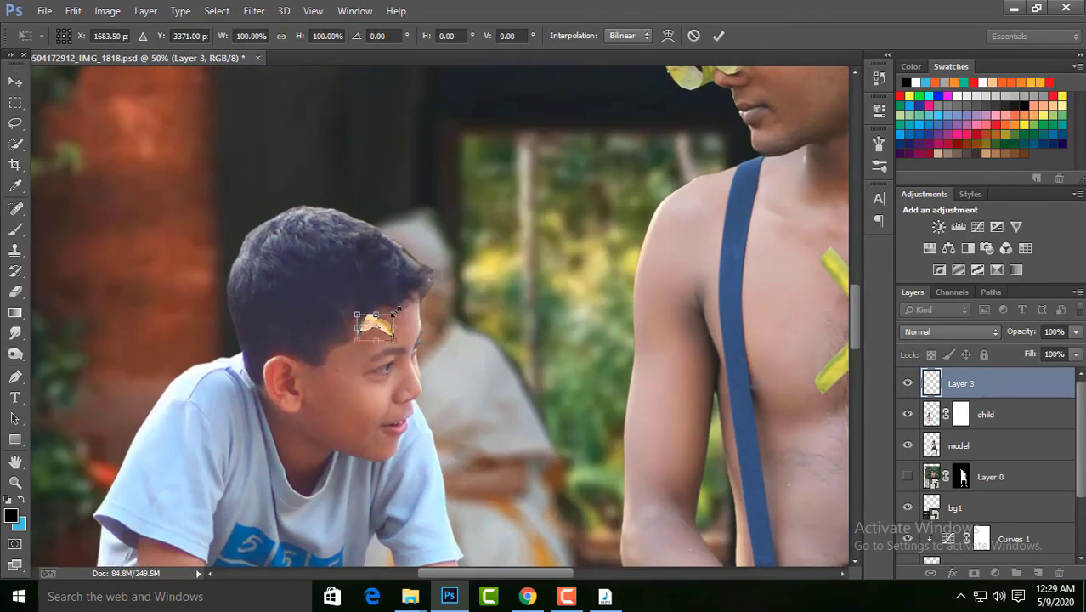
{"action": "left_click_drag", "start_coordinate": [396, 316], "coordinate": [494, 257]}
{"action": "right_click", "coordinate": [408, 311]}
{"action": "left_click", "coordinate": [484, 548]}
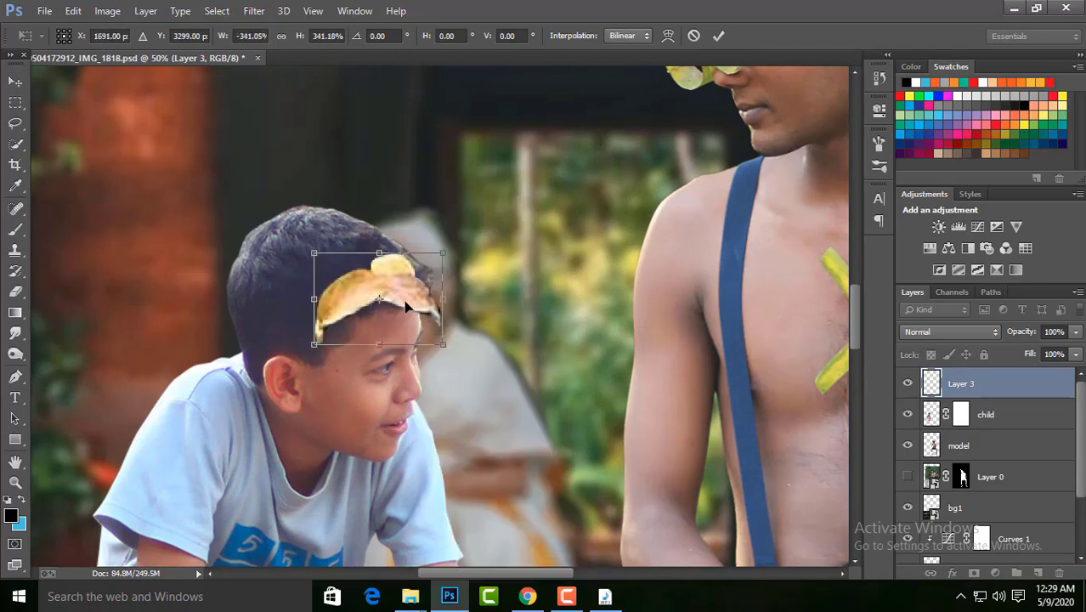
{"action": "left_click_drag", "start_coordinate": [410, 308], "coordinate": [407, 319]}
{"action": "left_click_drag", "start_coordinate": [302, 261], "coordinate": [280, 241]}
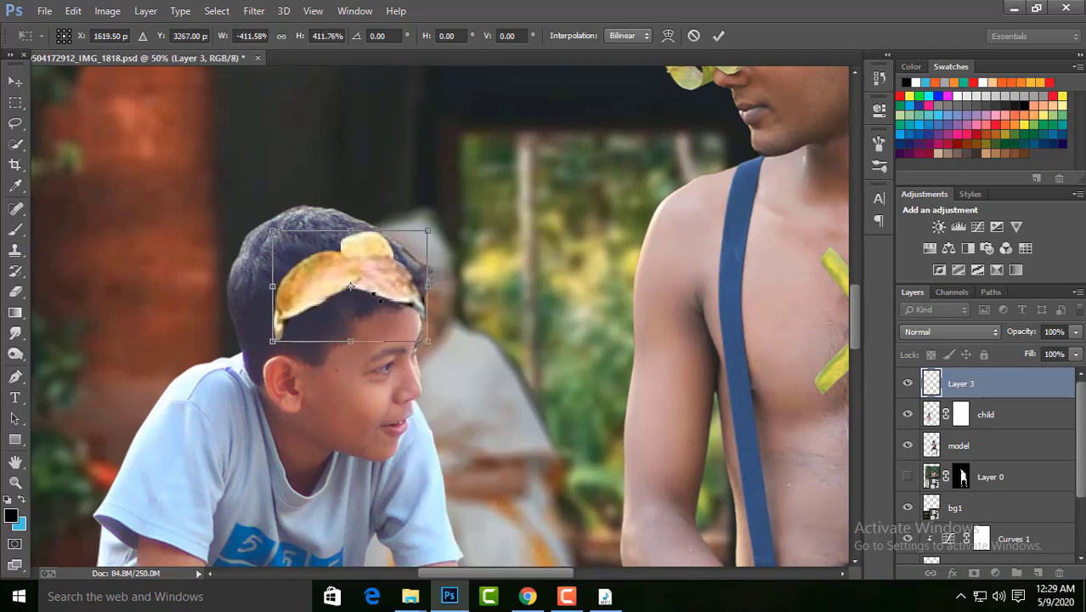
{"action": "left_click_drag", "start_coordinate": [388, 314], "coordinate": [389, 311]}
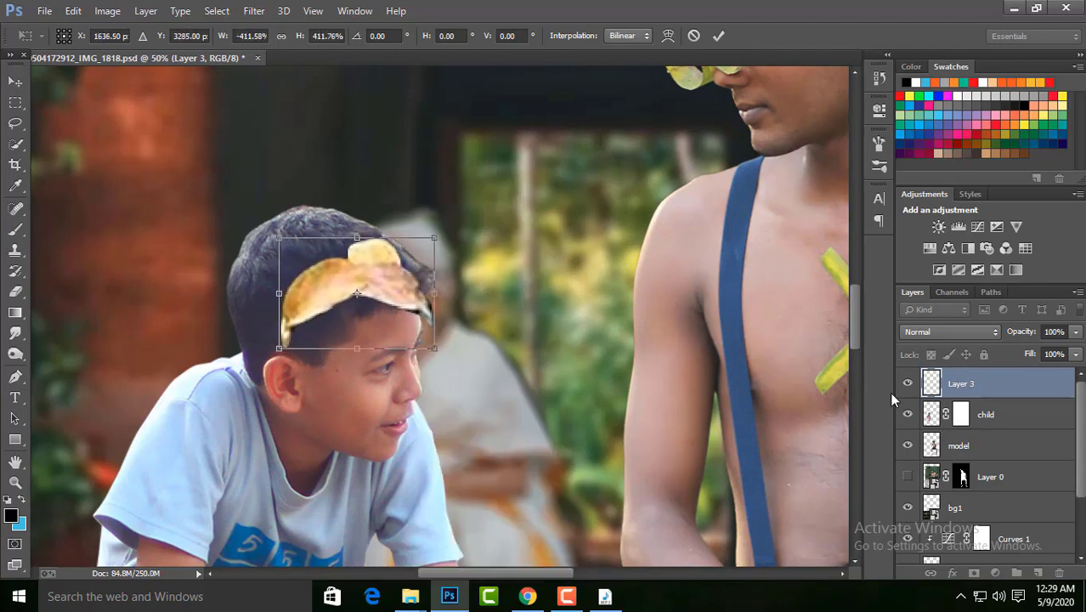
{"action": "left_click", "coordinate": [718, 36]}
- Clip Layer 3 to the child layer and shift the leaf left over his head
{"action": "right_click", "coordinate": [1004, 389]}
{"action": "left_click", "coordinate": [875, 285]}
{"action": "mouse_move", "coordinate": [393, 303]}
{"action": "left_mouse_down"}
{"action": "mouse_move", "coordinate": [374, 303]}
{"action": "mouse_move", "coordinate": [383, 295]}
{"action": "mouse_move", "coordinate": [299, 339]}
{"action": "mouse_move", "coordinate": [342, 319]}
{"action": "mouse_move", "coordinate": [381, 214]}
{"action": "mouse_move", "coordinate": [376, 225]}
{"action": "mouse_move", "coordinate": [347, 228]}
{"action": "left_mouse_up"}
{"action": "key", "text": "ctrl+t"}
{"action": "left_click", "coordinate": [668, 36]}
{"action": "key", "text": "Return"}
{"action": "key", "text": "ctrl+0"}
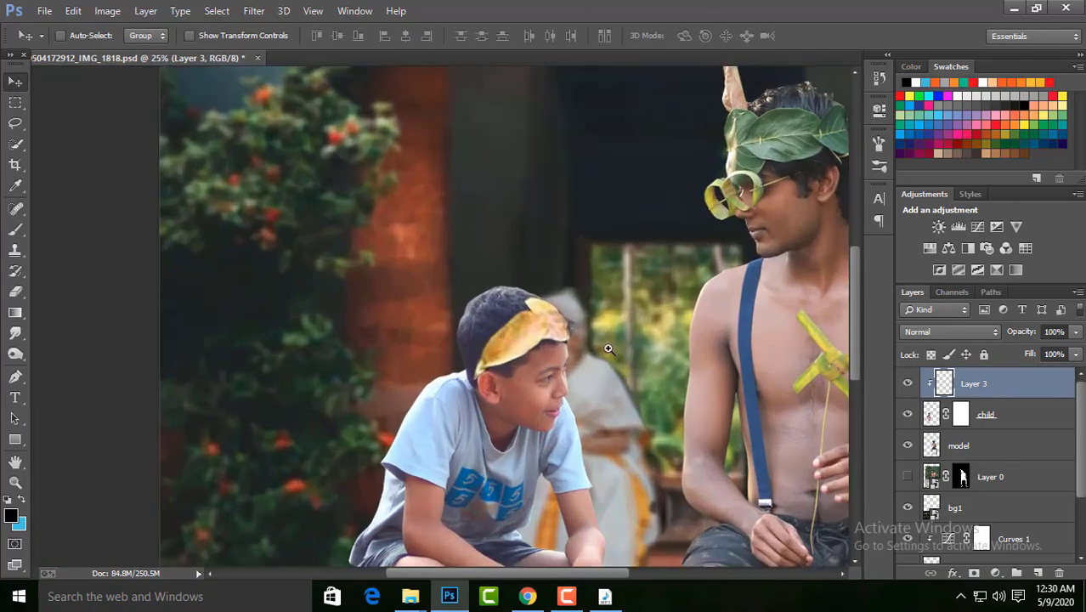
{"action": "left_click", "coordinate": [482, 322]}
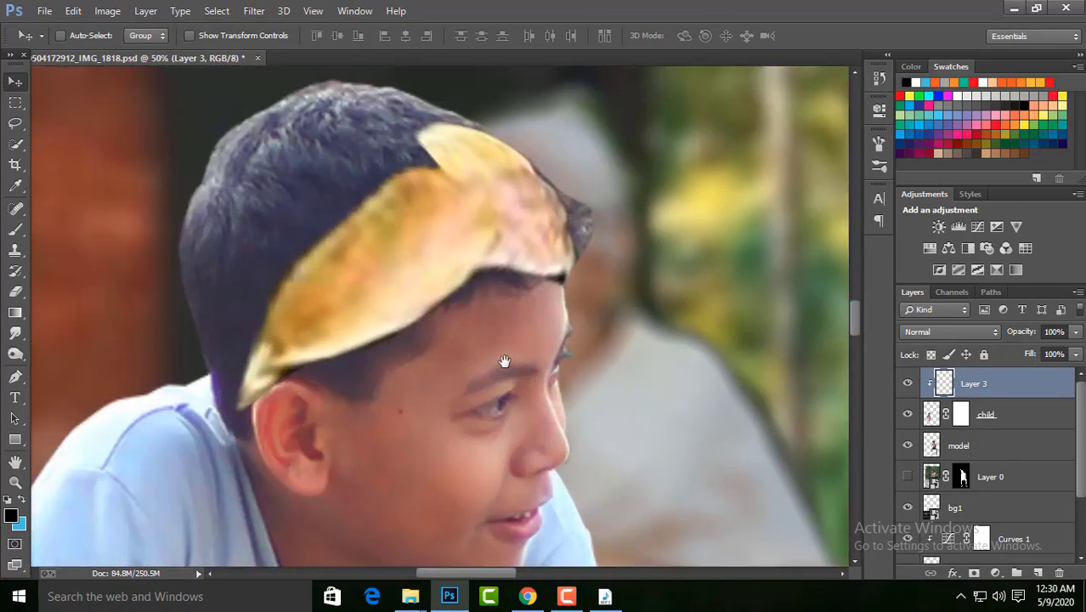
{"action": "left_click", "coordinate": [509, 369]}
{"action": "left_click", "coordinate": [387, 388]}
{"action": "key", "text": "e"}
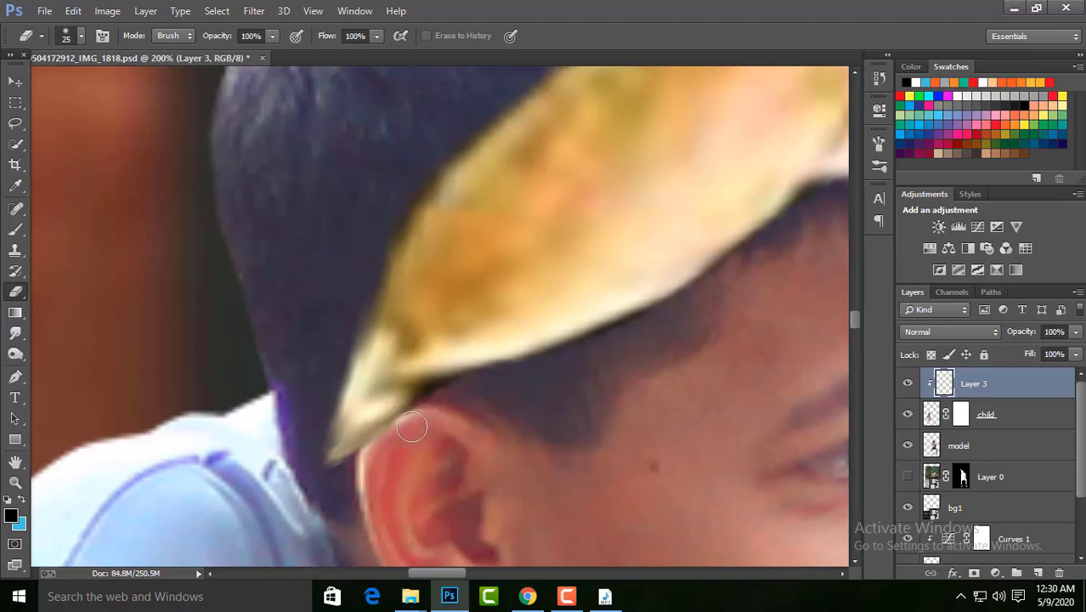
{"action": "right_click", "coordinate": [418, 434]}
{"action": "key", "text": "Escape"}
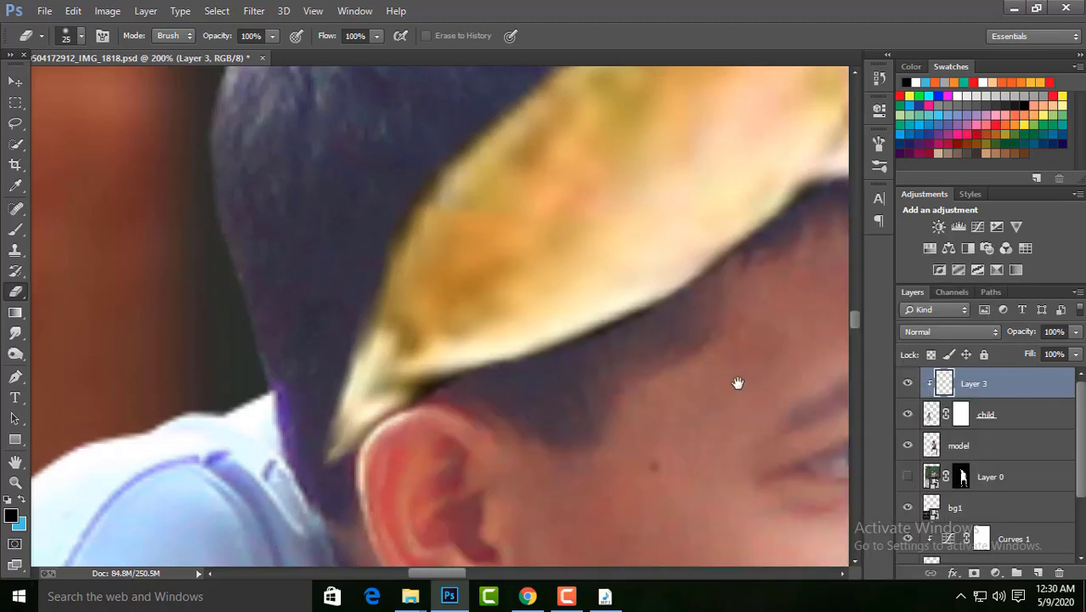
{"action": "left_click_drag", "start_coordinate": [737, 383], "coordinate": [638, 305]}
{"action": "key", "text": "ctrl+0"}
{"action": "key", "text": "ctrl+plus"}
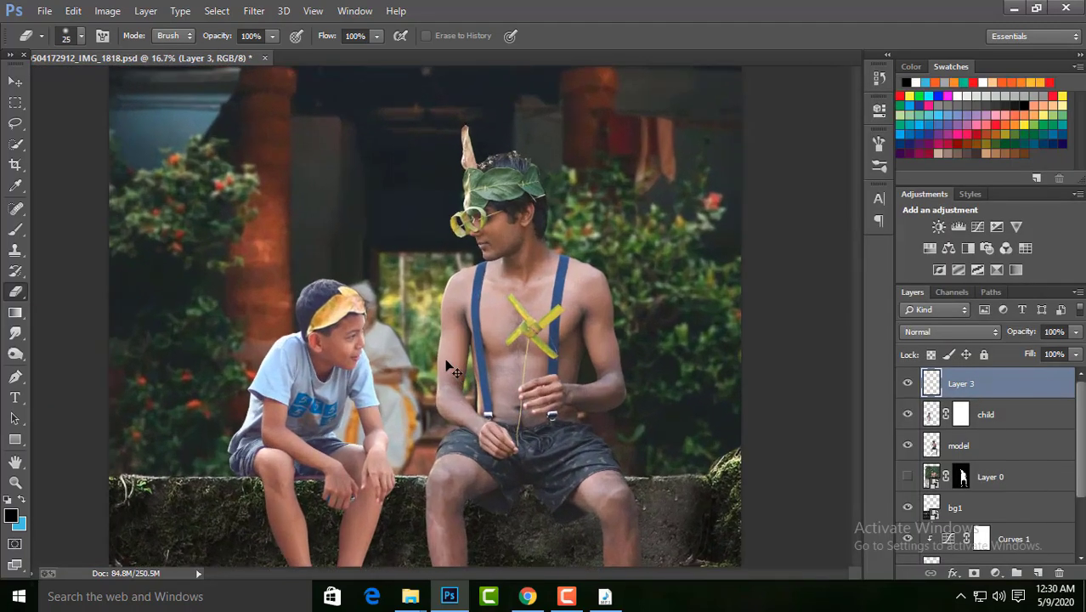
{"action": "key", "text": "ctrl+plus"}
{"action": "key", "text": "ctrl+plus"}
{"action": "key", "text": "alt+bracketleft"}
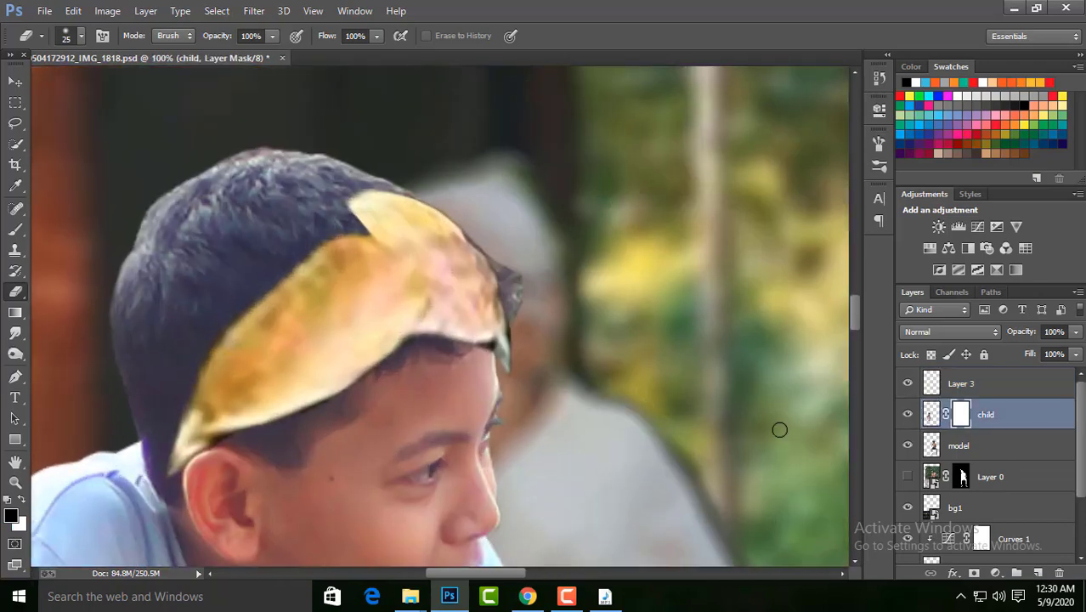
{"action": "key", "text": "b"}
{"action": "key", "text": "ctrl+0"}
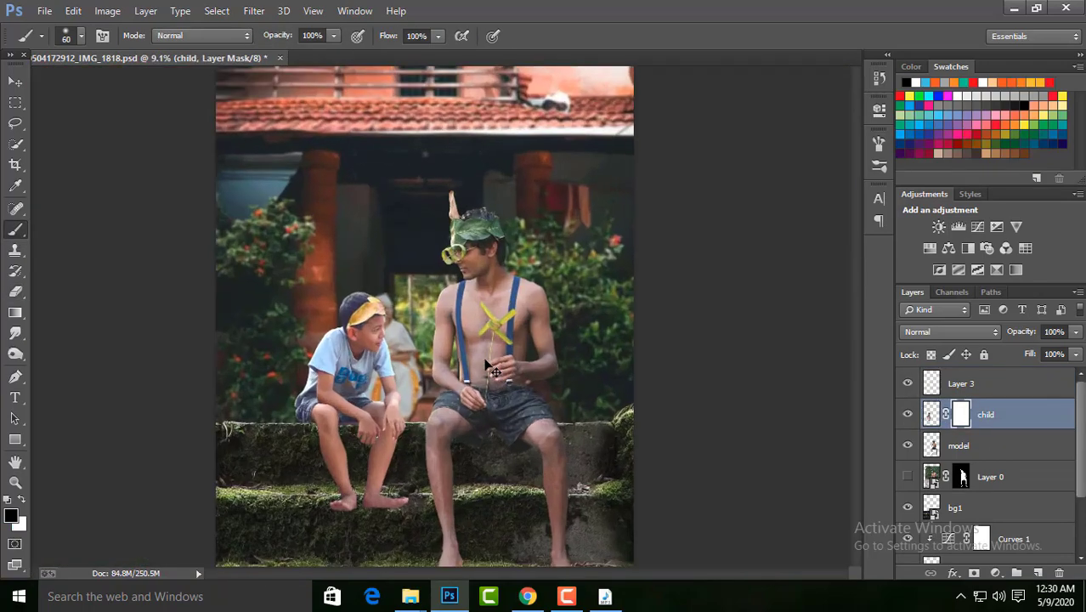
{"action": "key", "text": "ctrl+plus"}
{"action": "key", "text": "ctrl+0"}
{"action": "key", "text": "ctrl+plus"}
{"action": "key", "text": "ctrl+plus"}
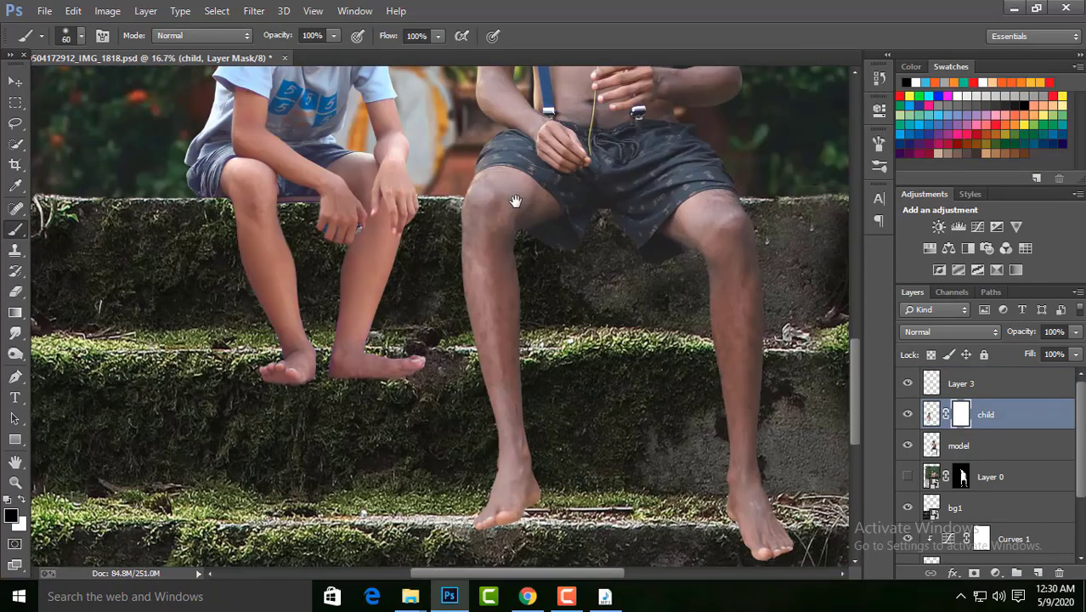
{"action": "left_click_drag", "start_coordinate": [557, 311], "coordinate": [592, 305]}
{"action": "key", "text": "ctrl+0"}
{"action": "key", "text": "ctrl+plus"}
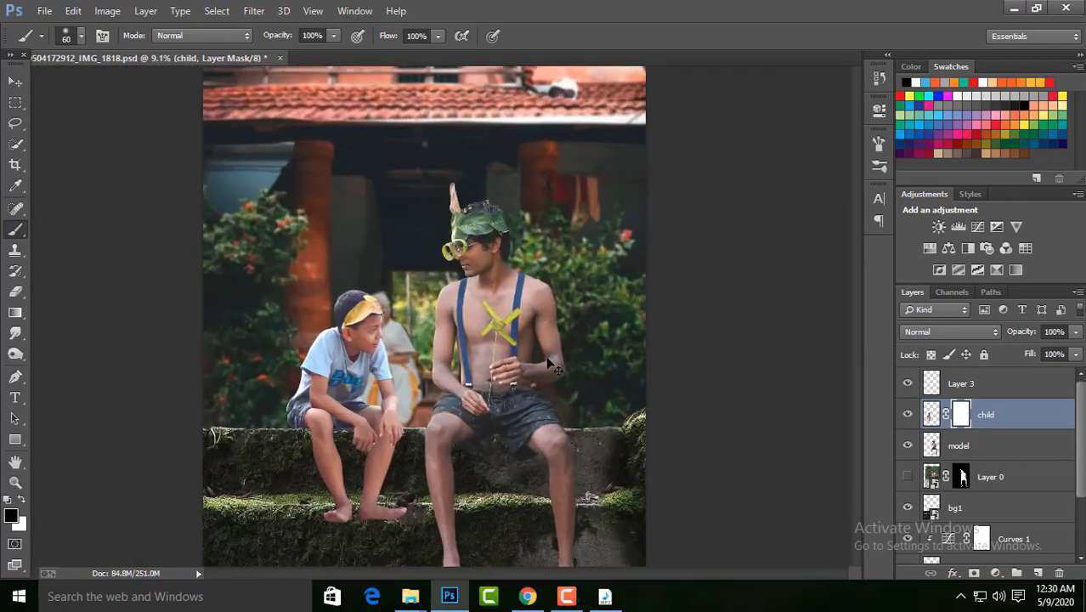
{"action": "key", "text": "ctrl+plus"}
{"action": "key", "text": "ctrl+plus"}
{"action": "key", "text": "ctrl+0"}
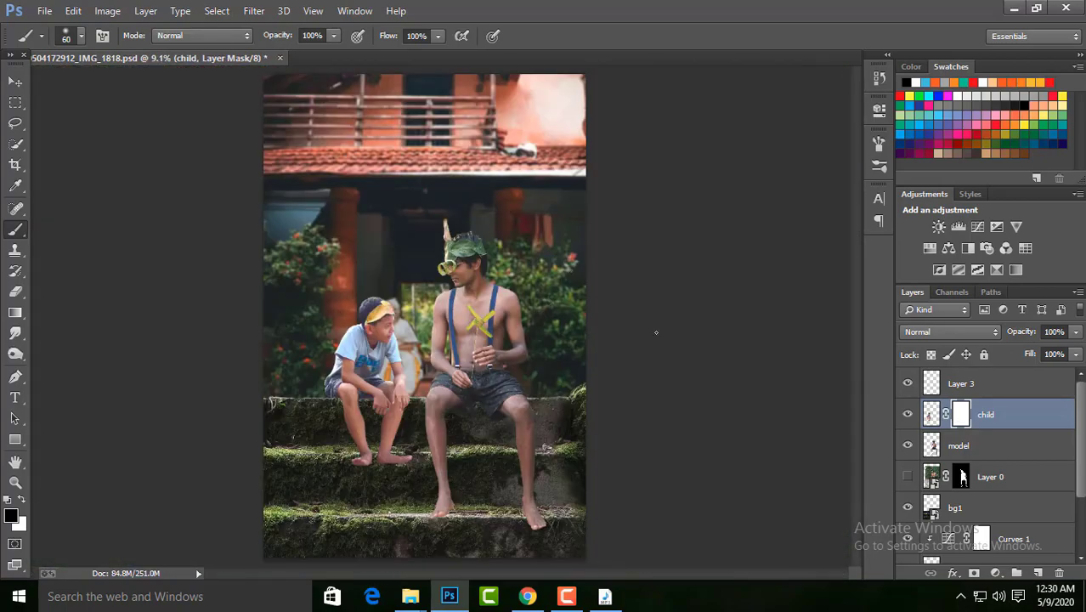
{"action": "scroll", "coordinate": [978, 468], "scroll_direction": "down", "scroll_amount": 3}
- Merge Layer 2 down into Curves 1 and nudge the merged content slightly right
{"action": "left_click", "coordinate": [932, 486]}
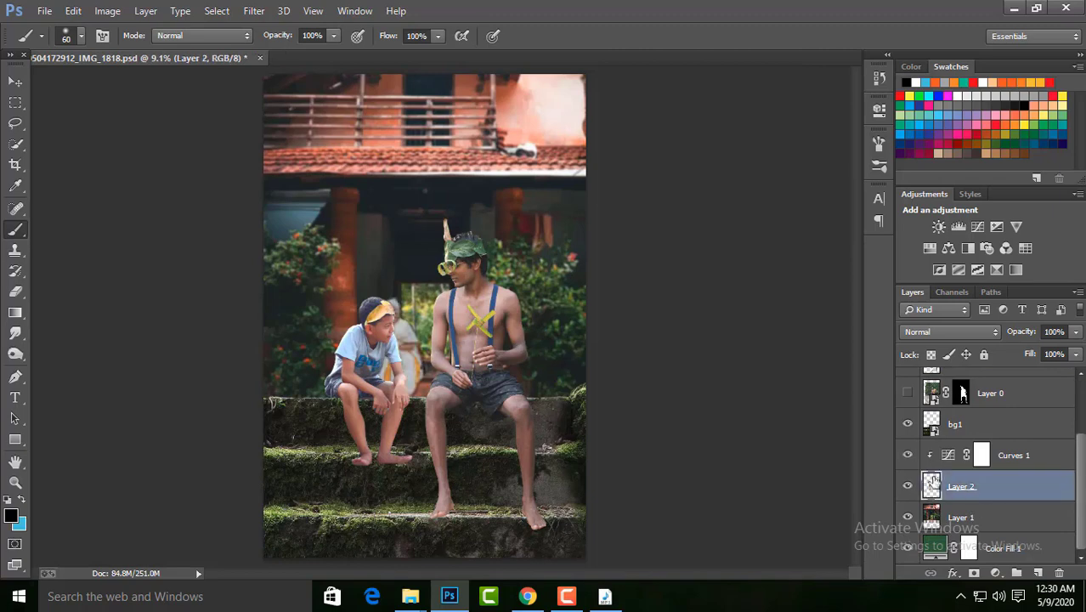
{"action": "right_click", "coordinate": [1019, 460]}
{"action": "left_click", "coordinate": [766, 456]}
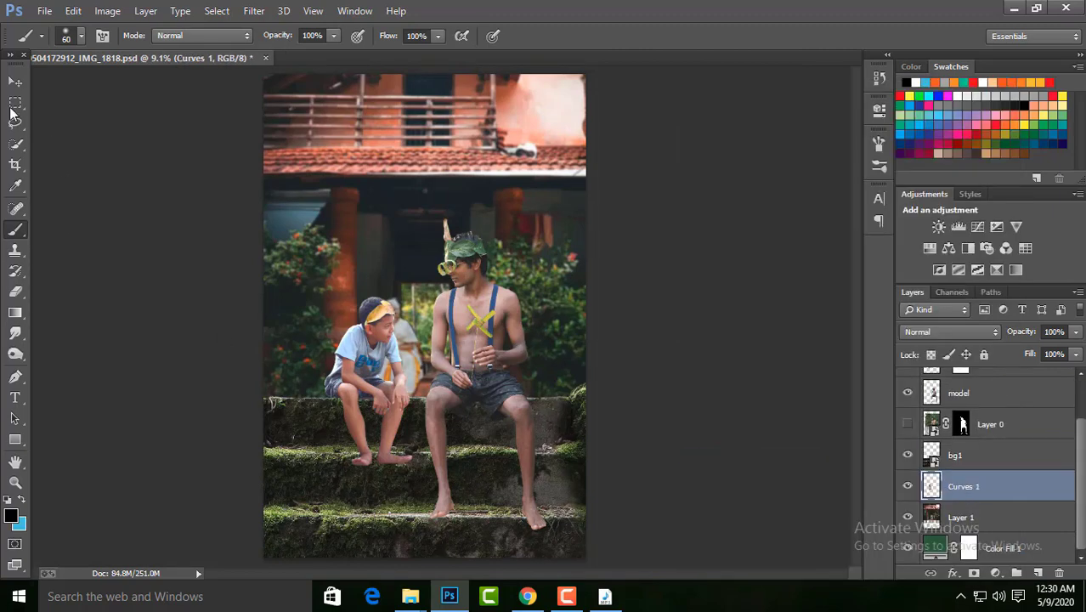
{"action": "key", "text": "v"}
{"action": "left_click_drag", "start_coordinate": [410, 380], "coordinate": [429, 380]}
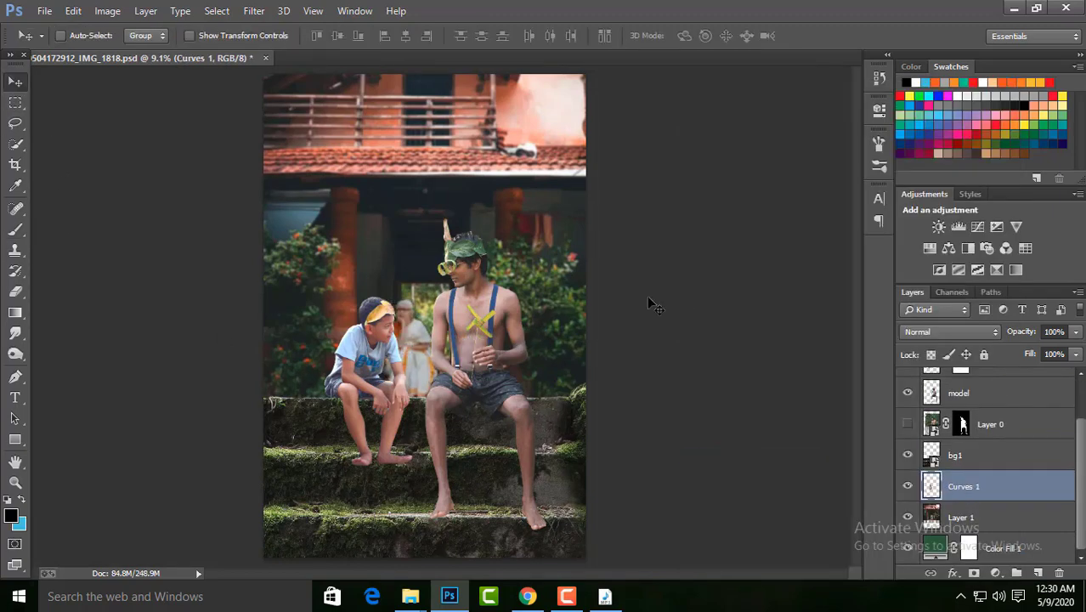
{"action": "key", "text": "ctrl+plus"}
{"action": "key", "text": "ctrl+0"}
- Add a Brightness/Contrast adjustment above bg1 with brightness -62 and reduced contrast
{"action": "left_click", "coordinate": [960, 516]}
{"action": "left_click", "coordinate": [952, 456]}
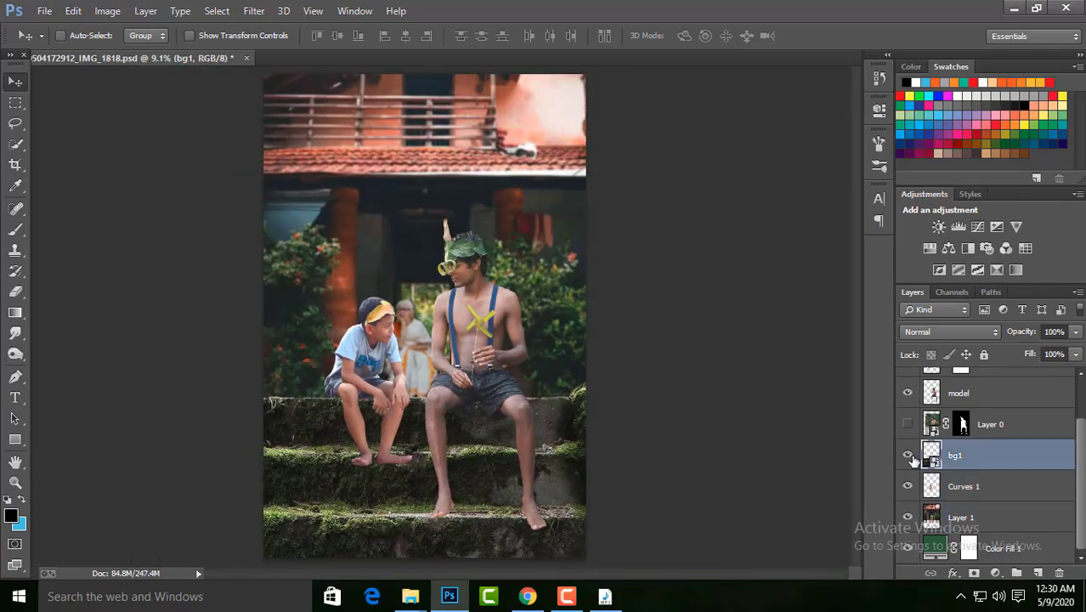
{"action": "scroll", "coordinate": [561, 327], "scroll_direction": "up", "scroll_amount": 1}
{"action": "scroll", "coordinate": [561, 327], "scroll_direction": "up", "scroll_amount": 1}
{"action": "scroll", "coordinate": [535, 331], "scroll_direction": "up", "scroll_amount": 1}
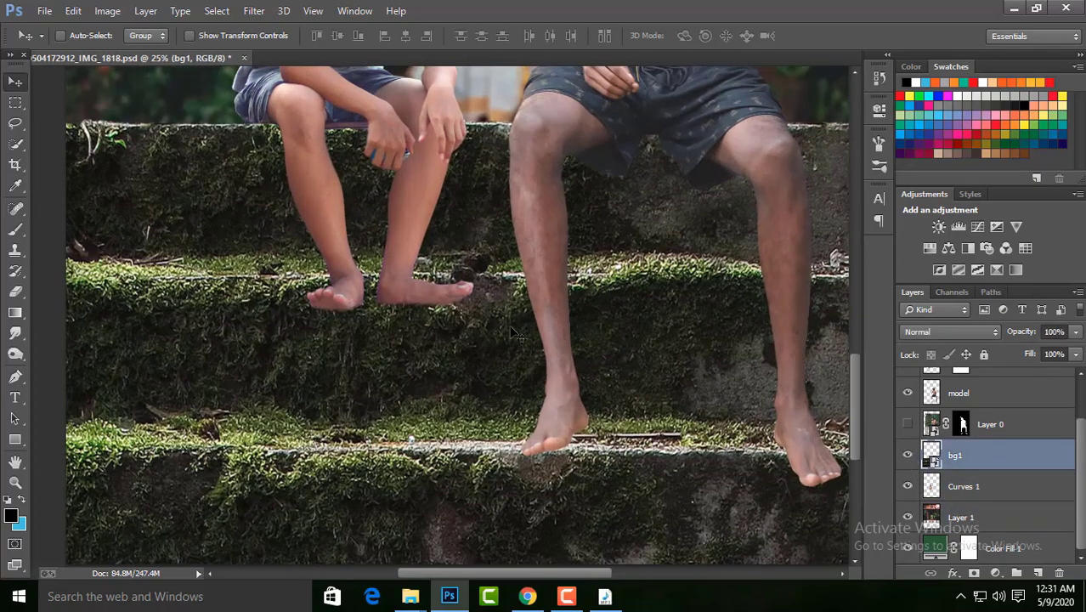
{"action": "scroll", "coordinate": [522, 332], "scroll_direction": "up", "scroll_amount": 1}
{"action": "scroll", "coordinate": [523, 331], "scroll_direction": "down", "scroll_amount": 2}
{"action": "scroll", "coordinate": [523, 331], "scroll_direction": "up", "scroll_amount": 1}
{"action": "key", "text": "ctrl+0"}
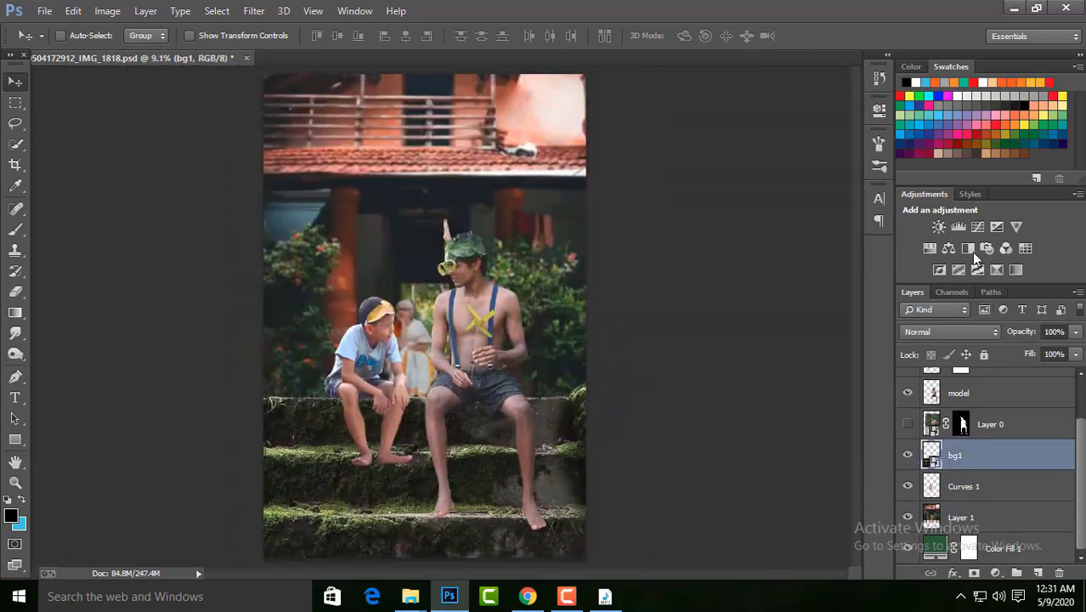
{"action": "left_click", "coordinate": [938, 226]}
{"action": "left_click_drag", "start_coordinate": [763, 188], "coordinate": [733, 188]}
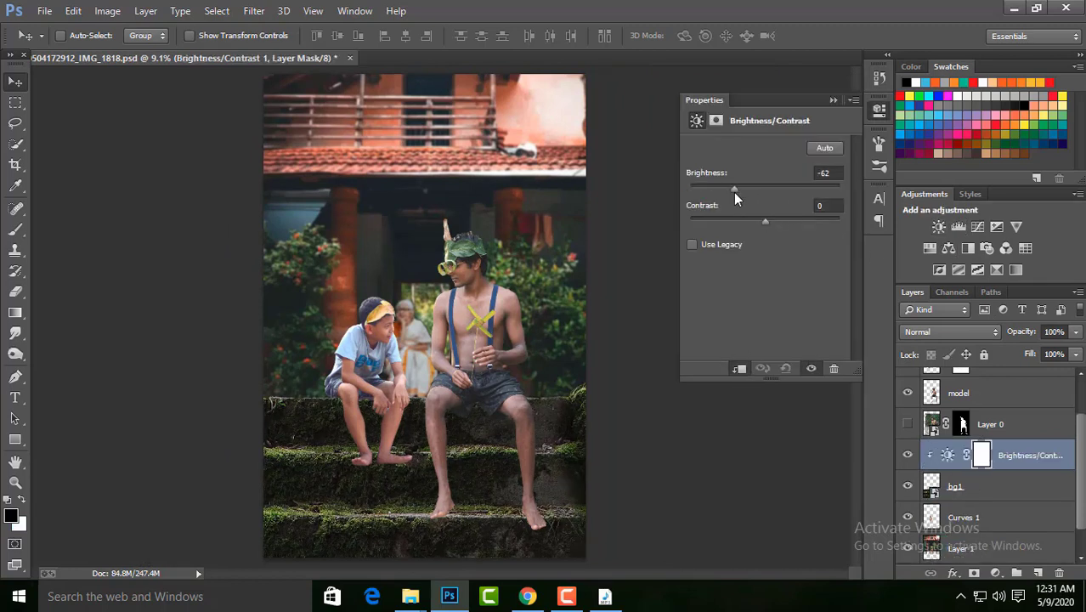
{"action": "left_click_drag", "start_coordinate": [796, 224], "coordinate": [754, 223]}
{"action": "left_click", "coordinate": [849, 180]}
- Add a Curves adjustment lowering the white point, then delete the trial darkening adjustments
{"action": "left_click", "coordinate": [977, 226]}
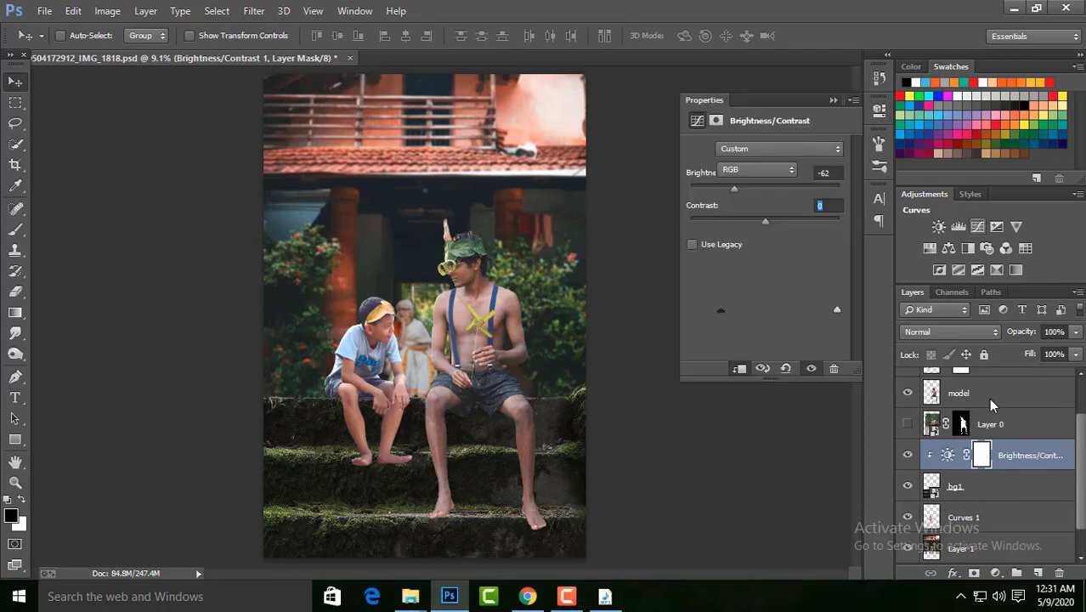
{"action": "left_click_drag", "start_coordinate": [1013, 454], "coordinate": [1014, 486]}
{"action": "mouse_move", "coordinate": [834, 187]}
{"action": "left_mouse_down"}
{"action": "mouse_move", "coordinate": [832, 199]}
{"action": "mouse_move", "coordinate": [770, 222]}
{"action": "left_mouse_up"}
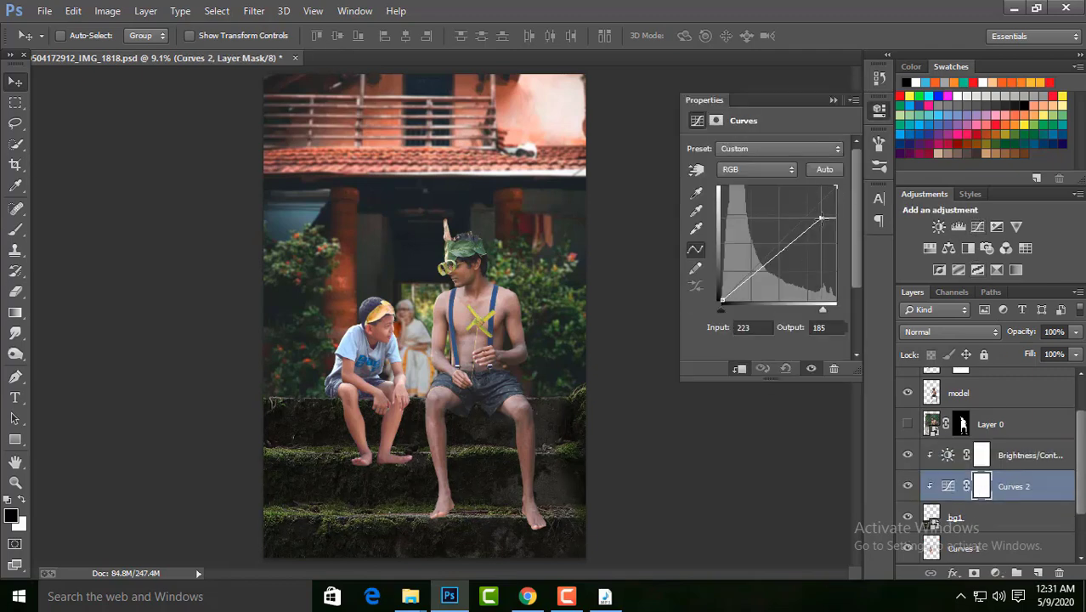
{"action": "left_click", "coordinate": [990, 459]}
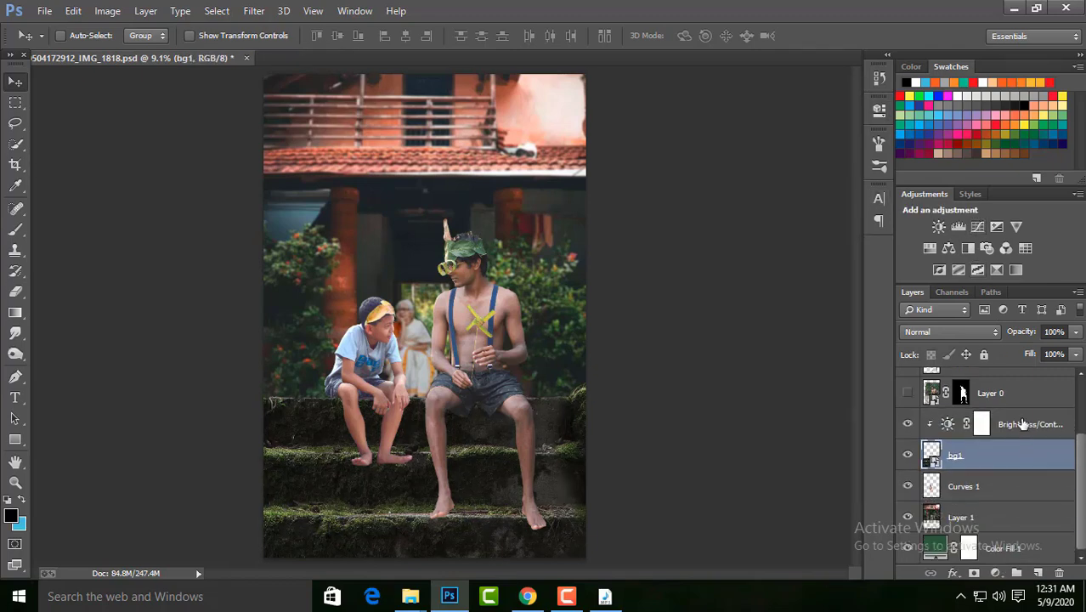
- Run Camera Raw Filter on bg1 with Highlights and Whites at -100
{"action": "left_click", "coordinate": [254, 10]}
{"action": "left_click", "coordinate": [298, 104]}
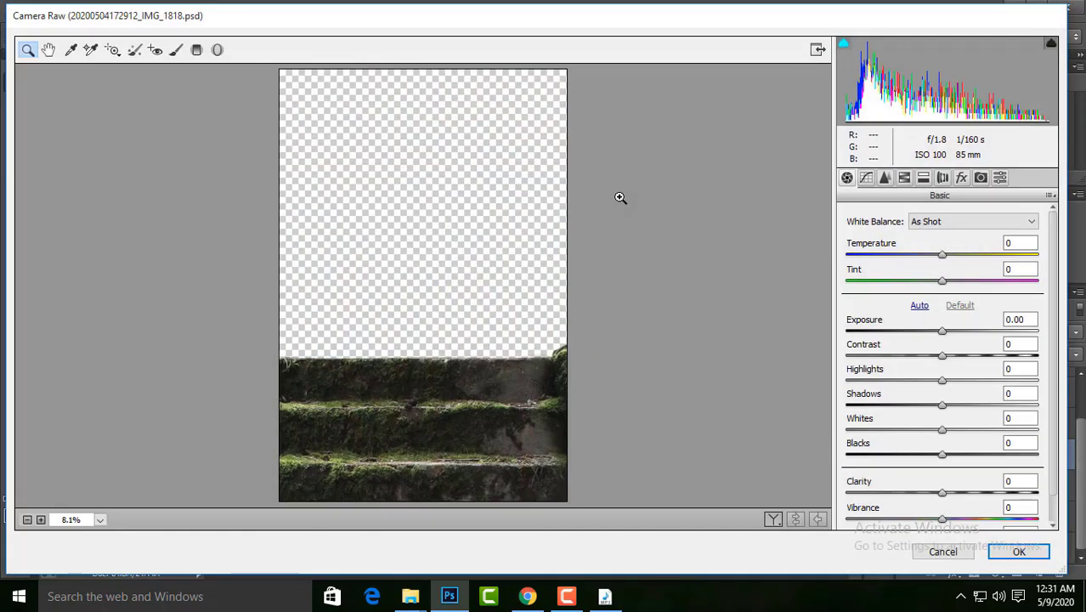
{"action": "left_click_drag", "start_coordinate": [922, 372], "coordinate": [782, 393]}
{"action": "left_click_drag", "start_coordinate": [925, 435], "coordinate": [460, 470]}
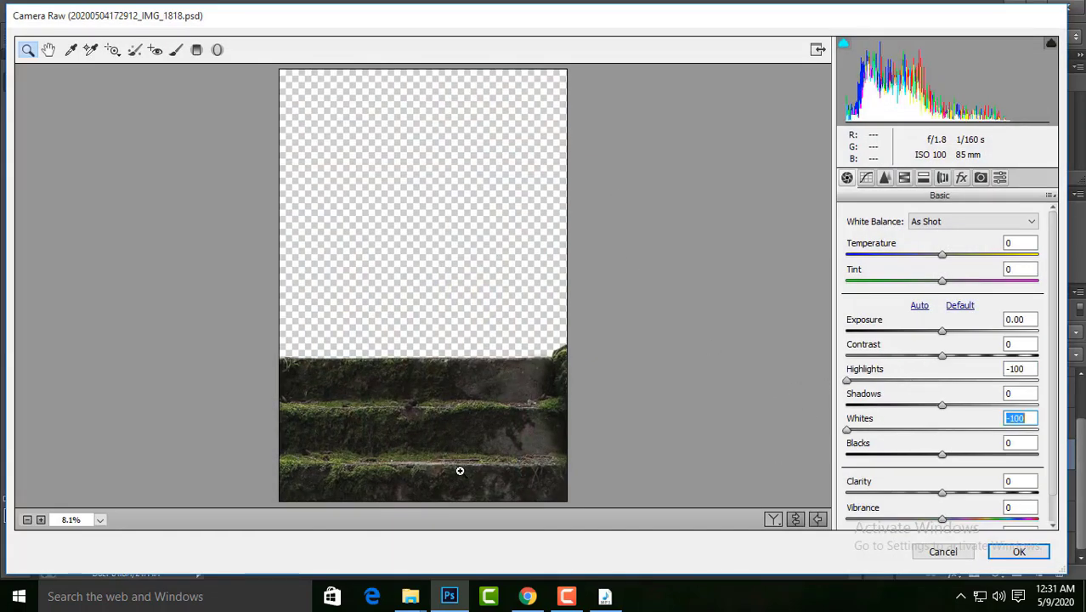
{"action": "left_click", "coordinate": [520, 347]}
- Lower the tone curve's white point, adding two control points in point mode
{"action": "left_click", "coordinate": [866, 177]}
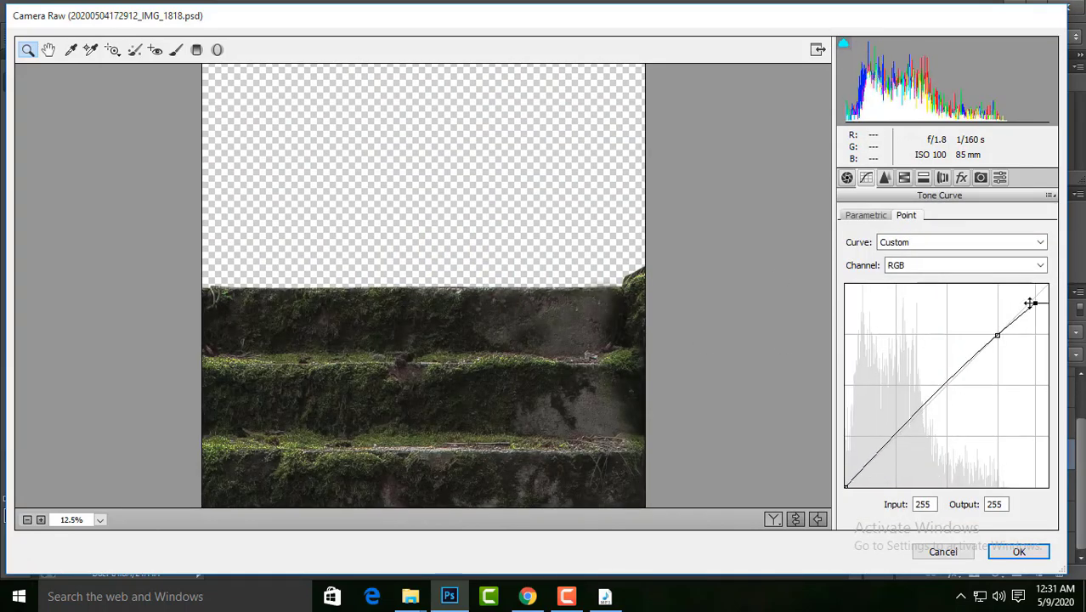
{"action": "mouse_move", "coordinate": [1047, 285]}
{"action": "left_mouse_down"}
{"action": "mouse_move", "coordinate": [1022, 312]}
{"action": "mouse_move", "coordinate": [1047, 286]}
{"action": "left_mouse_up"}
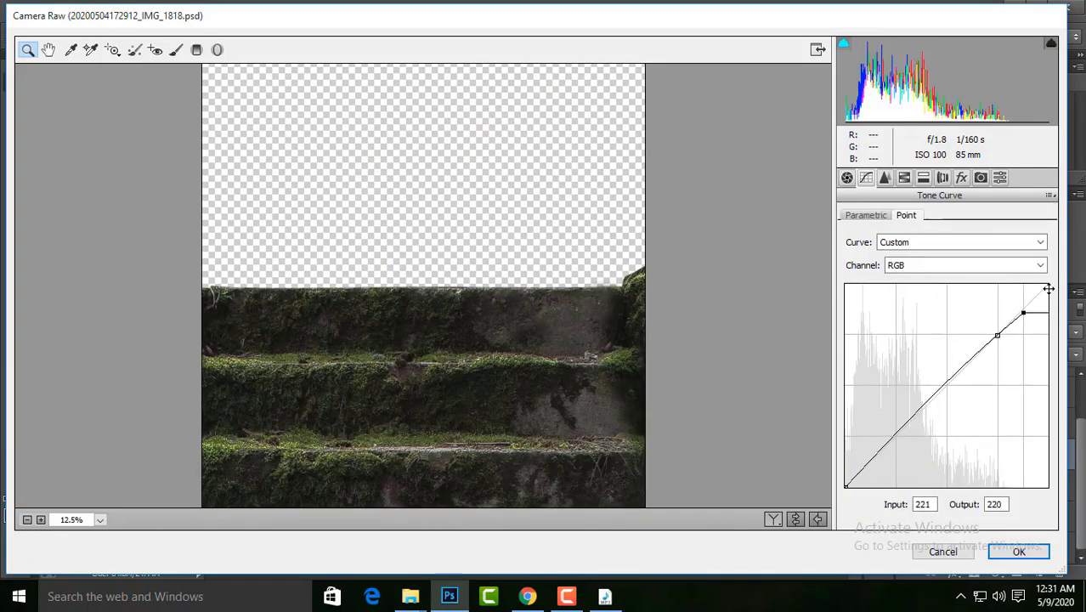
{"action": "left_click", "coordinate": [945, 390]}
{"action": "left_click", "coordinate": [897, 438]}
{"action": "key", "text": "ctrl+0"}
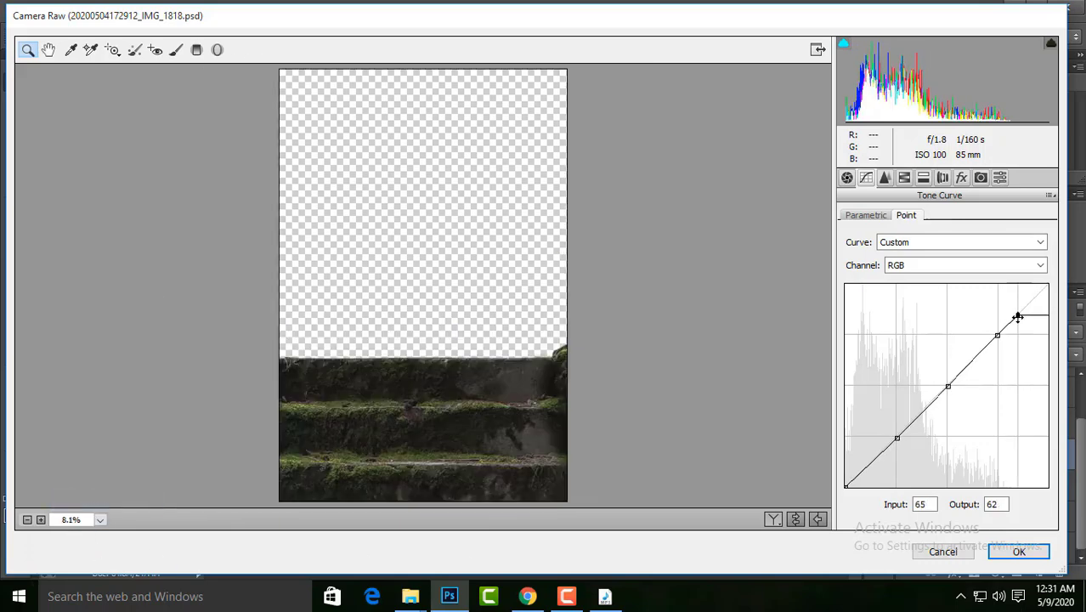
{"action": "left_click_drag", "start_coordinate": [1047, 288], "coordinate": [1025, 311]}
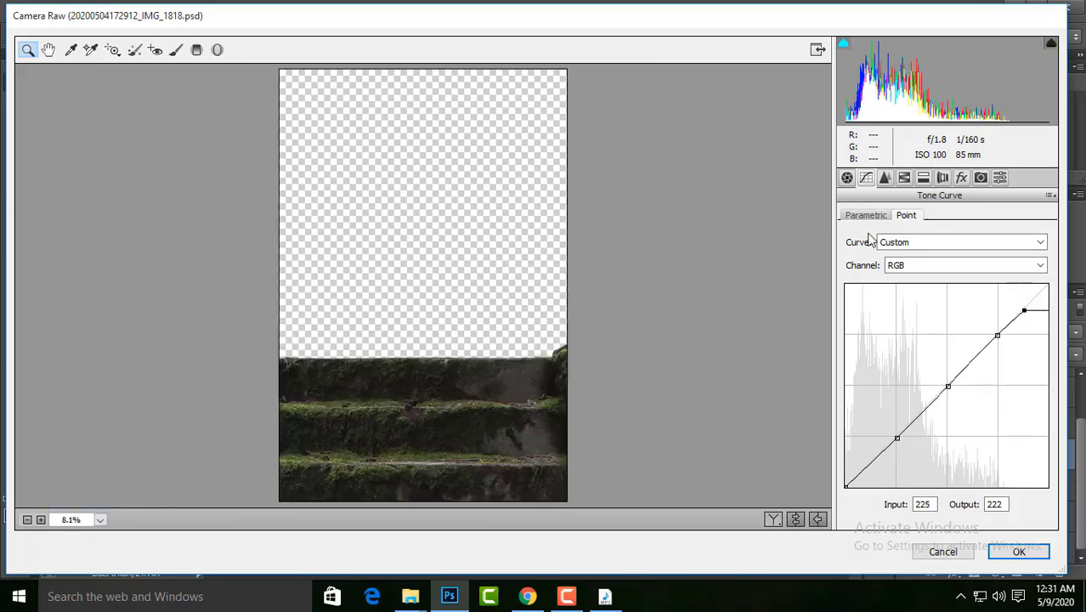
- Set Blacks to -51 and apply, then undo and reapply the Camera Raw Filter
{"action": "left_click", "coordinate": [848, 176]}
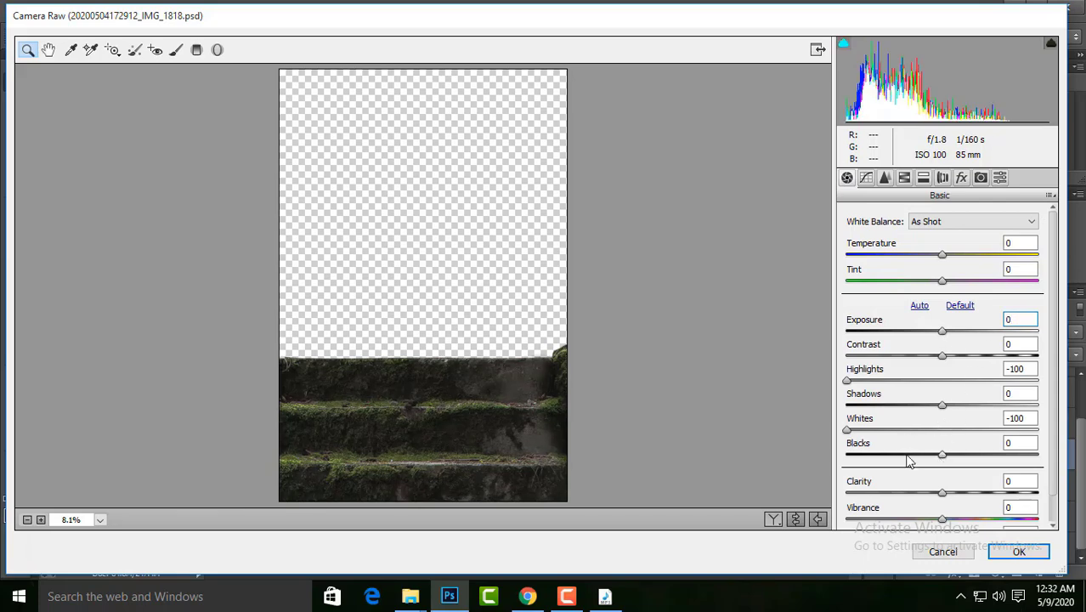
{"action": "left_click_drag", "start_coordinate": [908, 455], "coordinate": [893, 455]}
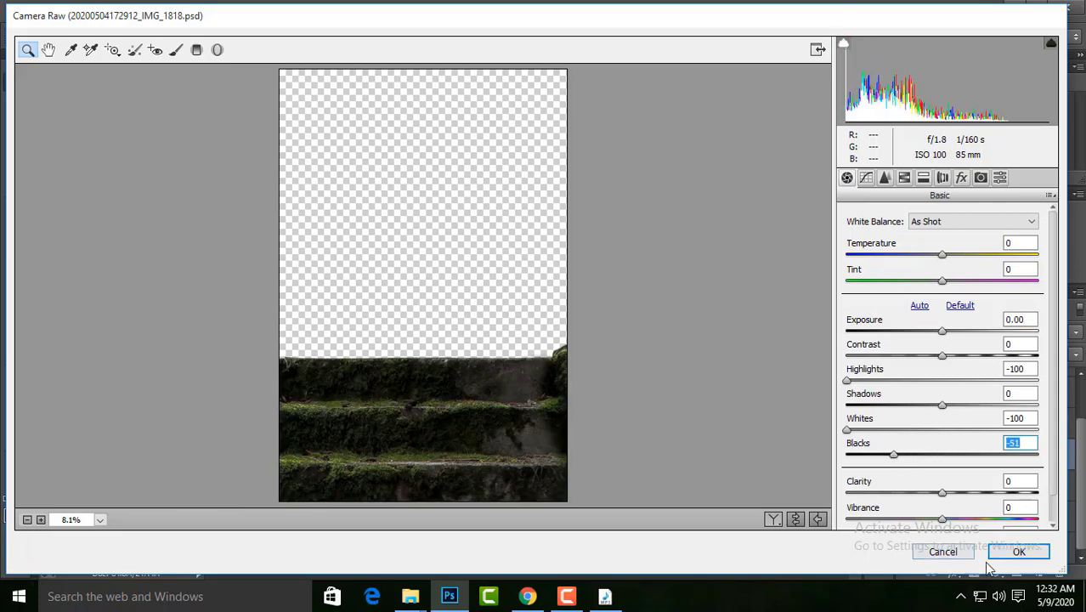
{"action": "left_click", "coordinate": [1018, 553]}
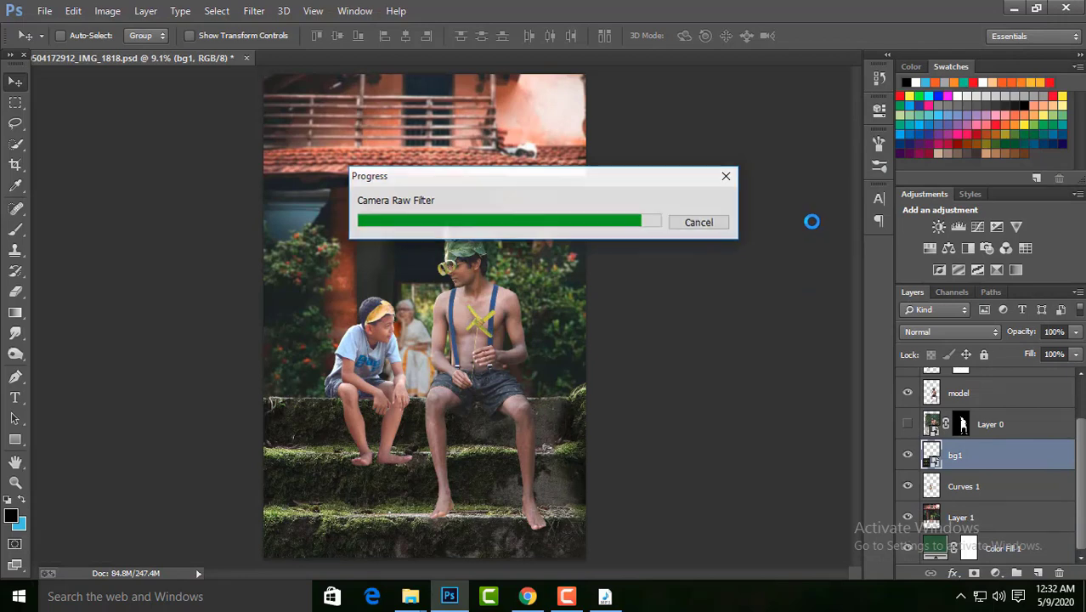
{"action": "key", "text": "ctrl+z"}
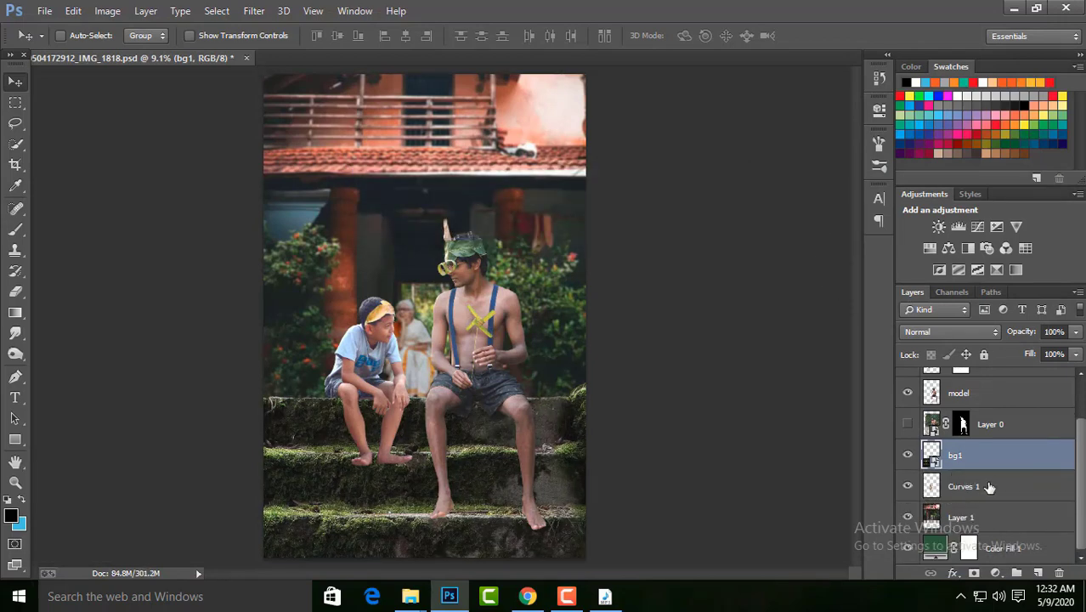
{"action": "left_click", "coordinate": [253, 10]}
{"action": "left_click", "coordinate": [289, 105]}
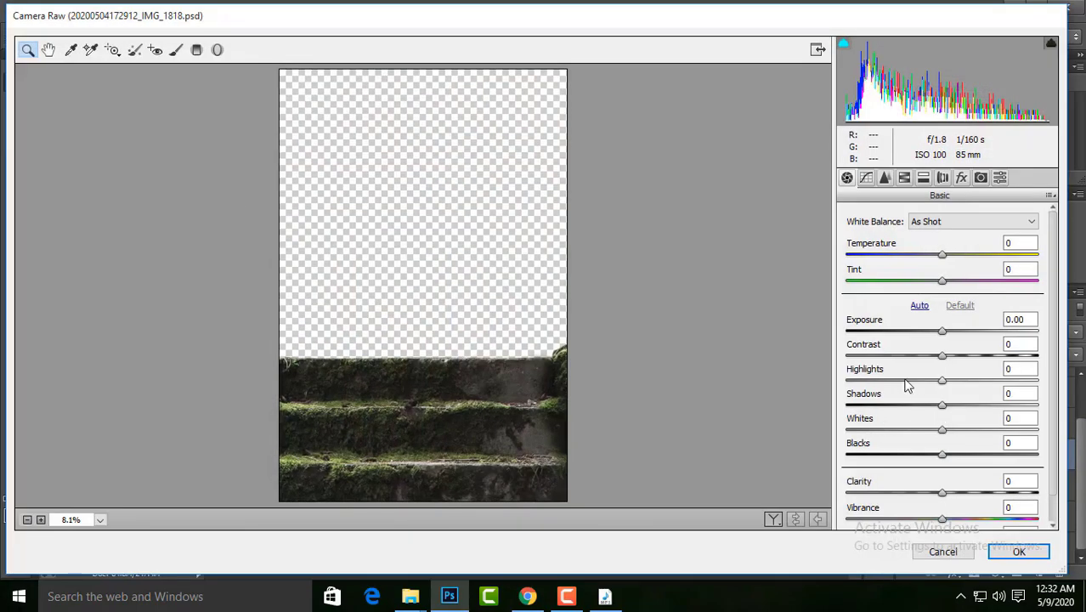
{"action": "left_click", "coordinate": [1019, 551]}
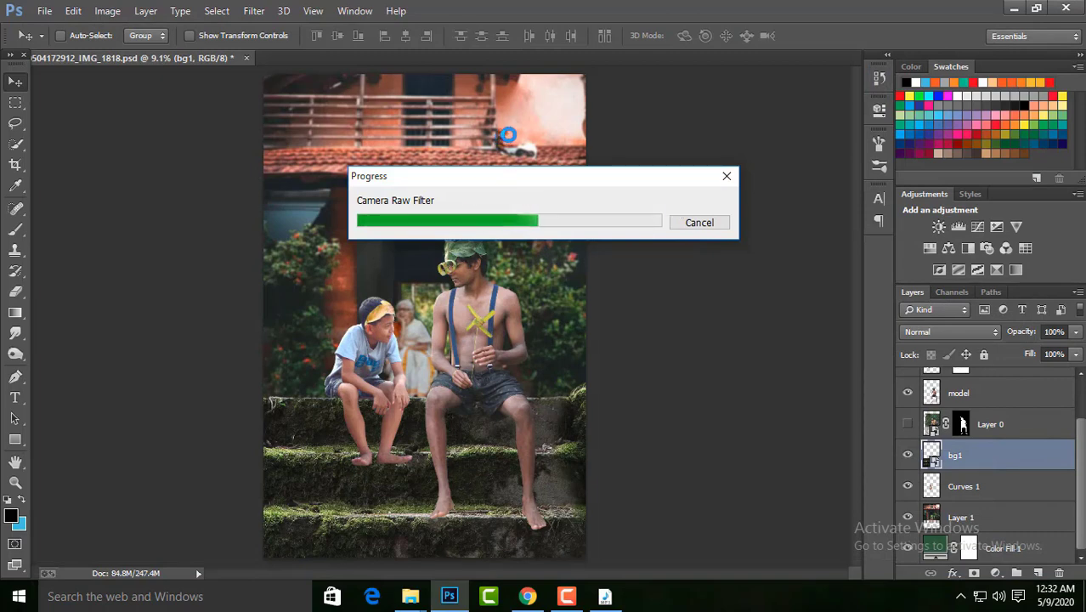
- Merge the child layer into Layer 3
{"action": "scroll", "coordinate": [986, 442], "scroll_direction": "up", "scroll_amount": 1}
{"action": "left_click", "coordinate": [911, 417]}
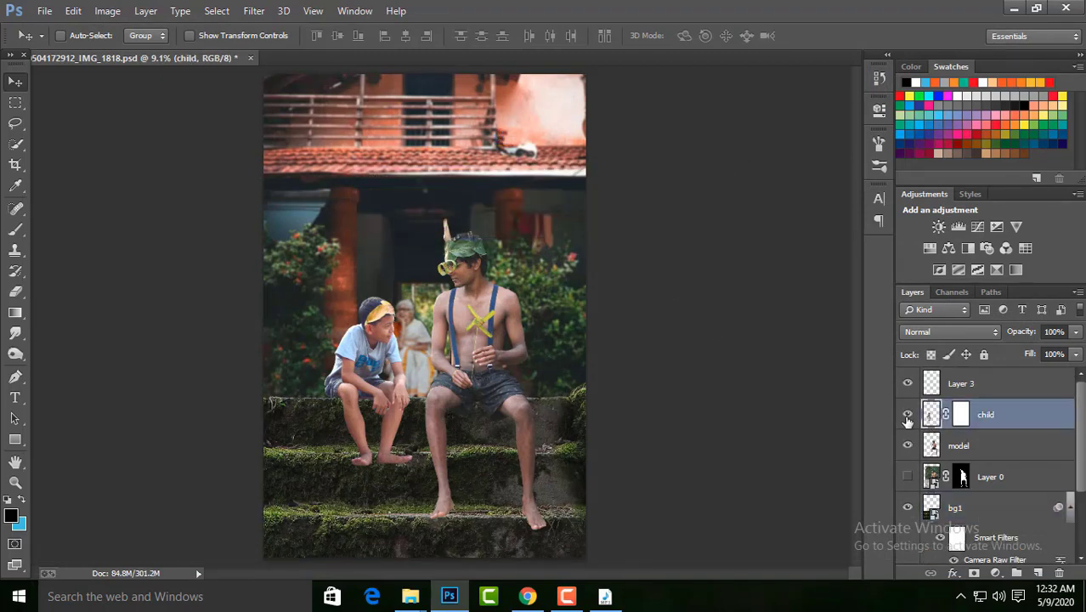
{"action": "left_click", "coordinate": [1028, 387], "text": "ctrl"}
{"action": "right_click", "coordinate": [1029, 387]}
{"action": "left_click", "coordinate": [799, 455]}
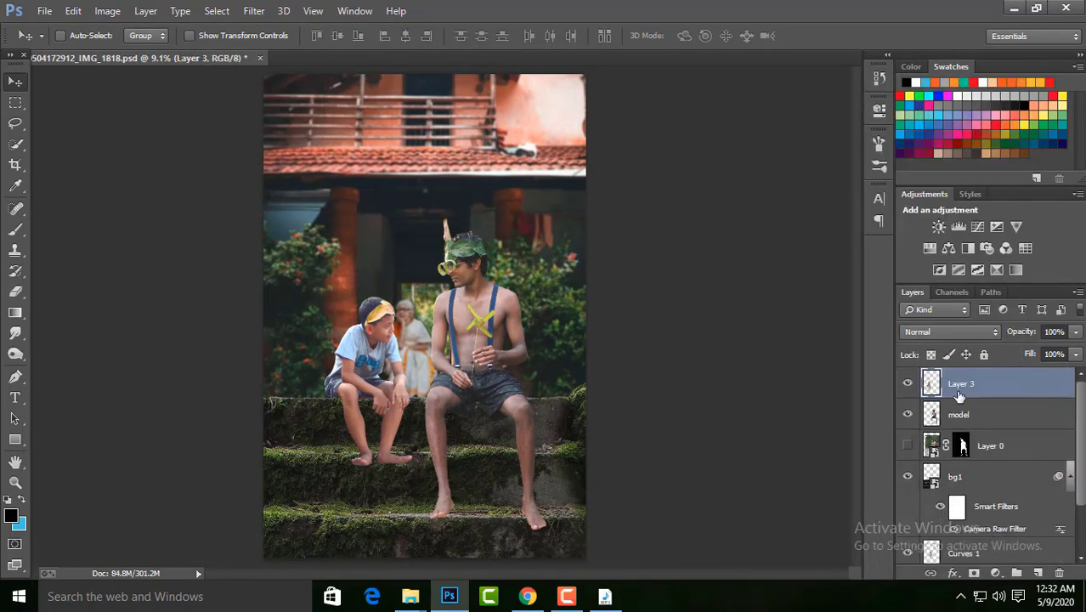
- Add a Curves 2 adjustment lowered to Output 117 at Input 140 and collapse its properties
{"action": "left_click", "coordinate": [977, 226]}
{"action": "mouse_move", "coordinate": [786, 238]}
{"action": "left_mouse_down"}
{"action": "mouse_move", "coordinate": [786, 256]}
{"action": "mouse_move", "coordinate": [777, 249]}
{"action": "mouse_move", "coordinate": [786, 250]}
{"action": "mouse_move", "coordinate": [764, 274]}
{"action": "left_mouse_up"}
{"action": "left_click", "coordinate": [784, 370]}
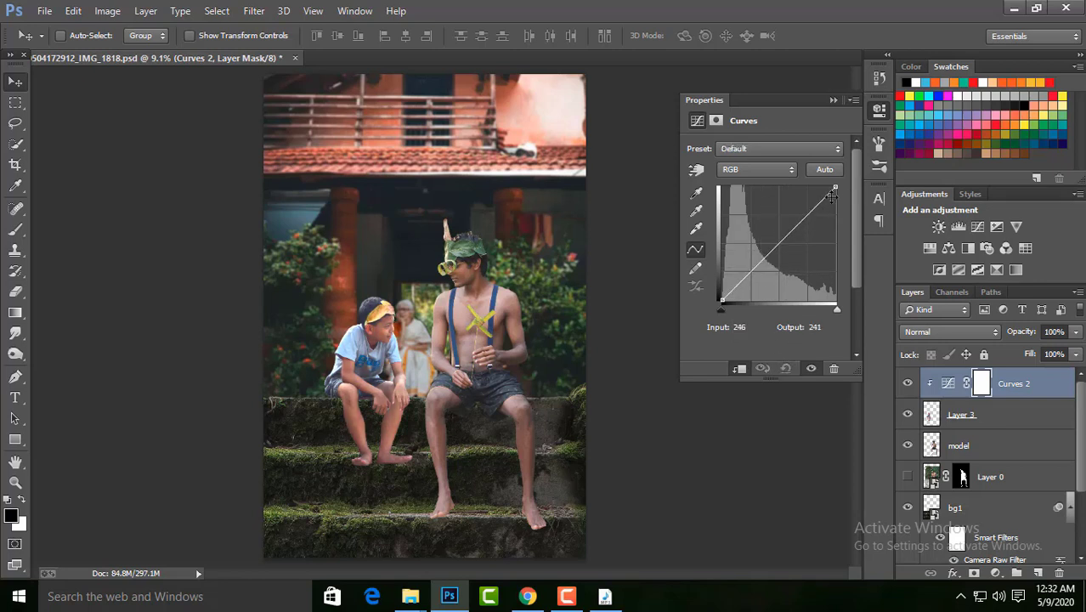
{"action": "left_click", "coordinate": [782, 242]}
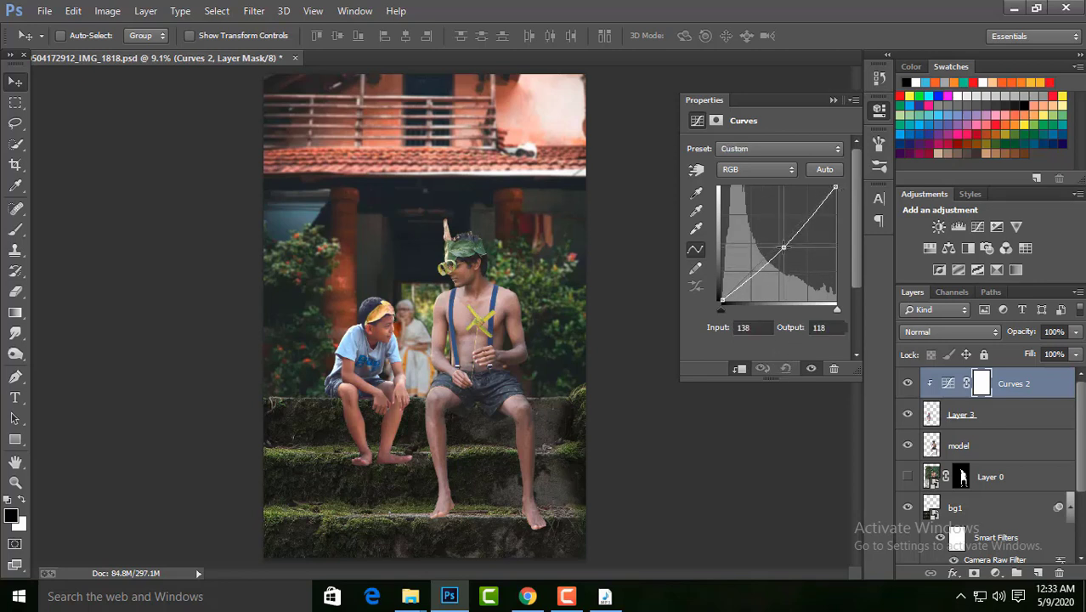
{"action": "left_click", "coordinate": [833, 100]}
{"action": "left_click", "coordinate": [1011, 449]}
- Add a new Layer 4 beneath the model and set its blend mode to Multiply
{"action": "scroll", "coordinate": [442, 429], "scroll_direction": "up", "scroll_amount": 2}
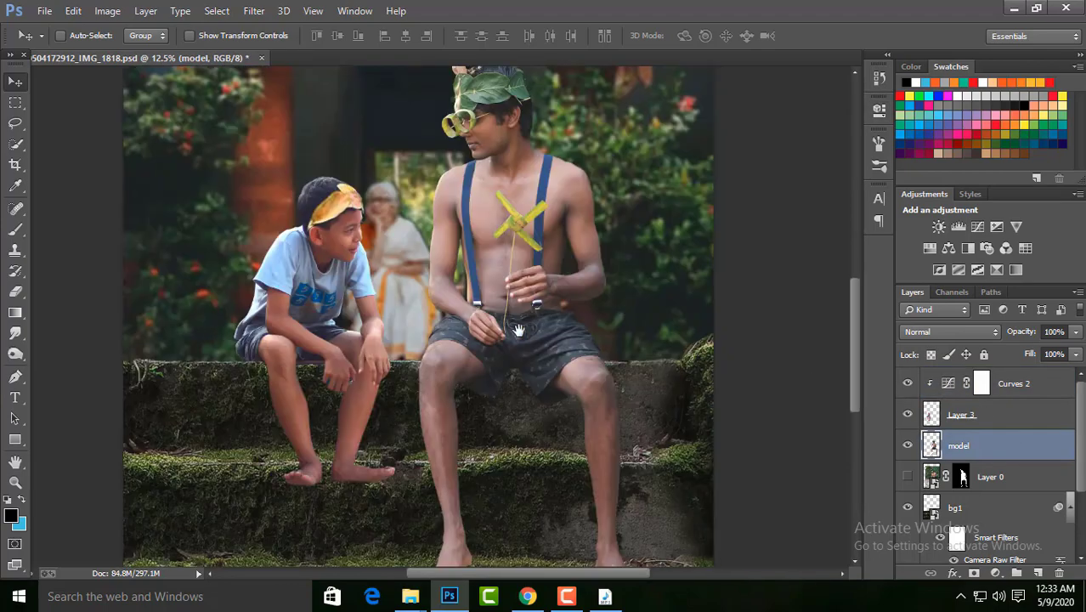
{"action": "scroll", "coordinate": [442, 429], "scroll_direction": "up", "scroll_amount": 1}
{"action": "left_click", "coordinate": [1007, 445]}
{"action": "left_click", "coordinate": [1038, 572]}
{"action": "scroll", "coordinate": [716, 476], "scroll_direction": "up", "scroll_amount": 1}
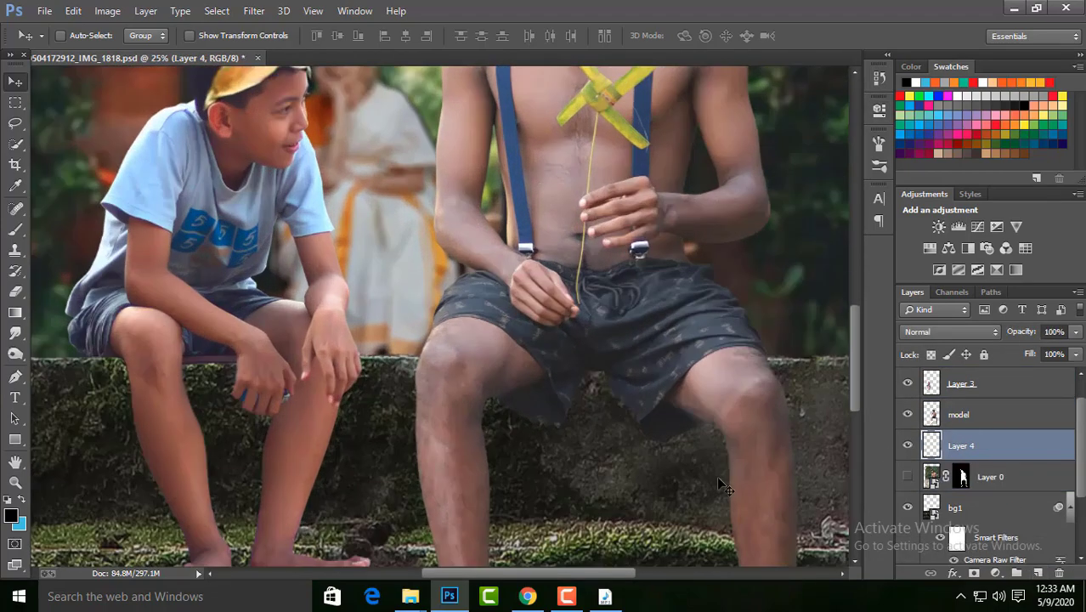
{"action": "scroll", "coordinate": [425, 340], "scroll_direction": "down", "scroll_amount": 3}
{"action": "key", "text": "b"}
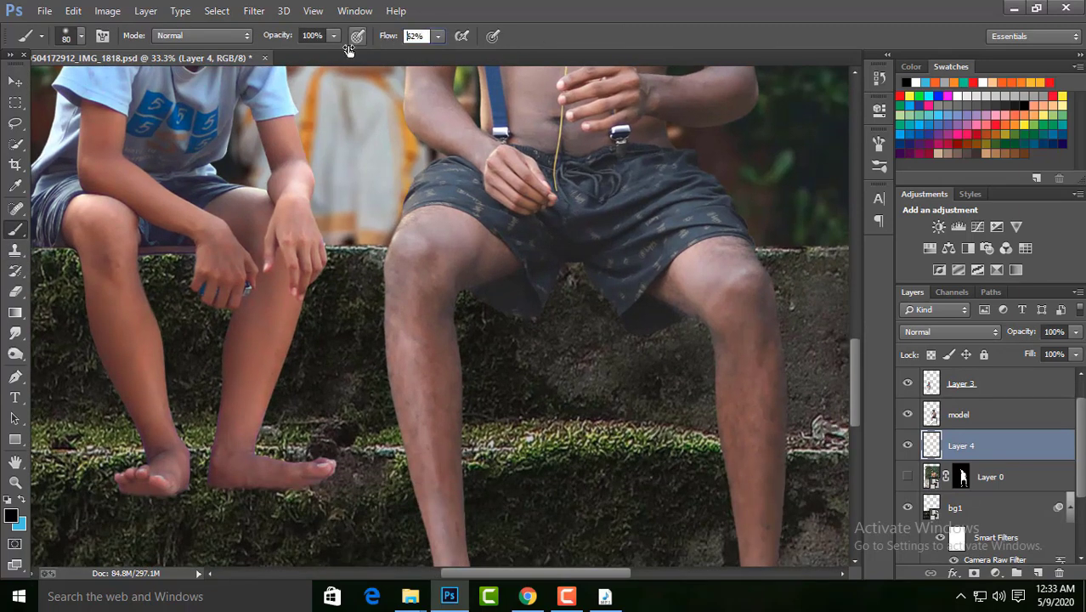
{"action": "left_click", "coordinate": [950, 331]}
{"action": "left_click", "coordinate": [917, 87]}
- Paint soft black shadows on the steps under both boys' legs and feet
{"action": "key", "text": "bracketright"}
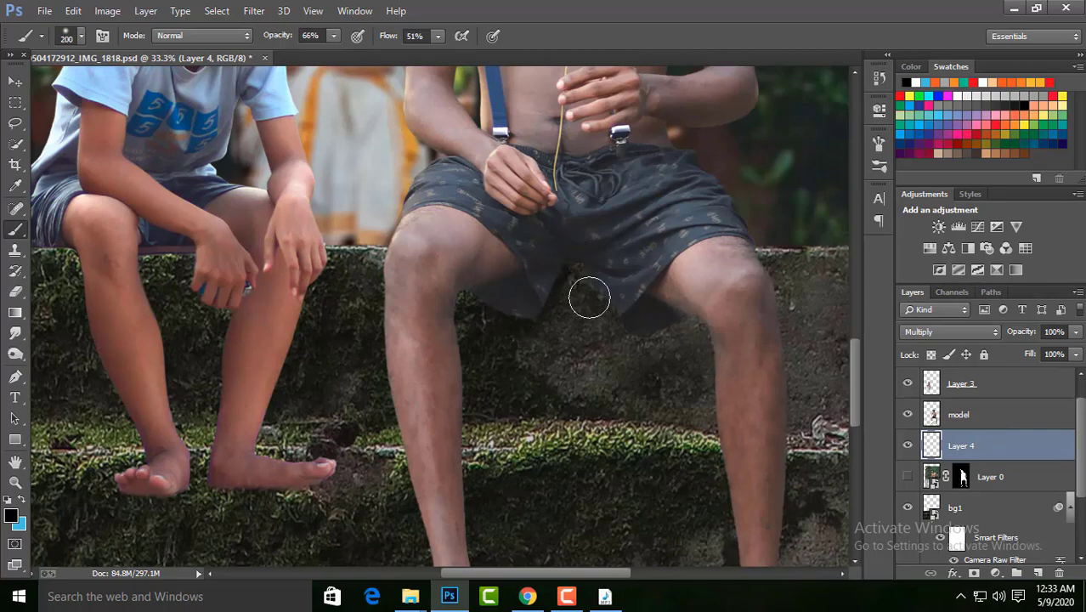
{"action": "scroll", "coordinate": [509, 281], "scroll_direction": "down", "scroll_amount": 2}
{"action": "scroll", "coordinate": [485, 340], "scroll_direction": "down", "scroll_amount": 4}
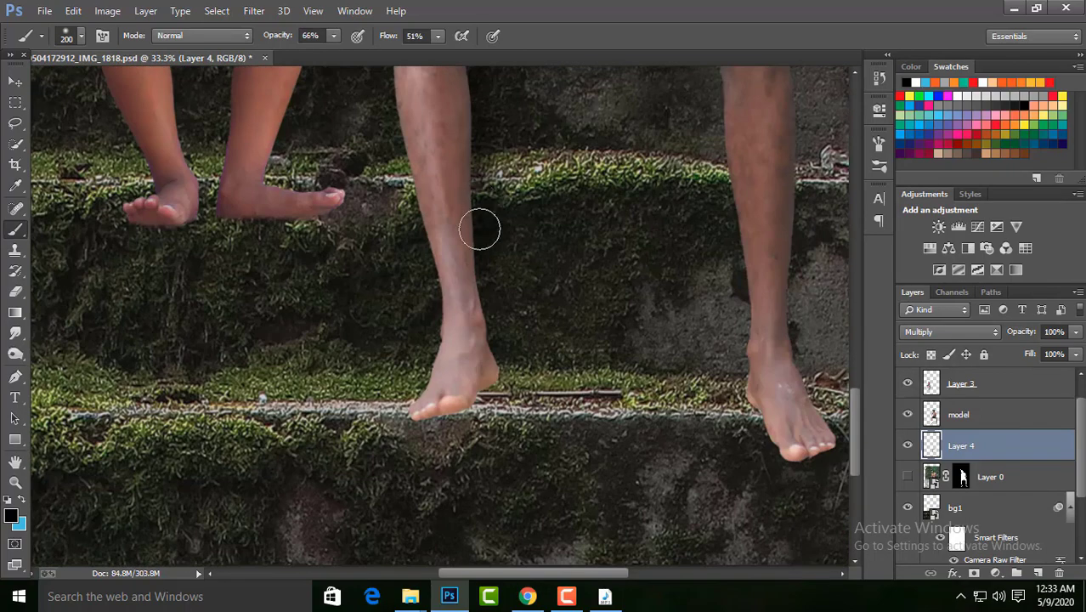
{"action": "left_click_drag", "start_coordinate": [408, 407], "coordinate": [737, 402]}
{"action": "scroll", "coordinate": [629, 323], "scroll_direction": "up", "scroll_amount": 2}
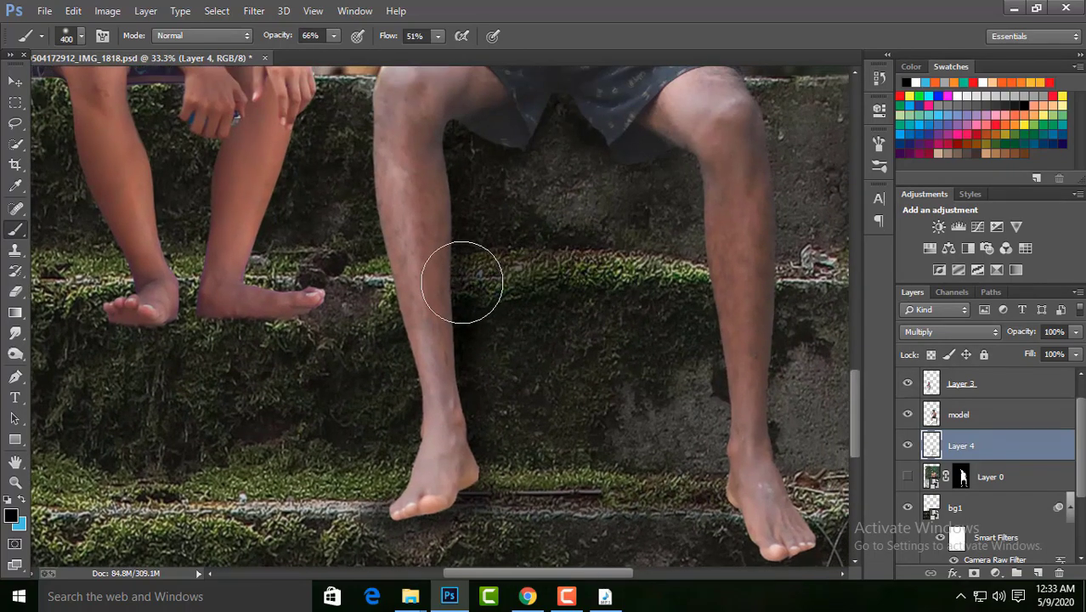
{"action": "key", "text": "bracketright"}
{"action": "key", "text": "bracketright"}
{"action": "key", "text": "bracketright"}
{"action": "scroll", "coordinate": [595, 442], "scroll_direction": "down", "scroll_amount": 4}
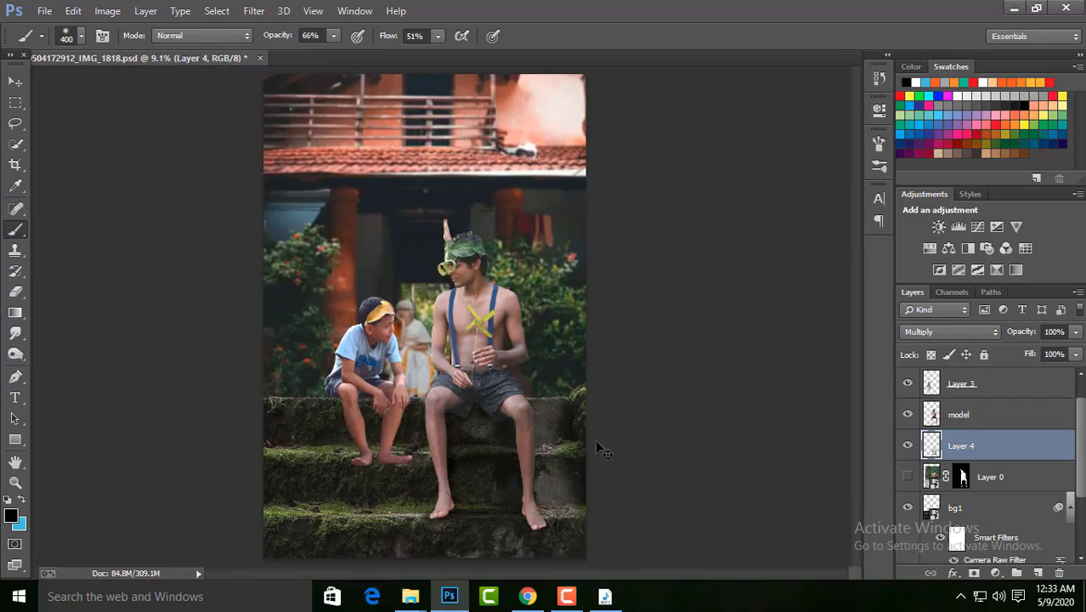
{"action": "scroll", "coordinate": [535, 313], "scroll_direction": "up", "scroll_amount": 1}
{"action": "scroll", "coordinate": [535, 314], "scroll_direction": "up", "scroll_amount": 1}
{"action": "scroll", "coordinate": [586, 273], "scroll_direction": "up", "scroll_amount": 1}
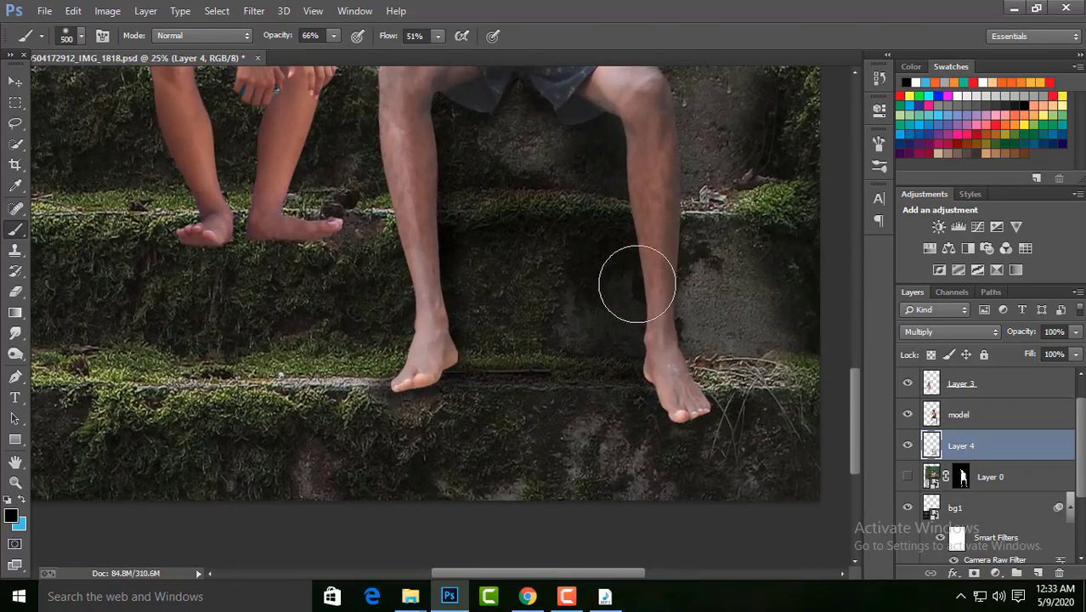
{"action": "scroll", "coordinate": [637, 284], "scroll_direction": "up", "scroll_amount": 2}
{"action": "key", "text": "bracketleft"}
{"action": "key", "text": "bracketleft"}
{"action": "key", "text": "bracketleft"}
{"action": "scroll", "coordinate": [581, 502], "scroll_direction": "down", "scroll_amount": 1}
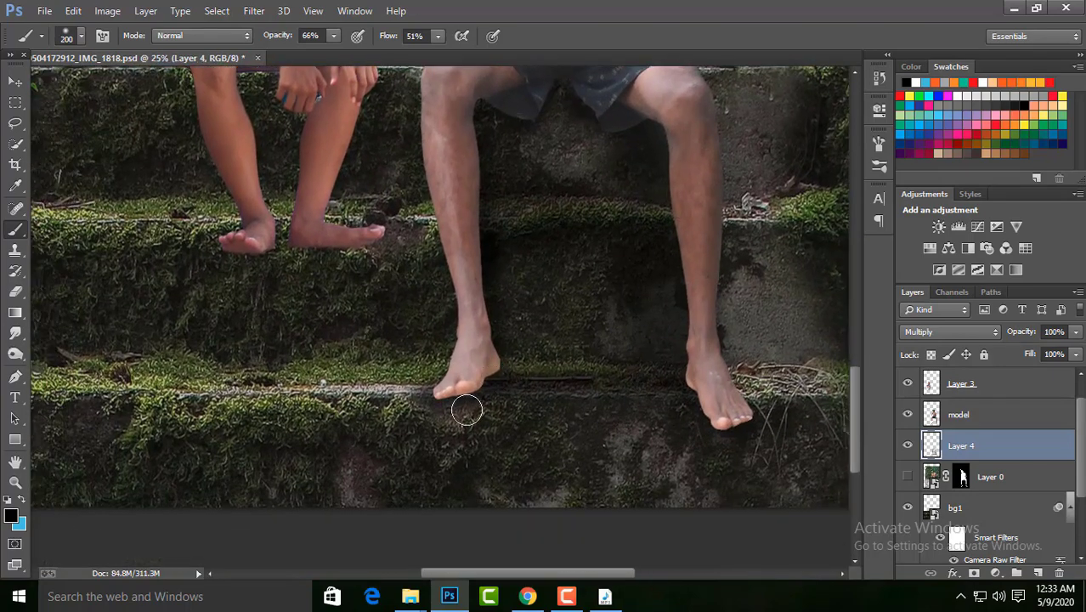
{"action": "scroll", "coordinate": [460, 408], "scroll_direction": "down", "scroll_amount": 2}
{"action": "scroll", "coordinate": [385, 350], "scroll_direction": "up", "scroll_amount": 1}
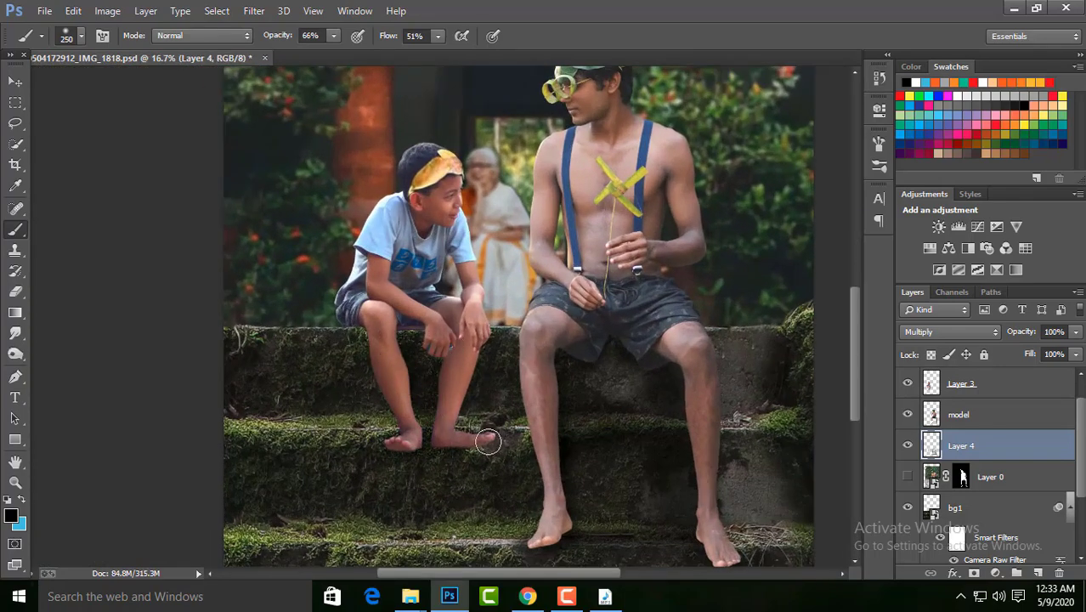
{"action": "scroll", "coordinate": [605, 525], "scroll_direction": "down", "scroll_amount": 2}
{"action": "scroll", "coordinate": [598, 402], "scroll_direction": "up", "scroll_amount": 1}
- Try a Curves adjustment clipped to the model, then reset and delete it
{"action": "left_click", "coordinate": [996, 414]}
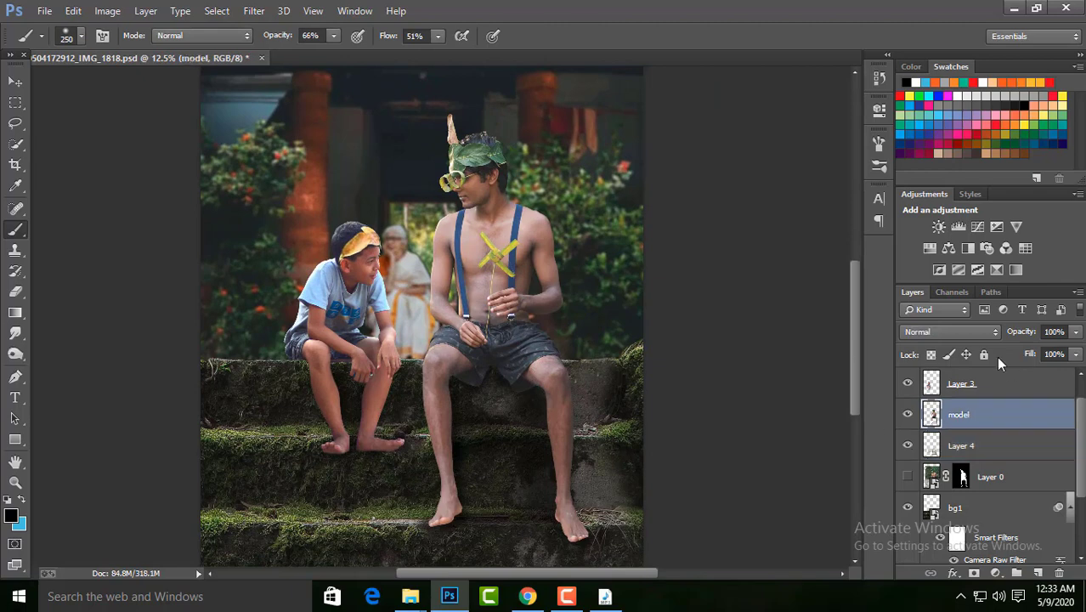
{"action": "left_click", "coordinate": [978, 226]}
{"action": "key", "text": "ctrl+alt+g"}
{"action": "left_click_drag", "start_coordinate": [780, 250], "coordinate": [782, 262]}
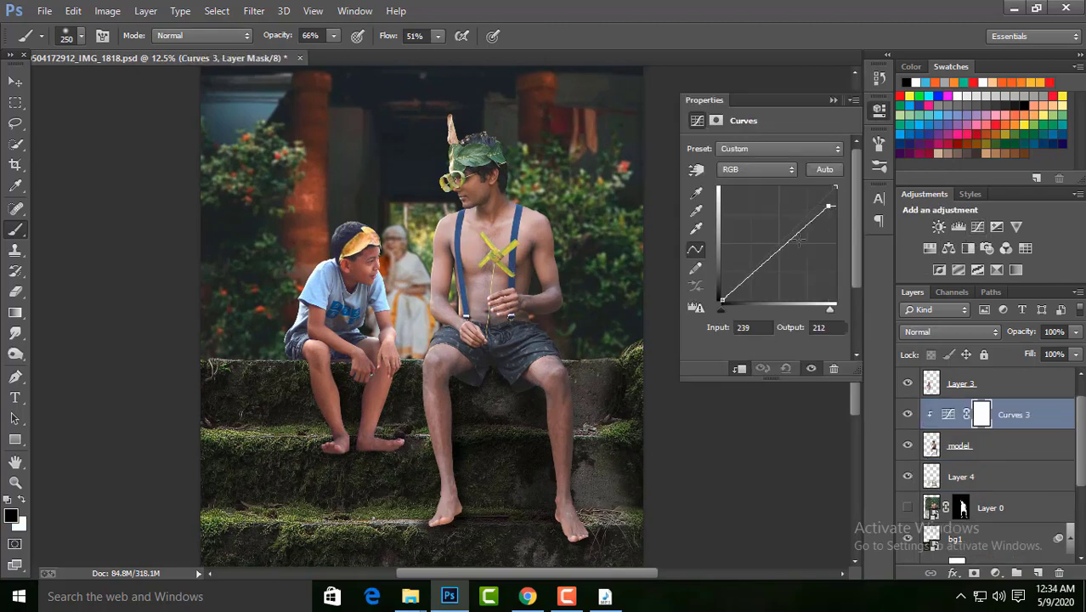
{"action": "left_click", "coordinate": [834, 101]}
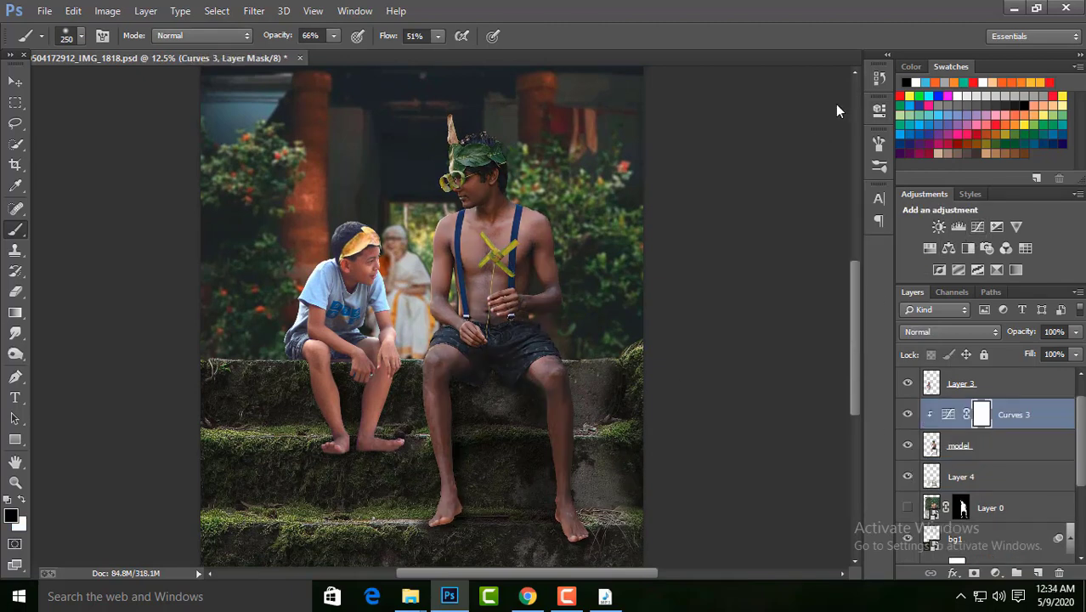
{"action": "left_click", "coordinate": [880, 109]}
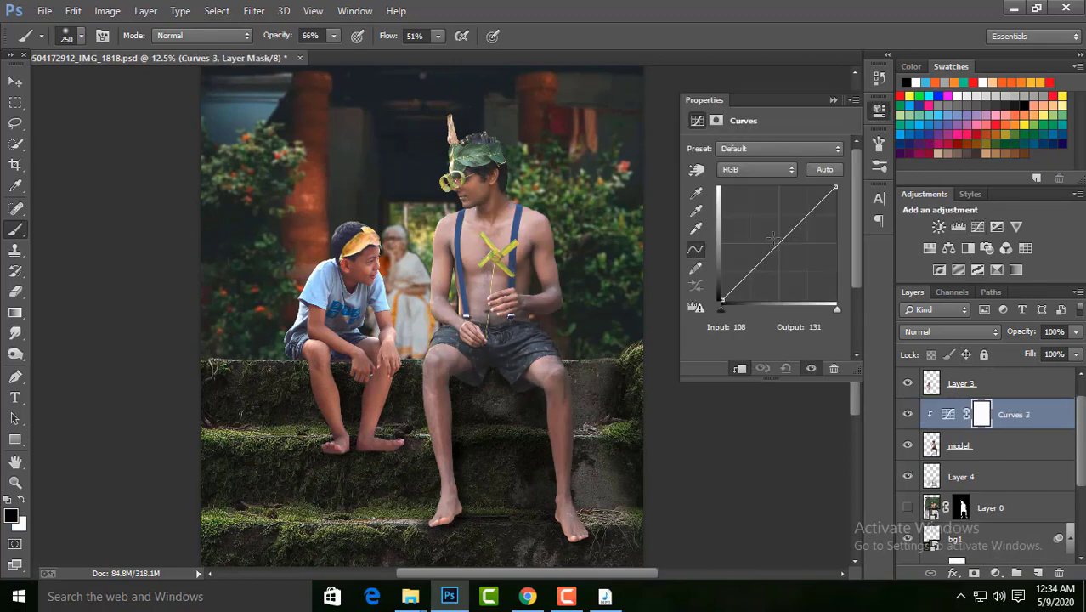
{"action": "left_click_drag", "start_coordinate": [783, 262], "coordinate": [792, 253]}
{"action": "key", "text": "ctrl+alt+z"}
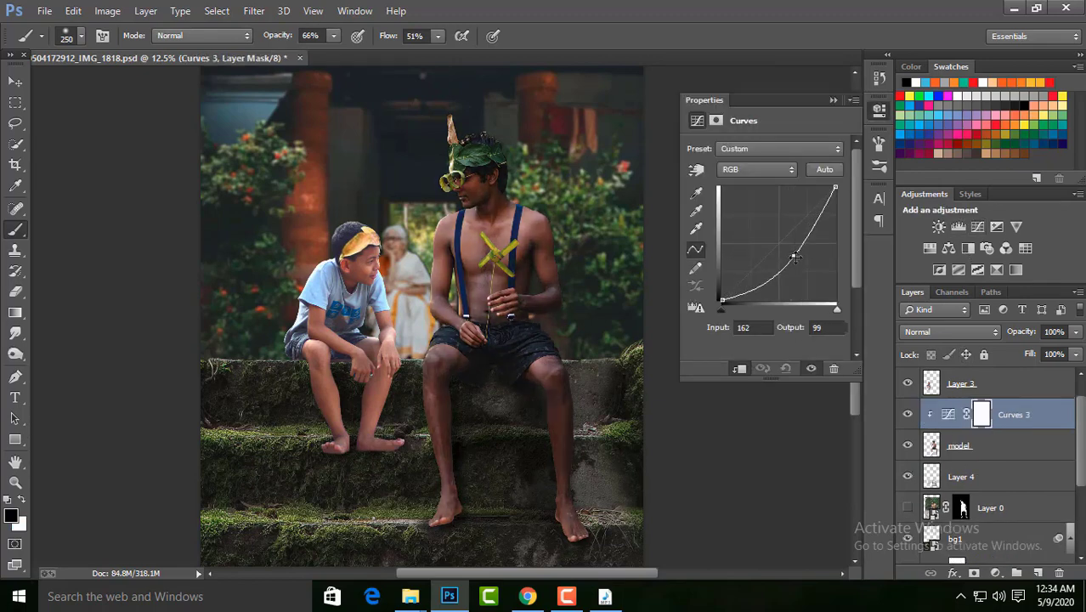
{"action": "key", "text": "ctrl+alt+z"}
{"action": "key", "text": "ctrl+alt+z"}
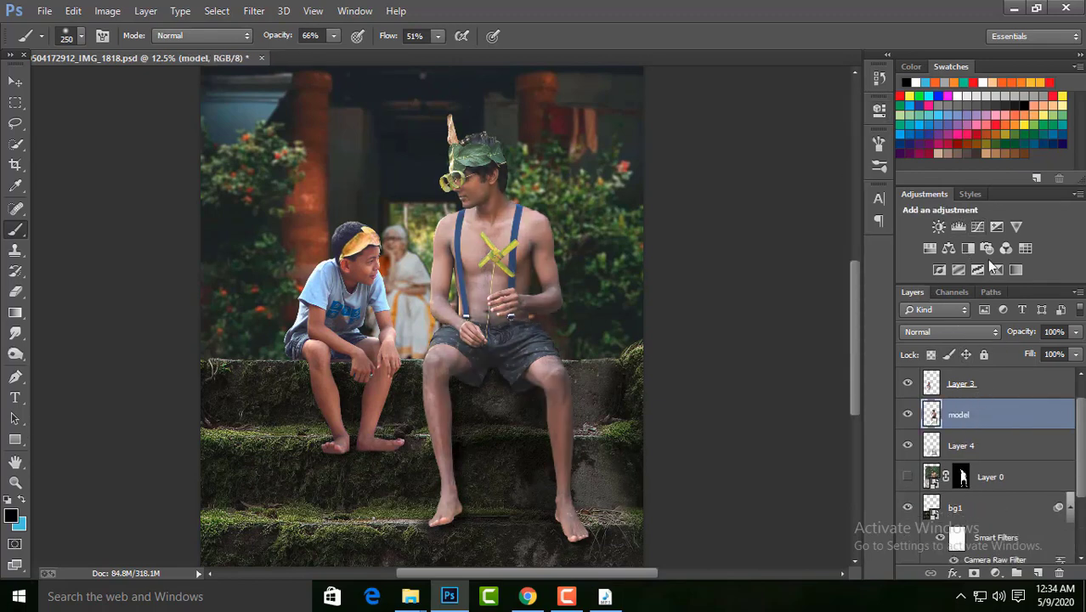
- Try painting a darker tone over the model's legs on a clipped Layer 5, then discard it
{"action": "left_click", "coordinate": [1038, 573]}
{"action": "right_click", "coordinate": [1010, 414]}
{"action": "left_click", "coordinate": [722, 285]}
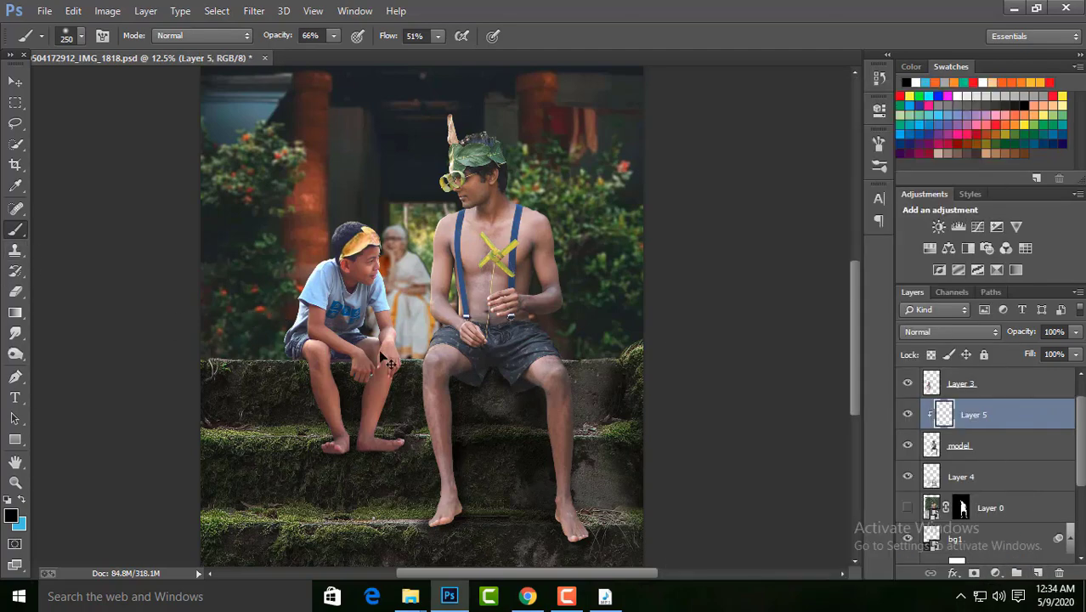
{"action": "scroll", "coordinate": [387, 361], "scroll_direction": "up", "scroll_amount": 1}
{"action": "scroll", "coordinate": [501, 273], "scroll_direction": "down", "scroll_amount": 1}
{"action": "key", "text": "bracketright"}
{"action": "key", "text": "bracketright"}
{"action": "key", "text": "bracketright"}
{"action": "scroll", "coordinate": [502, 477], "scroll_direction": "down", "scroll_amount": 3}
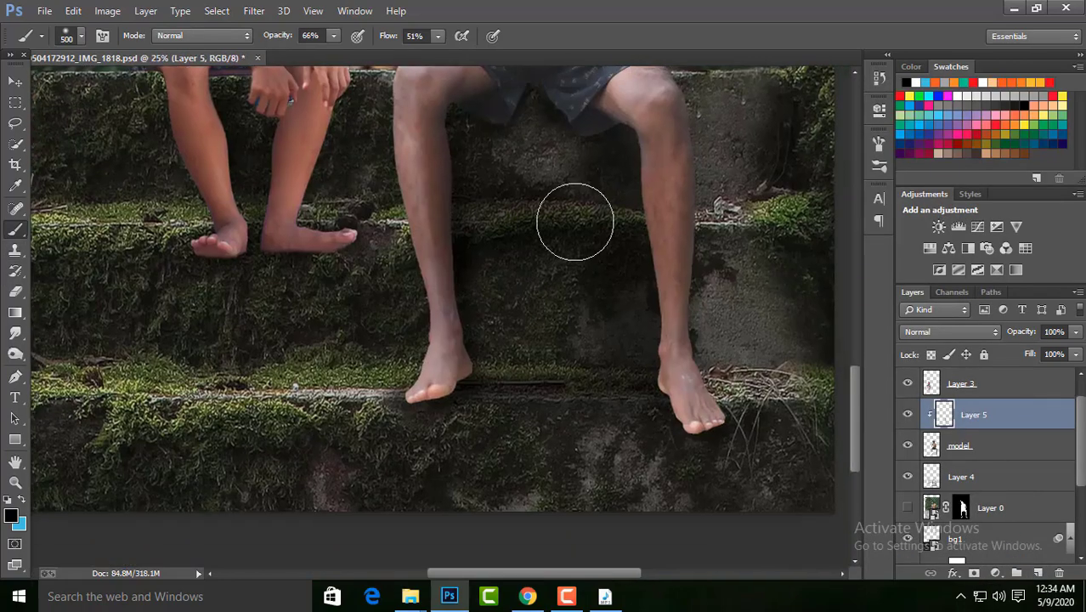
{"action": "mouse_move", "coordinate": [575, 222]}
{"action": "left_mouse_down"}
{"action": "mouse_move", "coordinate": [669, 417]}
{"action": "mouse_move", "coordinate": [498, 356]}
{"action": "mouse_move", "coordinate": [455, 473]}
{"action": "left_mouse_up"}
{"action": "key", "text": "ctrl+0"}
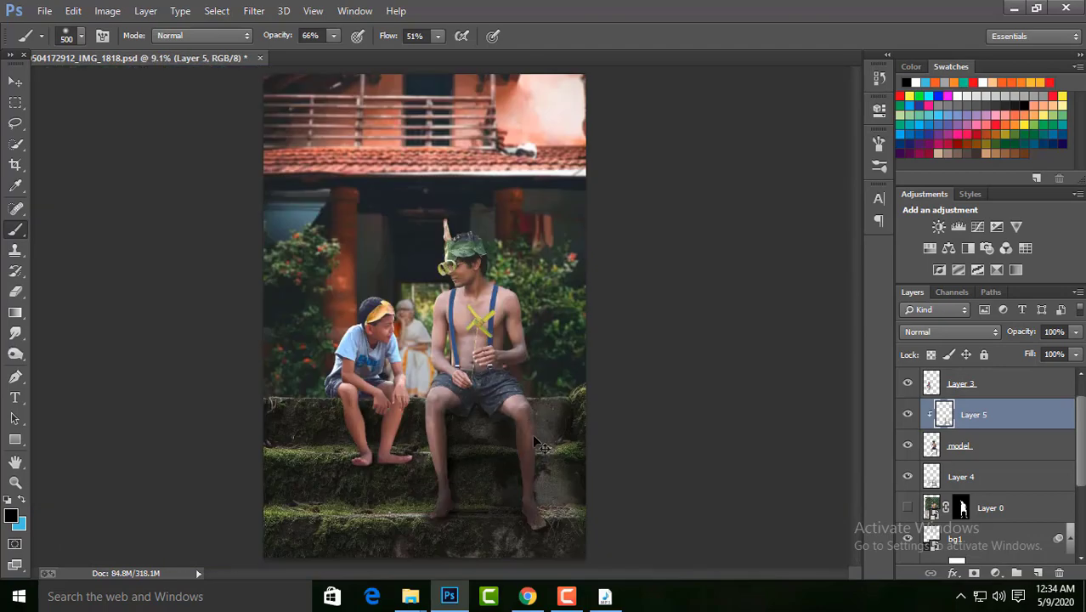
{"action": "key", "text": "ctrl+plus"}
{"action": "key", "text": "Delete"}
- Add a Curves adjustment clipped to the model, lowering the white point to 224
{"action": "left_click", "coordinate": [977, 226]}
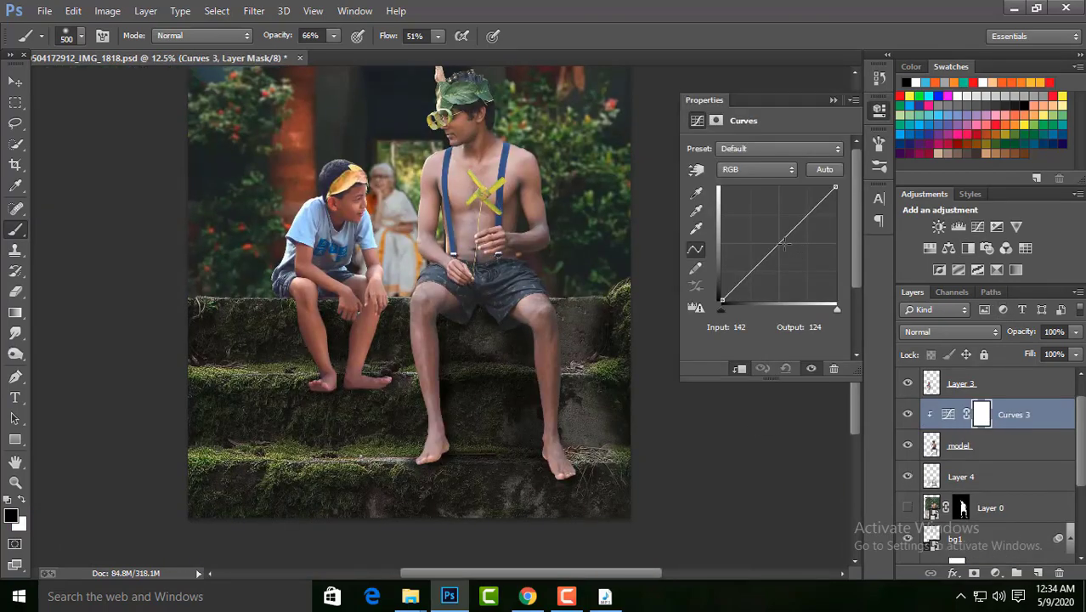
{"action": "left_click_drag", "start_coordinate": [784, 244], "coordinate": [776, 274]}
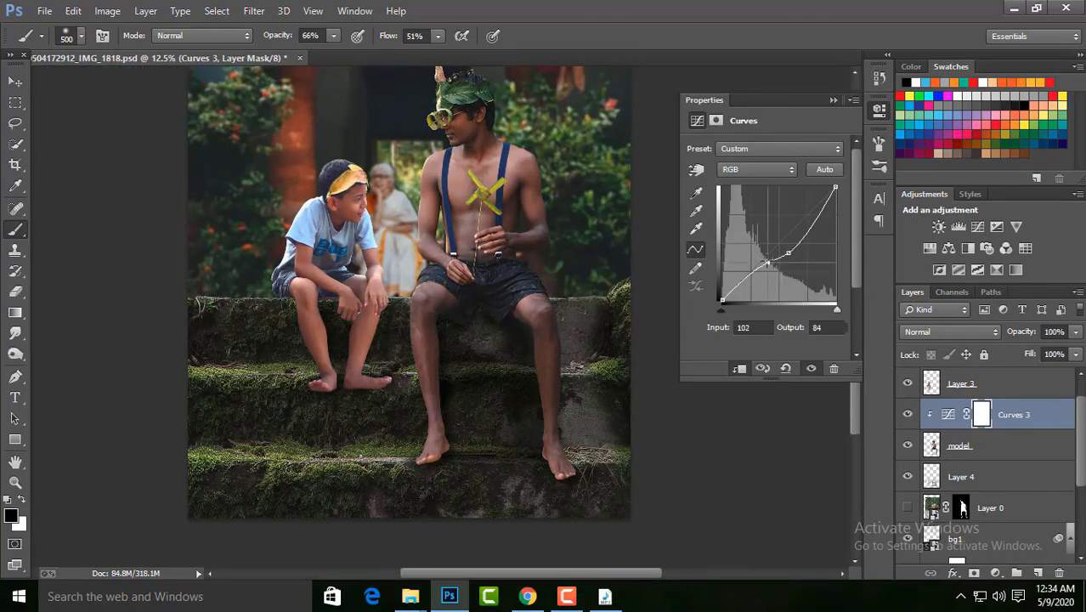
{"action": "left_click", "coordinate": [785, 368]}
{"action": "left_click_drag", "start_coordinate": [789, 233], "coordinate": [789, 250]}
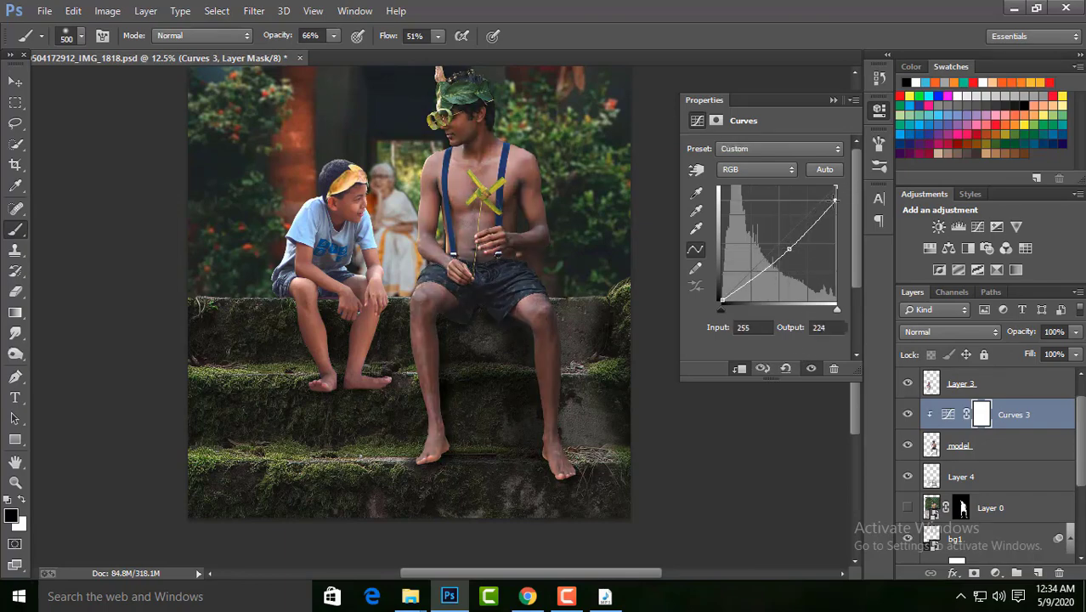
{"action": "left_click", "coordinate": [833, 99]}
{"action": "key", "text": "ctrl+plus"}
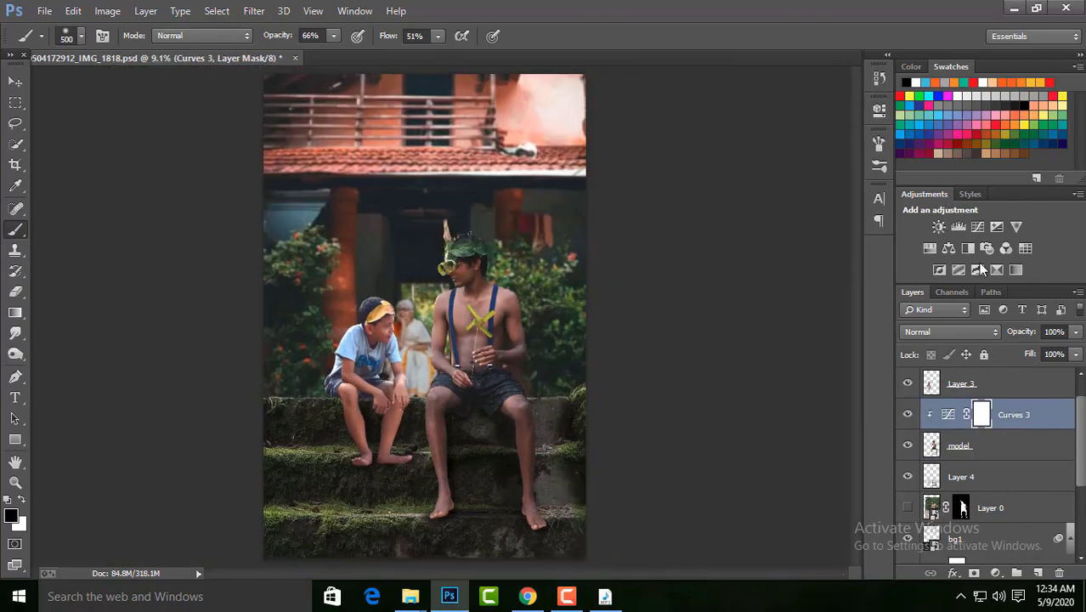
- Add a Warming Filter (85) photo filter at 35% density, clipped to the model
{"action": "left_click", "coordinate": [987, 248]}
{"action": "left_click", "coordinate": [741, 370]}
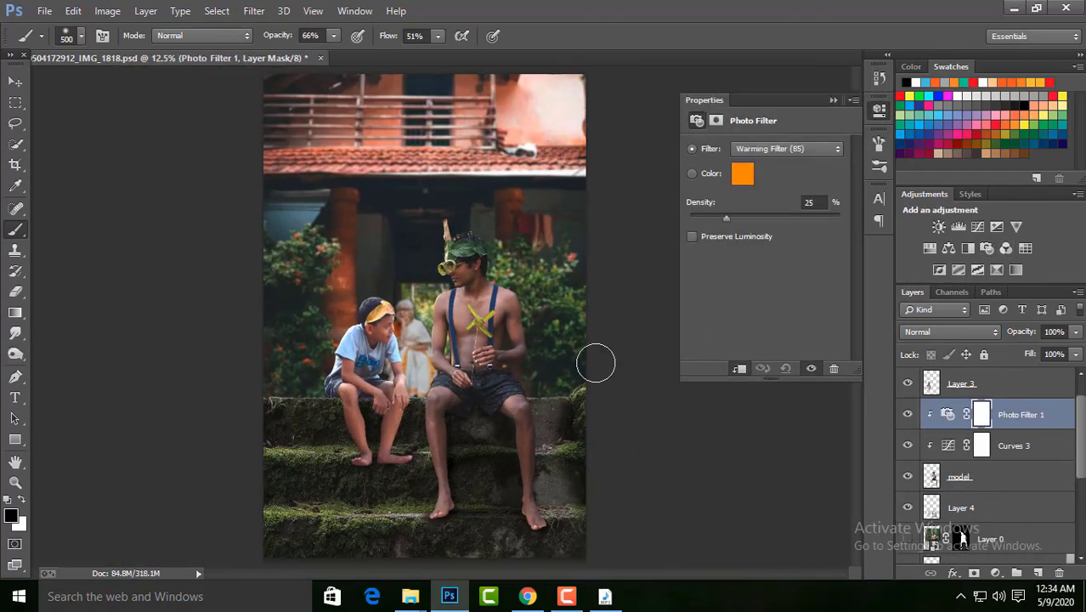
{"action": "key", "text": "ctrl+plus"}
{"action": "key", "text": "ctrl+plus"}
{"action": "key", "text": "ctrl+plus"}
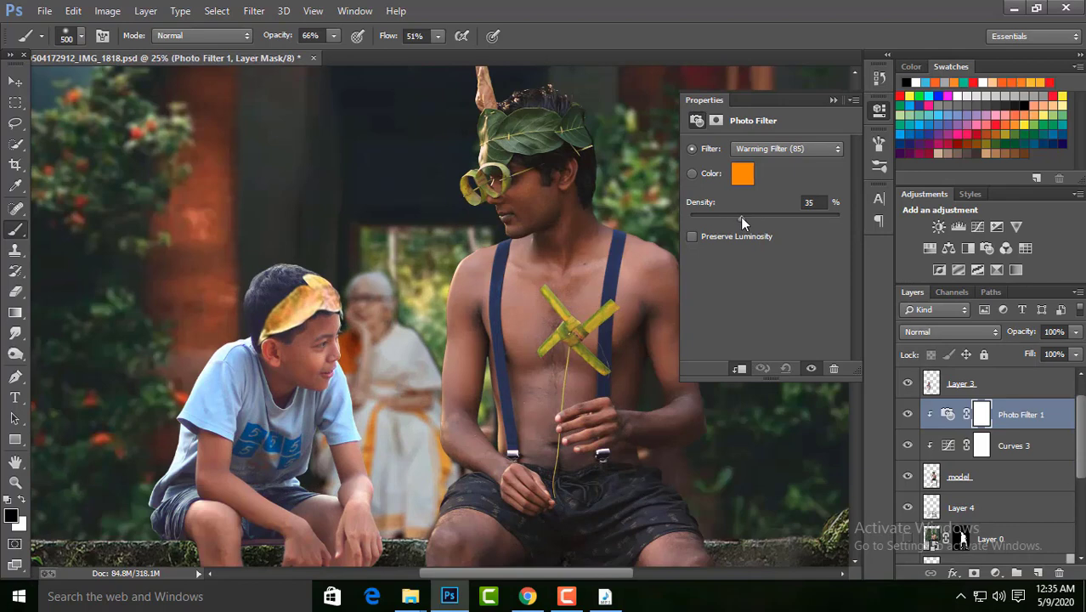
{"action": "left_click", "coordinate": [832, 100]}
{"action": "key", "text": "ctrl+minus"}
{"action": "key", "text": "ctrl+minus"}
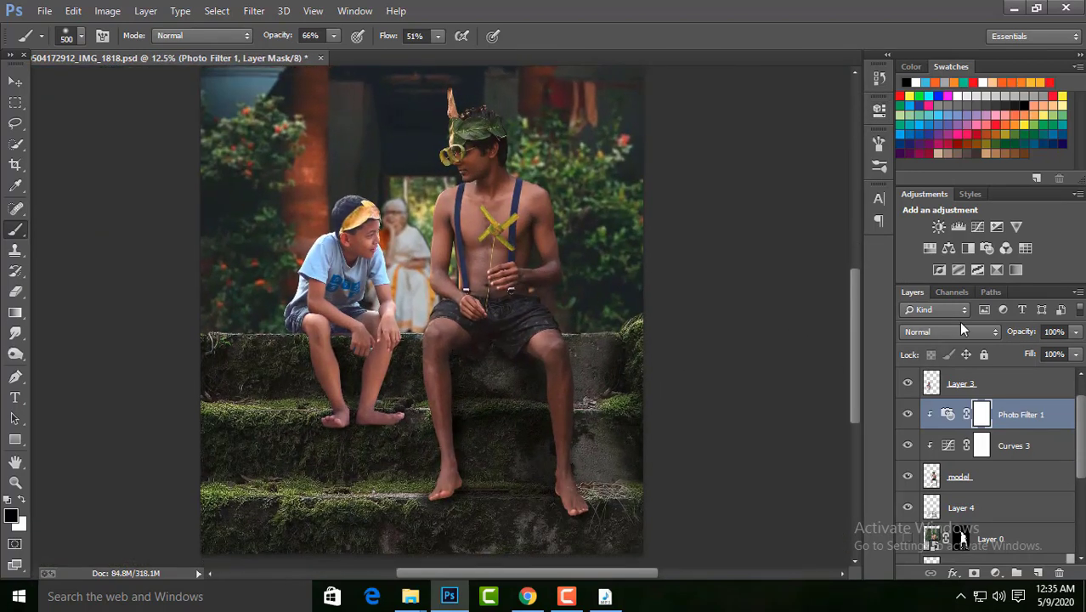
{"action": "key", "text": "ctrl+minus"}
- Add a clipped Hue/Saturation on Reds with saturation +36 and lightness +29
{"action": "left_click", "coordinate": [948, 248]}
{"action": "left_click", "coordinate": [778, 169]}
{"action": "left_click", "coordinate": [748, 182]}
{"action": "left_click", "coordinate": [739, 368]}
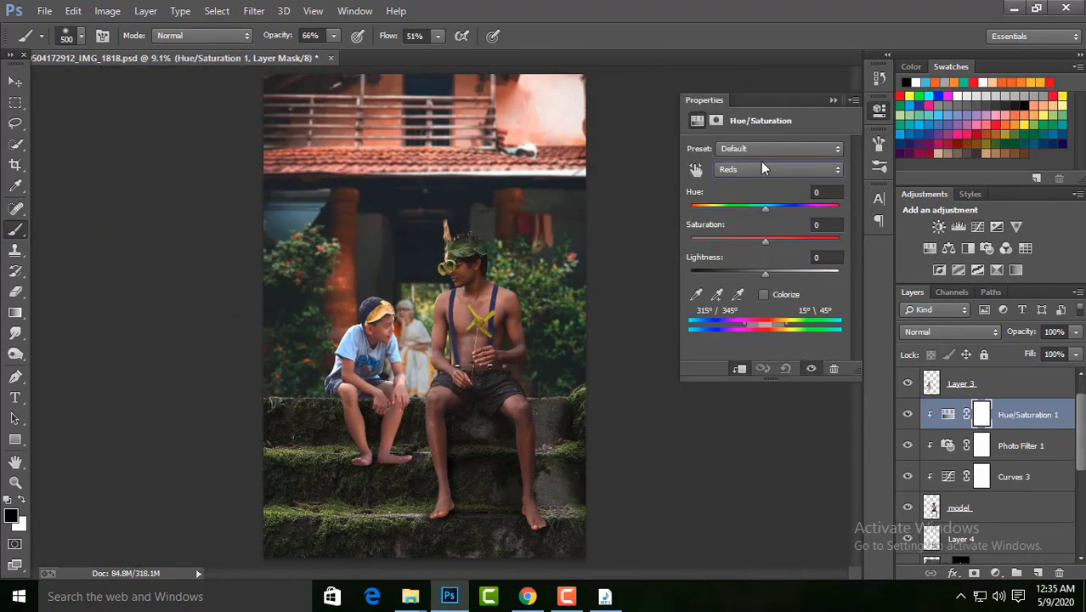
{"action": "left_click", "coordinate": [762, 169]}
{"action": "left_click", "coordinate": [739, 198]}
{"action": "left_click_drag", "start_coordinate": [765, 241], "coordinate": [792, 241]}
{"action": "key", "text": "ctrl+plus"}
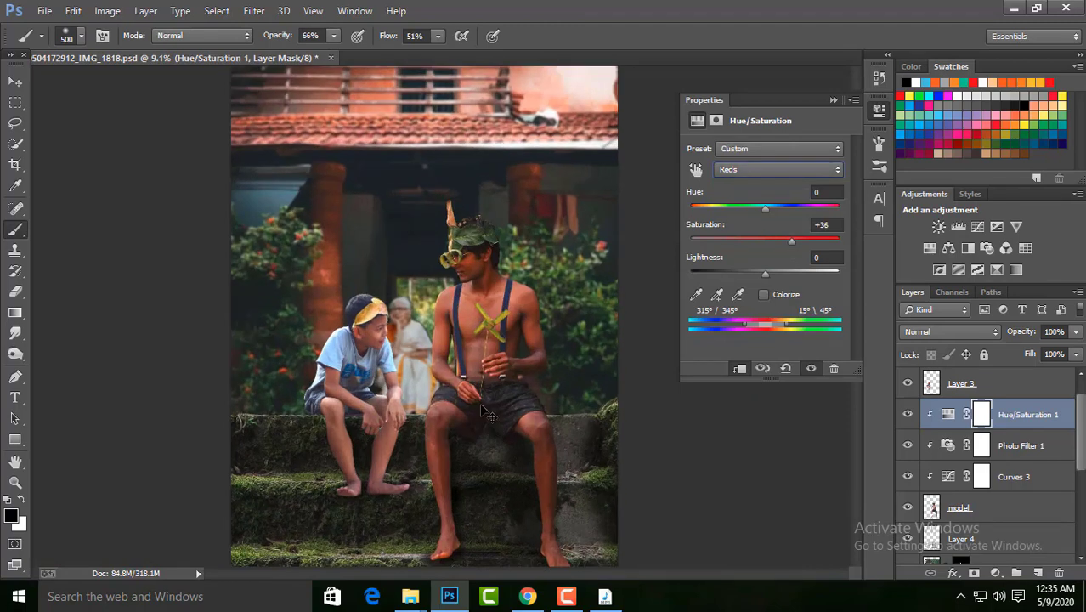
{"action": "key", "text": "ctrl+plus"}
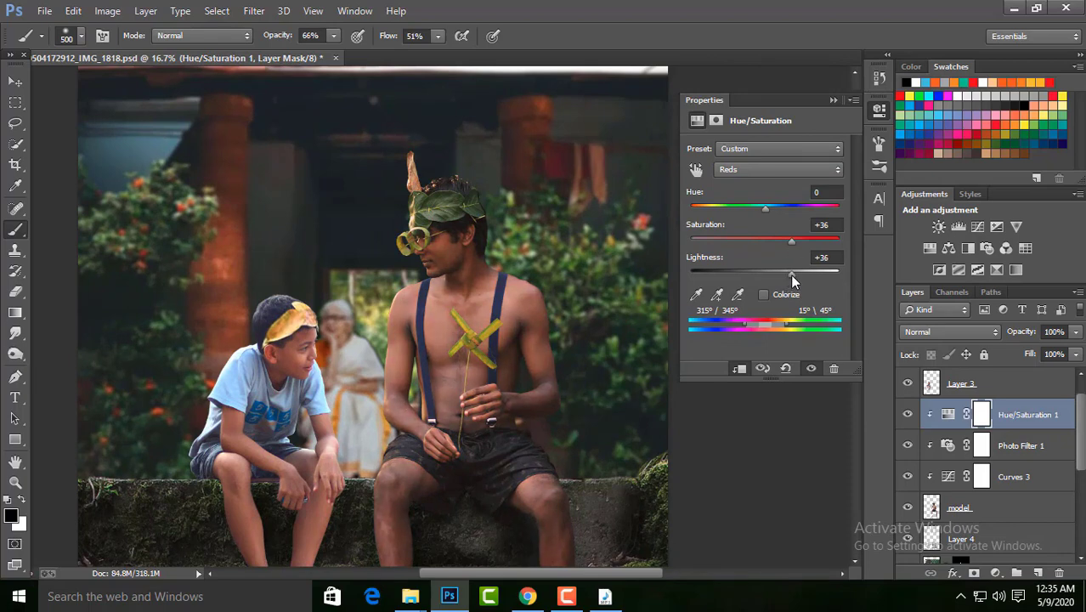
- Adjust the Yellows range in Hue/Saturation to Hue -13, Saturation -10, Lightness +24
{"action": "left_click", "coordinate": [753, 169]}
{"action": "left_click", "coordinate": [744, 212]}
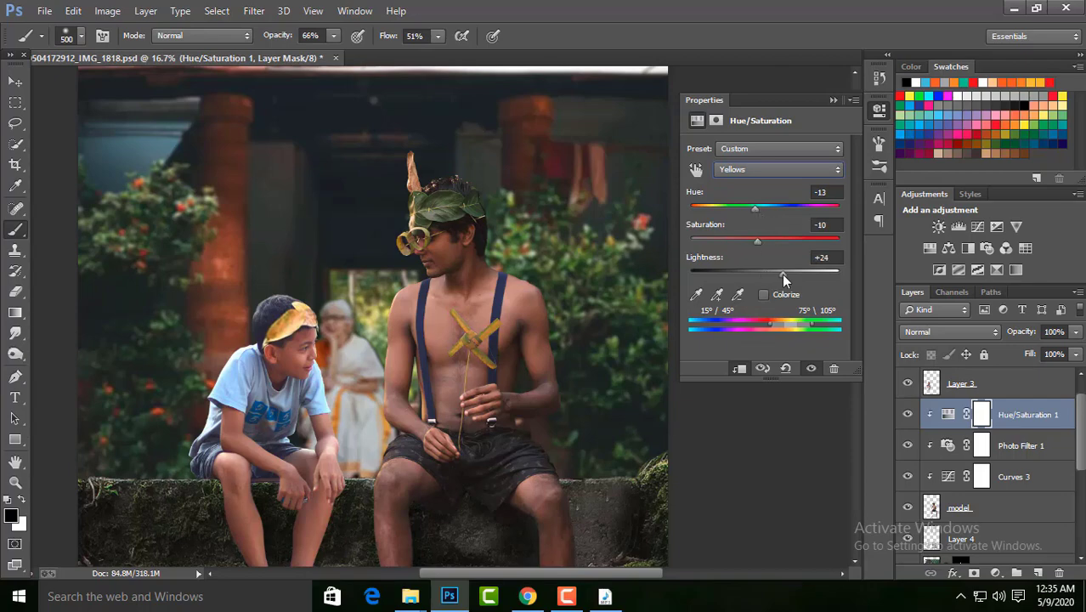
{"action": "left_click", "coordinate": [833, 99]}
- Fit the image on screen and compare it with and without the hue adjustment
{"action": "scroll", "coordinate": [702, 461], "scroll_direction": "down", "scroll_amount": 1}
{"action": "scroll", "coordinate": [553, 376], "scroll_direction": "up", "scroll_amount": 2}
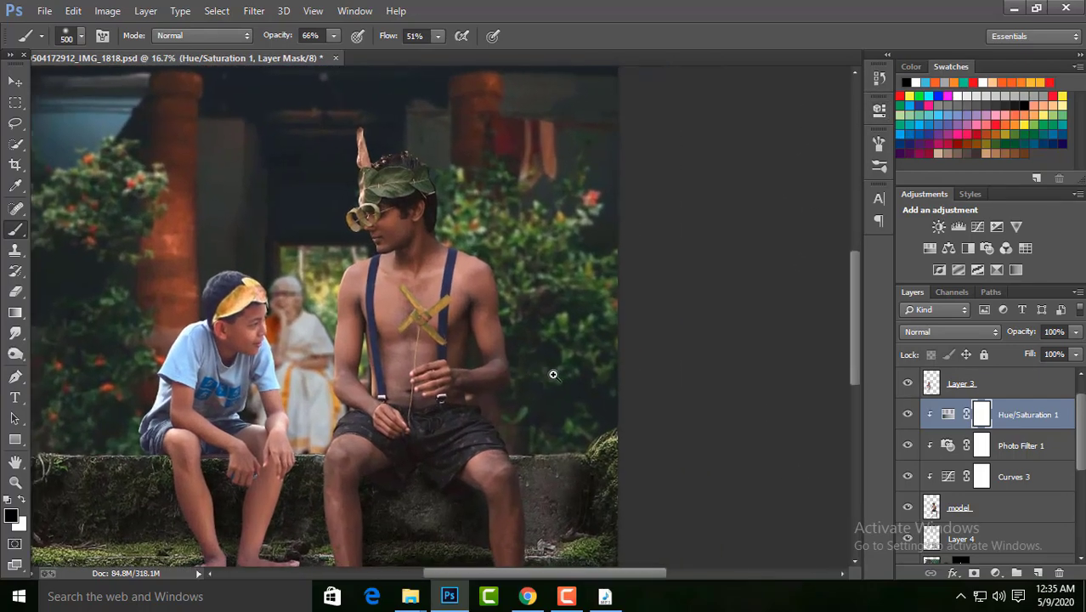
{"action": "scroll", "coordinate": [552, 376], "scroll_direction": "up", "scroll_amount": 1}
{"action": "key", "text": "ctrl+0"}
{"action": "left_click", "coordinate": [907, 415]}
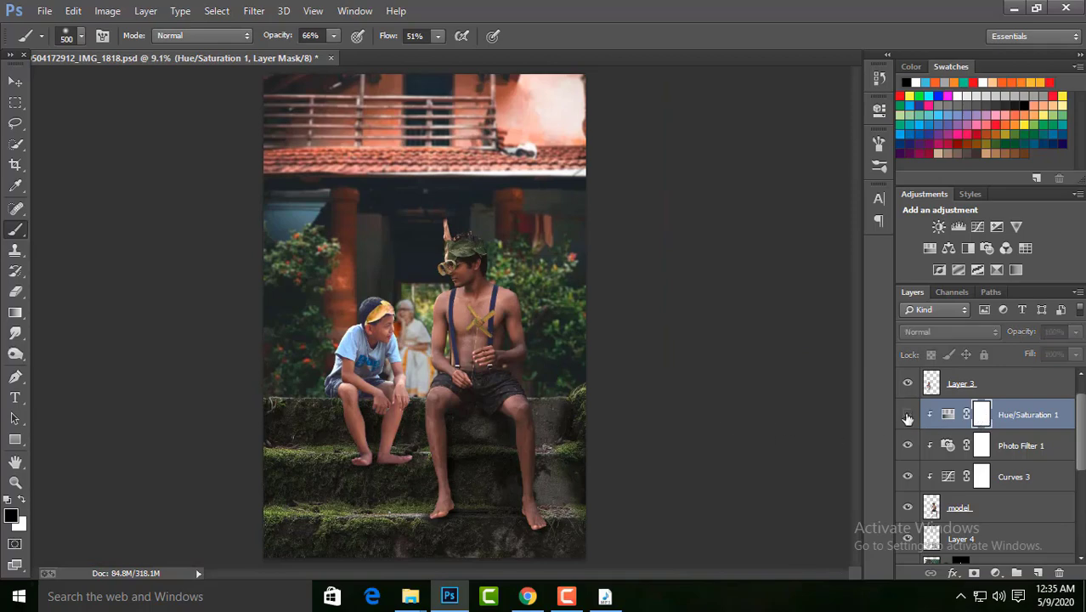
- Paint the hue mask over the pinwheel arms and the leaf eyeglass loops
{"action": "scroll", "coordinate": [350, 288], "scroll_direction": "up", "scroll_amount": 2}
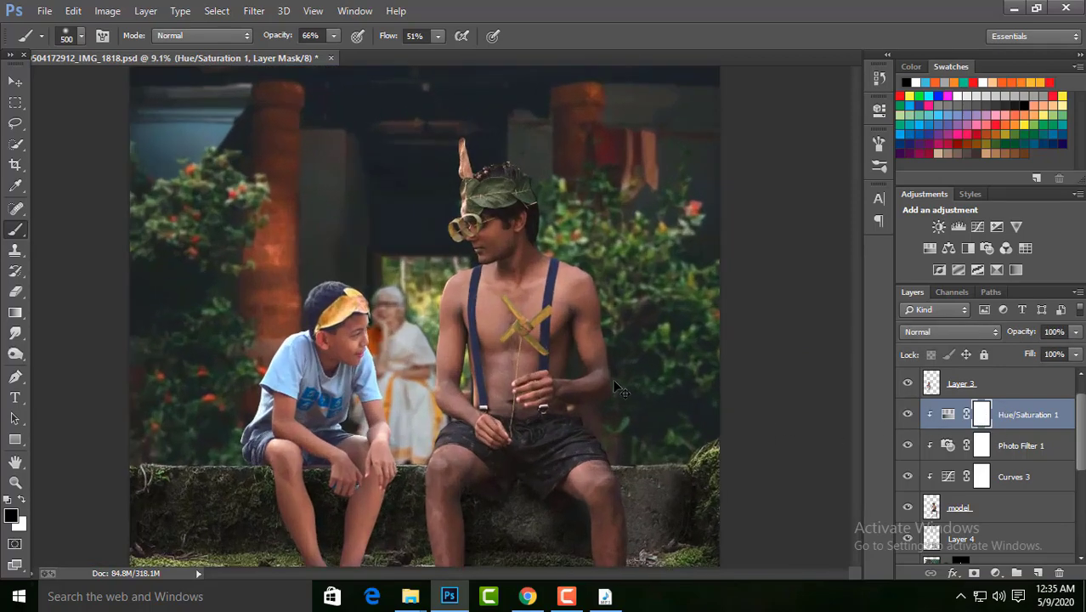
{"action": "scroll", "coordinate": [408, 293], "scroll_direction": "up", "scroll_amount": 2}
{"action": "scroll", "coordinate": [446, 291], "scroll_direction": "up", "scroll_amount": 2}
{"action": "scroll", "coordinate": [559, 289], "scroll_direction": "up", "scroll_amount": 1}
{"action": "key", "text": "bracketleft"}
{"action": "key", "text": "bracketleft"}
{"action": "key", "text": "bracketleft"}
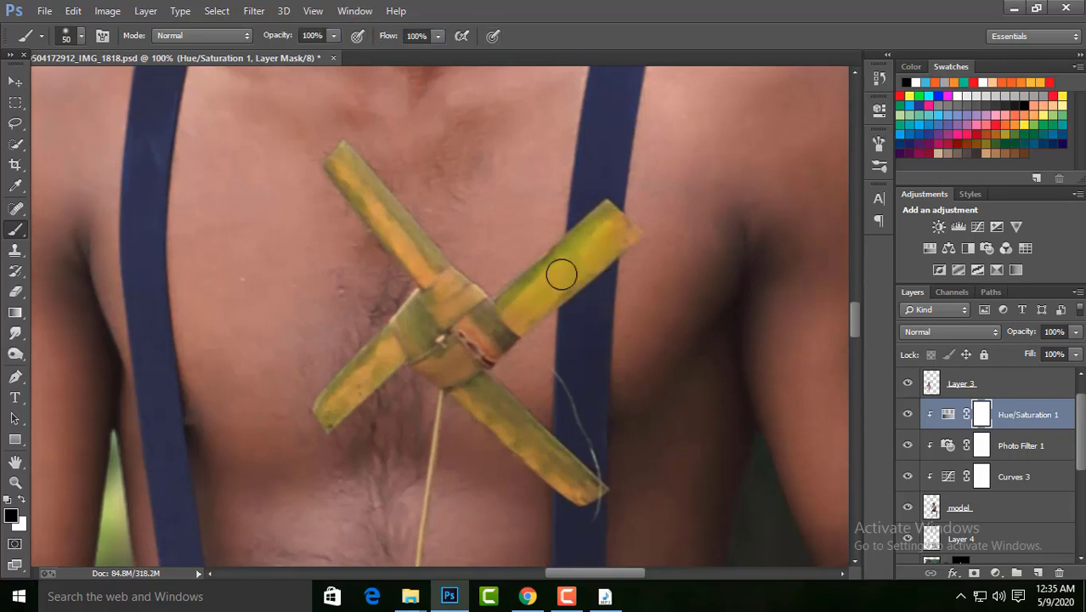
{"action": "left_click_drag", "start_coordinate": [414, 271], "coordinate": [348, 163]}
{"action": "left_click_drag", "start_coordinate": [395, 353], "coordinate": [329, 410]}
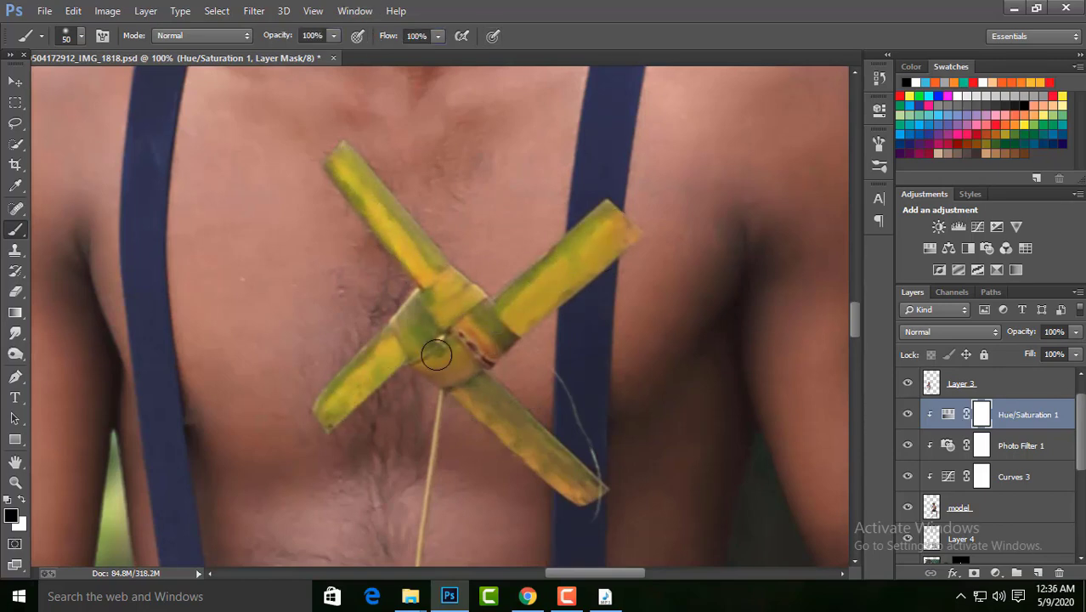
{"action": "key", "text": "bracketright"}
{"action": "mouse_move", "coordinate": [491, 364]}
{"action": "left_mouse_down"}
{"action": "mouse_move", "coordinate": [533, 315]}
{"action": "mouse_move", "coordinate": [466, 222]}
{"action": "left_mouse_up"}
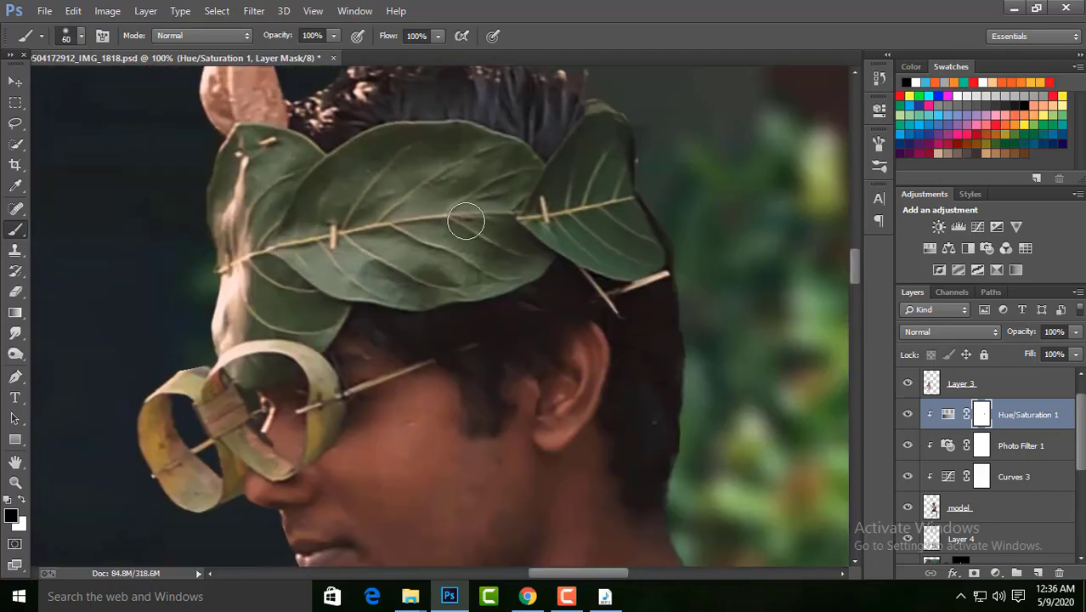
{"action": "key", "text": "bracketright"}
{"action": "left_click_drag", "start_coordinate": [174, 456], "coordinate": [240, 385]}
{"action": "key", "text": "bracketleft"}
- Scroll around the image to inspect the masked pinwheel and glasses
{"action": "scroll", "coordinate": [510, 228], "scroll_direction": "down", "scroll_amount": 5}
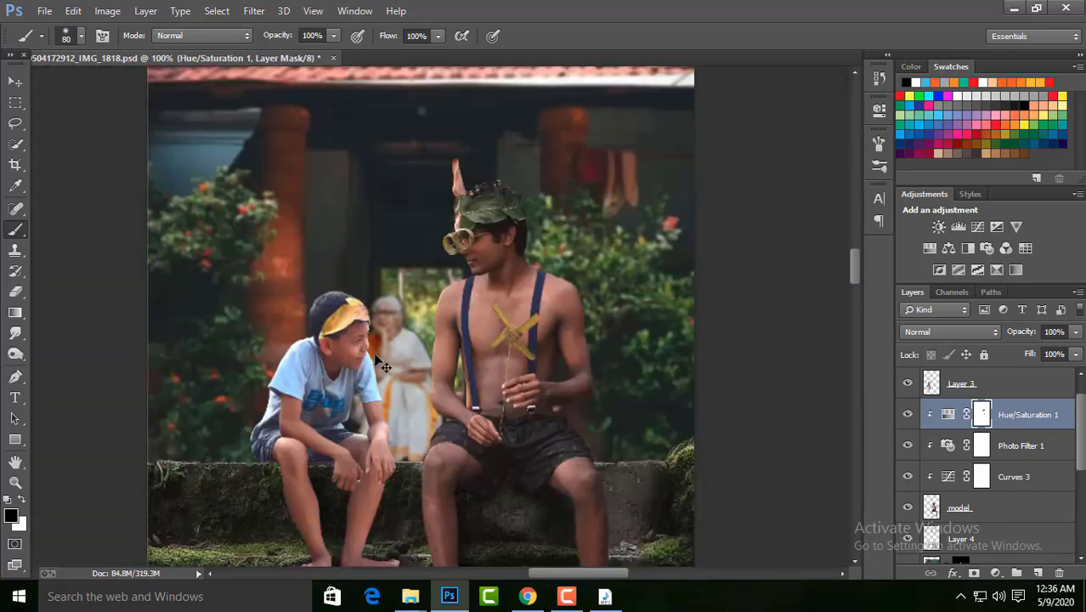
{"action": "scroll", "coordinate": [510, 228], "scroll_direction": "down", "scroll_amount": 1}
{"action": "scroll", "coordinate": [510, 227], "scroll_direction": "down", "scroll_amount": 1}
{"action": "scroll", "coordinate": [510, 228], "scroll_direction": "up", "scroll_amount": 2}
{"action": "scroll", "coordinate": [510, 228], "scroll_direction": "down", "scroll_amount": 2}
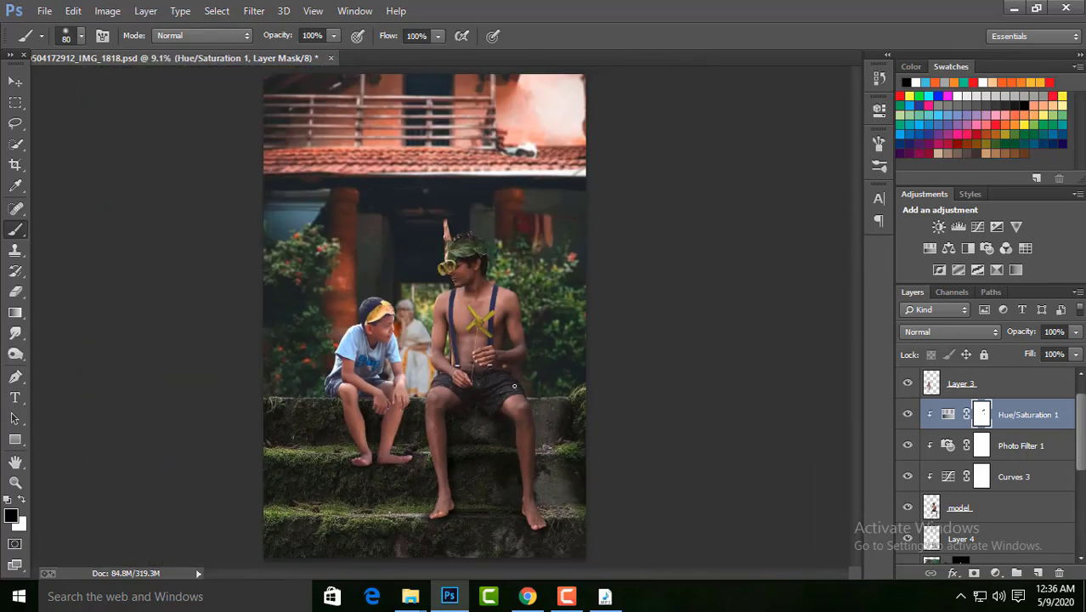
{"action": "scroll", "coordinate": [519, 418], "scroll_direction": "up", "scroll_amount": 3}
{"action": "scroll", "coordinate": [518, 281], "scroll_direction": "up", "scroll_amount": 1}
{"action": "scroll", "coordinate": [635, 296], "scroll_direction": "down", "scroll_amount": 4}
{"action": "scroll", "coordinate": [635, 296], "scroll_direction": "down", "scroll_amount": 3}
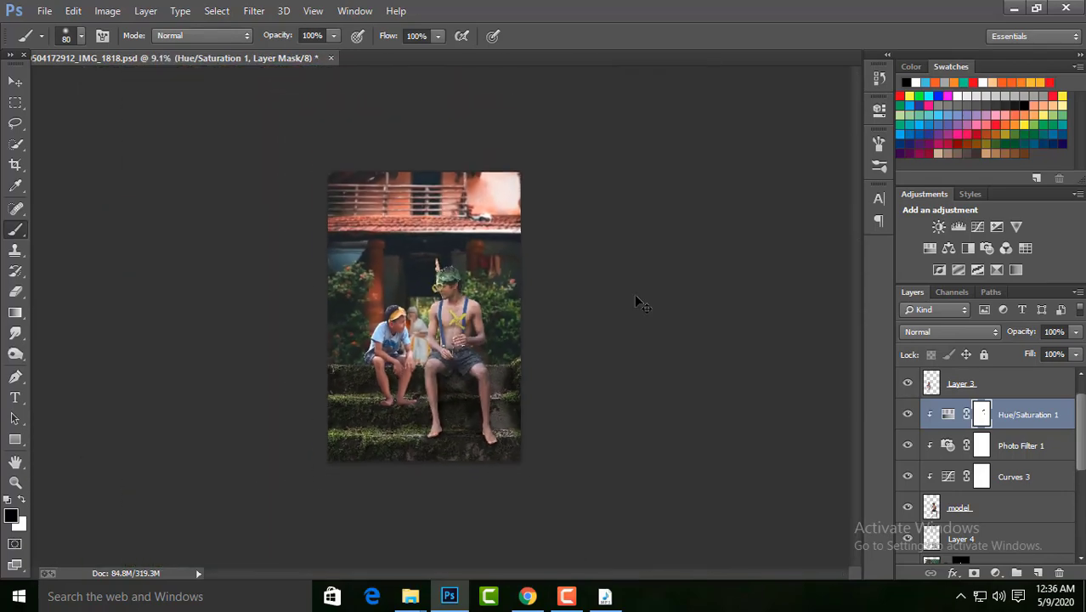
{"action": "scroll", "coordinate": [634, 297], "scroll_direction": "down", "scroll_amount": 1}
{"action": "scroll", "coordinate": [634, 297], "scroll_direction": "up", "scroll_amount": 4}
{"action": "scroll", "coordinate": [600, 315], "scroll_direction": "up", "scroll_amount": 3}
{"action": "scroll", "coordinate": [599, 315], "scroll_direction": "up", "scroll_amount": 1}
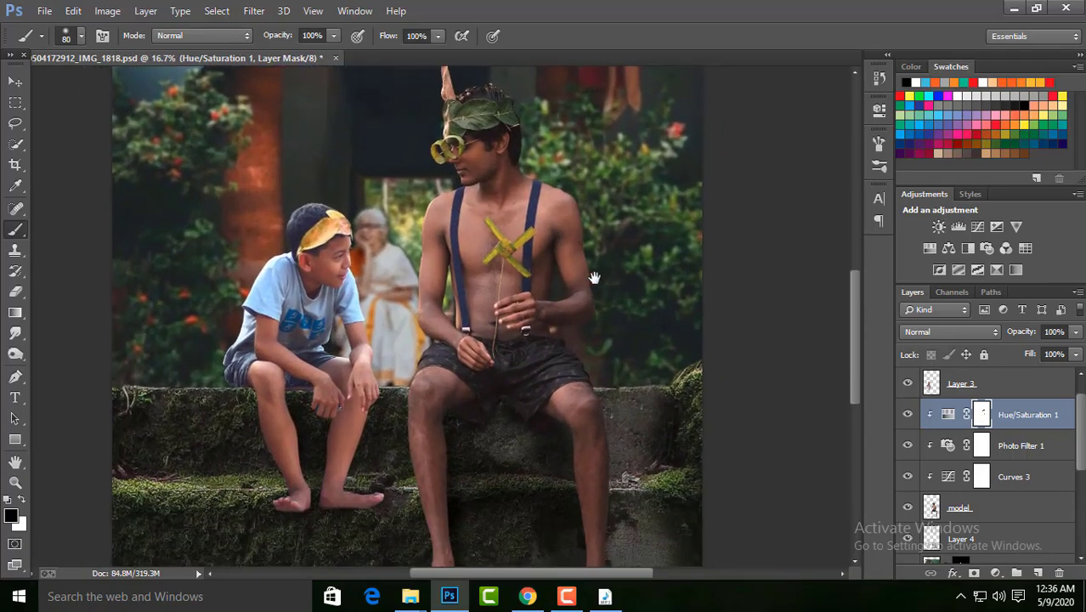
{"action": "scroll", "coordinate": [599, 316], "scroll_direction": "up", "scroll_amount": 1}
{"action": "scroll", "coordinate": [599, 316], "scroll_direction": "down", "scroll_amount": 3}
- Add Curves 4 with the top point lowered, and paint it onto the lower steps
{"action": "left_click", "coordinate": [977, 227]}
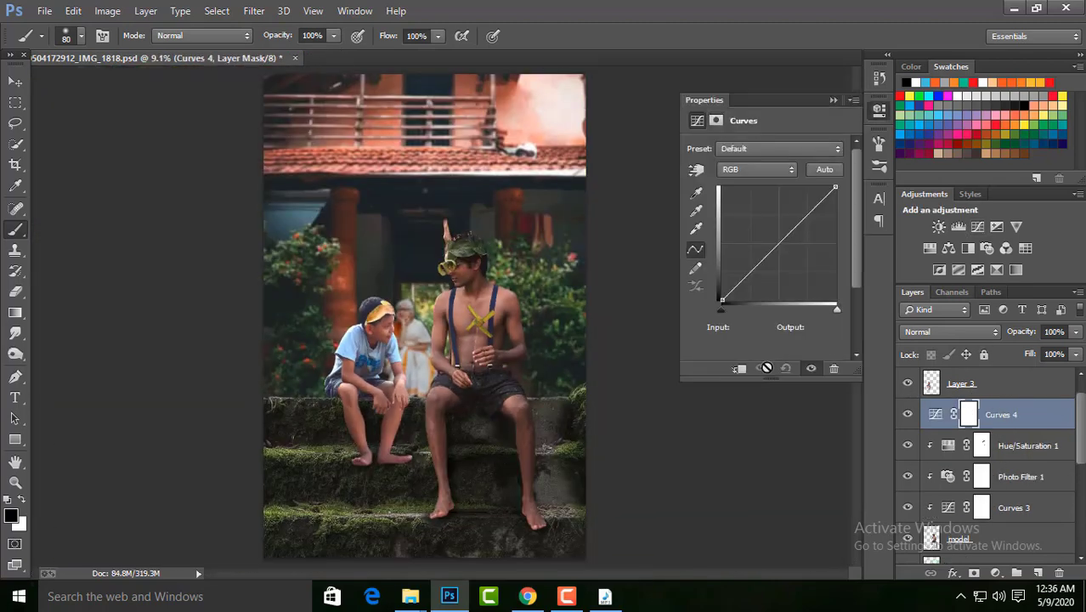
{"action": "left_click_drag", "start_coordinate": [834, 188], "coordinate": [835, 218]}
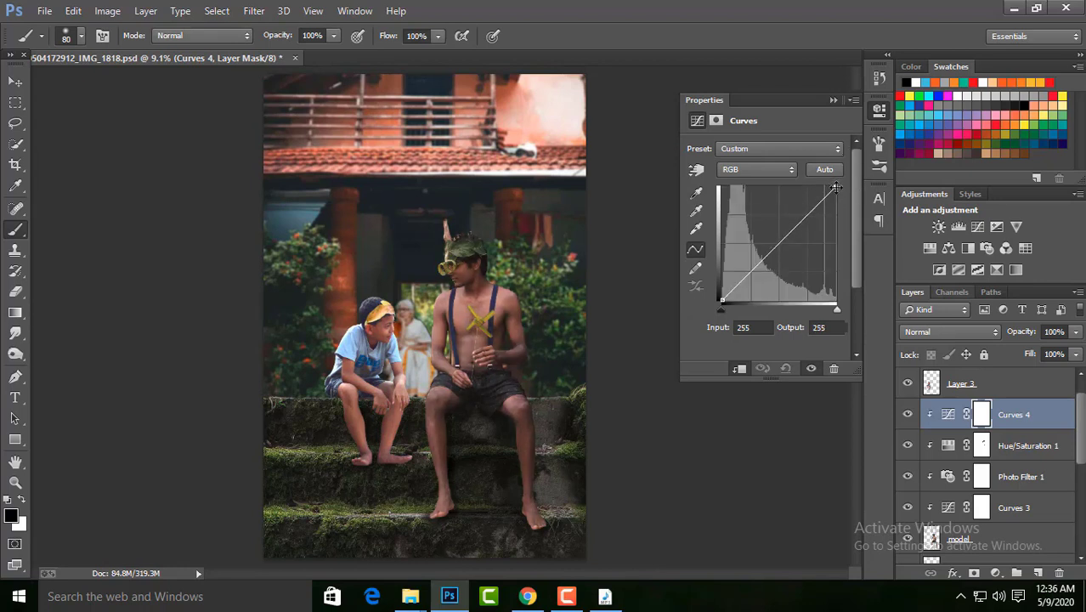
{"action": "left_click", "coordinate": [943, 311]}
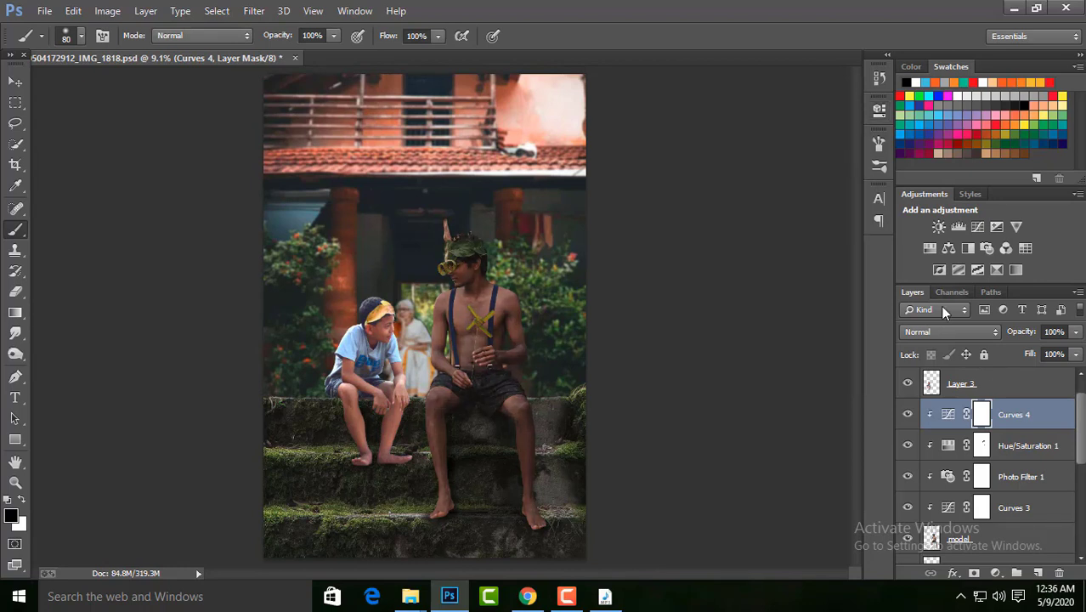
{"action": "left_click", "coordinate": [26, 503]}
{"action": "mouse_move", "coordinate": [428, 519]}
{"action": "left_mouse_down"}
{"action": "mouse_move", "coordinate": [538, 556]}
{"action": "mouse_move", "coordinate": [472, 504]}
{"action": "left_mouse_up"}
{"action": "key", "text": "ctrl+plus"}
- Add Curves 5 above Layer 3 with highlights at 189, masked to the bottom steps
{"action": "left_click", "coordinate": [961, 384]}
{"action": "left_click", "coordinate": [977, 226]}
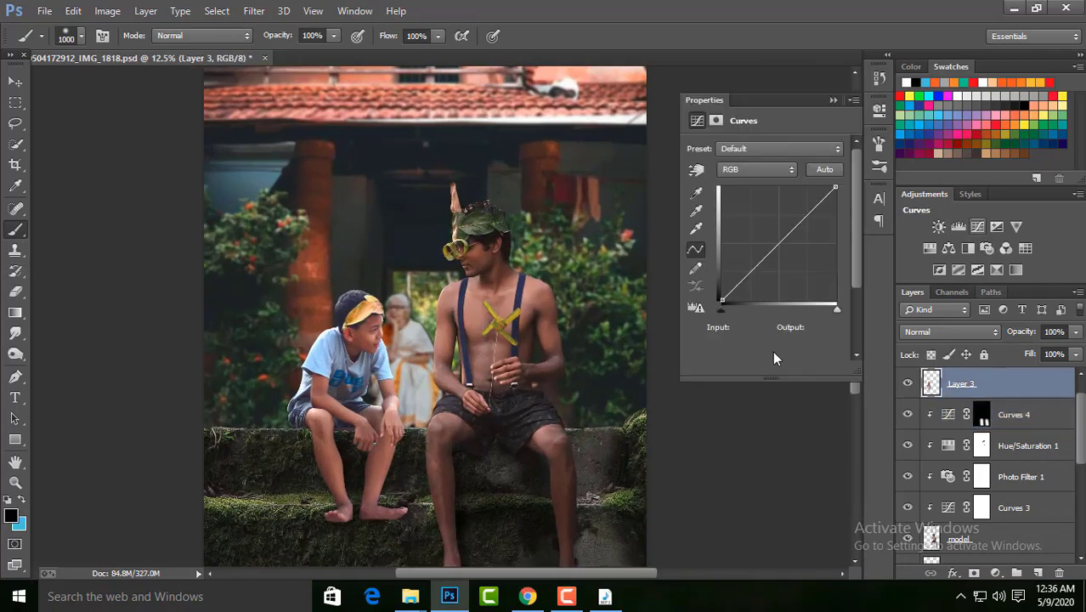
{"action": "left_click_drag", "start_coordinate": [836, 188], "coordinate": [835, 218]}
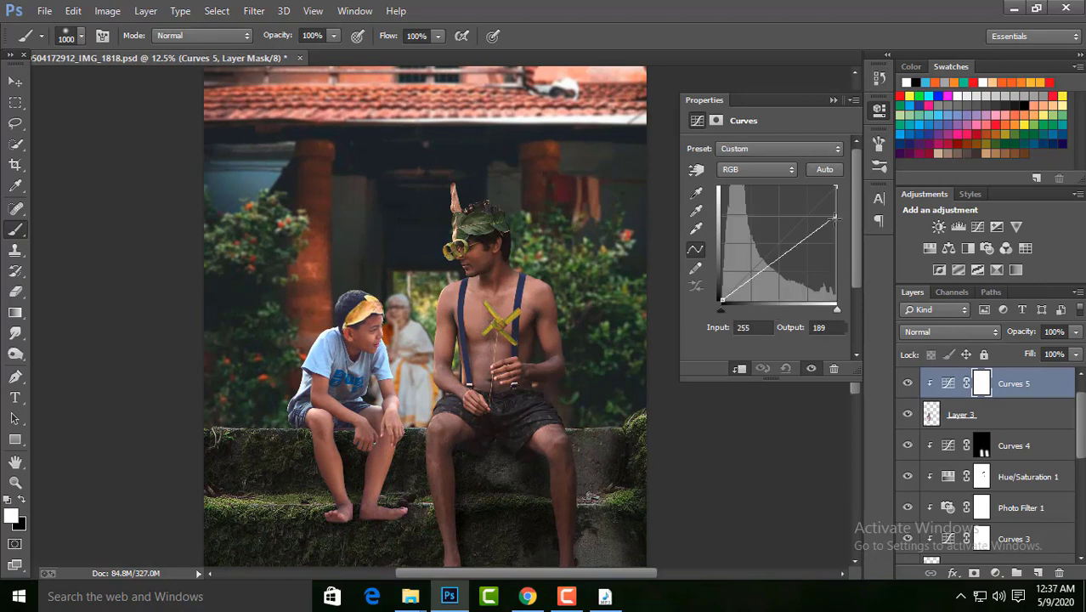
{"action": "left_click", "coordinate": [951, 375]}
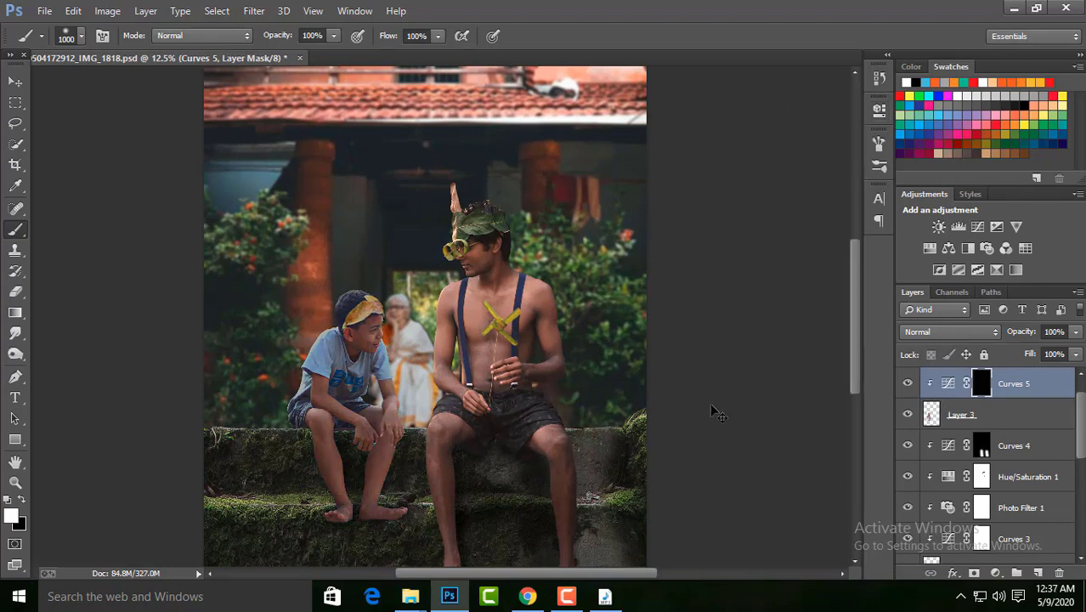
{"action": "mouse_move", "coordinate": [359, 534]}
{"action": "left_mouse_down"}
{"action": "mouse_move", "coordinate": [388, 578]}
{"action": "mouse_move", "coordinate": [315, 530]}
{"action": "left_mouse_up"}
{"action": "key", "text": "ctrl+minus"}
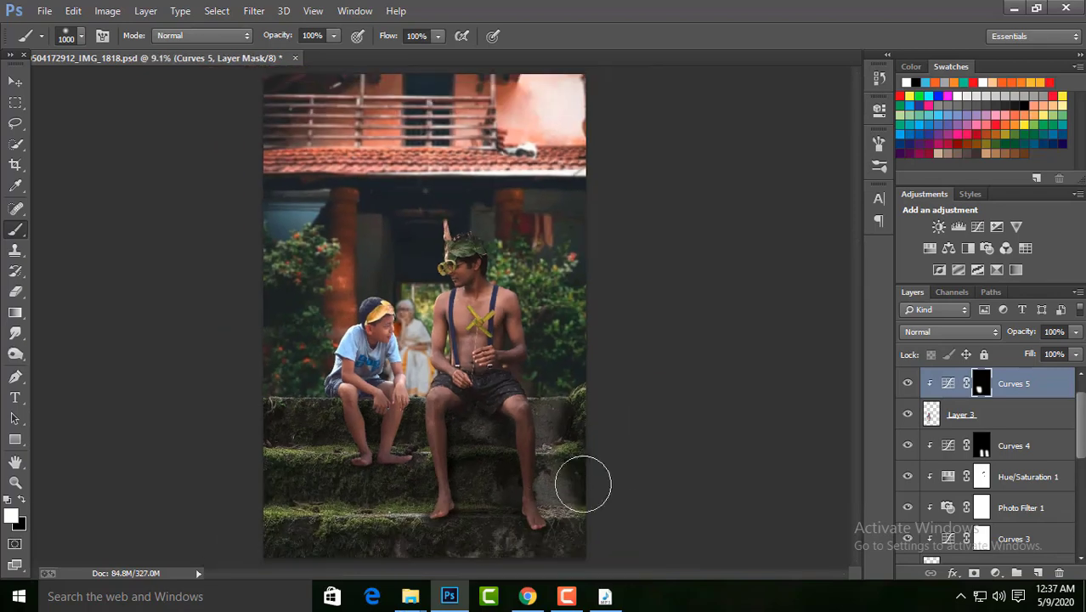
{"action": "key", "text": "ctrl+plus"}
{"action": "key", "text": "ctrl+plus"}
{"action": "scroll", "coordinate": [628, 415], "scroll_direction": "right", "scroll_amount": 3}
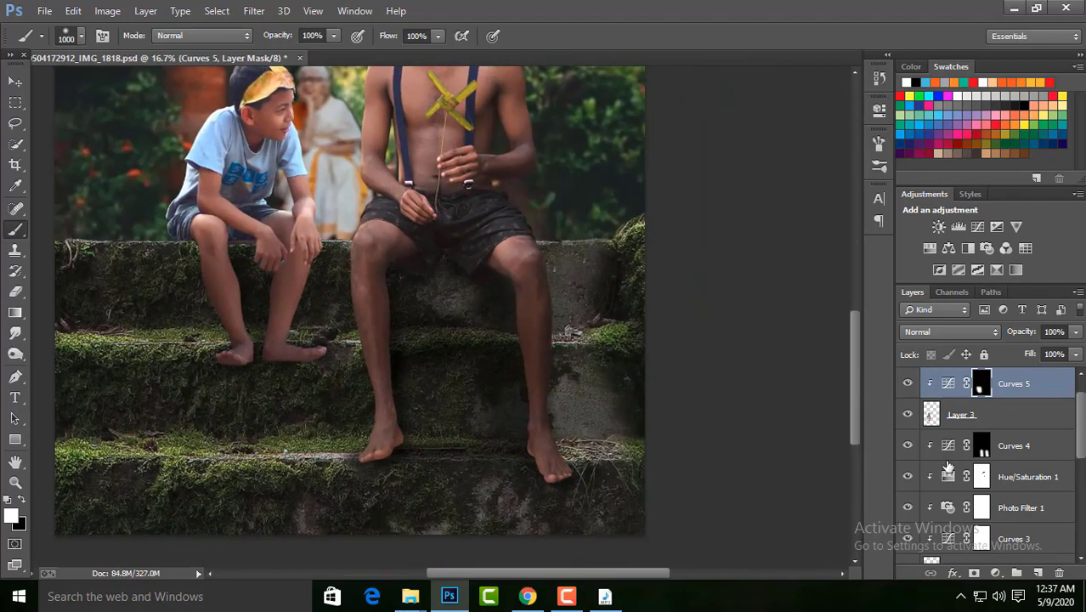
{"action": "scroll", "coordinate": [1000, 459], "scroll_direction": "down", "scroll_amount": 3}
- Add Layer 5 above bg1 in Multiply mode, with a 900 px brush
{"action": "scroll", "coordinate": [986, 461], "scroll_direction": "down", "scroll_amount": 3}
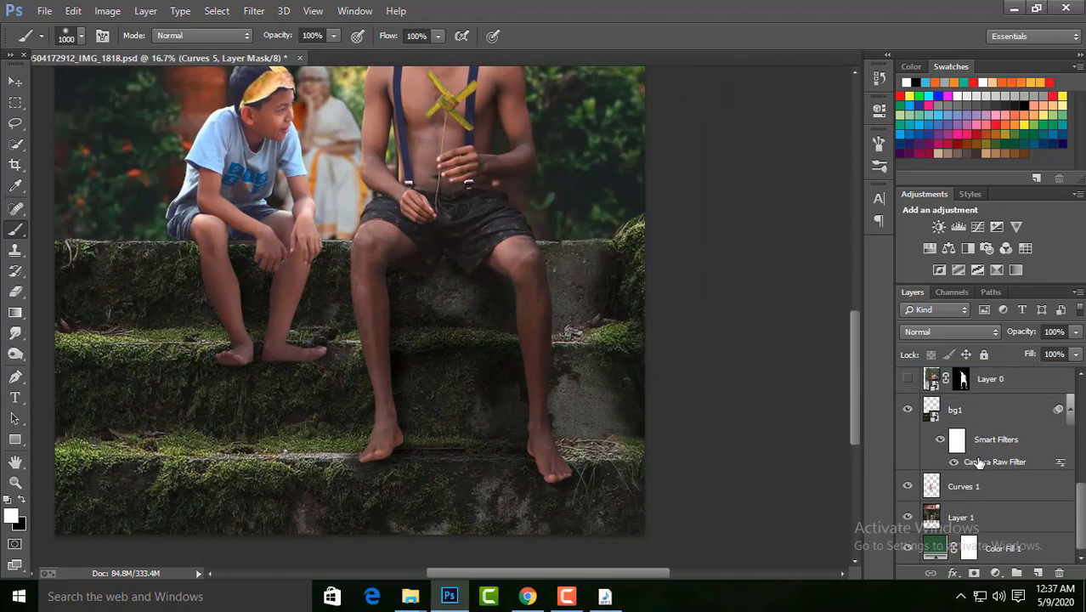
{"action": "left_click", "coordinate": [996, 418]}
{"action": "left_click", "coordinate": [1038, 573]}
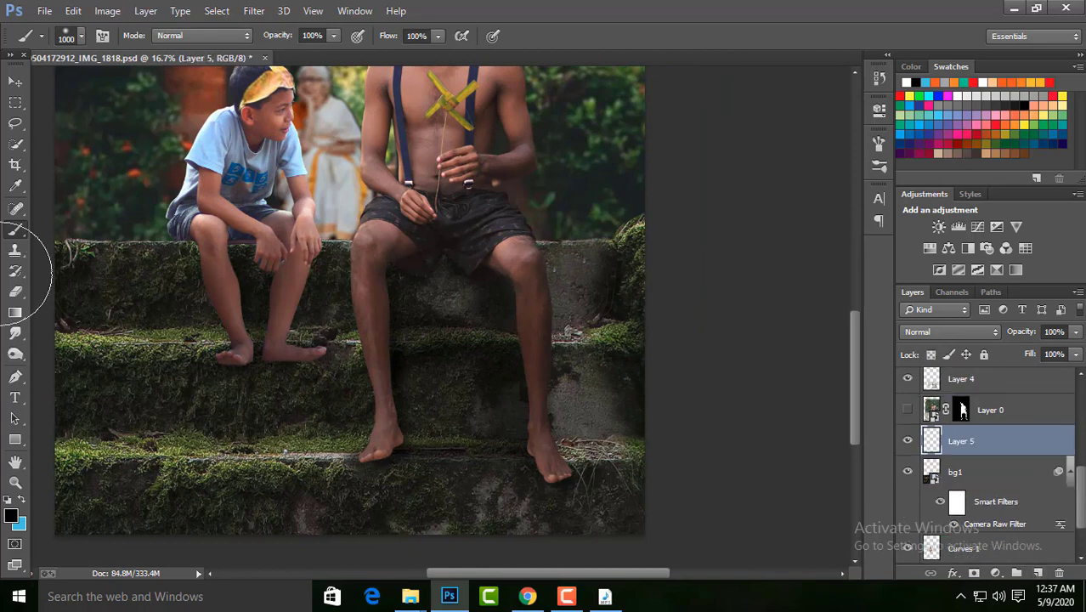
{"action": "key", "text": "bracketleft"}
{"action": "key", "text": "bracketleft"}
{"action": "key", "text": "bracketleft"}
{"action": "key", "text": "bracketright"}
{"action": "key", "text": "bracketright"}
{"action": "left_click", "coordinate": [950, 331]}
{"action": "left_click", "coordinate": [927, 63]}
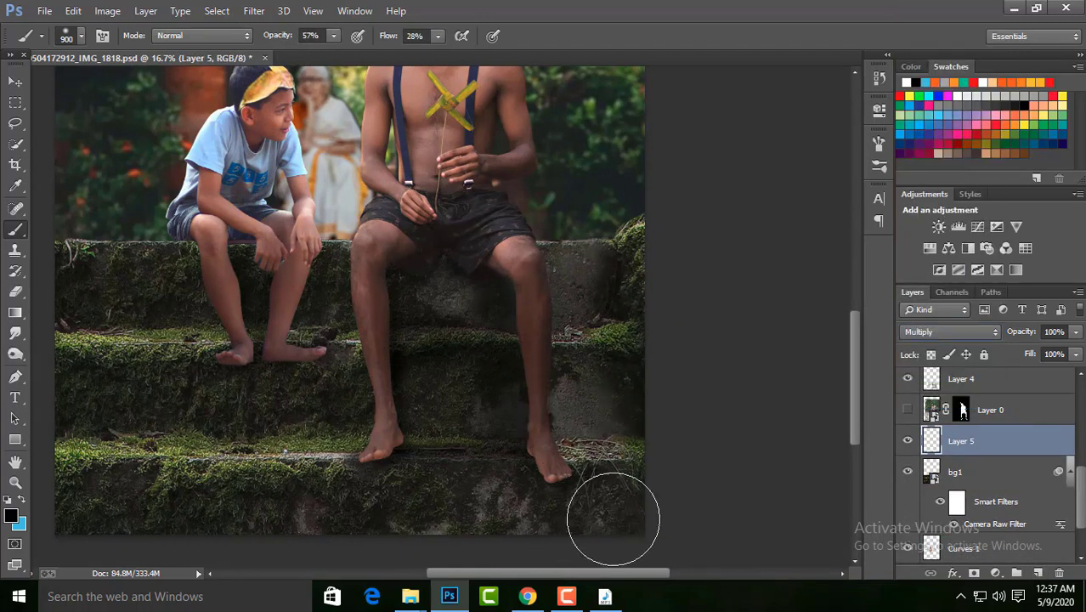
- Paint shadow across the lower mossy step and review the whole image
{"action": "mouse_move", "coordinate": [152, 472]}
{"action": "left_mouse_down"}
{"action": "mouse_move", "coordinate": [299, 470]}
{"action": "mouse_move", "coordinate": [404, 510]}
{"action": "left_mouse_up"}
{"action": "mouse_move", "coordinate": [763, 438]}
{"action": "left_mouse_down"}
{"action": "mouse_move", "coordinate": [555, 334]}
{"action": "mouse_move", "coordinate": [623, 380]}
{"action": "left_mouse_up"}
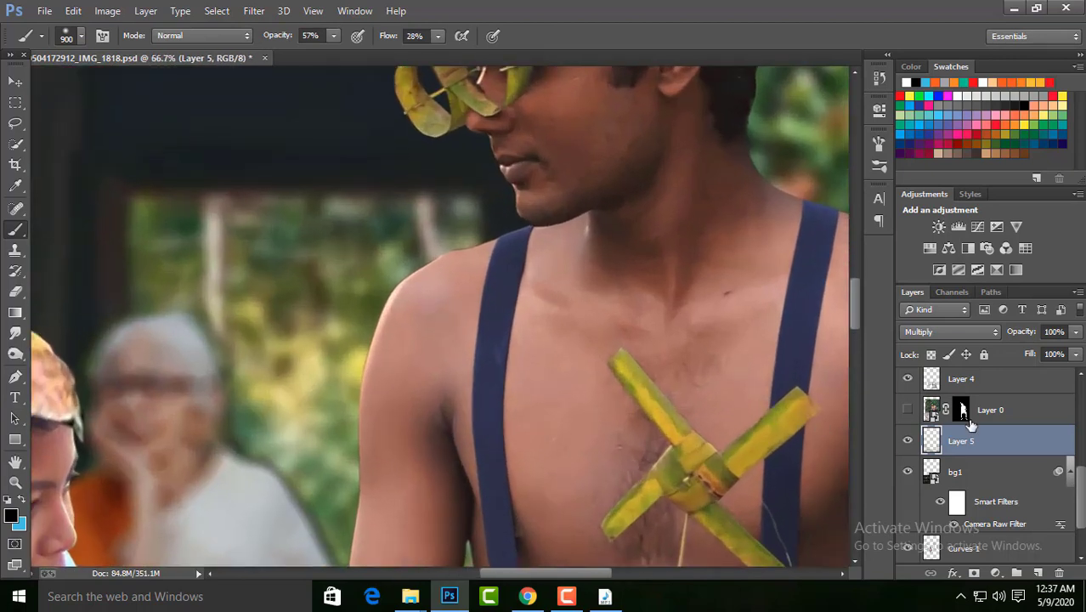
{"action": "key", "text": "ctrl+0"}
{"action": "scroll", "coordinate": [1003, 458], "scroll_direction": "up", "scroll_amount": 3}
{"action": "key", "text": "ctrl+plus"}
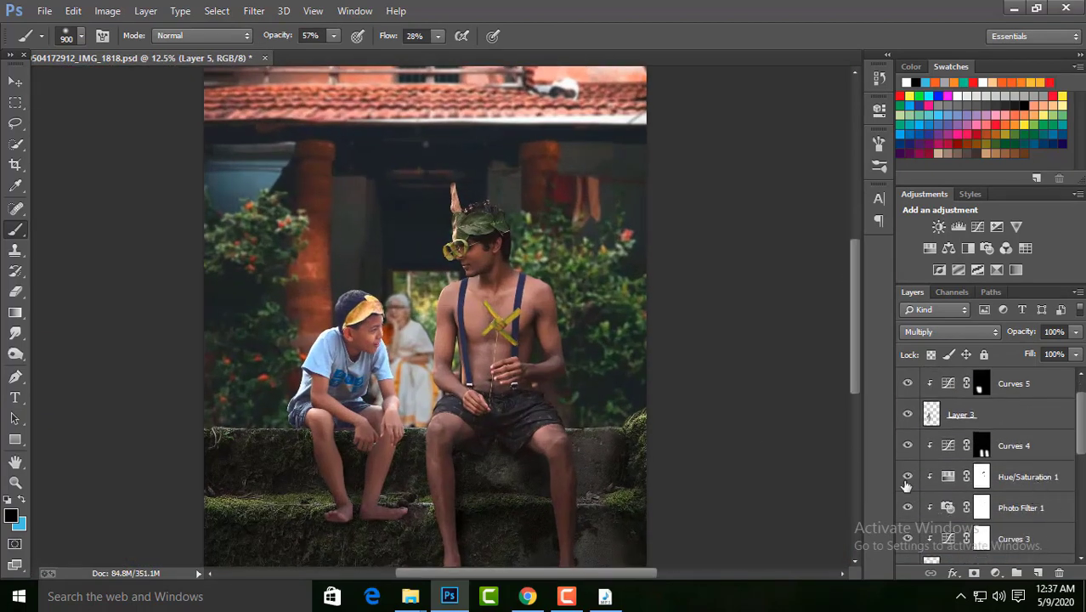
{"action": "scroll", "coordinate": [501, 297], "scroll_direction": "up", "scroll_amount": 2}
{"action": "left_click", "coordinate": [1029, 476]}
- Add a Selective Color layer: Reds Cyan -23, Black -33; Yellows Cyan -18, Black -36
{"action": "left_click", "coordinate": [1016, 269]}
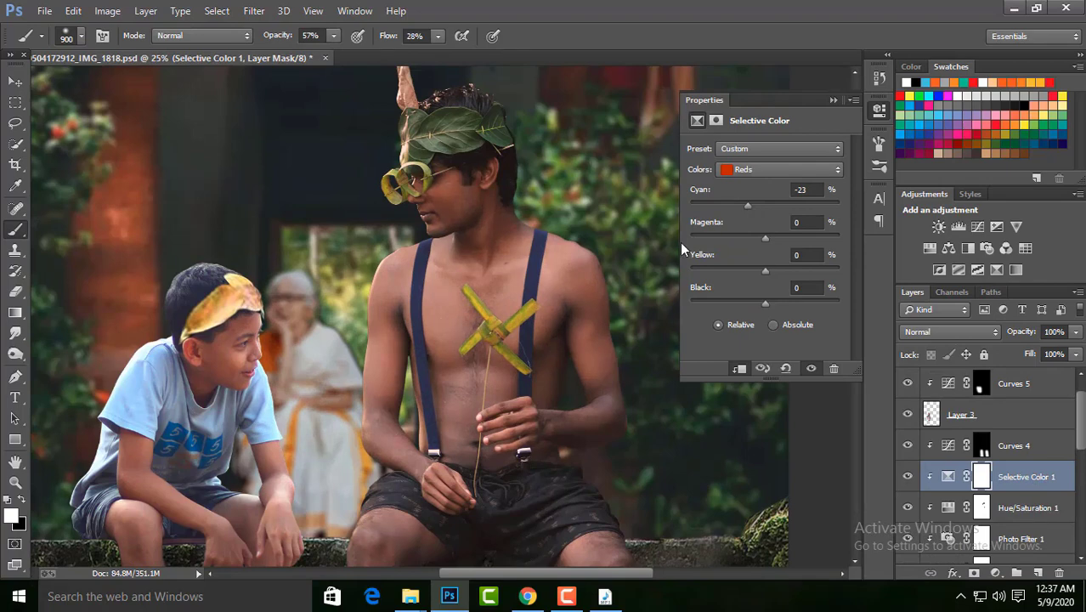
{"action": "left_click", "coordinate": [761, 169]}
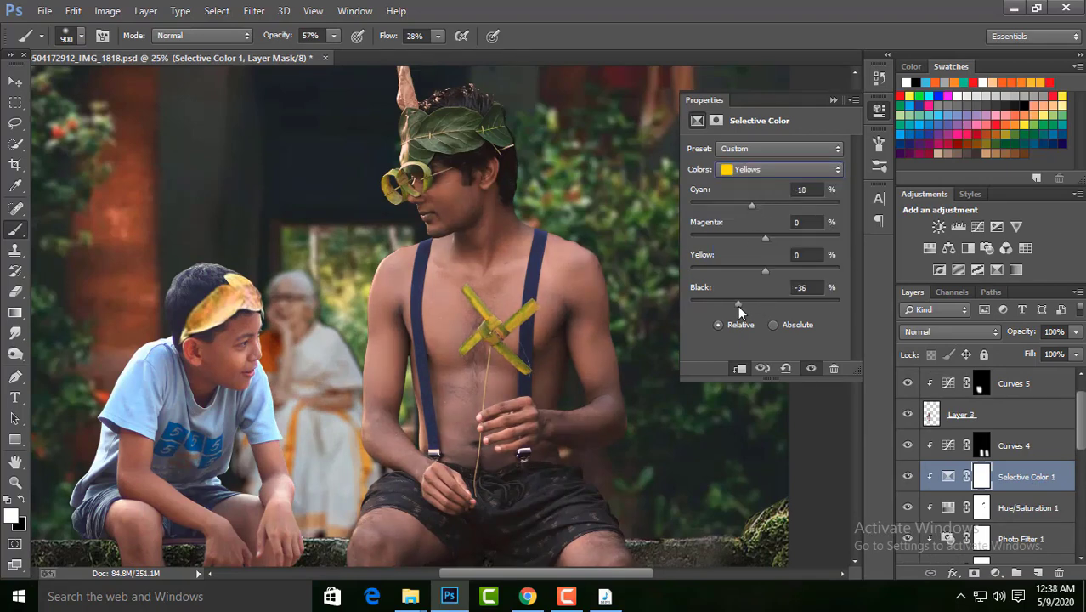
{"action": "left_click", "coordinate": [834, 99]}
- Zoom in and back to full view to inspect the warmed result
{"action": "key", "text": "ctrl+0"}
{"action": "scroll", "coordinate": [643, 413], "scroll_direction": "up", "scroll_amount": 5}
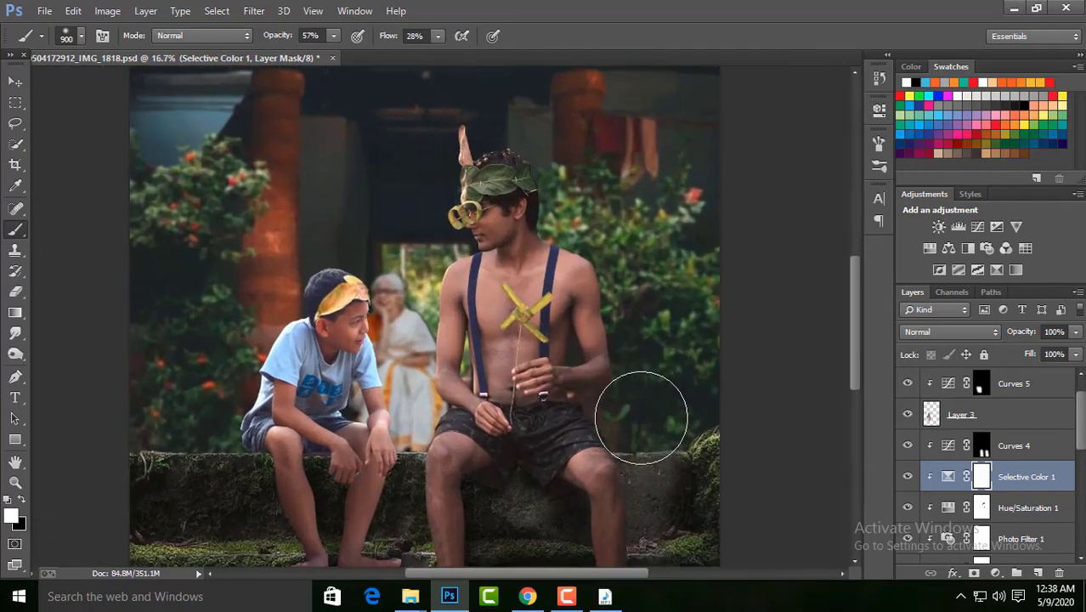
{"action": "key", "text": "ctrl+0"}
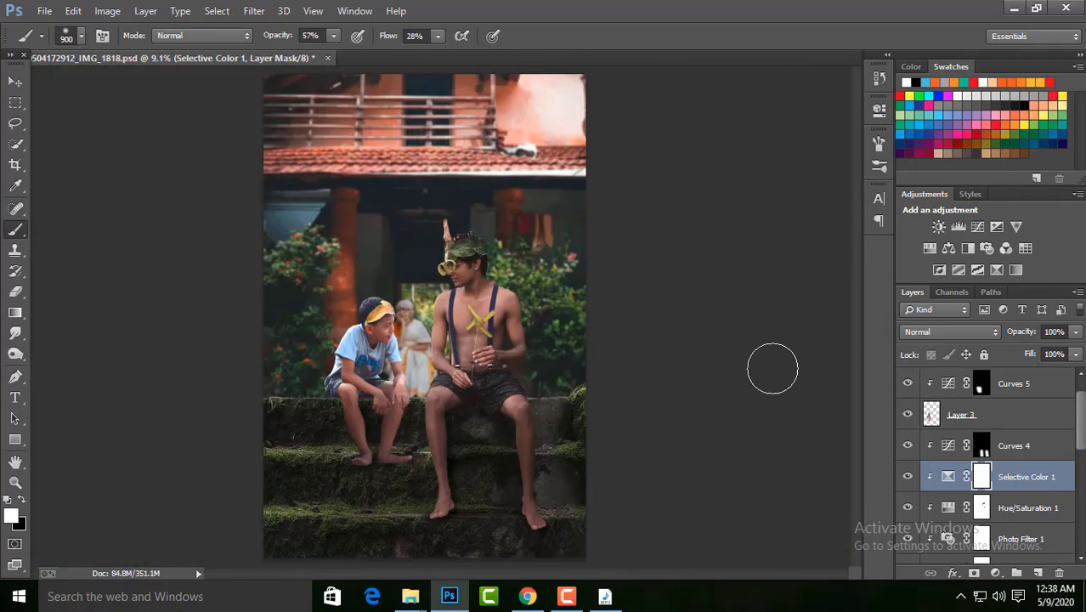
{"action": "scroll", "coordinate": [633, 373], "scroll_direction": "up", "scroll_amount": 5}
{"action": "key", "text": "ctrl+0"}
{"action": "scroll", "coordinate": [690, 360], "scroll_direction": "up", "scroll_amount": 5}
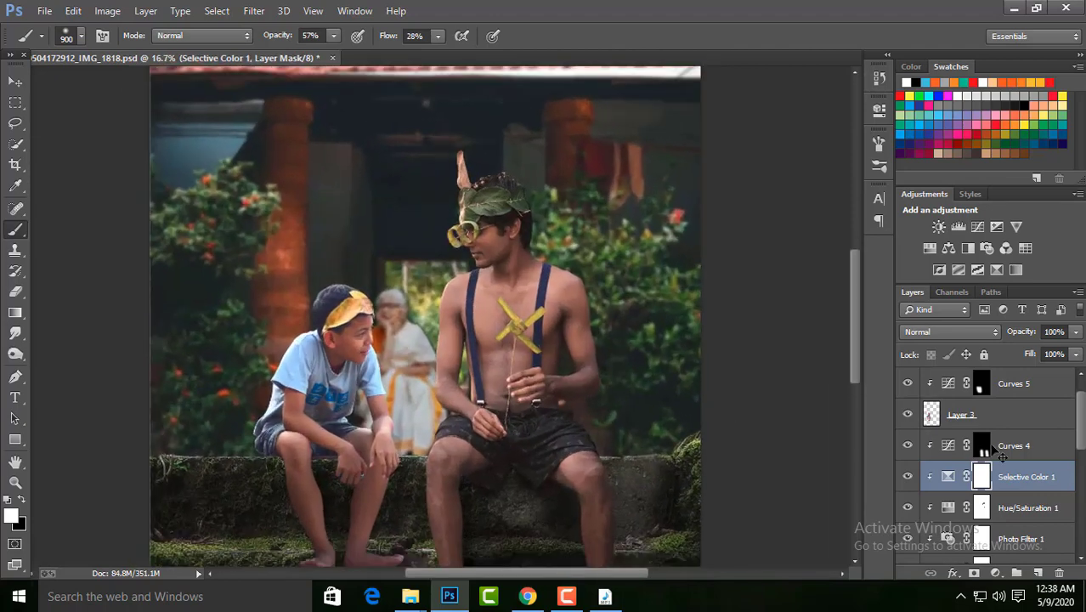
{"action": "key", "text": "ctrl+0"}
{"action": "scroll", "coordinate": [1022, 491], "scroll_direction": "down", "scroll_amount": 5}
{"action": "scroll", "coordinate": [1023, 491], "scroll_direction": "down", "scroll_amount": 1}
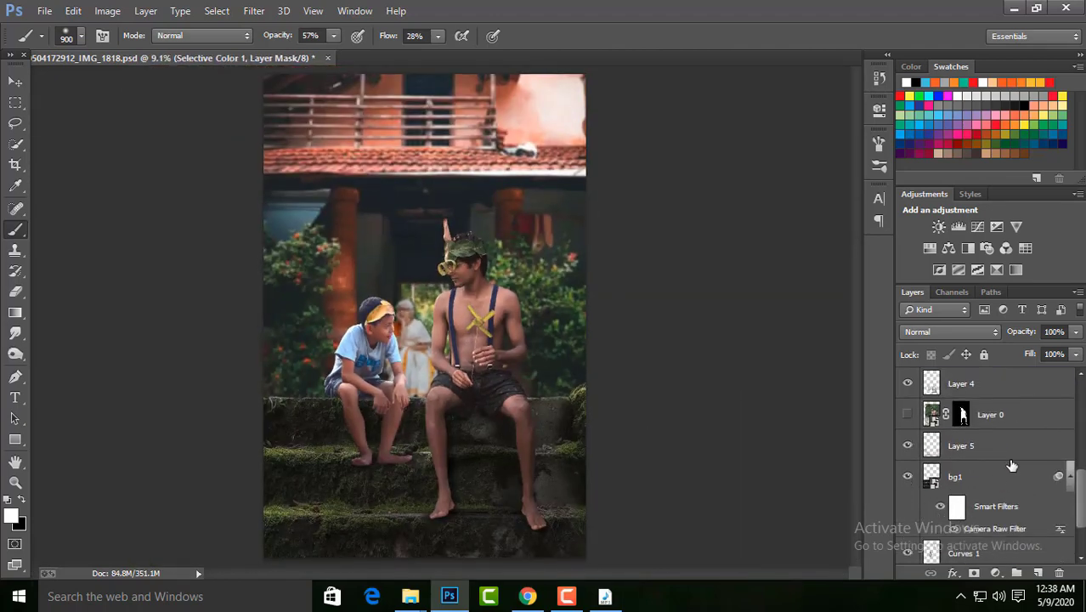
- Create a new layer above Layer 1 with a blue foreground and the Brush tool
{"action": "scroll", "coordinate": [1011, 466], "scroll_direction": "up", "scroll_amount": 4}
{"action": "scroll", "coordinate": [978, 510], "scroll_direction": "down", "scroll_amount": 4}
{"action": "scroll", "coordinate": [1003, 510], "scroll_direction": "down", "scroll_amount": 2}
{"action": "left_click", "coordinate": [1030, 522]}
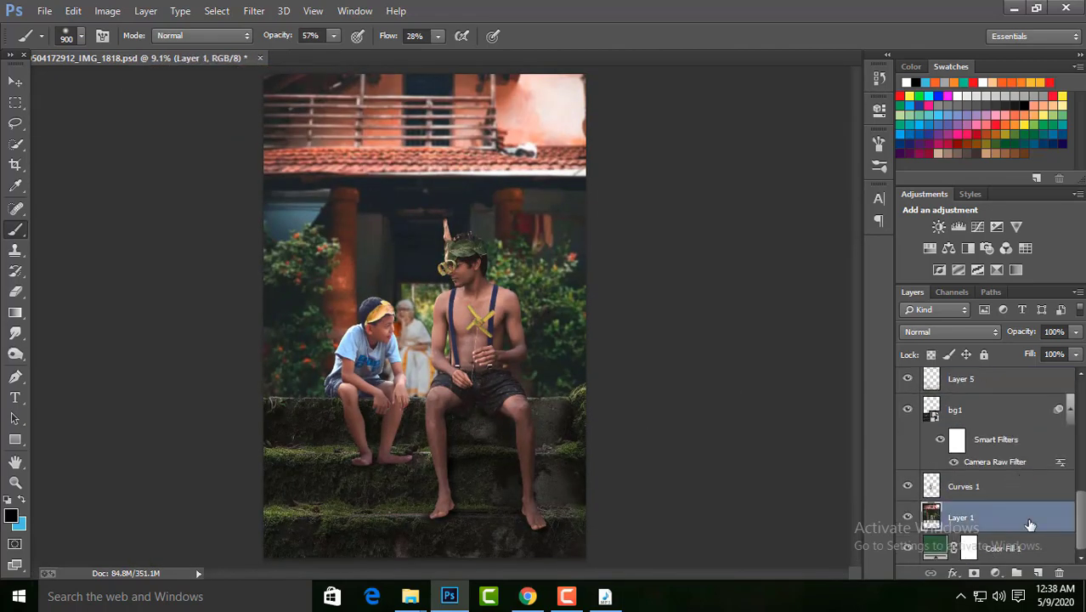
{"action": "left_click", "coordinate": [1038, 575]}
{"action": "left_click", "coordinate": [11, 515]}
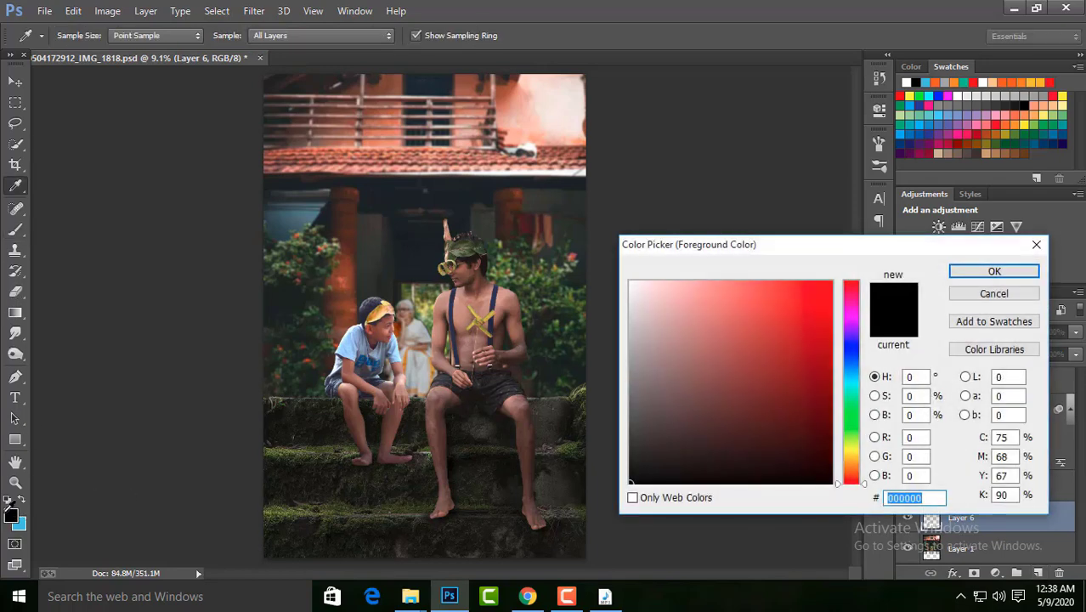
{"action": "key", "text": "Return"}
{"action": "key", "text": "x"}
{"action": "key", "text": "b"}
- Paint soft blue light over the upper right with a large brush, then tilt it slightly
{"action": "key", "text": "bracketright"}
{"action": "key", "text": "bracketright"}
{"action": "key", "text": "bracketright"}
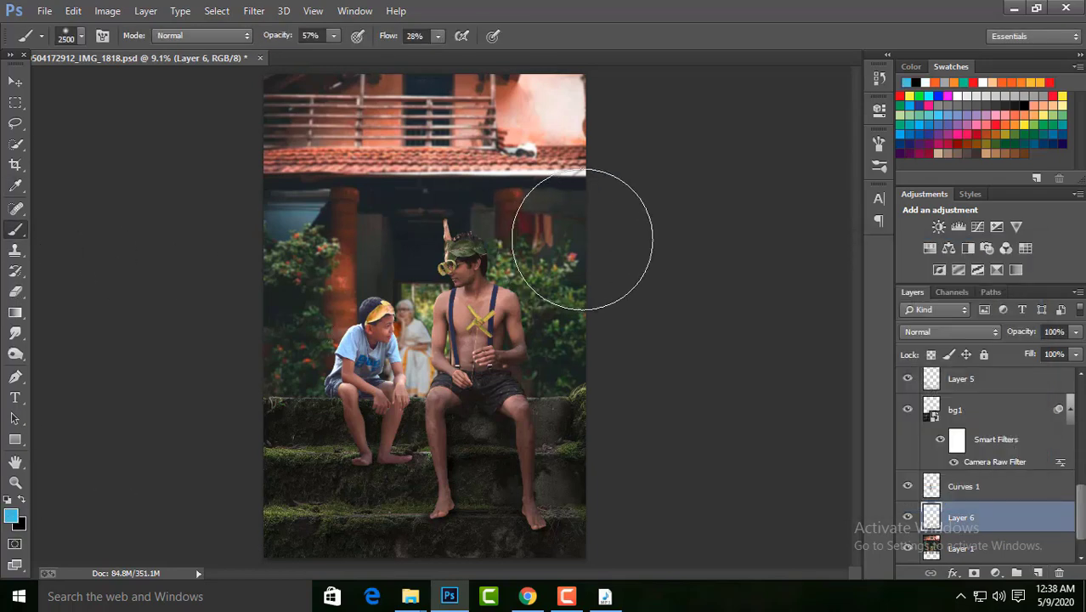
{"action": "left_click_drag", "start_coordinate": [388, 34], "coordinate": [491, 41]}
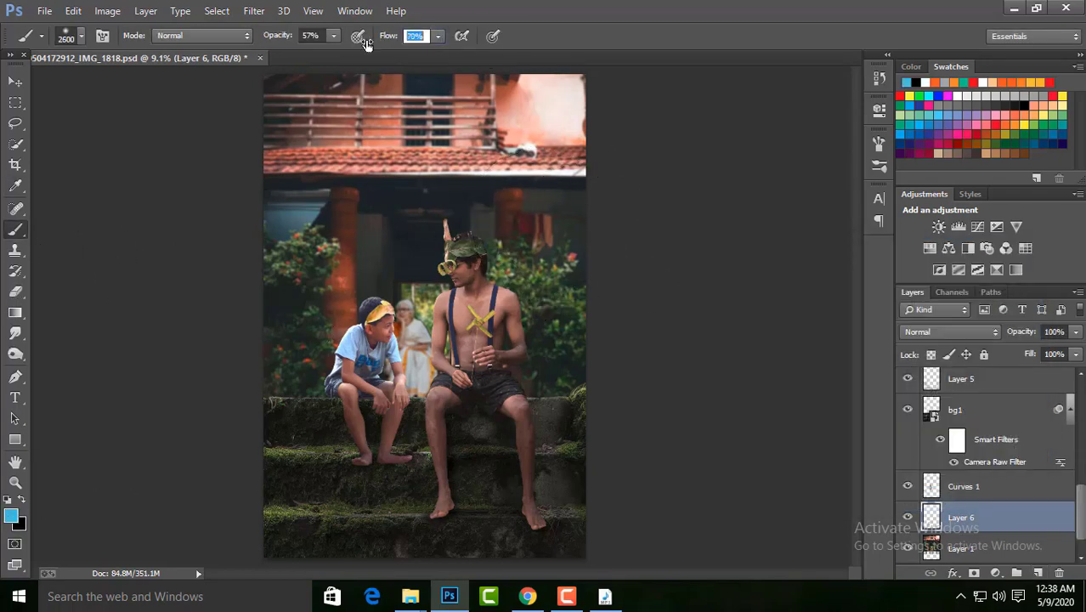
{"action": "left_click", "coordinate": [529, 224]}
{"action": "key", "text": "ctrl+t"}
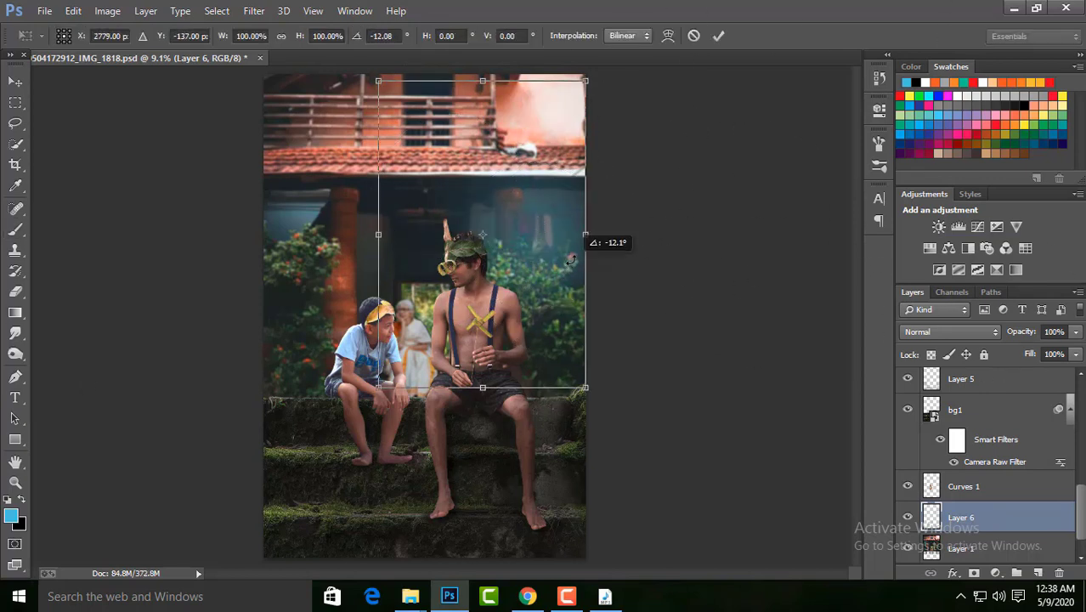
{"action": "left_click_drag", "start_coordinate": [515, 174], "coordinate": [570, 260]}
{"action": "left_click", "coordinate": [694, 40]}
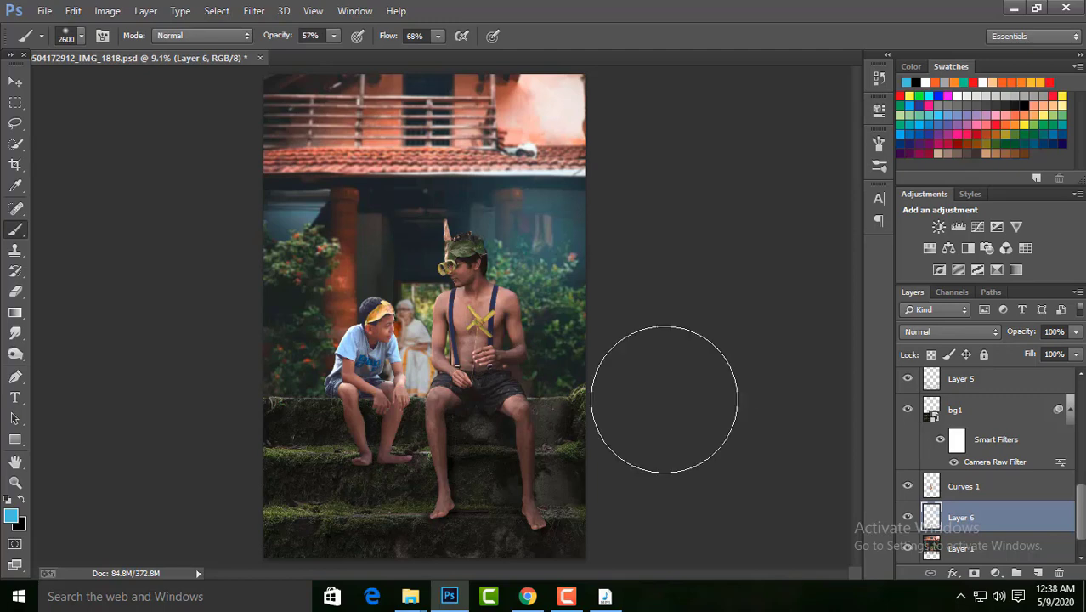
{"action": "left_click", "coordinate": [16, 82]}
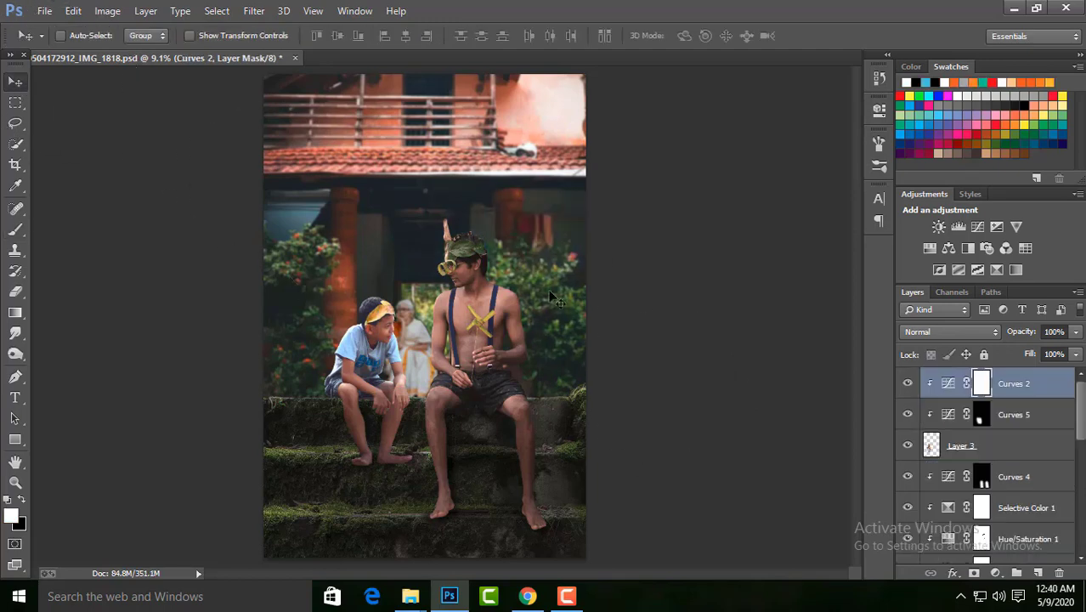
- Stamp visible layers (Ctrl+Alt+Shift+E) into a smart object and apply Camera Raw Filter
{"action": "scroll", "coordinate": [994, 409], "scroll_direction": "down", "scroll_amount": 5}
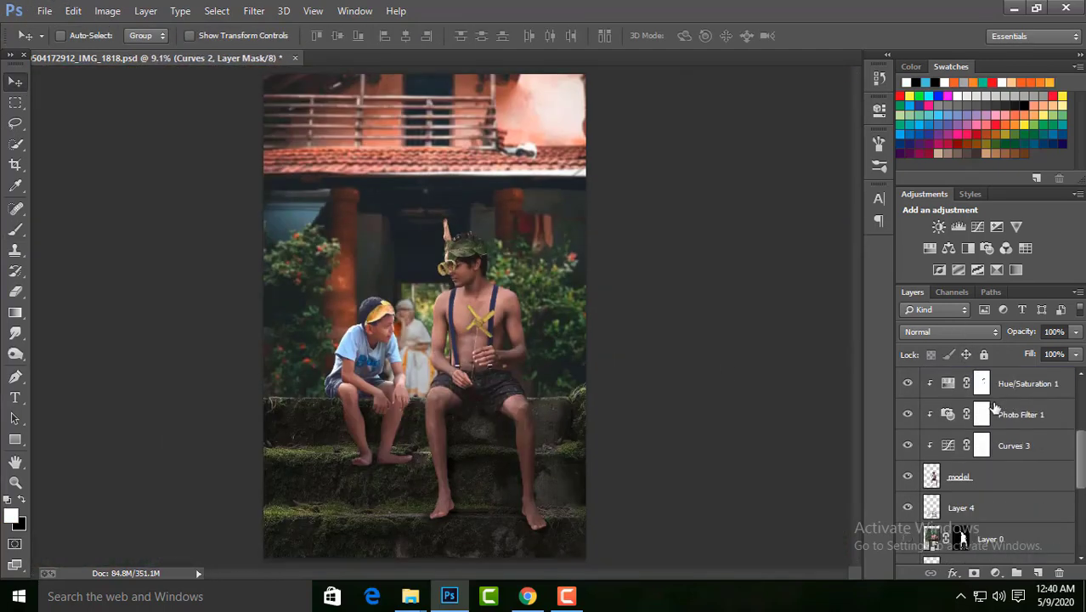
{"action": "scroll", "coordinate": [994, 409], "scroll_direction": "up", "scroll_amount": 5}
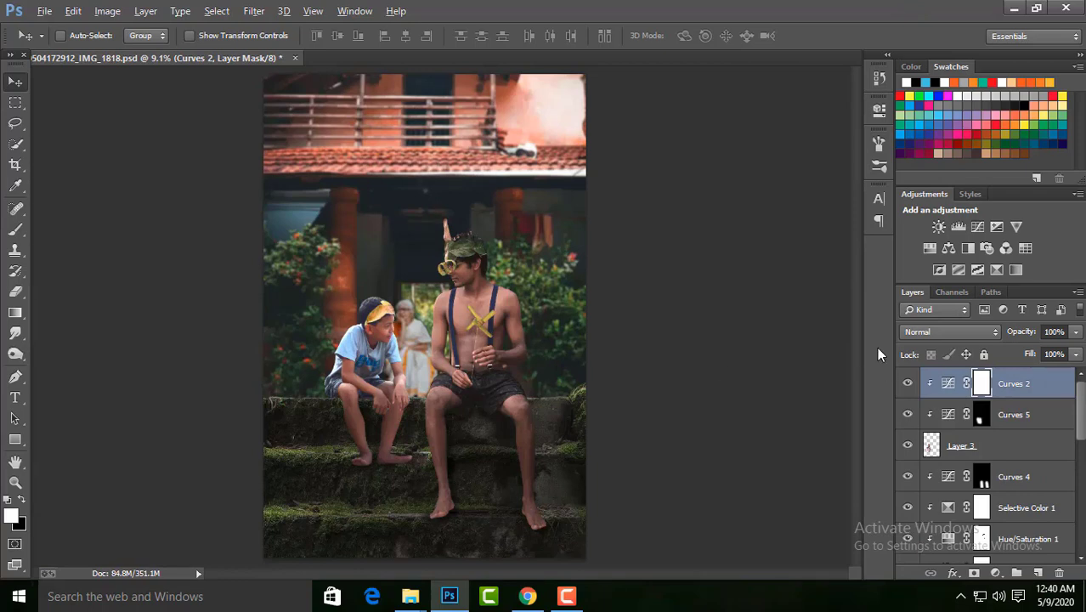
{"action": "key", "text": "ctrl+shift+alt+e"}
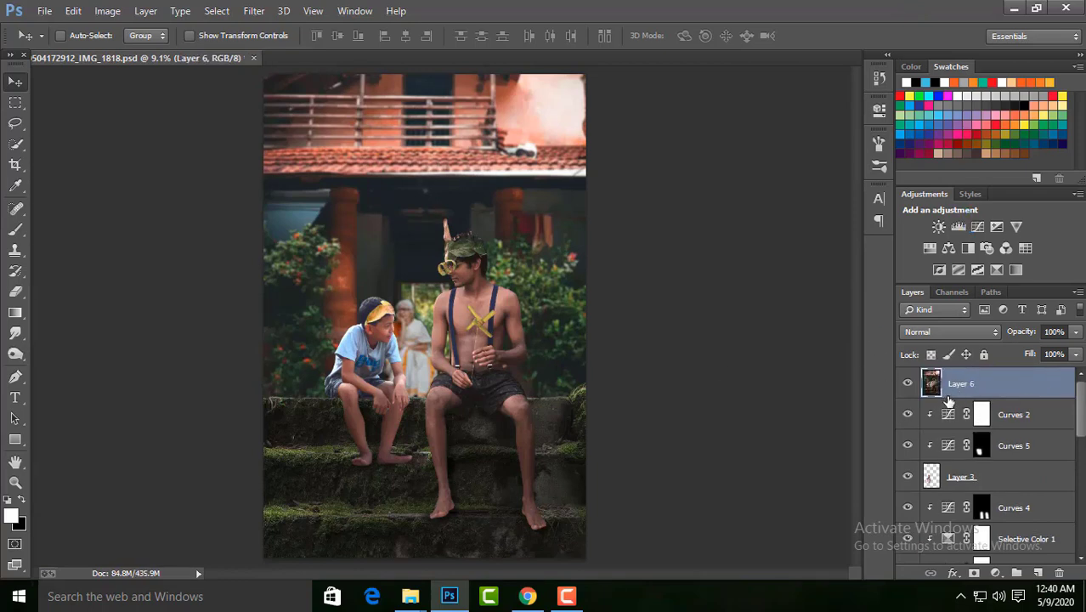
{"action": "right_click", "coordinate": [993, 386]}
{"action": "left_click", "coordinate": [722, 196]}
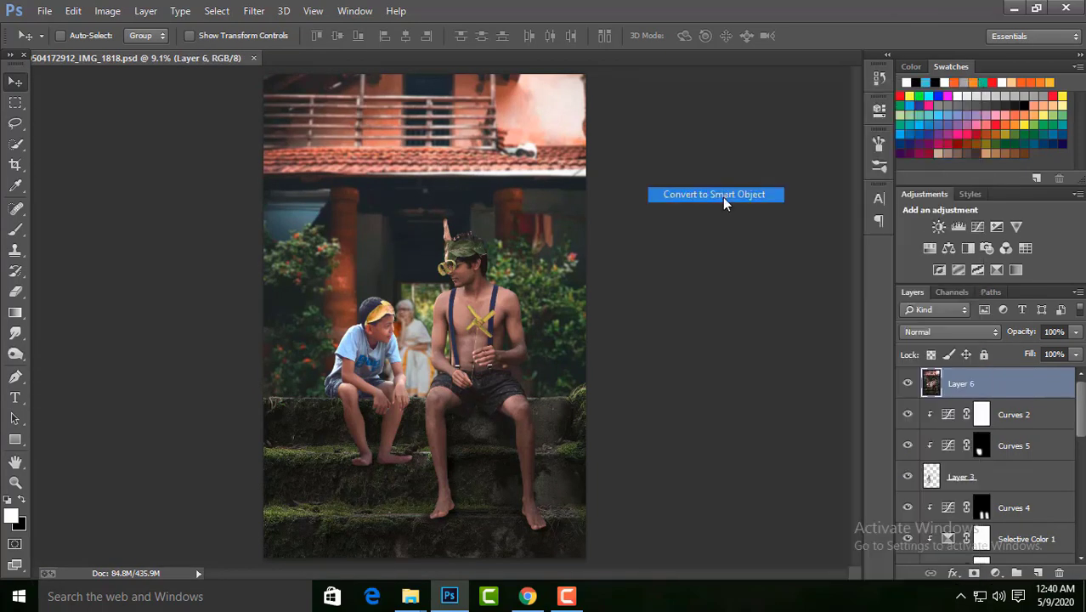
{"action": "left_click", "coordinate": [253, 12]}
{"action": "left_click", "coordinate": [289, 103]}
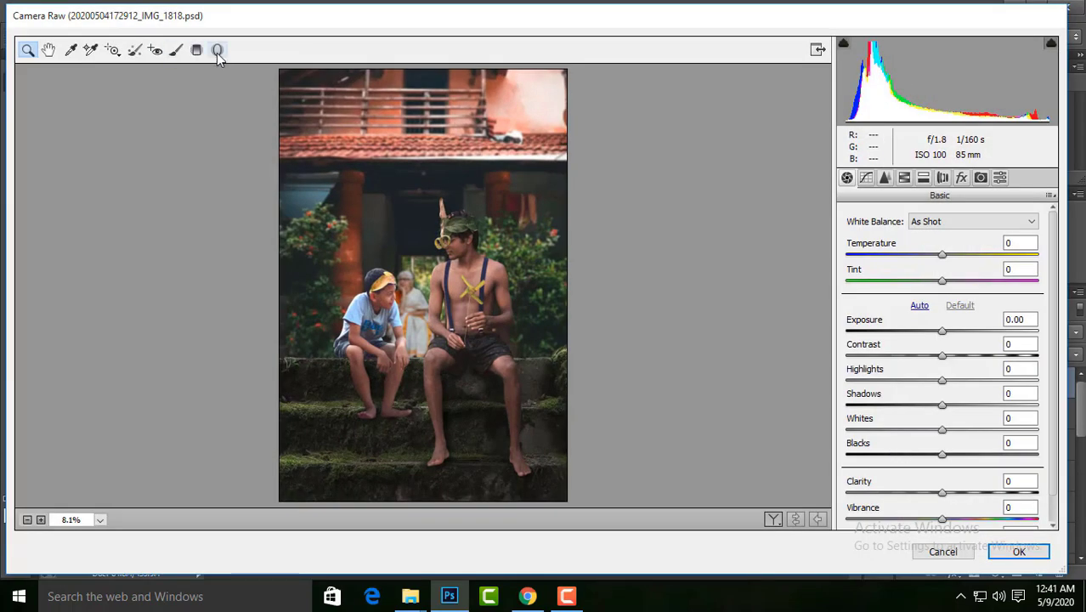
- Draw a radial filter in Camera Raw extending beyond the image edges
{"action": "left_click", "coordinate": [217, 50]}
{"action": "left_click_drag", "start_coordinate": [594, 272], "coordinate": [803, 280]}
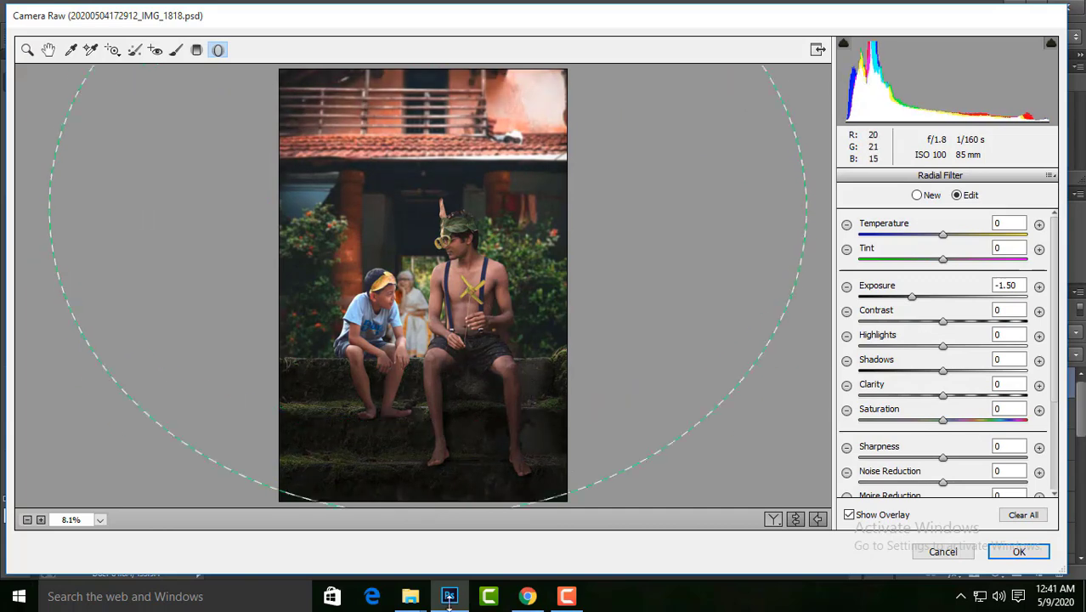
{"action": "left_click", "coordinate": [27, 51]}
- Set Blacks to -27, Whites to -14 and Temperature to +8, with Tint at 0
{"action": "left_click_drag", "start_coordinate": [941, 455], "coordinate": [906, 459]}
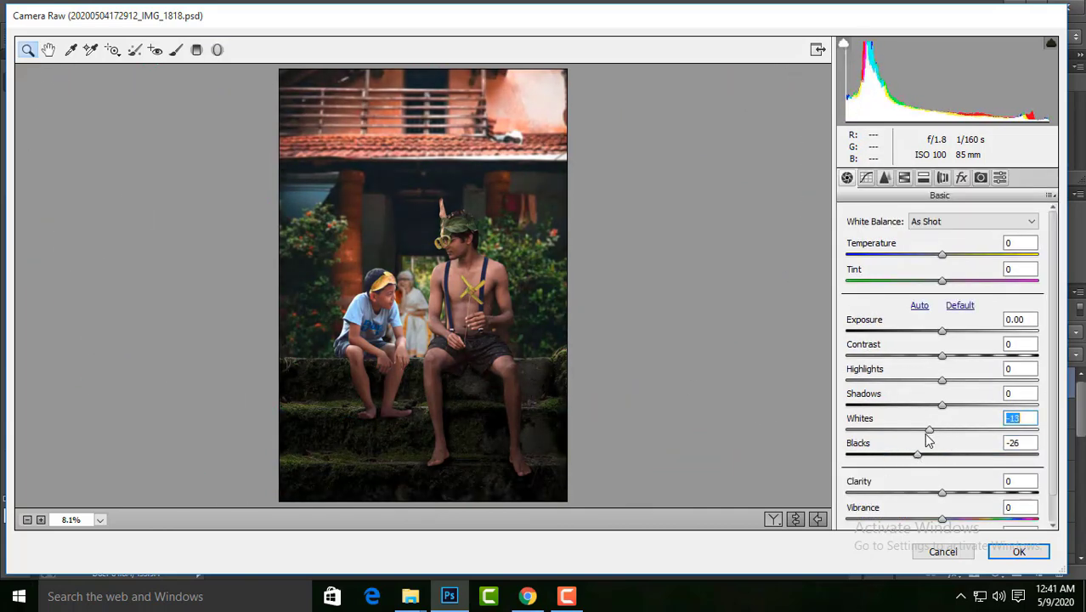
{"action": "left_click_drag", "start_coordinate": [915, 456], "coordinate": [913, 456]}
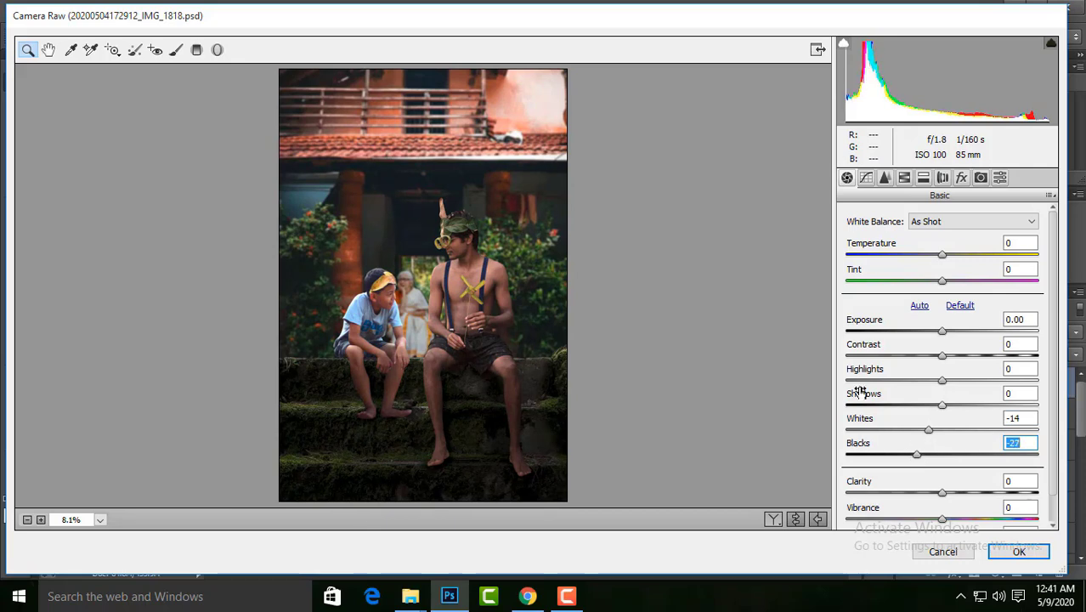
{"action": "mouse_move", "coordinate": [941, 254]}
{"action": "left_mouse_down"}
{"action": "mouse_move", "coordinate": [952, 254]}
{"action": "mouse_move", "coordinate": [933, 281]}
{"action": "mouse_move", "coordinate": [933, 255]}
{"action": "mouse_move", "coordinate": [922, 282]}
{"action": "mouse_move", "coordinate": [952, 254]}
{"action": "left_mouse_up"}
{"action": "double_click", "coordinate": [922, 281]}
{"action": "double_click", "coordinate": [932, 254]}
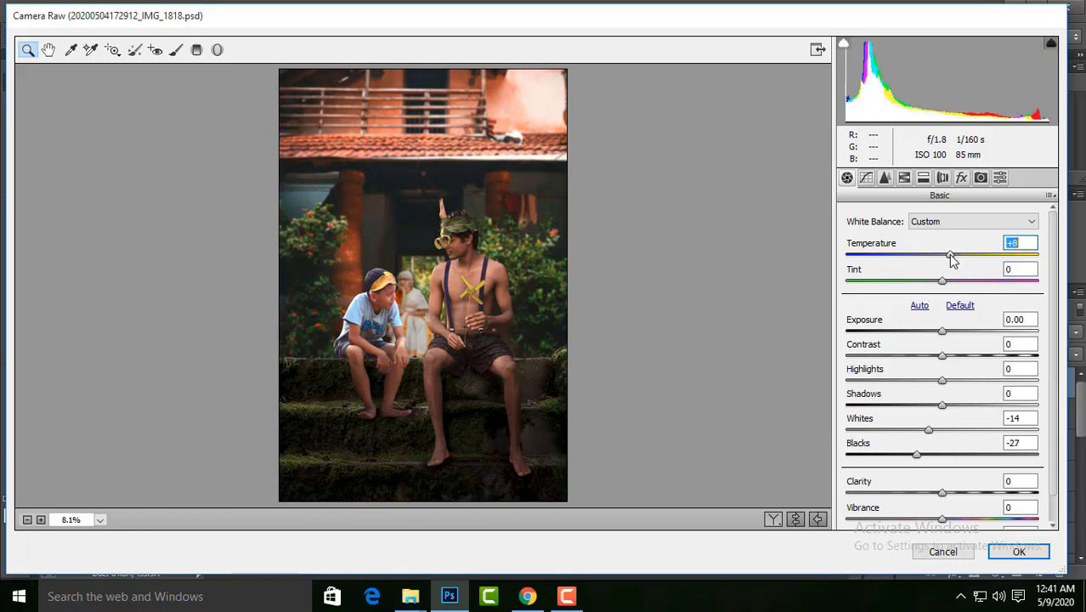
{"action": "left_click", "coordinate": [866, 177]}
{"action": "left_click", "coordinate": [897, 437]}
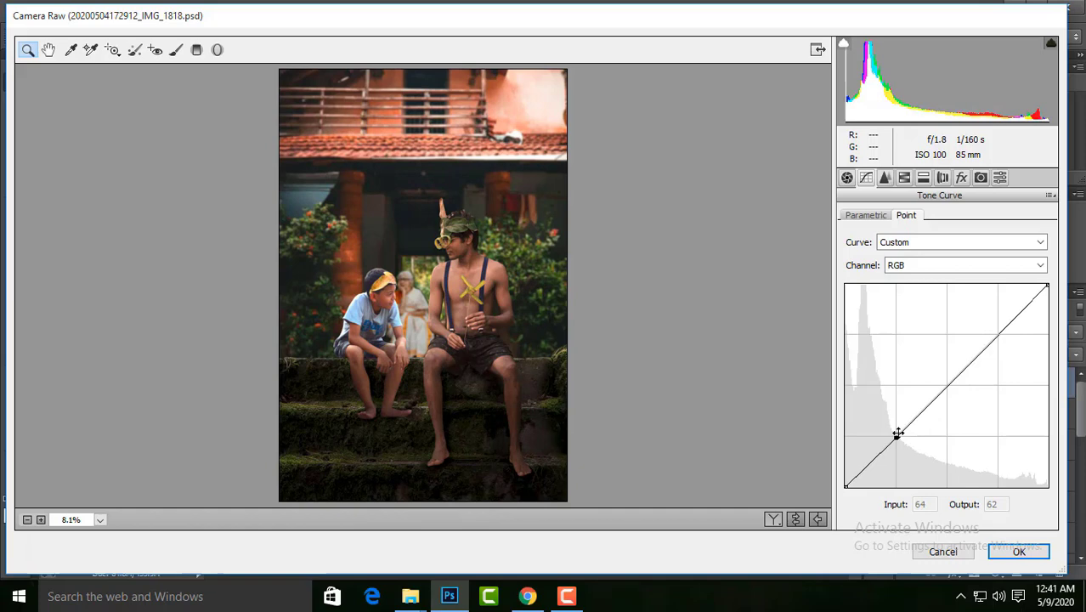
- Add RGB tone curve points and lift the black end slightly
{"action": "left_click", "coordinate": [946, 387]}
{"action": "mouse_move", "coordinate": [846, 483]}
{"action": "left_mouse_down"}
{"action": "mouse_move", "coordinate": [863, 472]}
{"action": "mouse_move", "coordinate": [841, 478]}
{"action": "mouse_move", "coordinate": [844, 493]}
{"action": "mouse_move", "coordinate": [843, 478]}
{"action": "left_mouse_up"}
{"action": "left_click", "coordinate": [865, 464]}
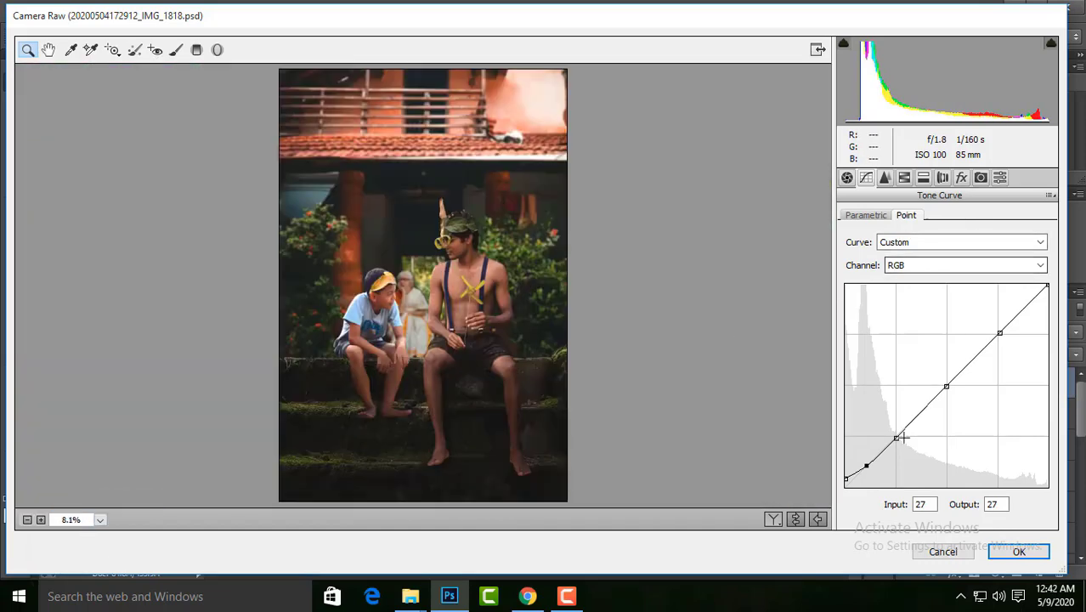
- Adjust a Red channel curve midpoint and remove a stray Green curve point
{"action": "left_click", "coordinate": [965, 265]}
{"action": "left_click", "coordinate": [927, 294]}
{"action": "mouse_move", "coordinate": [960, 371]}
{"action": "left_mouse_down"}
{"action": "mouse_move", "coordinate": [957, 386]}
{"action": "mouse_move", "coordinate": [918, 287]}
{"action": "left_mouse_up"}
{"action": "left_click", "coordinate": [935, 265]}
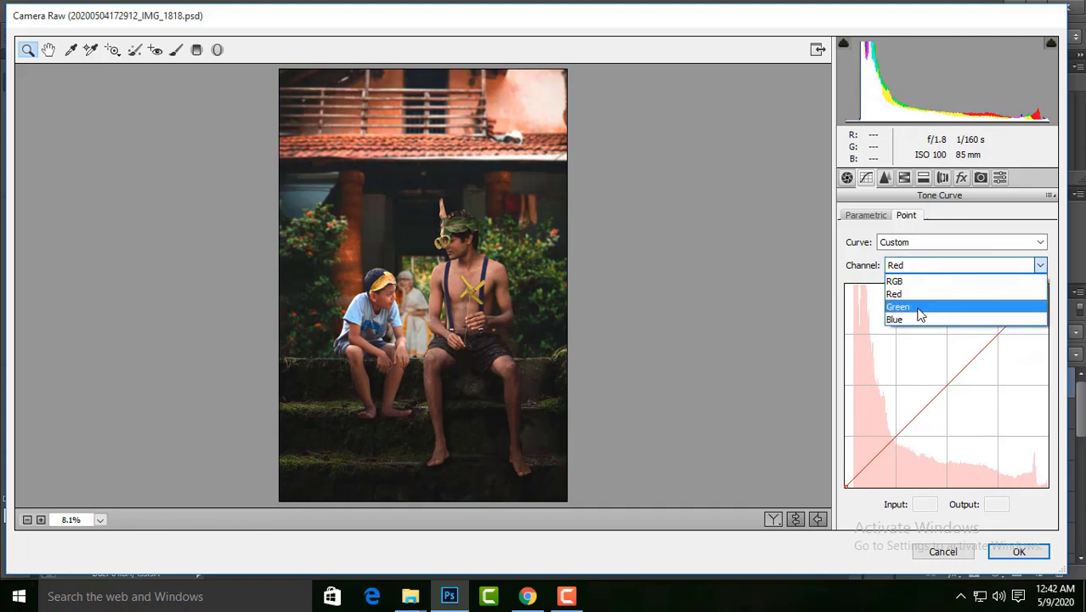
{"action": "left_click", "coordinate": [901, 304]}
{"action": "left_click", "coordinate": [955, 379]}
{"action": "left_click", "coordinate": [907, 429]}
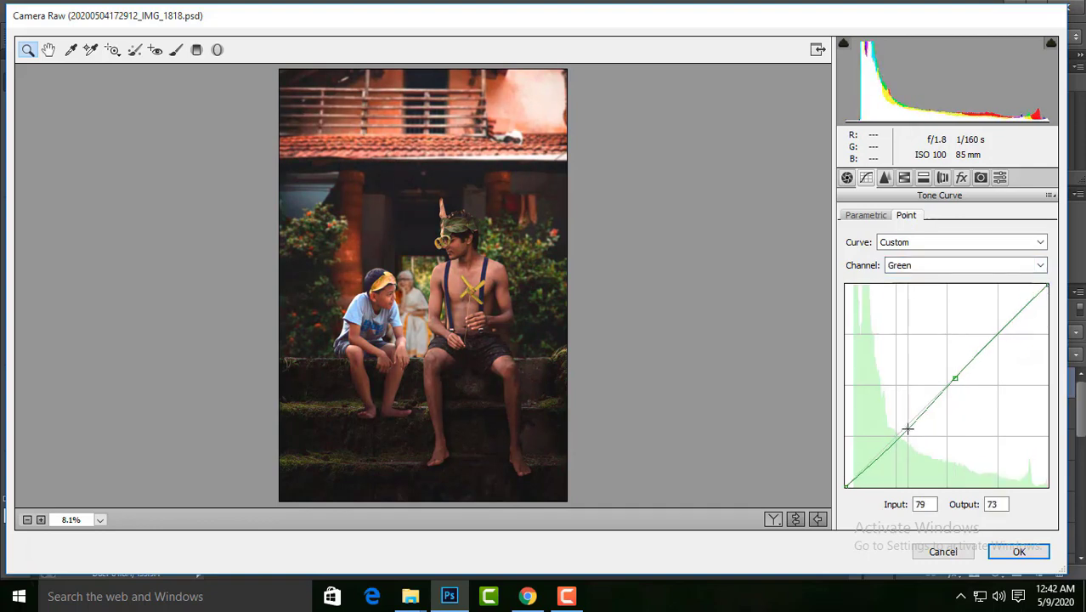
{"action": "key", "text": "Delete"}
{"action": "left_click", "coordinate": [938, 270]}
{"action": "left_click", "coordinate": [931, 276]}
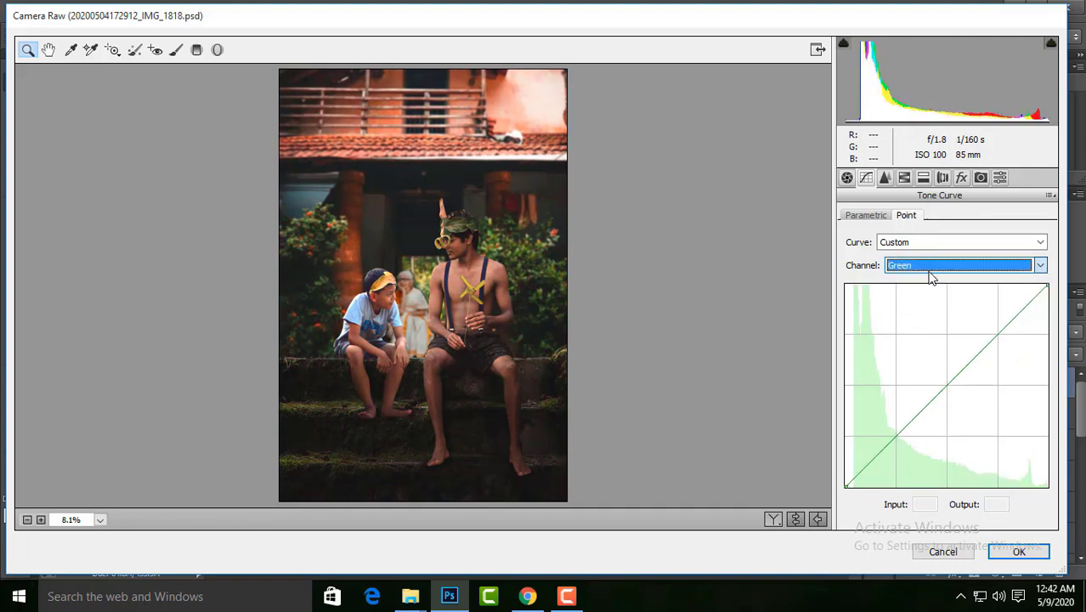
- Raise Clarity in the Basic panel for more midtone contrast
{"action": "left_click", "coordinate": [848, 178]}
{"action": "left_click", "coordinate": [217, 50]}
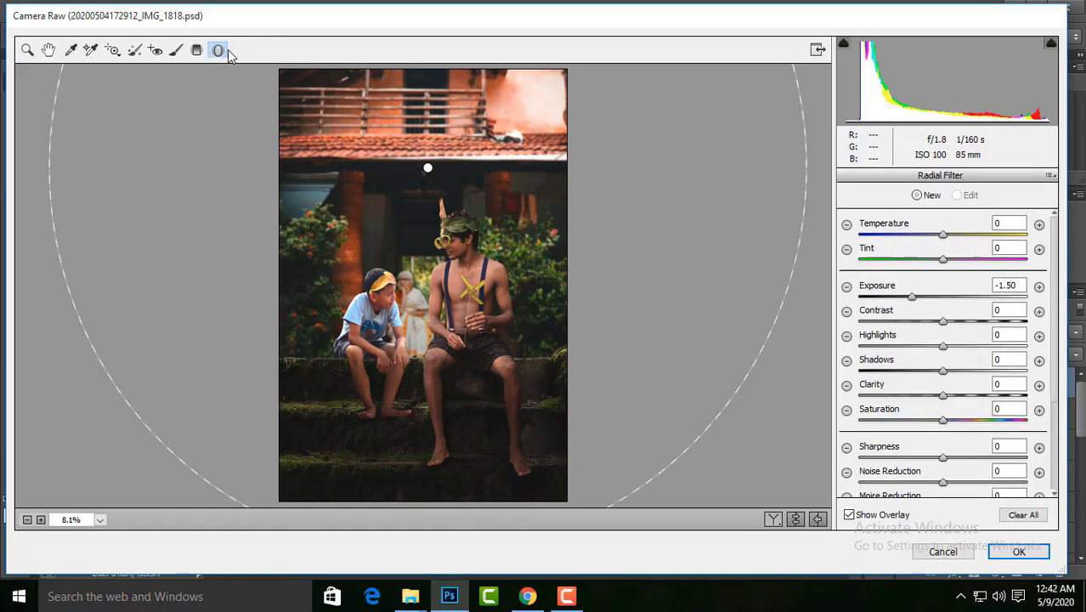
{"action": "left_click", "coordinate": [28, 49]}
{"action": "left_click", "coordinate": [866, 177]}
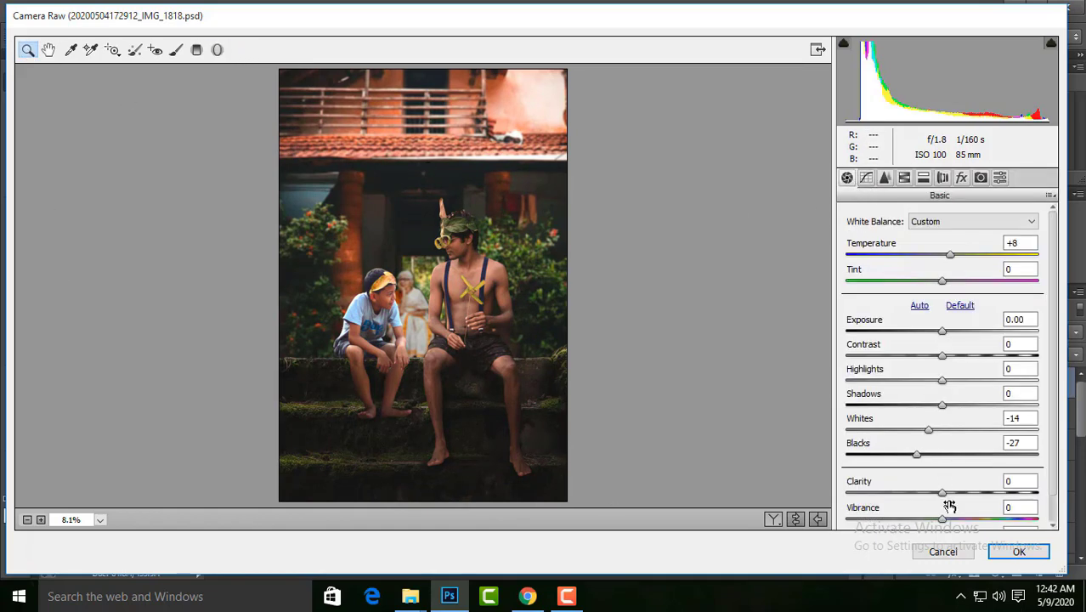
{"action": "left_click_drag", "start_coordinate": [944, 493], "coordinate": [983, 493]}
- Make the split-toning highlight tint warm orange, trying then resetting a shadow tint
{"action": "left_click", "coordinate": [885, 178]}
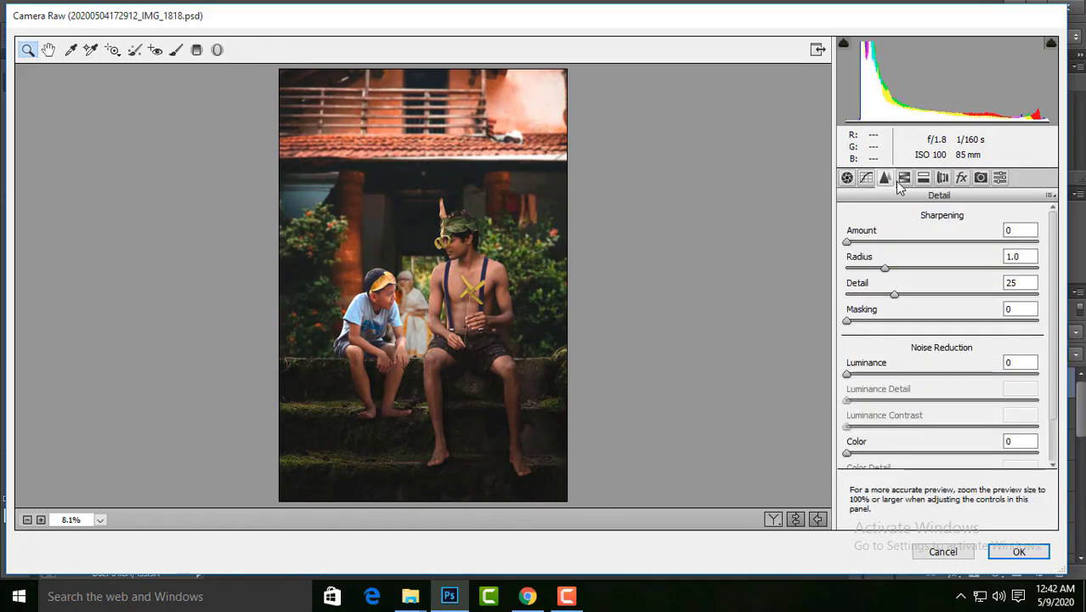
{"action": "left_click", "coordinate": [923, 178]}
{"action": "mouse_move", "coordinate": [851, 241]}
{"action": "left_mouse_down"}
{"action": "mouse_move", "coordinate": [880, 244]}
{"action": "mouse_move", "coordinate": [882, 270]}
{"action": "left_mouse_up"}
{"action": "left_click_drag", "start_coordinate": [879, 241], "coordinate": [953, 245]}
{"action": "left_click", "coordinate": [954, 241]}
{"action": "left_click_drag", "start_coordinate": [853, 390], "coordinate": [1020, 363]}
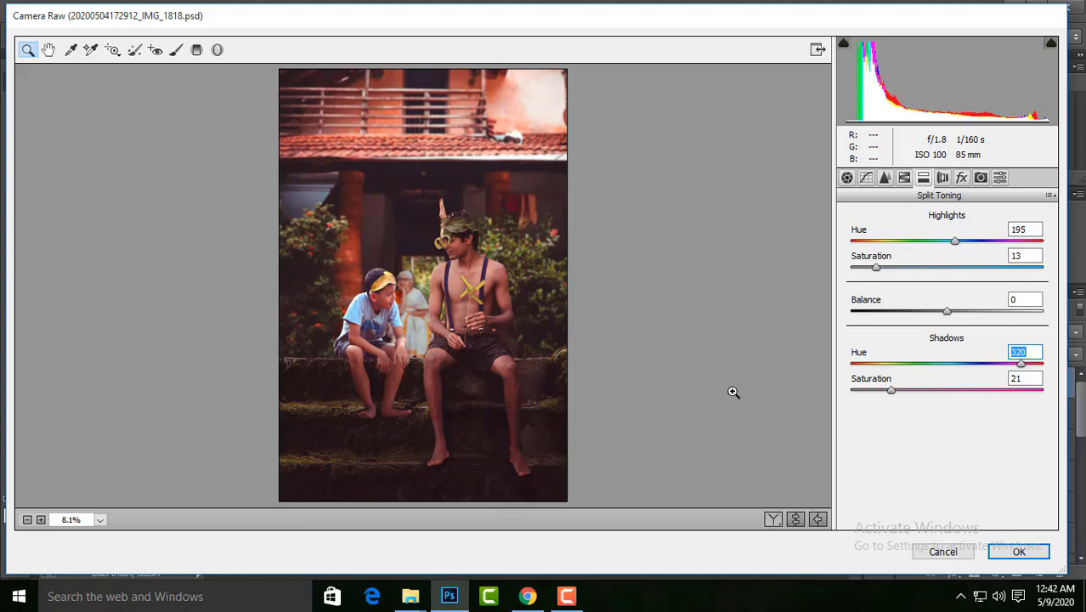
{"action": "double_click", "coordinate": [884, 391]}
{"action": "double_click", "coordinate": [900, 363]}
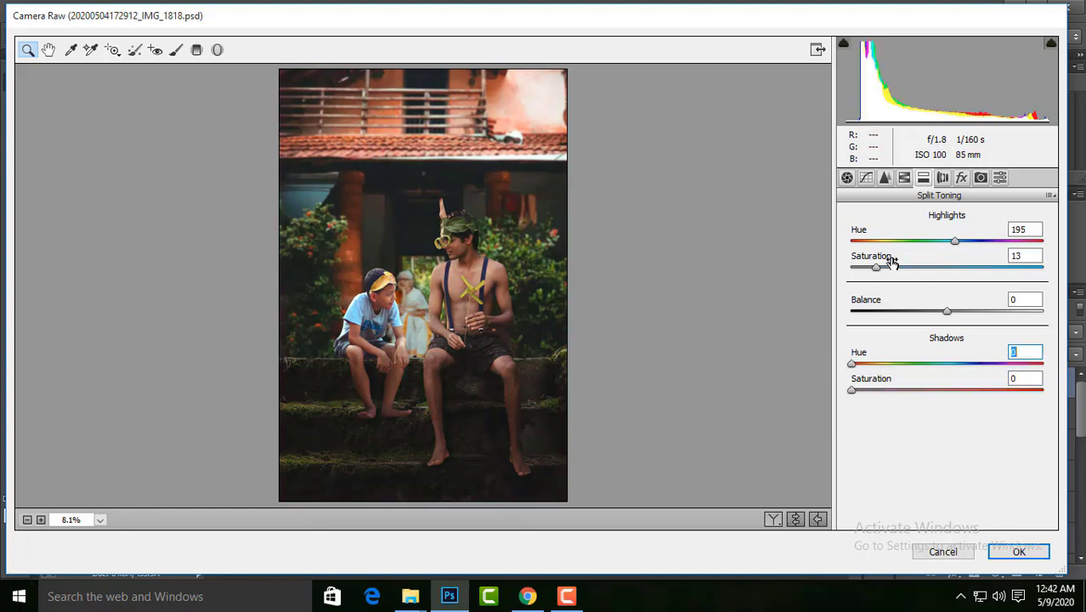
{"action": "left_click_drag", "start_coordinate": [923, 243], "coordinate": [876, 243]}
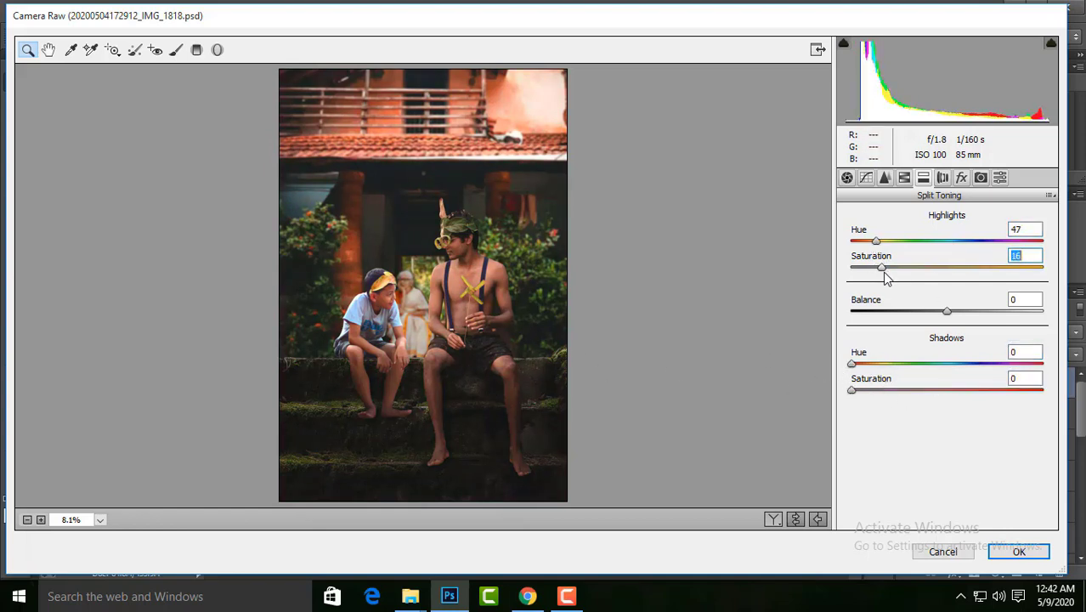
- Raise Clarity further in the basic adjustments and zoom in to check the boys' detail
{"action": "left_click", "coordinate": [848, 177]}
{"action": "left_click_drag", "start_coordinate": [942, 492], "coordinate": [976, 492]}
{"action": "left_click", "coordinate": [480, 334]}
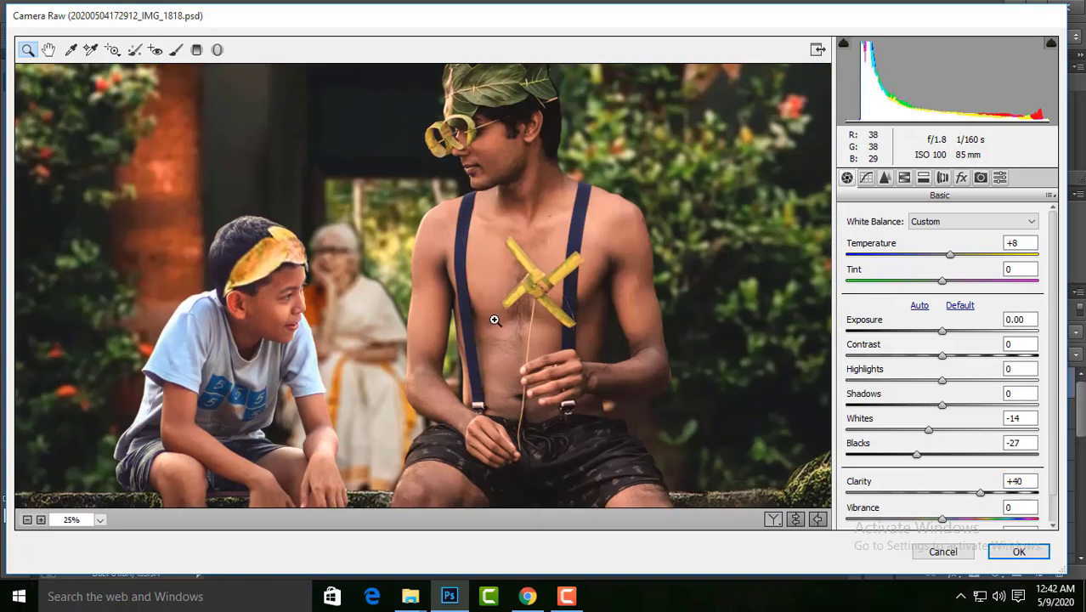
{"action": "left_click", "coordinate": [100, 519]}
{"action": "left_click", "coordinate": [85, 456]}
- Tint the shadows hue 360, saturation 8, and compare with the original in Before/After views
{"action": "left_click", "coordinate": [903, 176]}
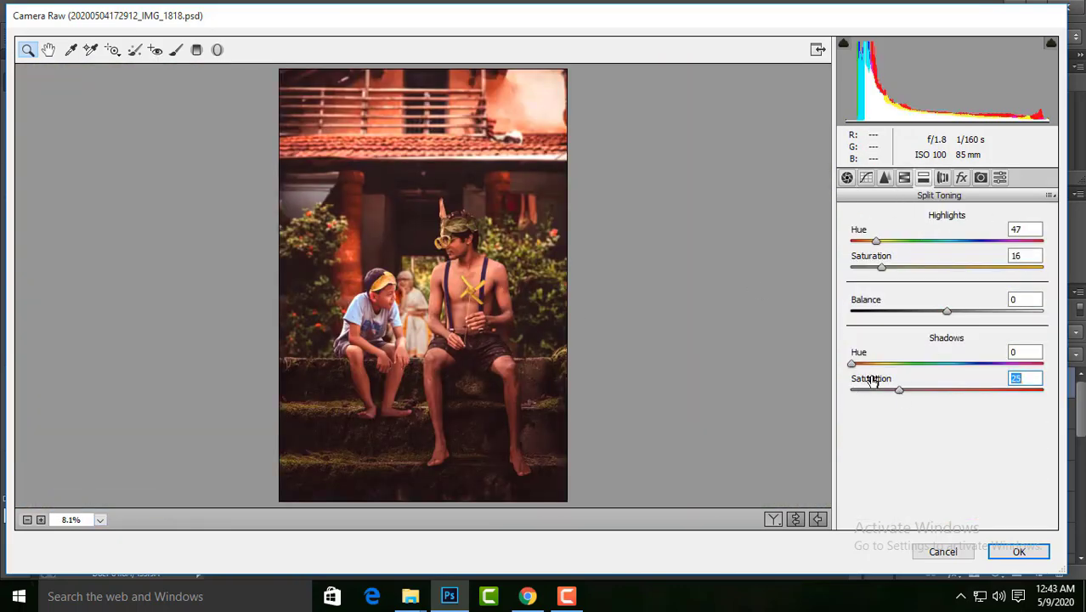
{"action": "left_click_drag", "start_coordinate": [853, 364], "coordinate": [957, 364]}
{"action": "left_click_drag", "start_coordinate": [899, 391], "coordinate": [867, 393]}
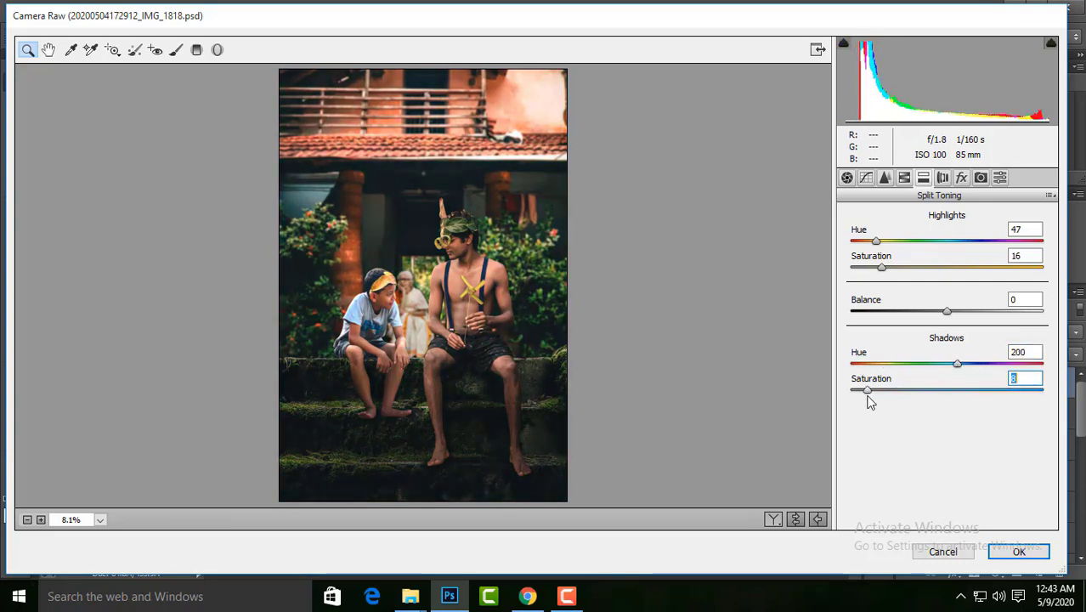
{"action": "left_click_drag", "start_coordinate": [981, 364], "coordinate": [1061, 357]}
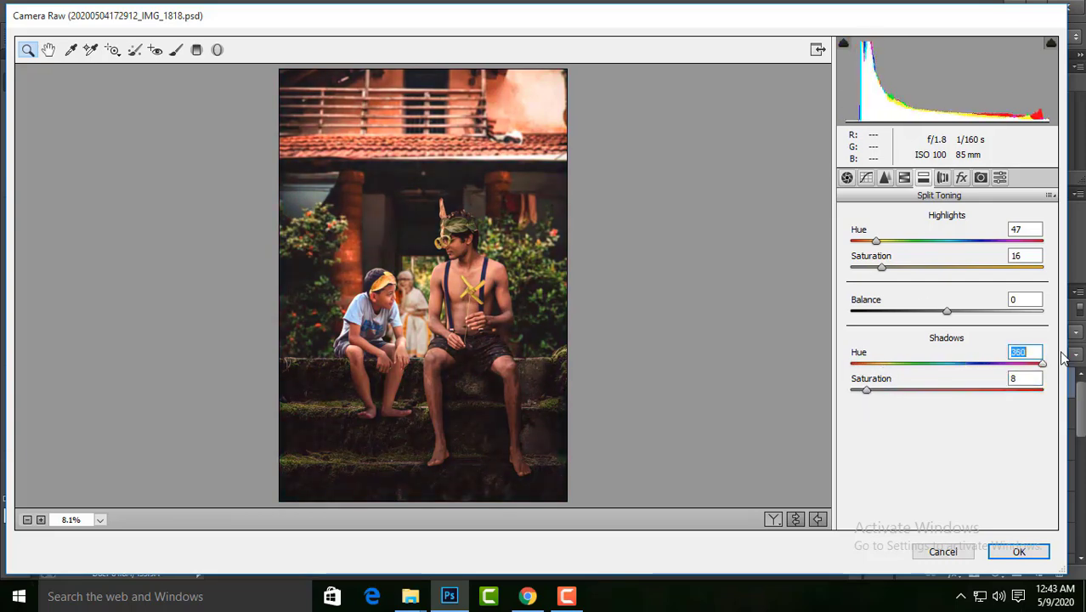
{"action": "left_click", "coordinate": [773, 520]}
{"action": "left_click", "coordinate": [778, 522]}
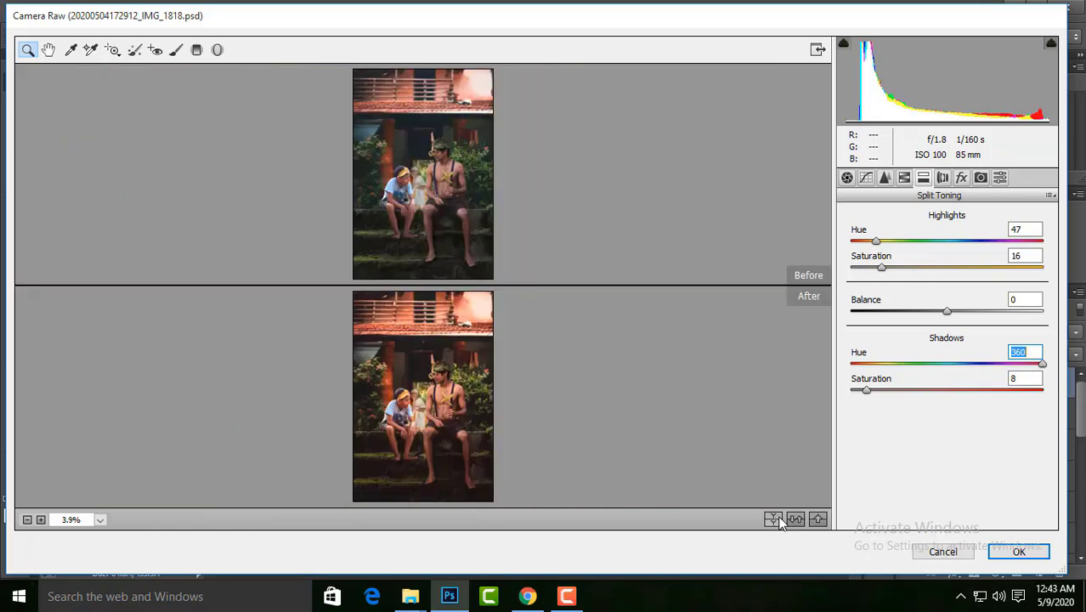
{"action": "left_click", "coordinate": [176, 49]}
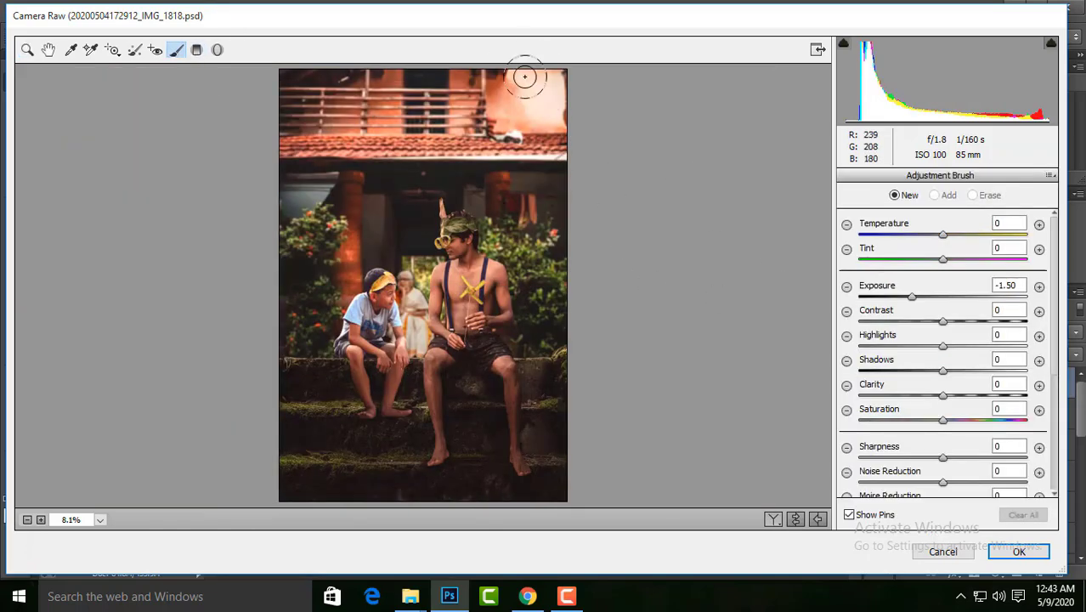
- Paint an Adjustment Brush stroke at Exposure -2.85 across the top of the building
{"action": "left_click_drag", "start_coordinate": [546, 90], "coordinate": [535, 106]}
{"action": "left_click_drag", "start_coordinate": [912, 296], "coordinate": [898, 297]}
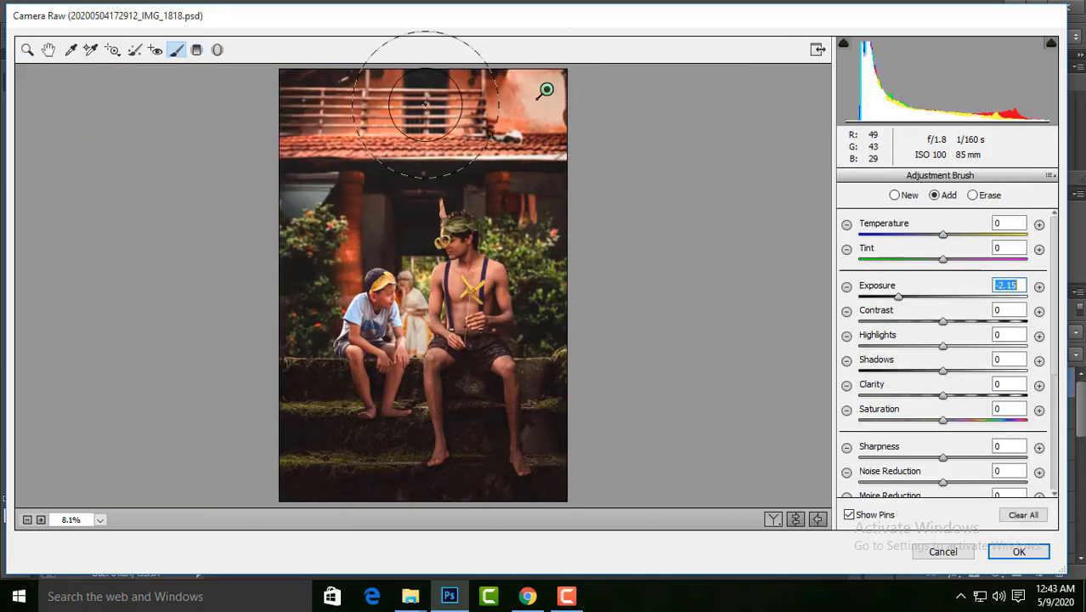
{"action": "left_click_drag", "start_coordinate": [425, 104], "coordinate": [340, 127]}
{"action": "left_click_drag", "start_coordinate": [898, 297], "coordinate": [883, 297]}
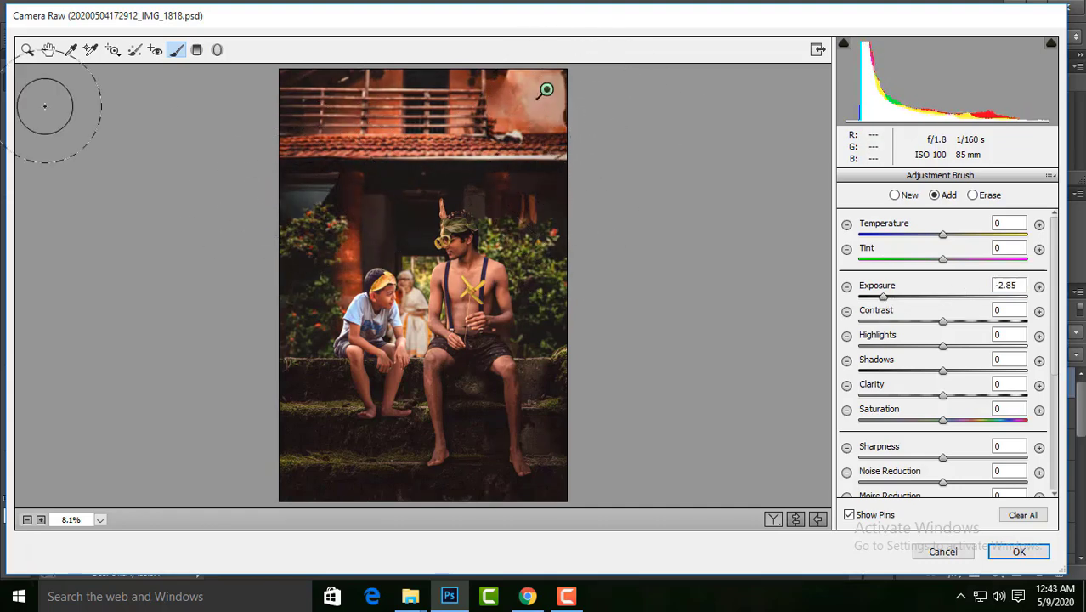
{"action": "left_click", "coordinate": [27, 49]}
- Add a point to the Red tone curve, then remove it again
{"action": "left_click", "coordinate": [904, 177]}
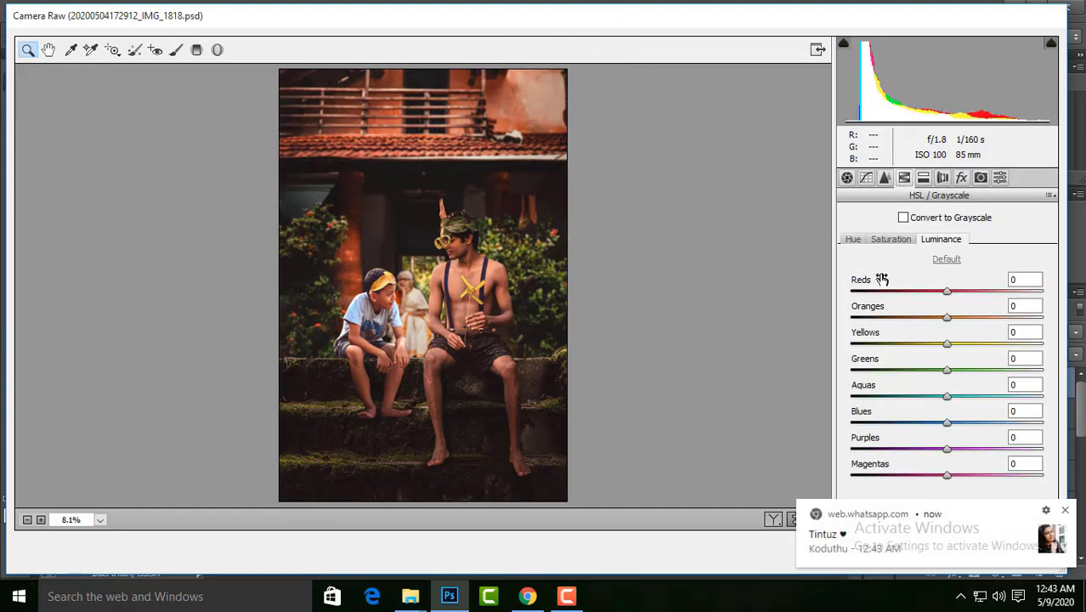
{"action": "left_click", "coordinate": [866, 177]}
{"action": "left_click", "coordinate": [918, 265]}
{"action": "left_click", "coordinate": [894, 293]}
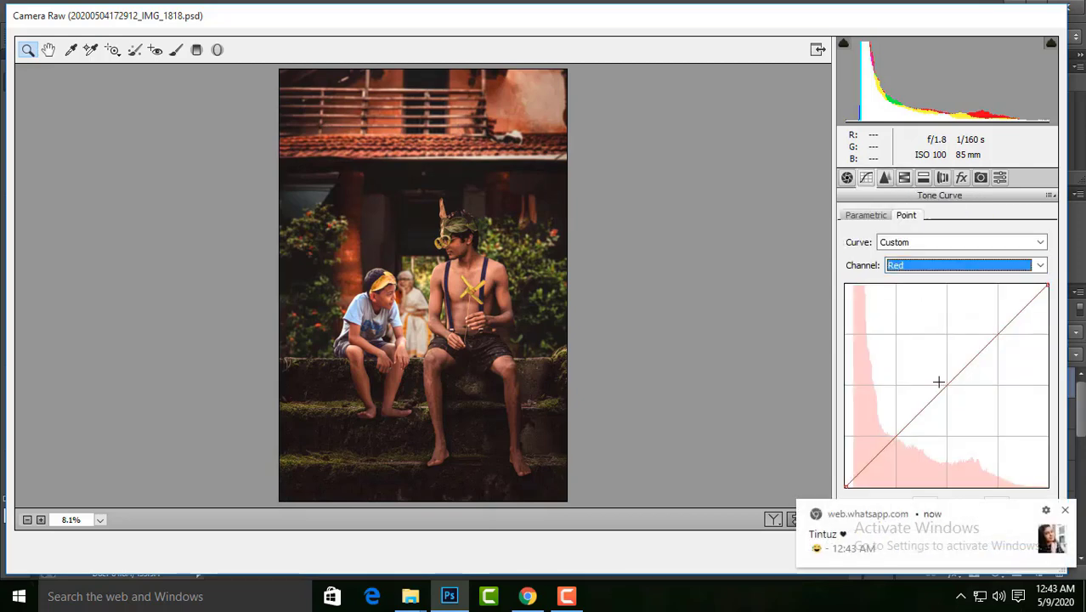
{"action": "left_click", "coordinate": [959, 374]}
{"action": "mouse_move", "coordinate": [958, 379]}
{"action": "left_mouse_down"}
{"action": "mouse_move", "coordinate": [955, 363]}
{"action": "mouse_move", "coordinate": [846, 455]}
{"action": "left_mouse_up"}
- Zoom into the preview to inspect detail, then fit it back to the window
{"action": "left_click", "coordinate": [847, 176]}
{"action": "left_click", "coordinate": [505, 290]}
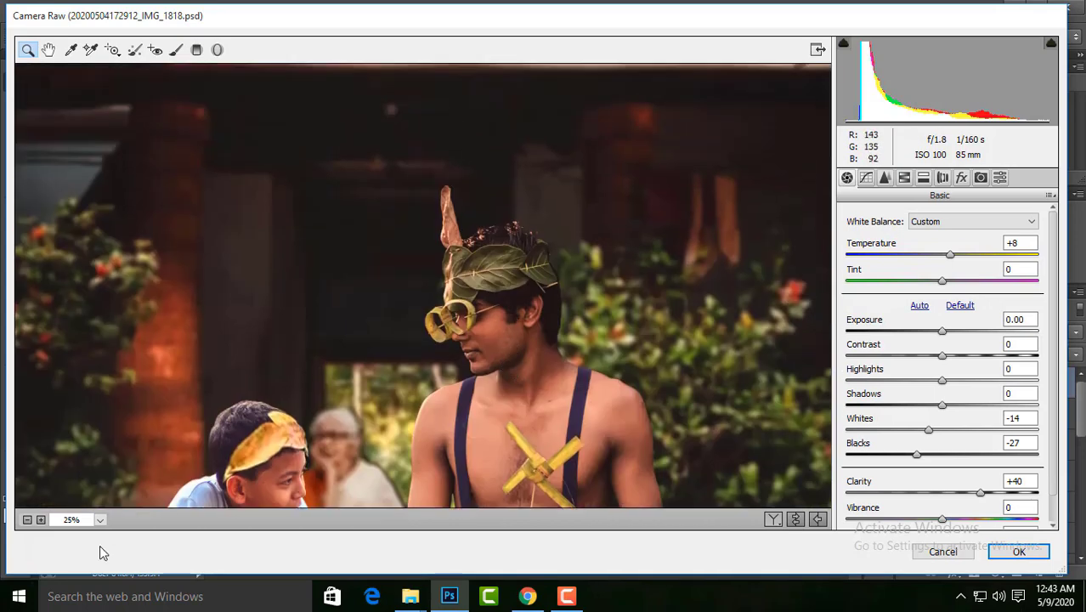
{"action": "left_click", "coordinate": [99, 519]}
{"action": "left_click", "coordinate": [98, 500]}
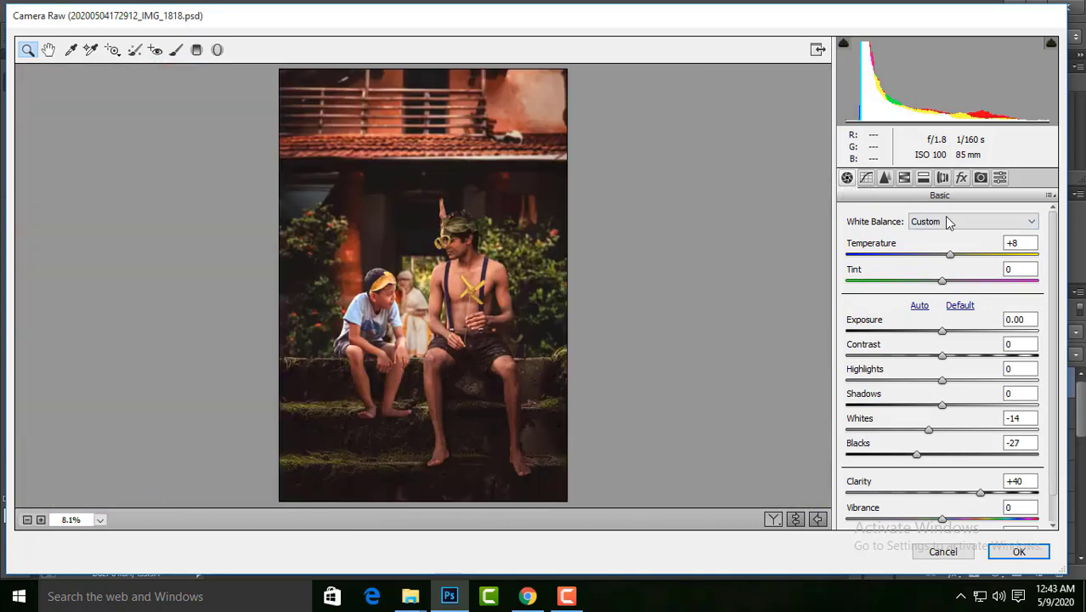
{"action": "left_click", "coordinate": [961, 177]}
{"action": "left_click", "coordinate": [961, 176]}
- Set Post Crop Vignetting to -12, then try and reset the green primary calibration
{"action": "left_click_drag", "start_coordinate": [942, 383], "coordinate": [946, 385]}
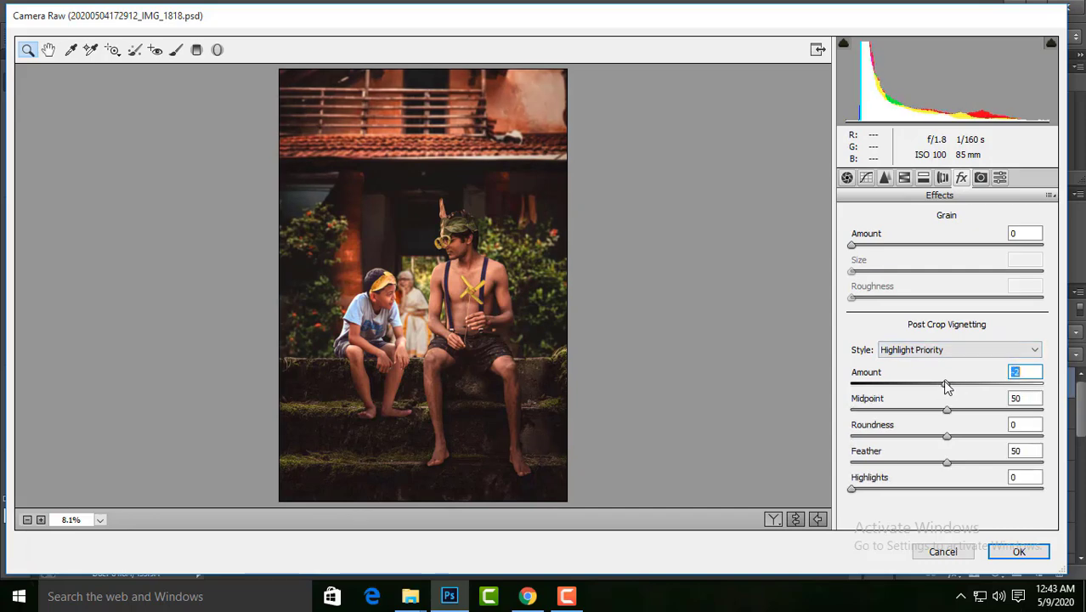
{"action": "left_click", "coordinate": [924, 178]}
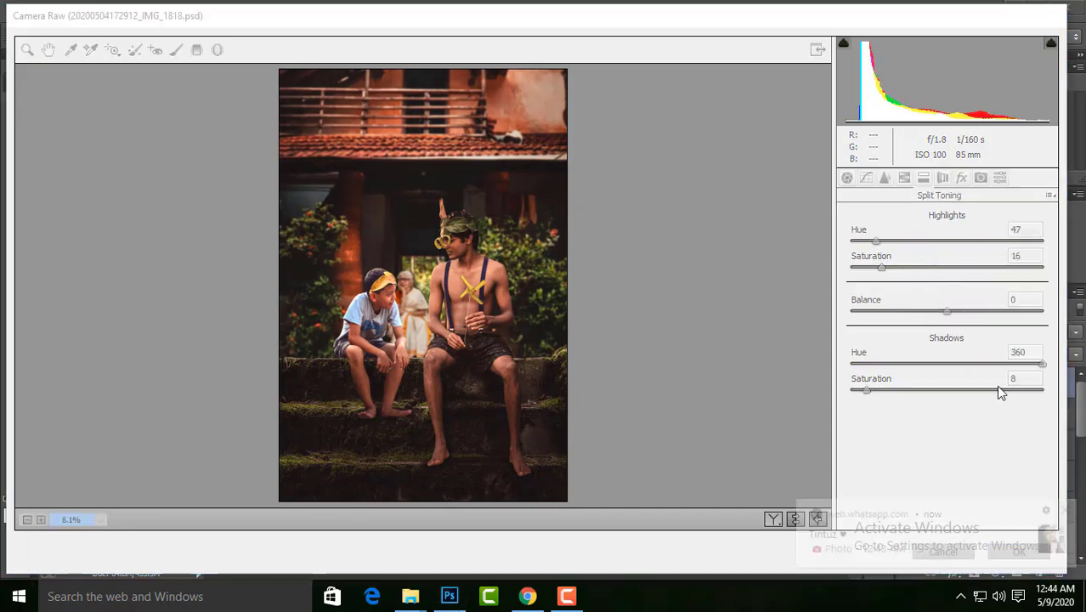
{"action": "left_click", "coordinate": [961, 177]}
{"action": "left_click_drag", "start_coordinate": [947, 404], "coordinate": [867, 407]}
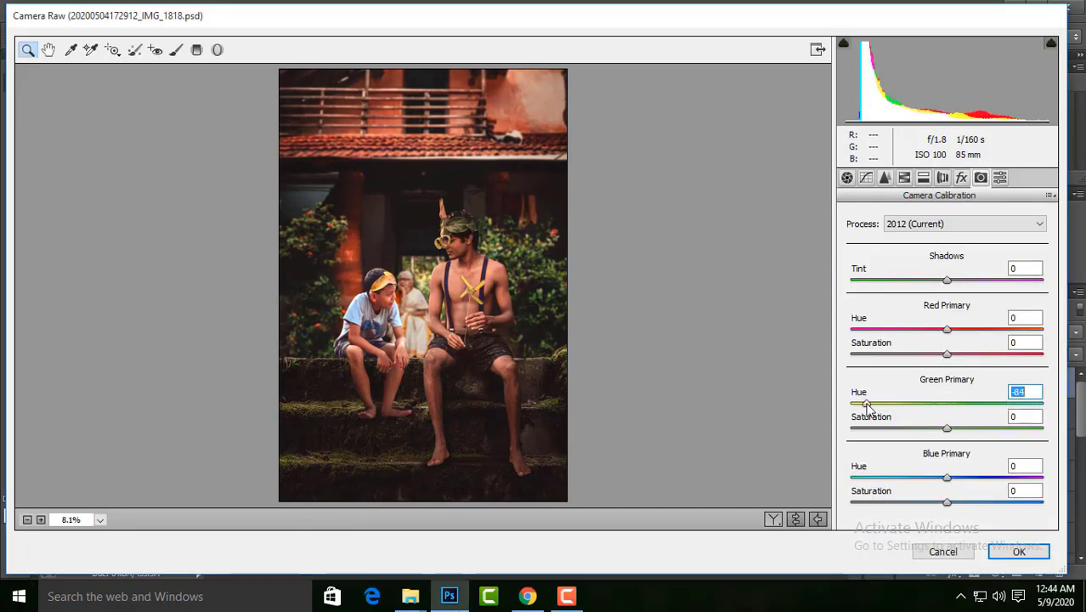
{"action": "double_click", "coordinate": [866, 405]}
{"action": "double_click", "coordinate": [993, 427]}
- Raise Blue Primary saturation to about +17, apply Camera Raw to Layer 6, and check the result
{"action": "mouse_move", "coordinate": [947, 477]}
{"action": "left_mouse_down"}
{"action": "mouse_move", "coordinate": [996, 477]}
{"action": "mouse_move", "coordinate": [918, 495]}
{"action": "mouse_move", "coordinate": [991, 502]}
{"action": "mouse_move", "coordinate": [964, 503]}
{"action": "left_mouse_up"}
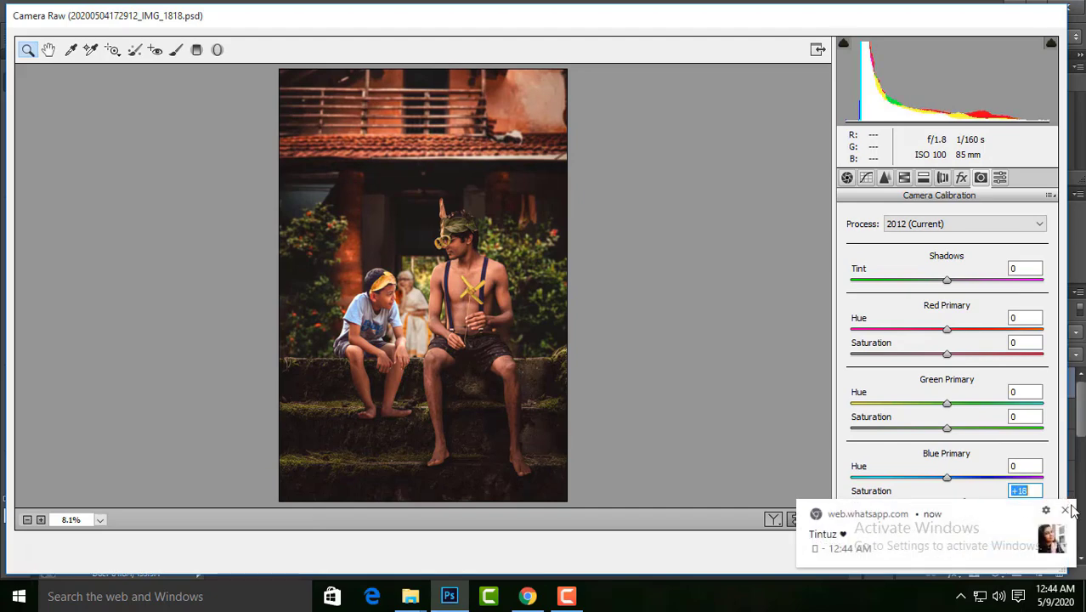
{"action": "left_click", "coordinate": [1065, 510]}
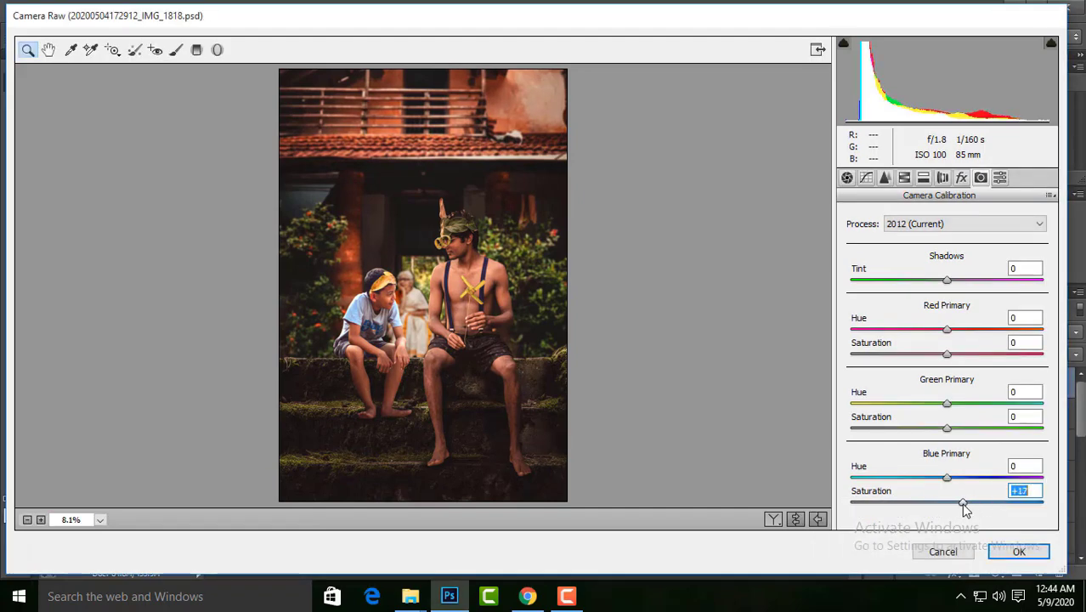
{"action": "left_click", "coordinate": [1019, 551]}
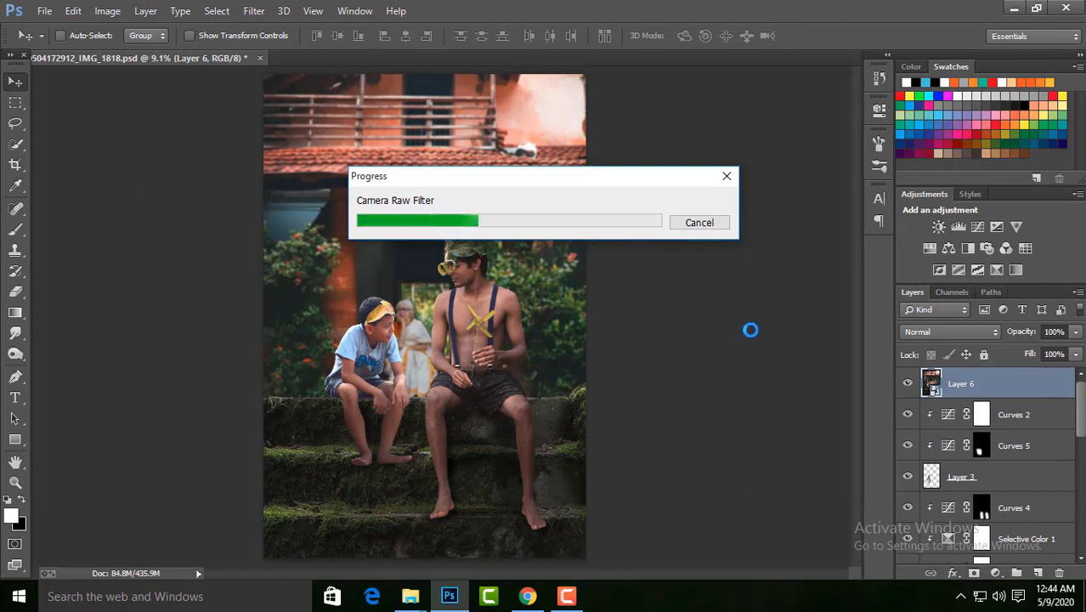
{"action": "scroll", "coordinate": [476, 289], "scroll_direction": "up", "scroll_amount": 2}
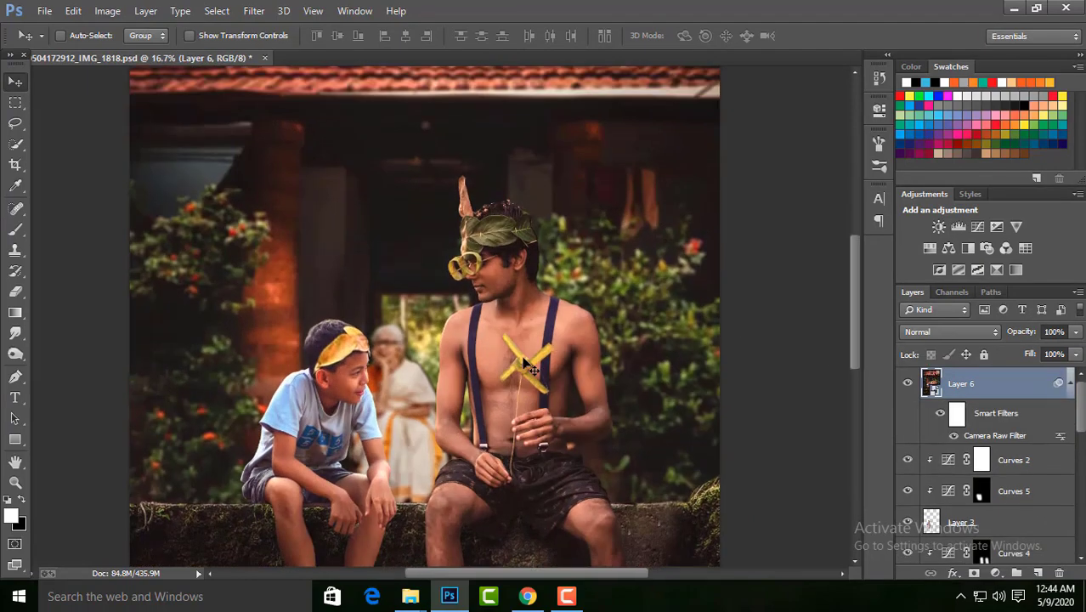
{"action": "scroll", "coordinate": [476, 289], "scroll_direction": "up", "scroll_amount": 3}
{"action": "scroll", "coordinate": [476, 289], "scroll_direction": "up", "scroll_amount": 4}
{"action": "key", "text": "ctrl+0"}
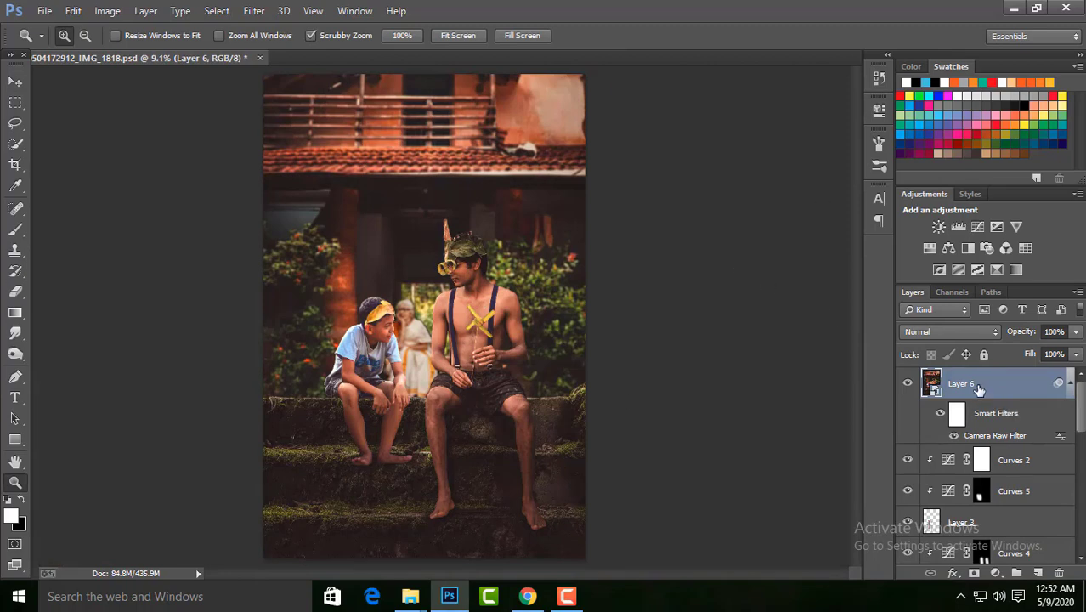
- Stamp visible layers into Layer 7 in Soft Light at 18% opacity, then compare the effect
{"action": "key", "text": "ctrl+shift+alt+e"}
{"action": "left_click", "coordinate": [930, 331]}
{"action": "left_click", "coordinate": [939, 217]}
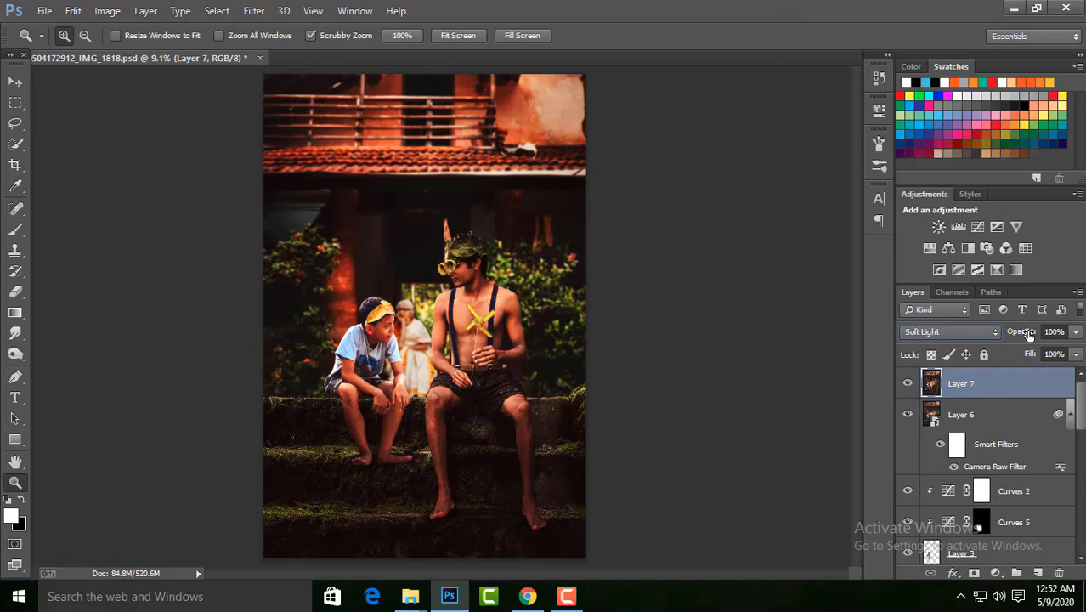
{"action": "key", "text": "Down"}
{"action": "key", "text": "Down"}
{"action": "key", "text": "Down"}
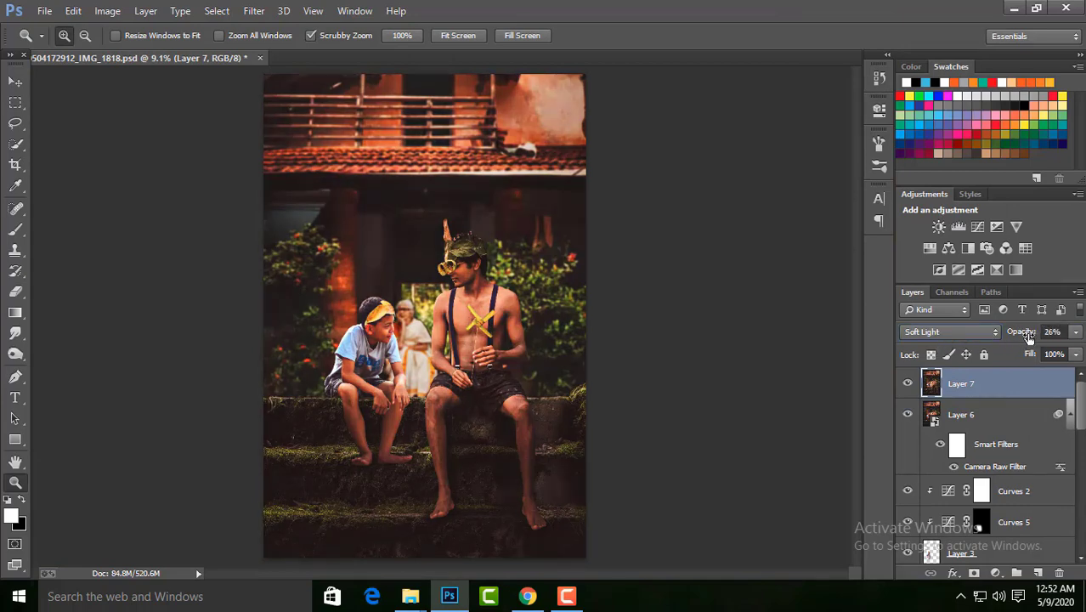
{"action": "left_click", "coordinate": [907, 385]}
{"action": "left_click_drag", "start_coordinate": [497, 267], "coordinate": [543, 279]}
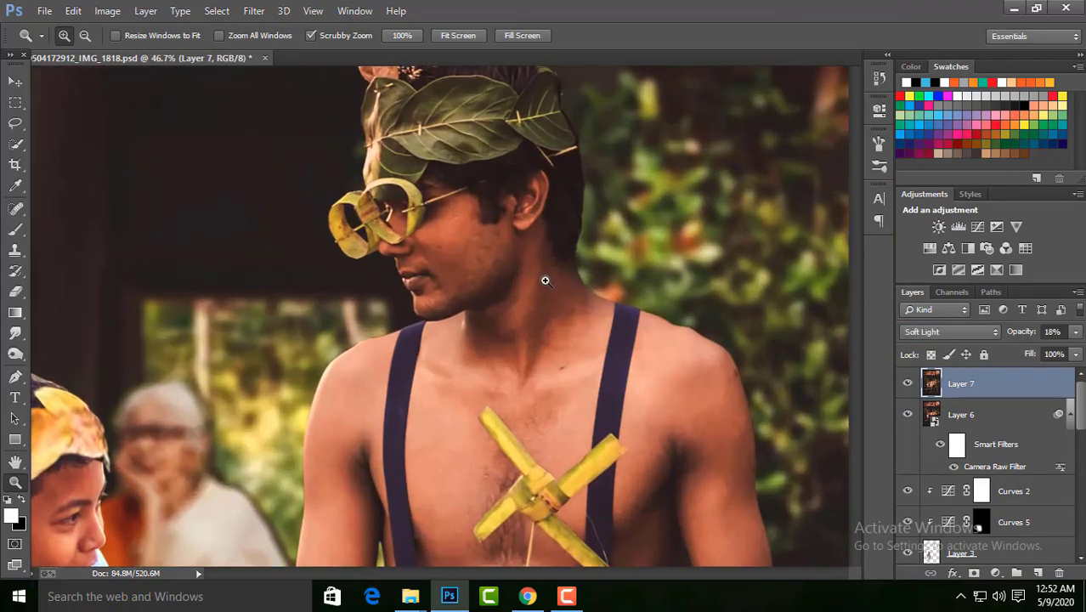
{"action": "key", "text": "ctrl+0"}
{"action": "left_click_drag", "start_coordinate": [451, 255], "coordinate": [808, 315]}
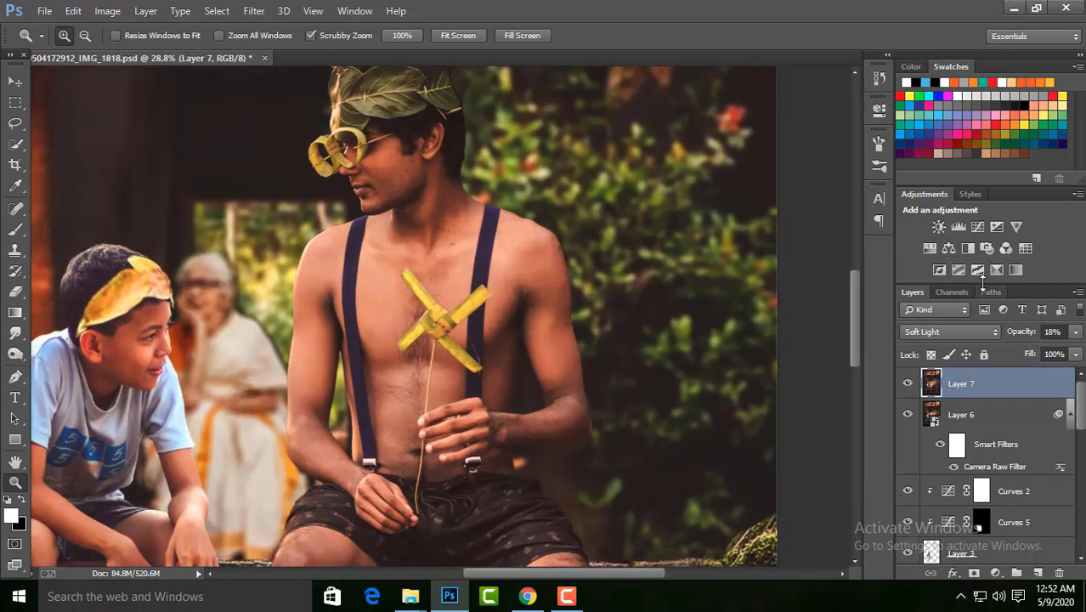
- Add a Hue/Saturation layer setting Yellows to hue -11, saturation -10, lightness +32, and compare it
{"action": "left_click", "coordinate": [930, 248]}
{"action": "left_click", "coordinate": [777, 169]}
{"action": "left_click", "coordinate": [747, 214]}
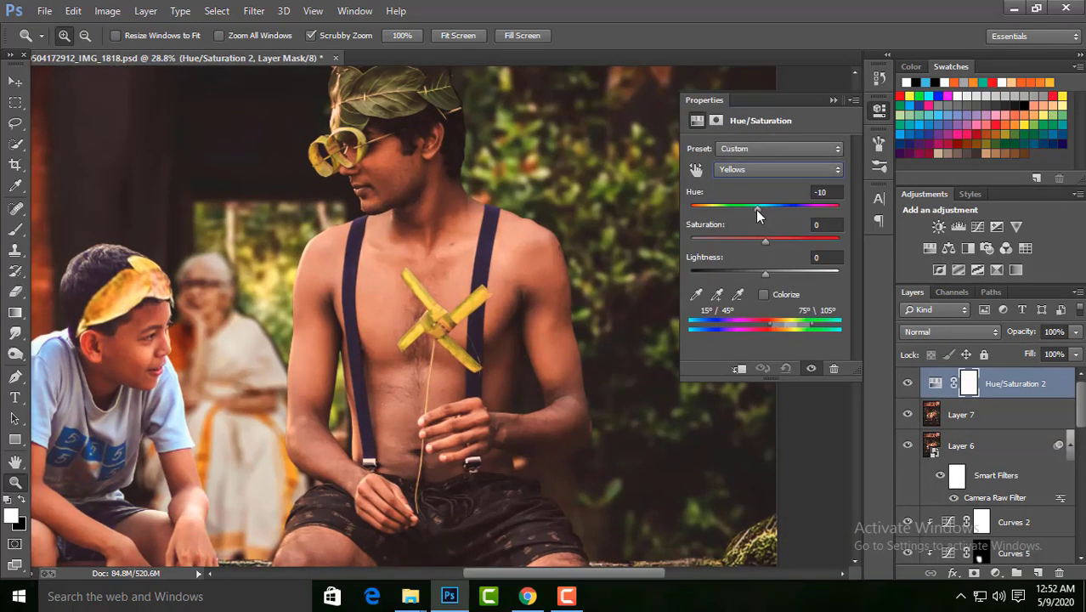
{"action": "left_click_drag", "start_coordinate": [772, 277], "coordinate": [789, 278]}
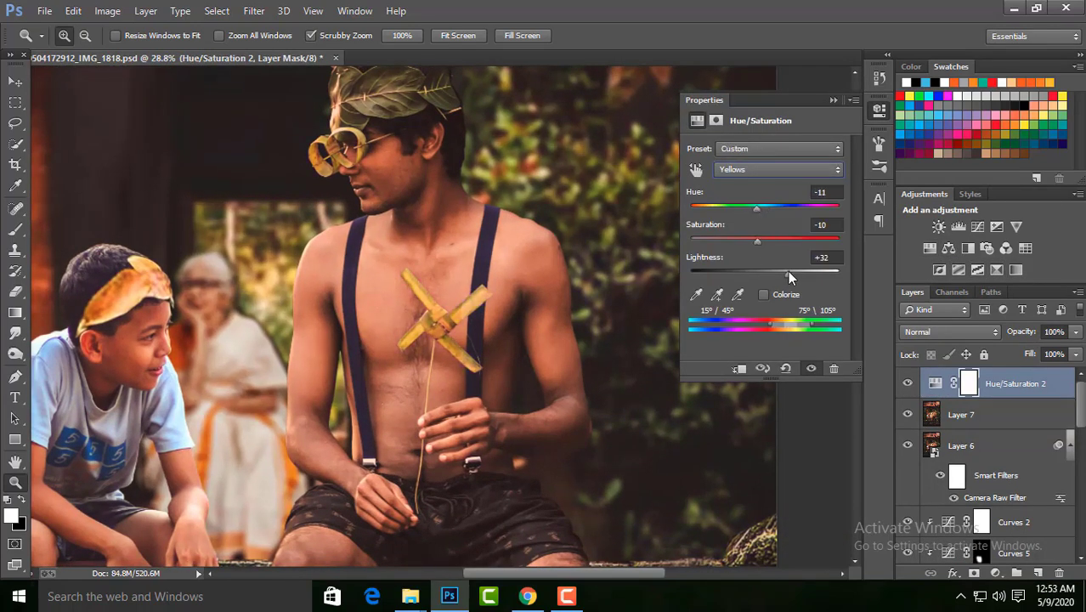
{"action": "left_click", "coordinate": [833, 101]}
{"action": "key", "text": "ctrl+0"}
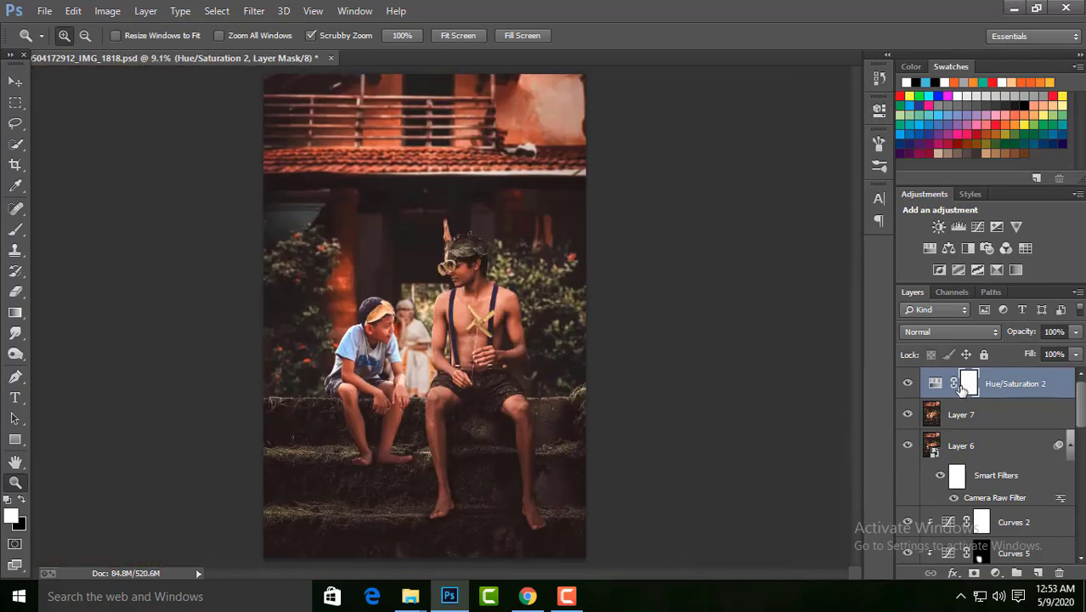
{"action": "left_click", "coordinate": [909, 384]}
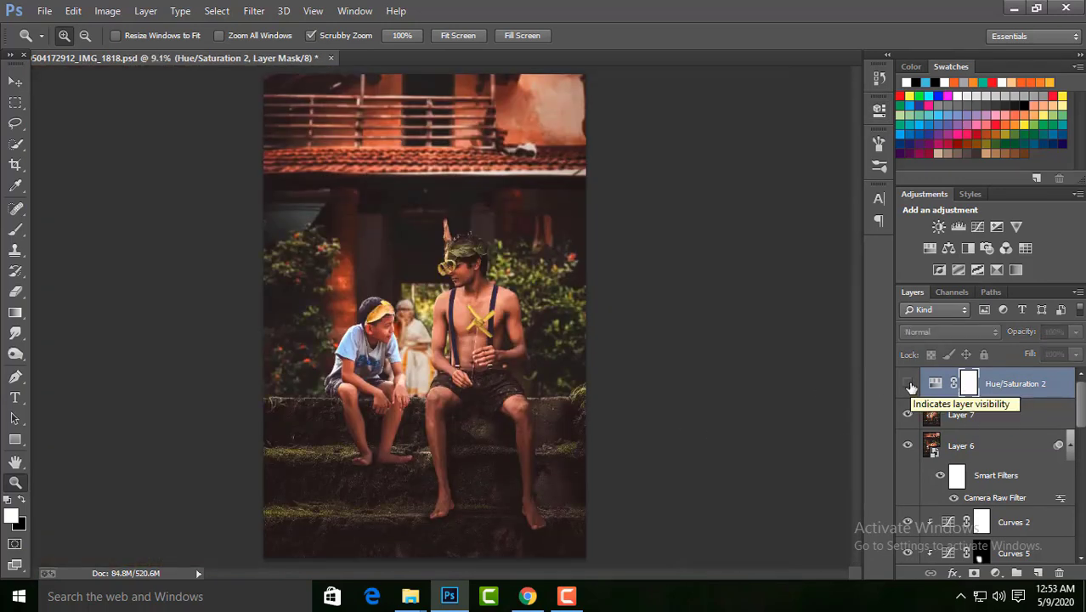
{"action": "left_click", "coordinate": [909, 384]}
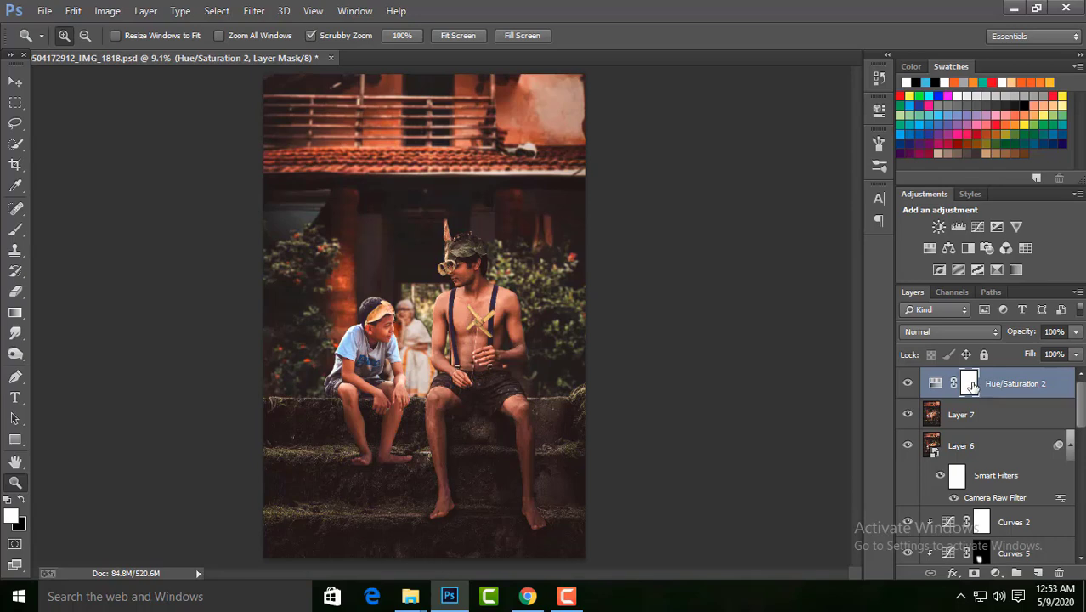
{"action": "left_click_drag", "start_coordinate": [369, 378], "coordinate": [339, 459]}
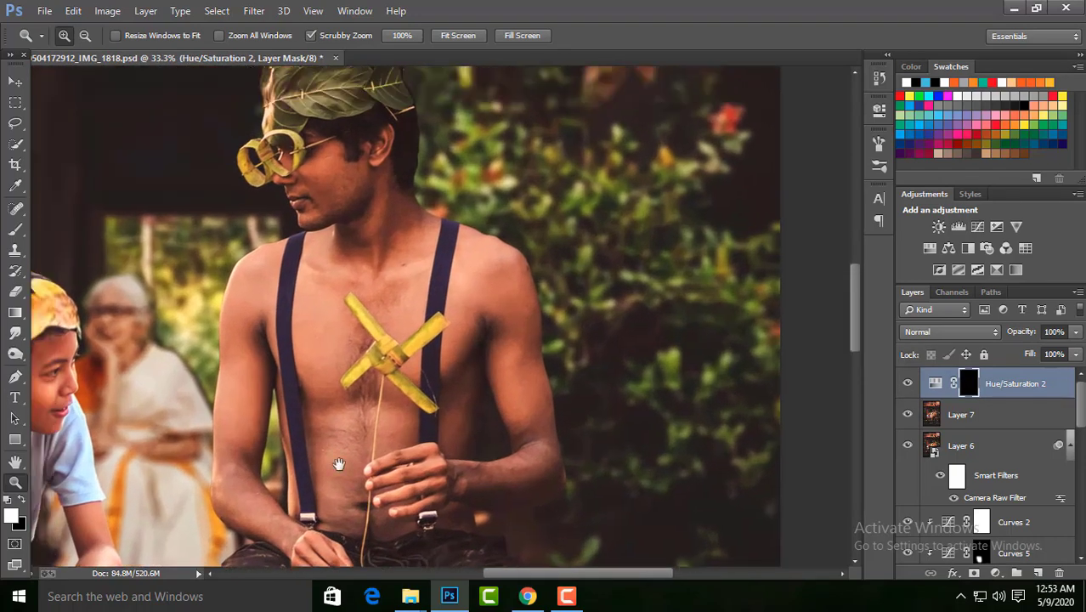
- Select the Hue/Saturation 2 mask and size the brush between about 125 and 250 px
{"action": "left_click", "coordinate": [16, 231]}
{"action": "key", "text": "bracketleft"}
{"action": "key", "text": "bracketleft"}
{"action": "key", "text": "bracketleft"}
{"action": "key", "text": "bracketleft"}
{"action": "key", "text": "bracketleft"}
{"action": "key", "text": "bracketleft"}
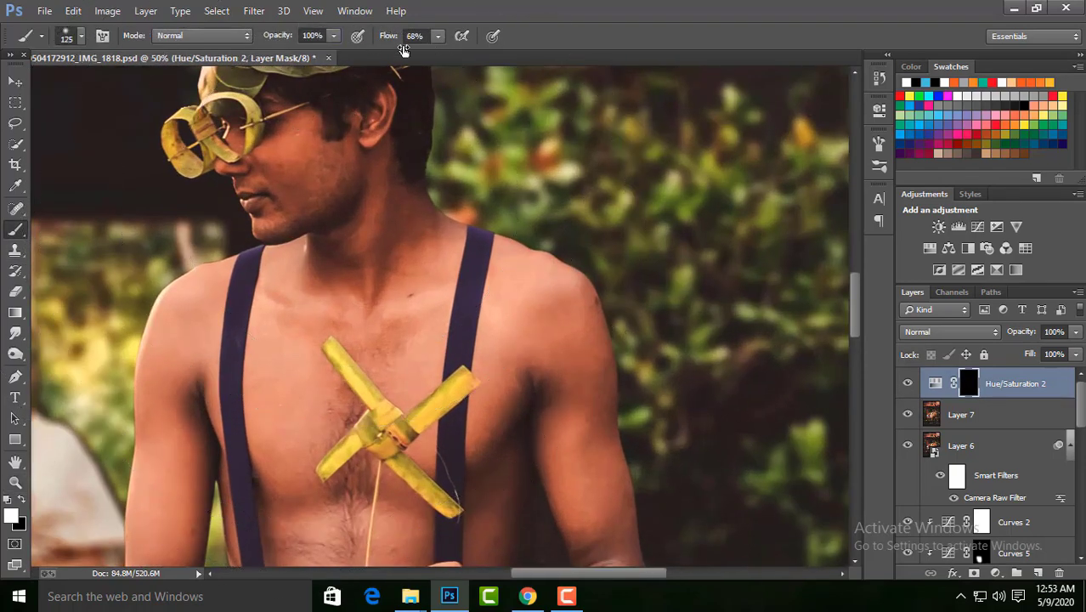
{"action": "scroll", "coordinate": [322, 189], "scroll_direction": "up", "scroll_amount": 1}
{"action": "key", "text": "bracketright"}
{"action": "key", "text": "bracketright"}
{"action": "key", "text": "bracketright"}
{"action": "key", "text": "bracketright"}
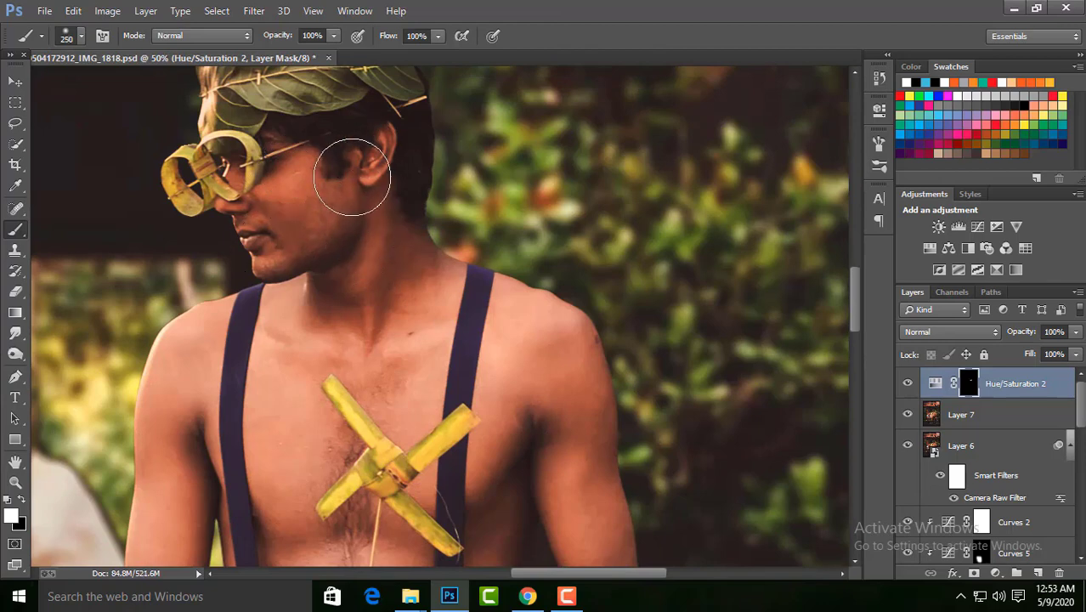
{"action": "scroll", "coordinate": [540, 346], "scroll_direction": "down", "scroll_amount": 3}
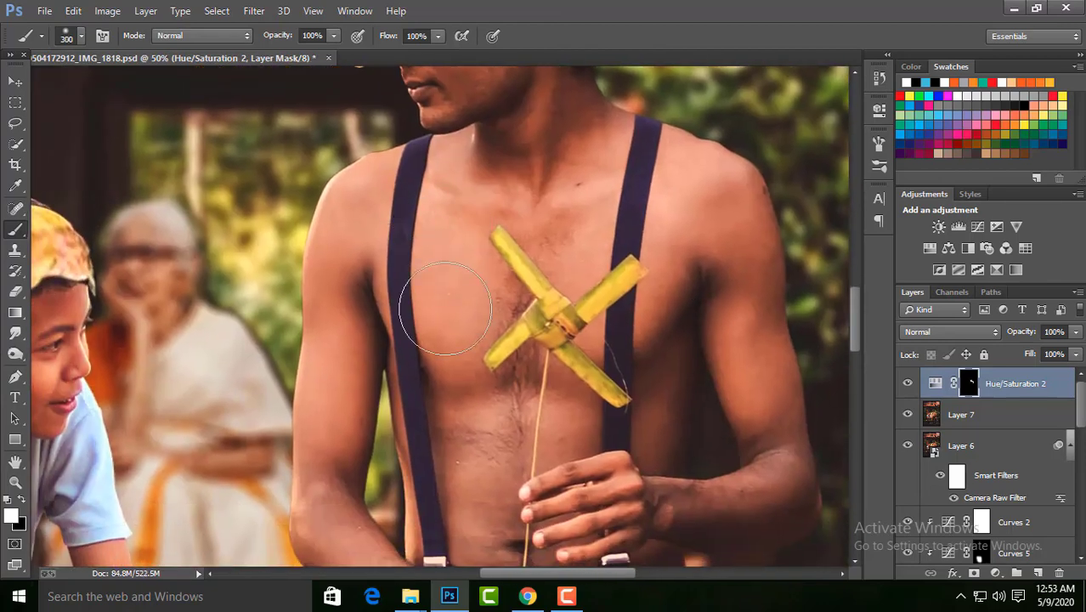
{"action": "key", "text": "bracketright"}
{"action": "scroll", "coordinate": [367, 301], "scroll_direction": "down", "scroll_amount": 5}
{"action": "key", "text": "bracketleft"}
{"action": "scroll", "coordinate": [476, 280], "scroll_direction": "up", "scroll_amount": 1}
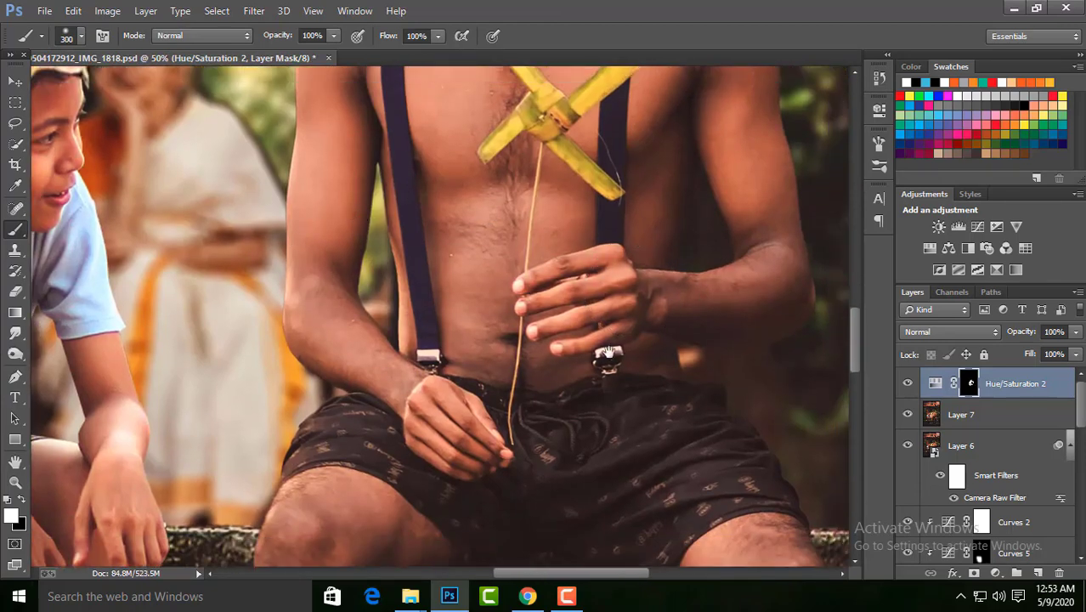
{"action": "scroll", "coordinate": [557, 243], "scroll_direction": "up", "scroll_amount": 1}
{"action": "scroll", "coordinate": [529, 387], "scroll_direction": "up", "scroll_amount": 1}
{"action": "scroll", "coordinate": [528, 387], "scroll_direction": "down", "scroll_amount": 3}
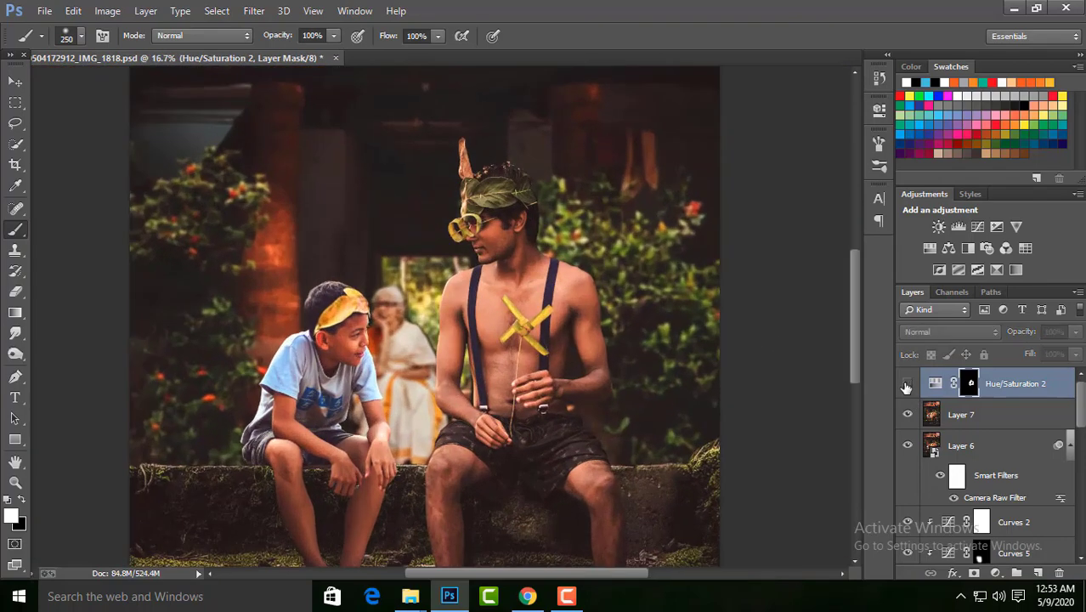
{"action": "scroll", "coordinate": [395, 423], "scroll_direction": "up", "scroll_amount": 1}
{"action": "key", "text": "bracketleft"}
{"action": "scroll", "coordinate": [395, 422], "scroll_direction": "up", "scroll_amount": 1}
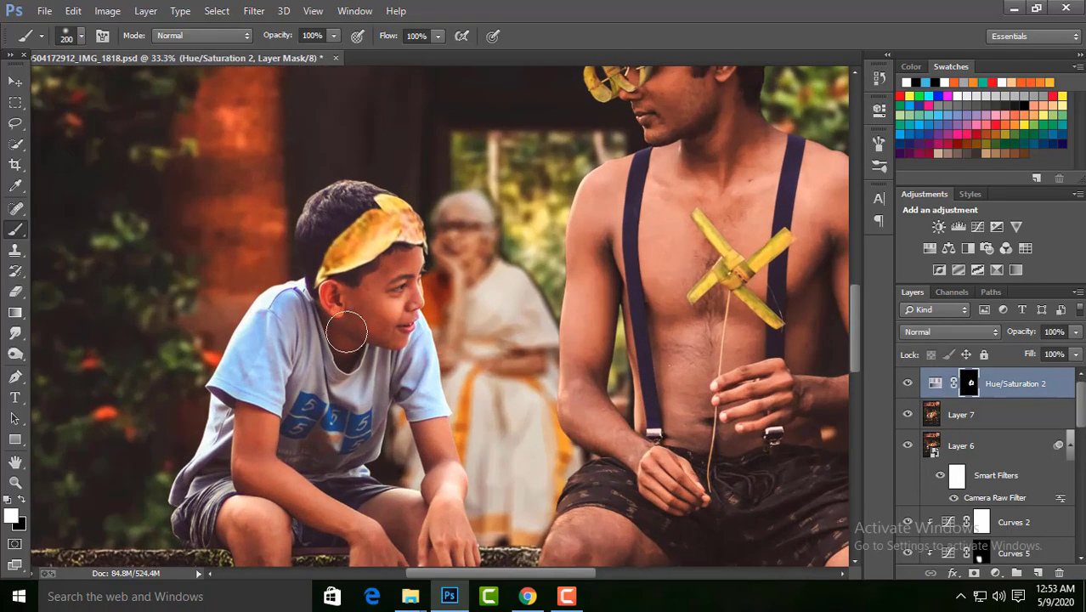
- Paint white on the mask over the boys' legs and feet, and toggle the layer to compare
{"action": "left_click_drag", "start_coordinate": [389, 439], "coordinate": [443, 241]}
{"action": "key", "text": "bracketright"}
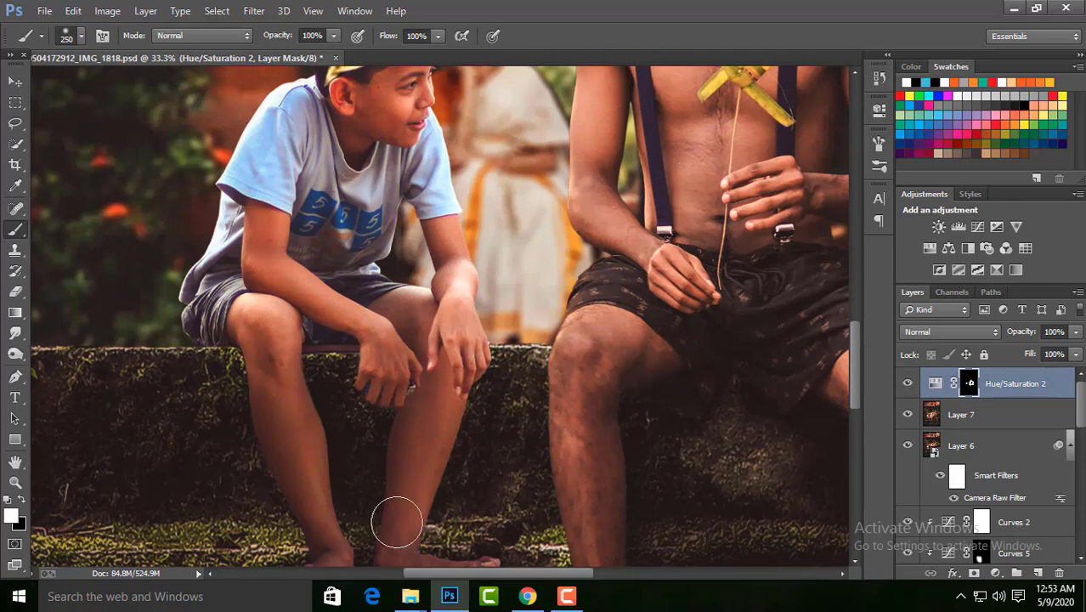
{"action": "left_click_drag", "start_coordinate": [365, 478], "coordinate": [289, 317]}
{"action": "key", "text": "ctrl+0"}
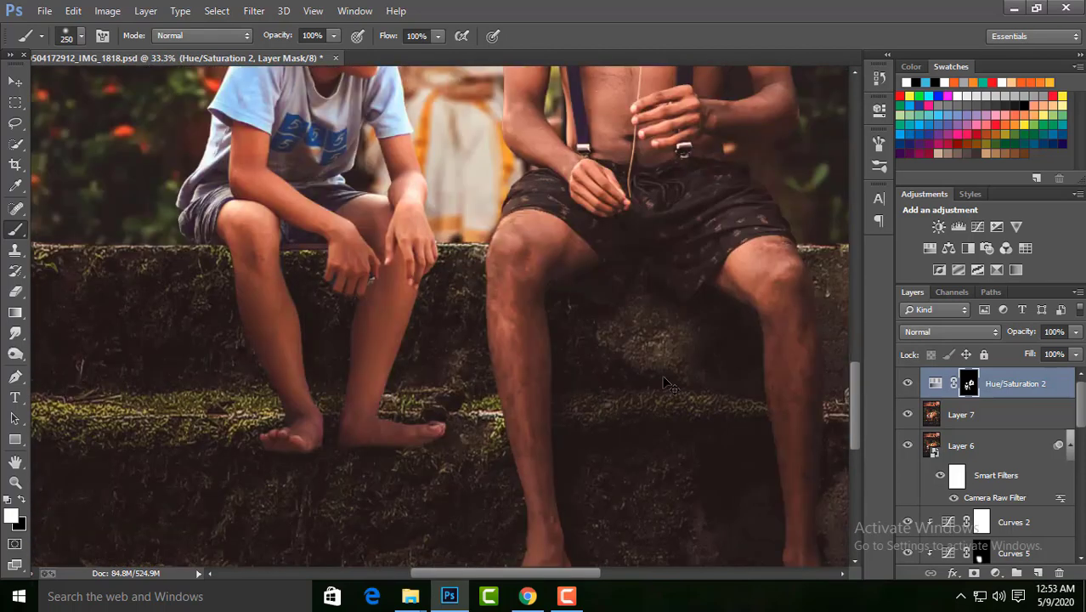
{"action": "left_click", "coordinate": [908, 383]}
{"action": "left_click", "coordinate": [908, 385]}
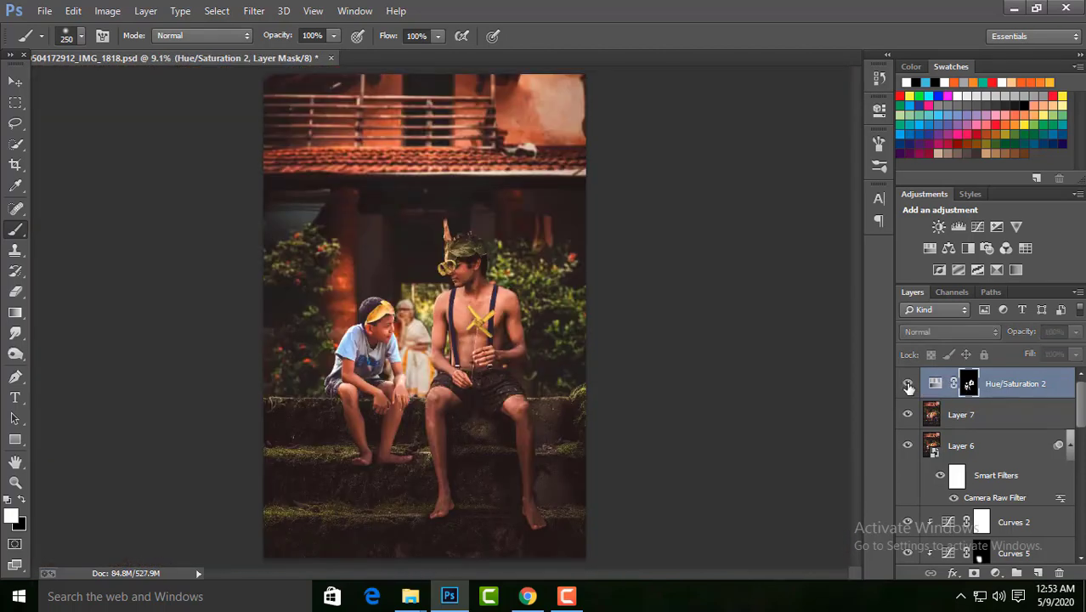
{"action": "scroll", "coordinate": [621, 382], "scroll_direction": "up", "scroll_amount": 2}
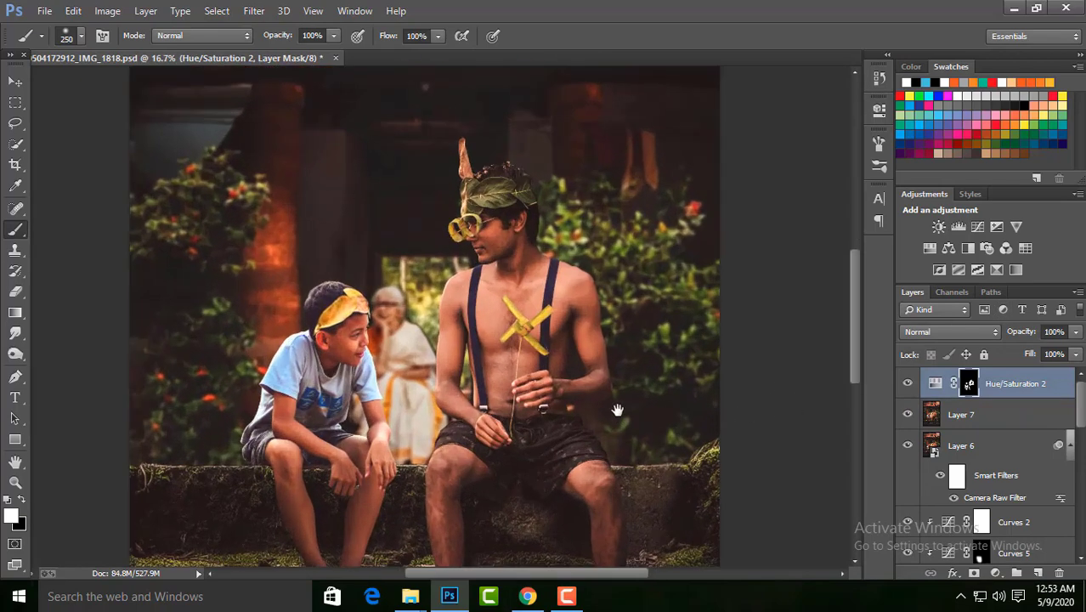
{"action": "scroll", "coordinate": [621, 382], "scroll_direction": "up", "scroll_amount": 1}
{"action": "scroll", "coordinate": [621, 381], "scroll_direction": "down", "scroll_amount": 1}
{"action": "scroll", "coordinate": [622, 382], "scroll_direction": "up", "scroll_amount": 2}
{"action": "key", "text": "ctrl+0"}
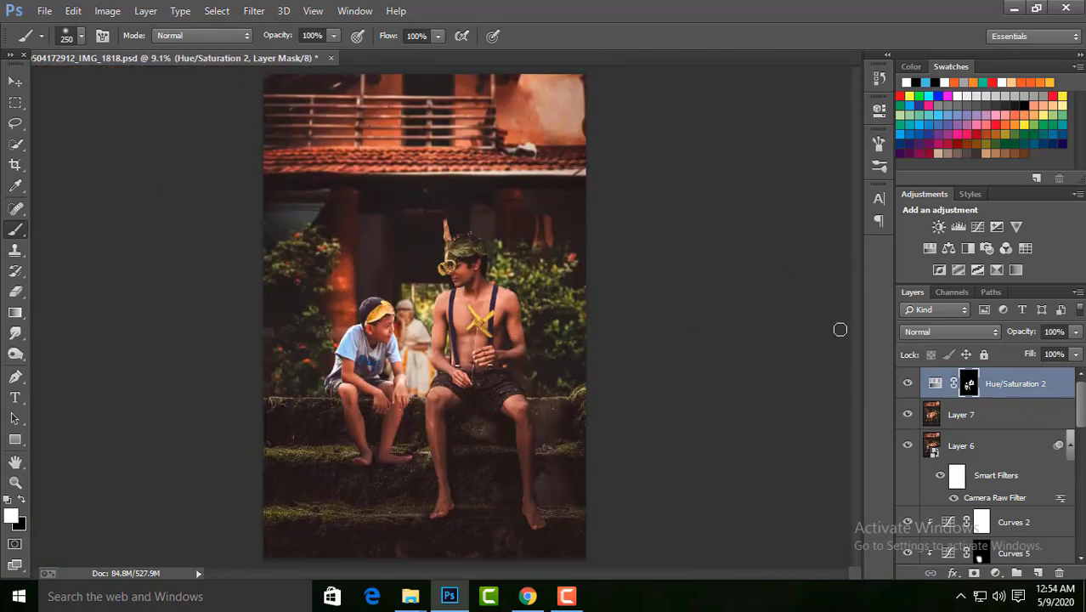
{"action": "left_click", "coordinate": [15, 482]}
- Try a Selective Color layer reducing black and yellow in Blacks, then delete it
{"action": "left_click", "coordinate": [475, 265]}
{"action": "left_click", "coordinate": [458, 34]}
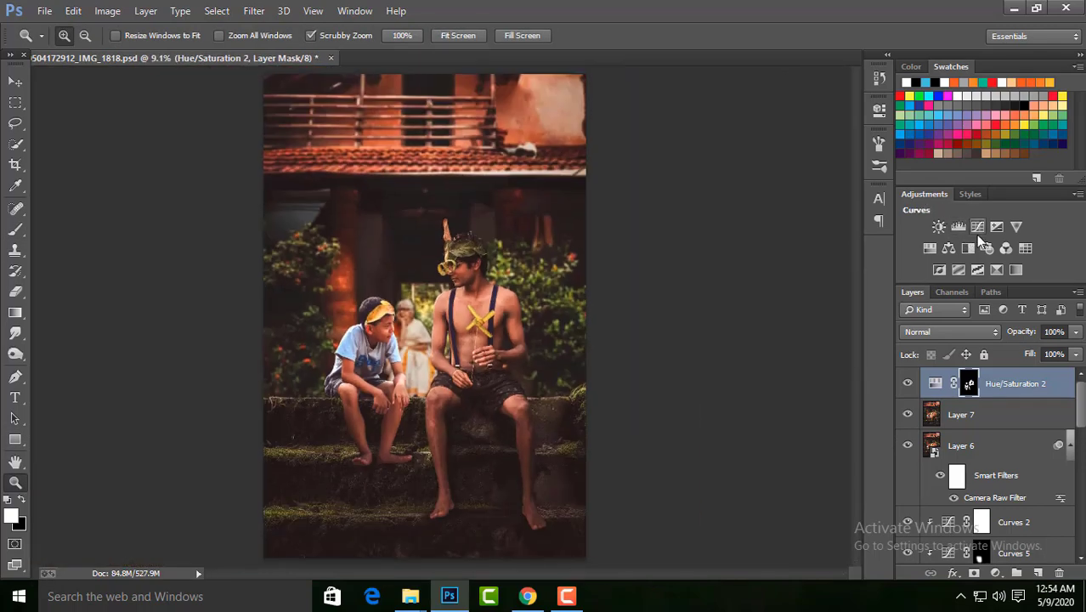
{"action": "left_click", "coordinate": [997, 269]}
{"action": "left_click", "coordinate": [780, 169]}
{"action": "left_click", "coordinate": [748, 289]}
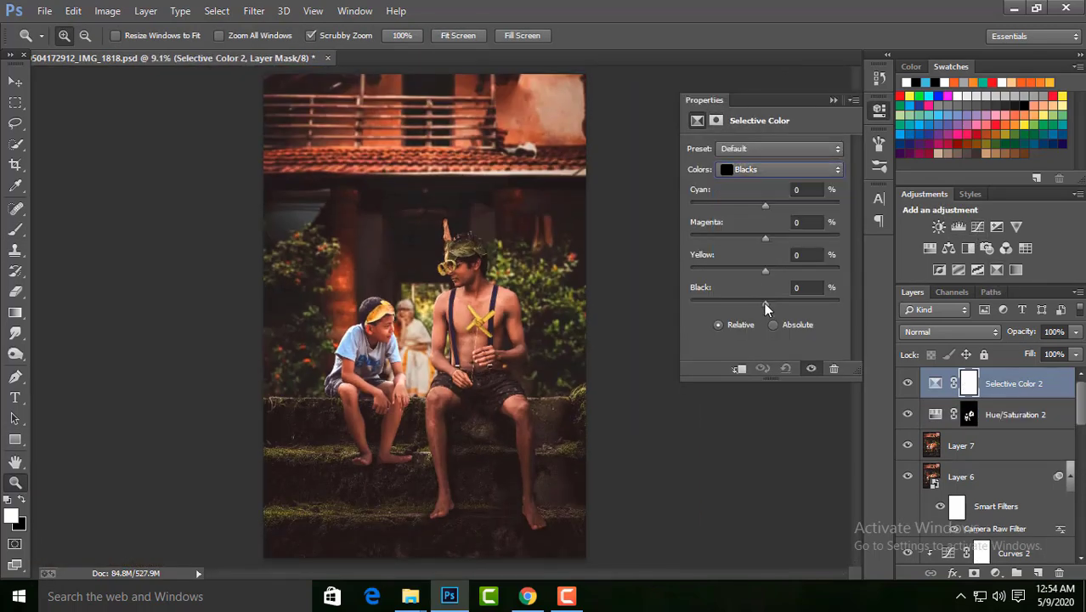
{"action": "left_click_drag", "start_coordinate": [765, 302], "coordinate": [753, 271]}
{"action": "key", "text": "Delete"}
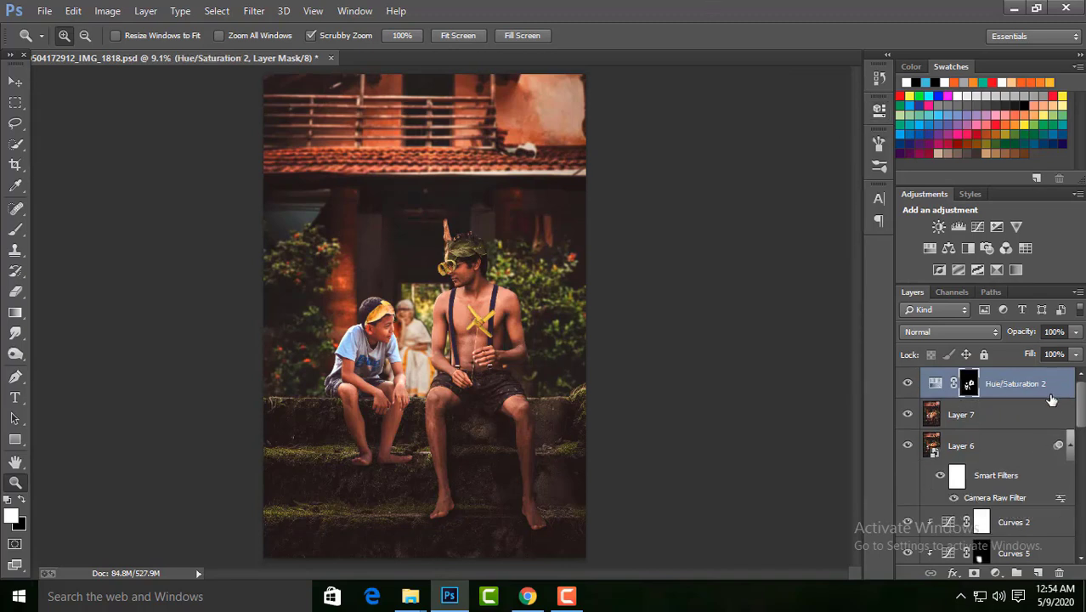
- Merge all visible layers into the Hue/Saturation 2 layer and check the man's face
{"action": "right_click", "coordinate": [1051, 399]}
{"action": "left_click", "coordinate": [798, 470]}
{"action": "left_click", "coordinate": [455, 313]}
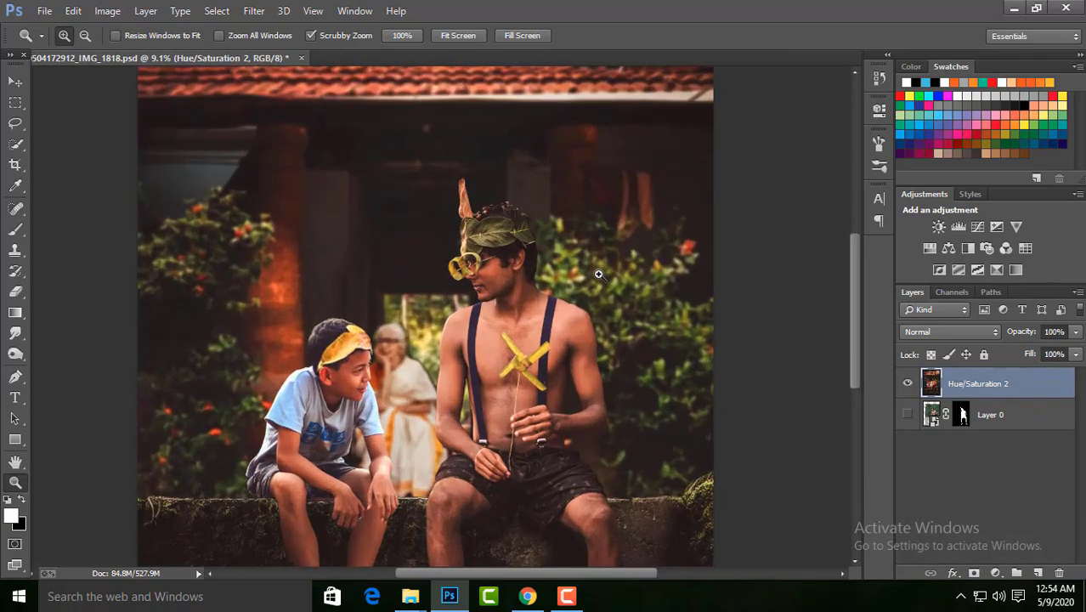
{"action": "left_click", "coordinate": [458, 35]}
{"action": "right_click", "coordinate": [959, 374]}
{"action": "left_click", "coordinate": [1044, 377]}
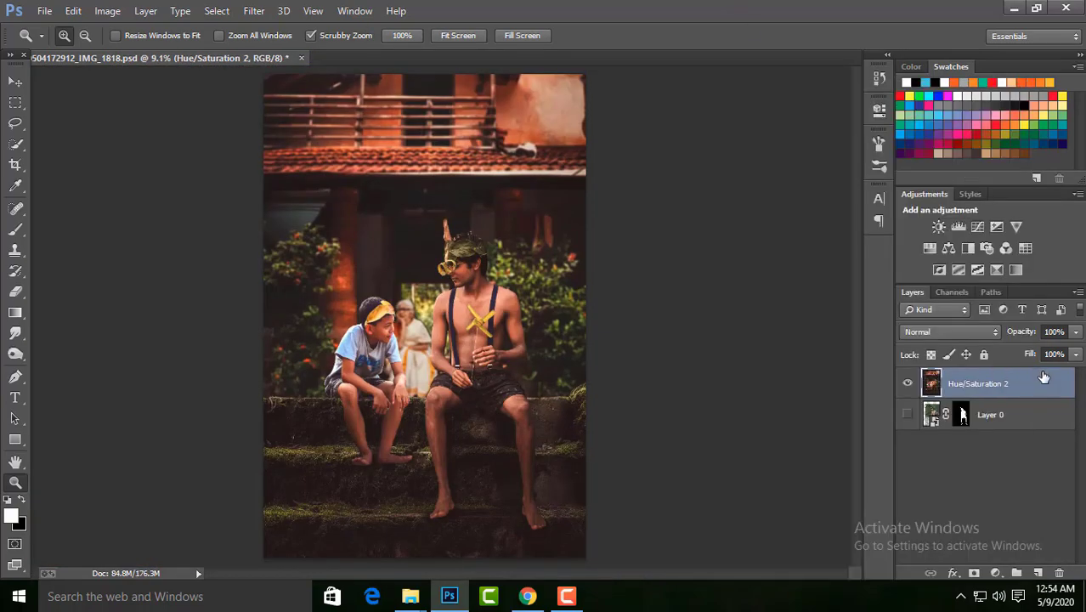
- Add a Selective Color layer setting Blacks to Cyan +2, Magenta 0, Yellow -3, Black -5
{"action": "left_click", "coordinate": [997, 270]}
{"action": "left_click", "coordinate": [779, 169]}
{"action": "left_click", "coordinate": [761, 291]}
{"action": "left_click_drag", "start_coordinate": [765, 305], "coordinate": [761, 304]}
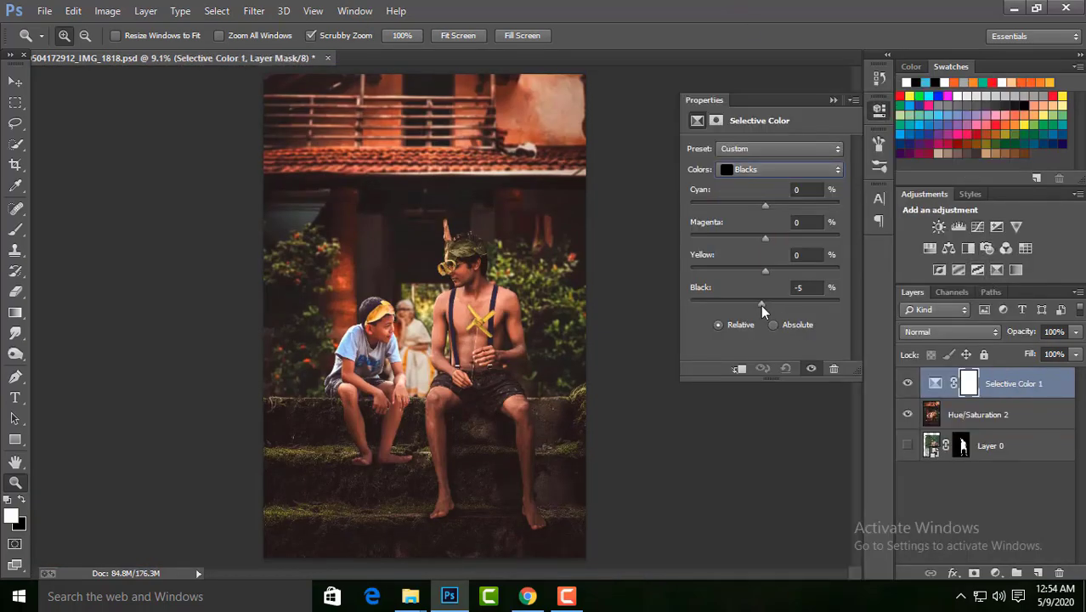
{"action": "left_click_drag", "start_coordinate": [772, 237], "coordinate": [759, 238]}
{"action": "left_click", "coordinate": [816, 222]}
{"action": "type", "text": "0"}
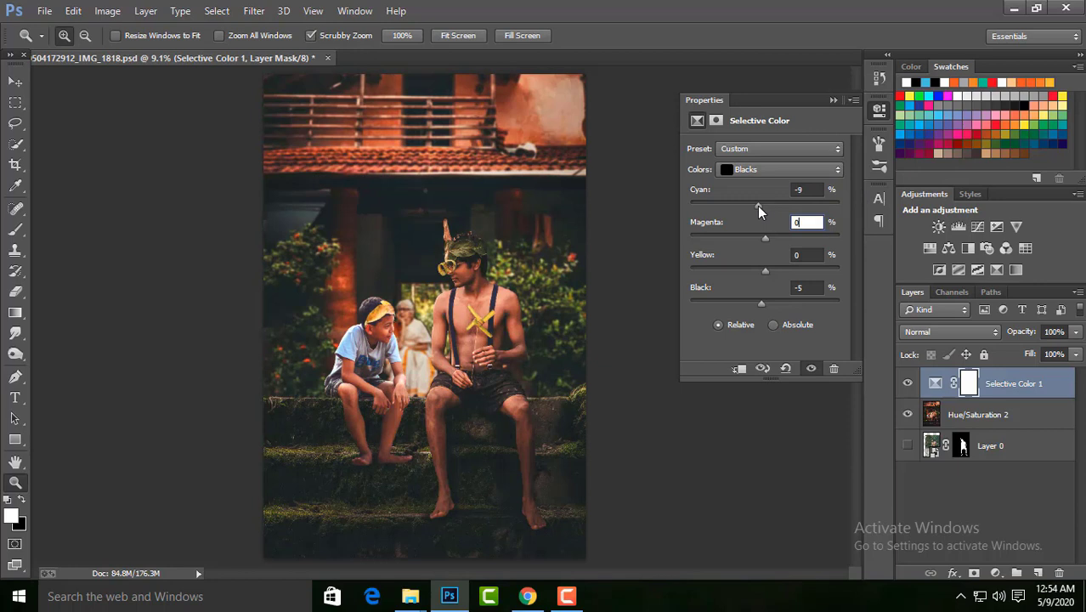
{"action": "left_click_drag", "start_coordinate": [759, 206], "coordinate": [765, 206]}
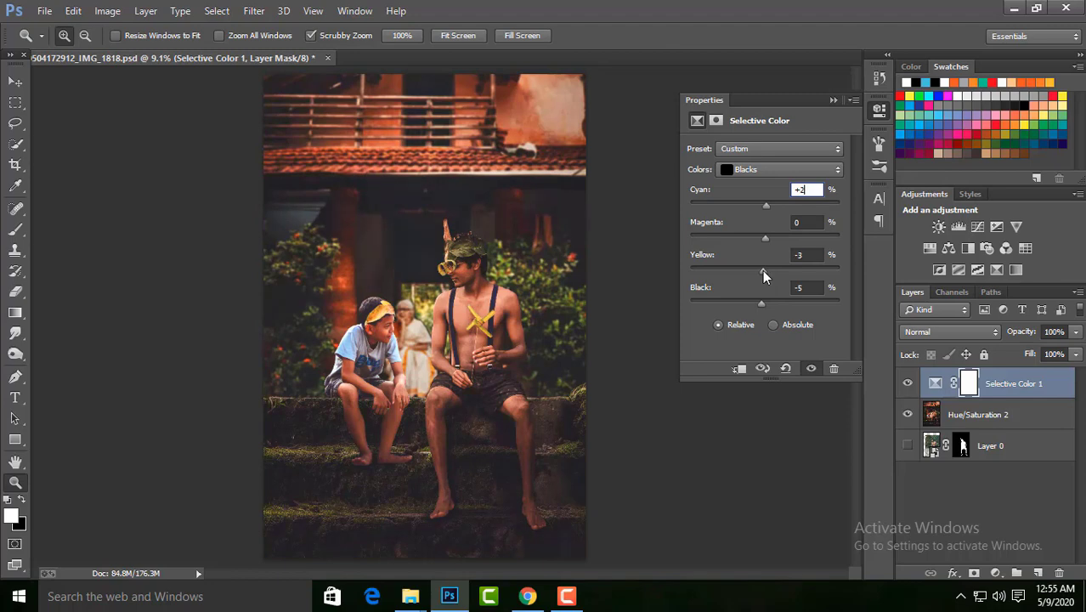
{"action": "left_click", "coordinate": [879, 108]}
- Check the figures close up, then stamp all visible layers into new Layer 1
{"action": "key", "text": "ctrl+minus"}
{"action": "key", "text": "ctrl+minus"}
{"action": "key", "text": "ctrl+minus"}
{"action": "key", "text": "ctrl+plus"}
{"action": "key", "text": "ctrl+plus"}
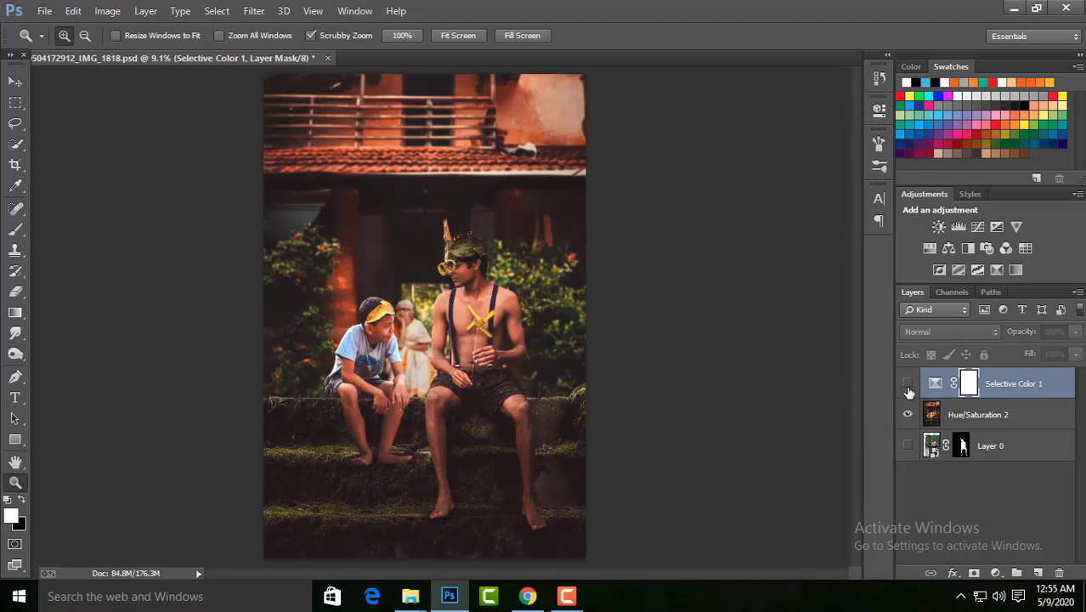
{"action": "key", "text": "ctrl+plus"}
{"action": "key", "text": "ctrl+plus"}
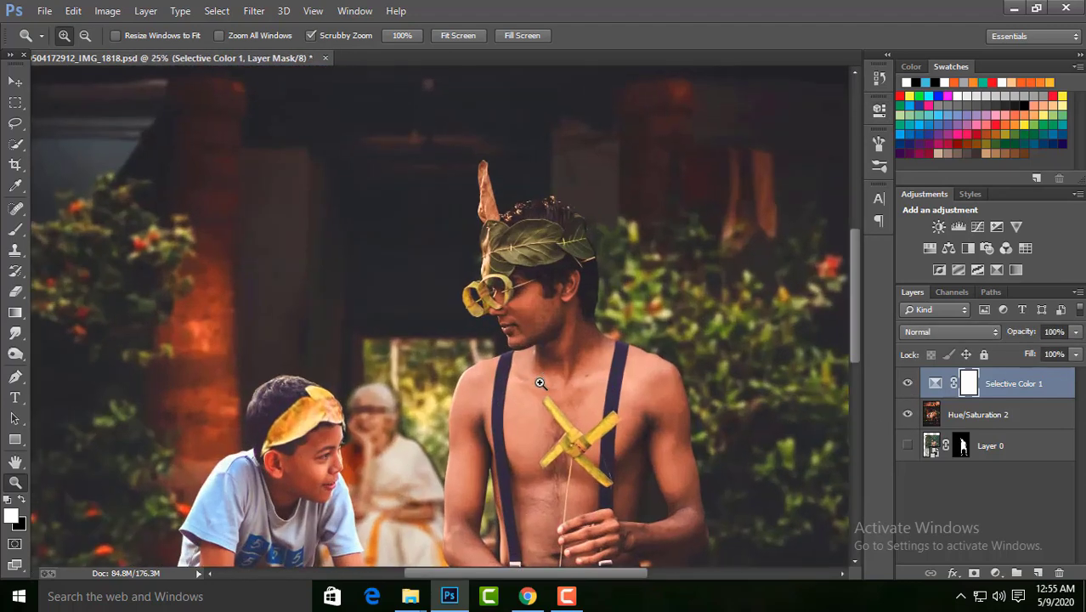
{"action": "key", "text": "ctrl+plus"}
{"action": "key", "text": "ctrl+0"}
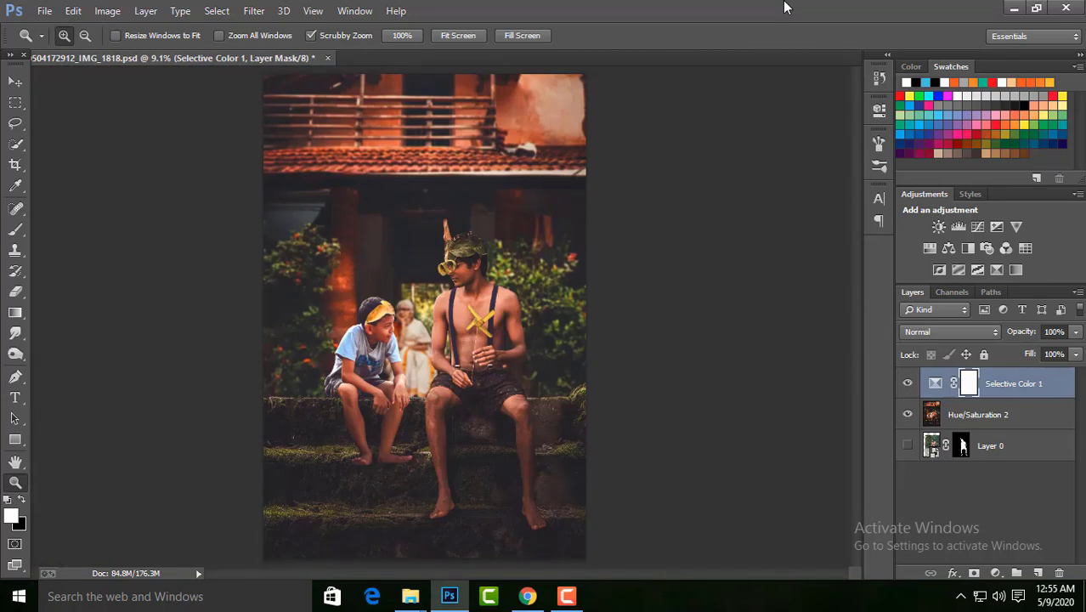
{"action": "key", "text": "ctrl+shift+alt+e"}
{"action": "left_click_drag", "start_coordinate": [565, 275], "coordinate": [487, 335]}
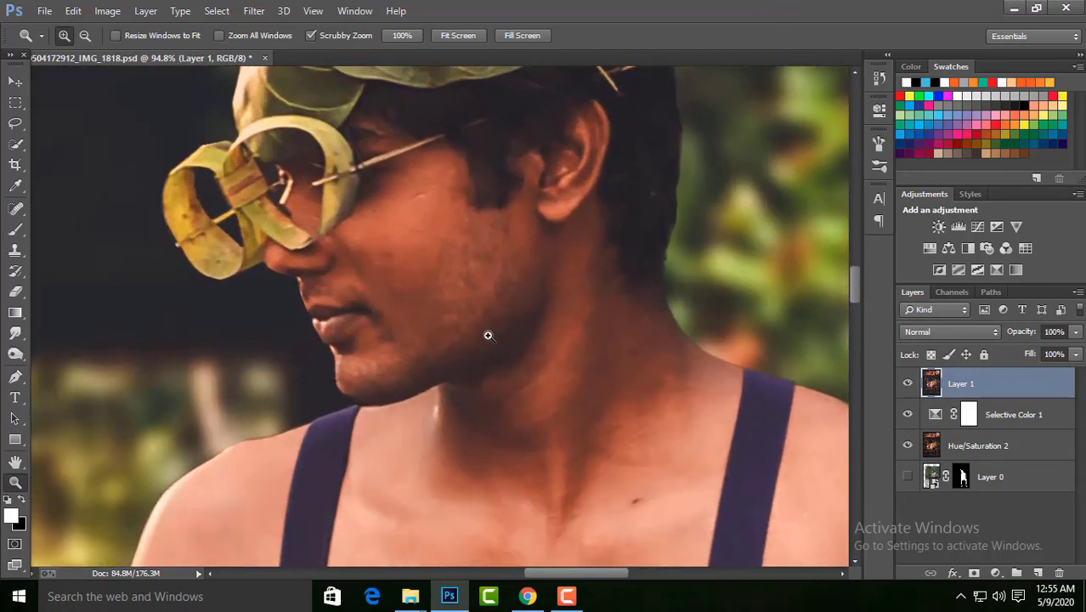
- Switch to the Smudge tool at 9% strength with a 125 px brush
{"action": "key", "text": "j"}
{"action": "scroll", "coordinate": [393, 274], "scroll_direction": "up", "scroll_amount": 2}
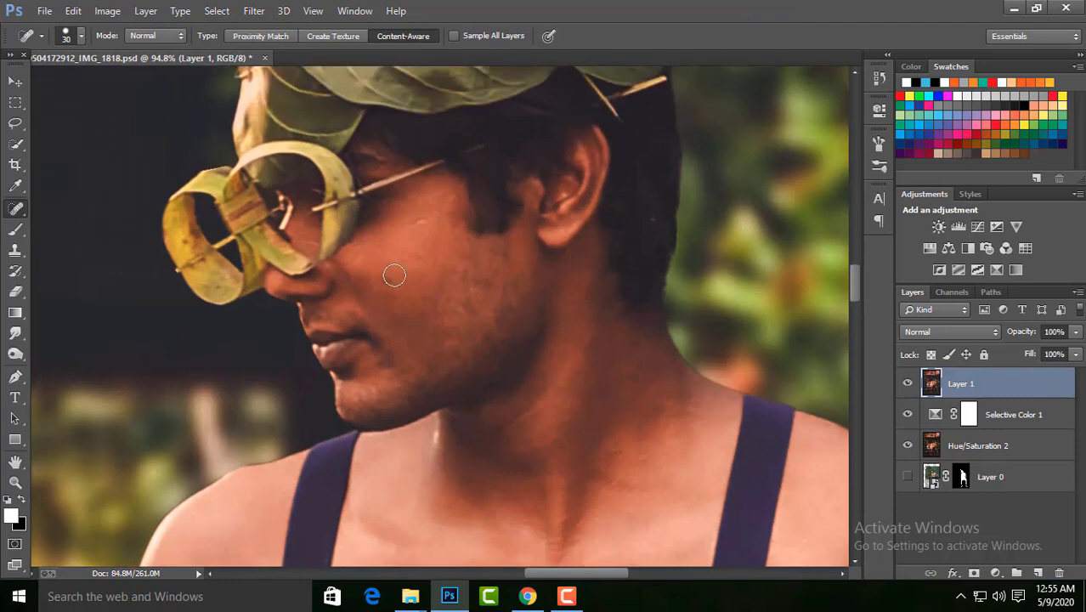
{"action": "left_click", "coordinate": [16, 333]}
{"action": "left_click", "coordinate": [85, 359]}
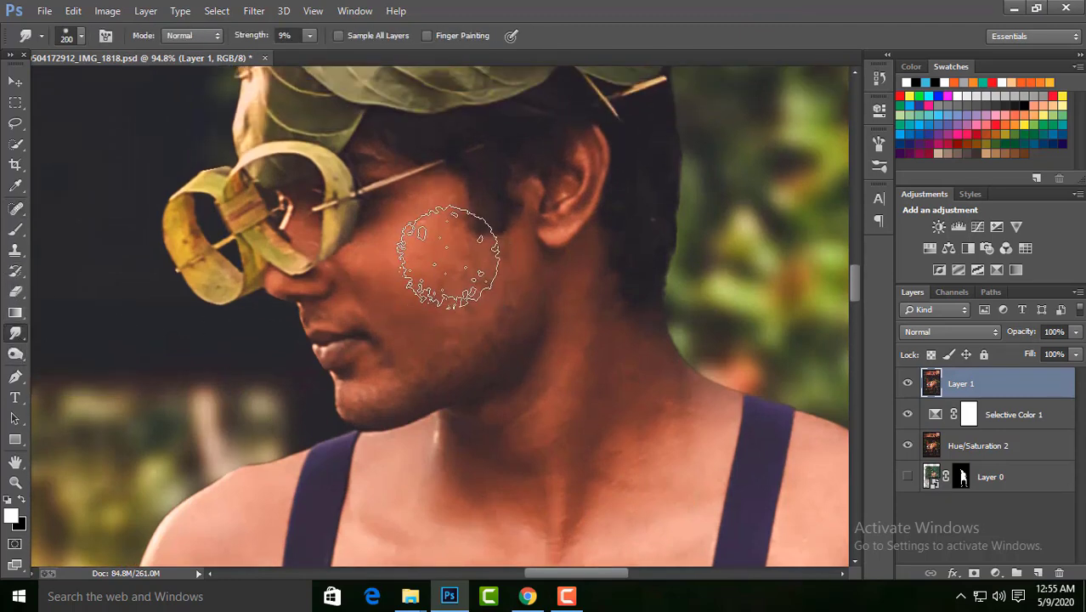
{"action": "key", "text": "bracketright"}
{"action": "key", "text": "bracketright"}
{"action": "key", "text": "bracketright"}
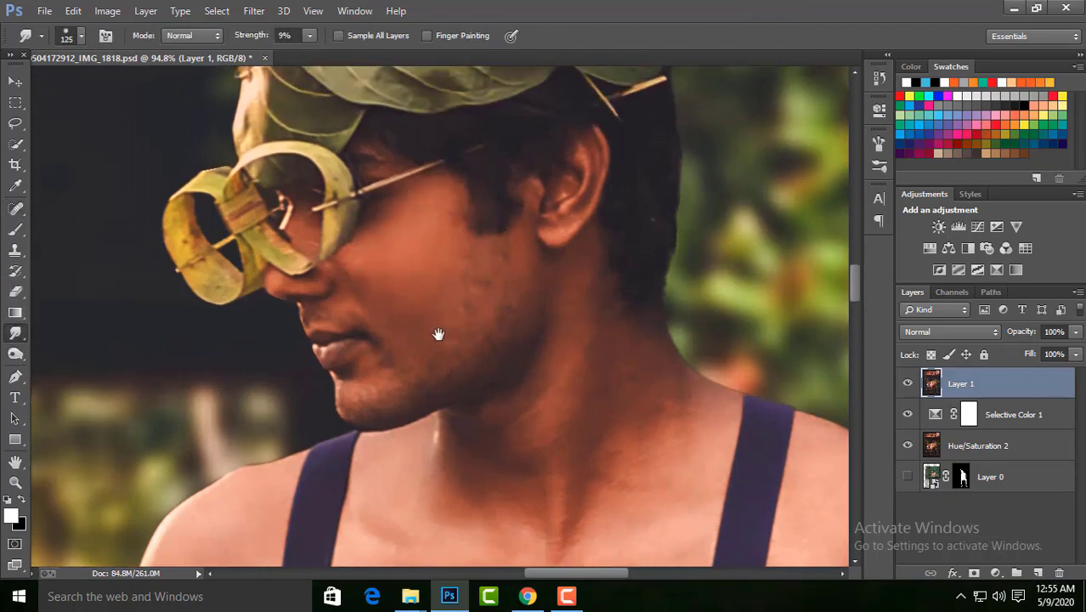
{"action": "scroll", "coordinate": [452, 222], "scroll_direction": "down", "scroll_amount": 5}
{"action": "scroll", "coordinate": [441, 218], "scroll_direction": "up", "scroll_amount": 1}
- Smudge the man's cheek and the boy's face, resizing the brush between 150 and 125
{"action": "scroll", "coordinate": [726, 102], "scroll_direction": "down", "scroll_amount": 2}
{"action": "scroll", "coordinate": [595, 255], "scroll_direction": "down", "scroll_amount": 3}
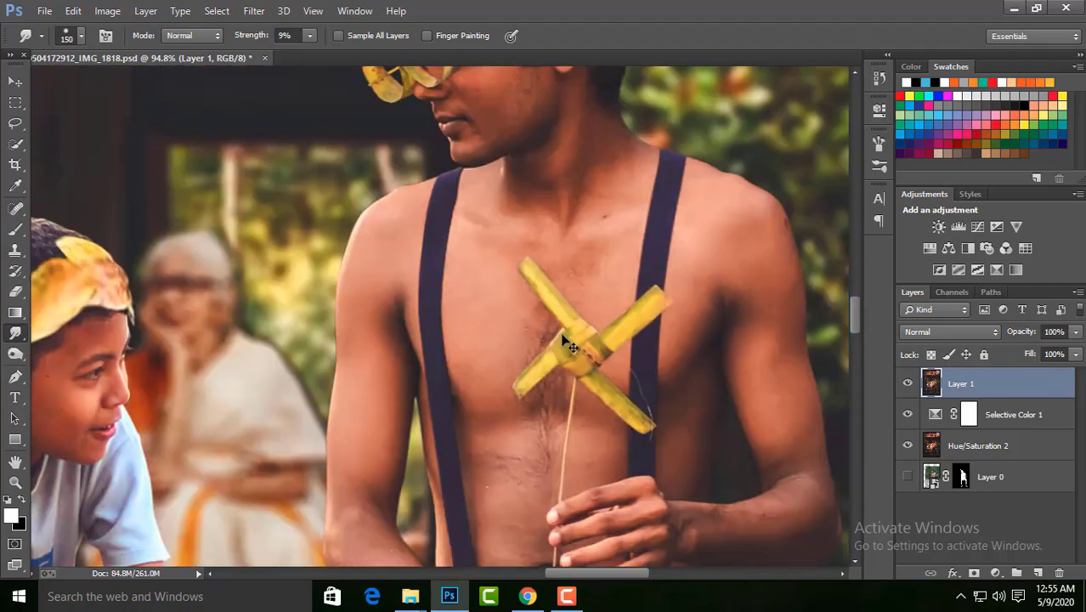
{"action": "key", "text": "bracketright"}
{"action": "scroll", "coordinate": [392, 348], "scroll_direction": "down", "scroll_amount": 3}
{"action": "scroll", "coordinate": [393, 348], "scroll_direction": "up", "scroll_amount": 3}
{"action": "scroll", "coordinate": [442, 357], "scroll_direction": "up", "scroll_amount": 2}
{"action": "key", "text": "bracketleft"}
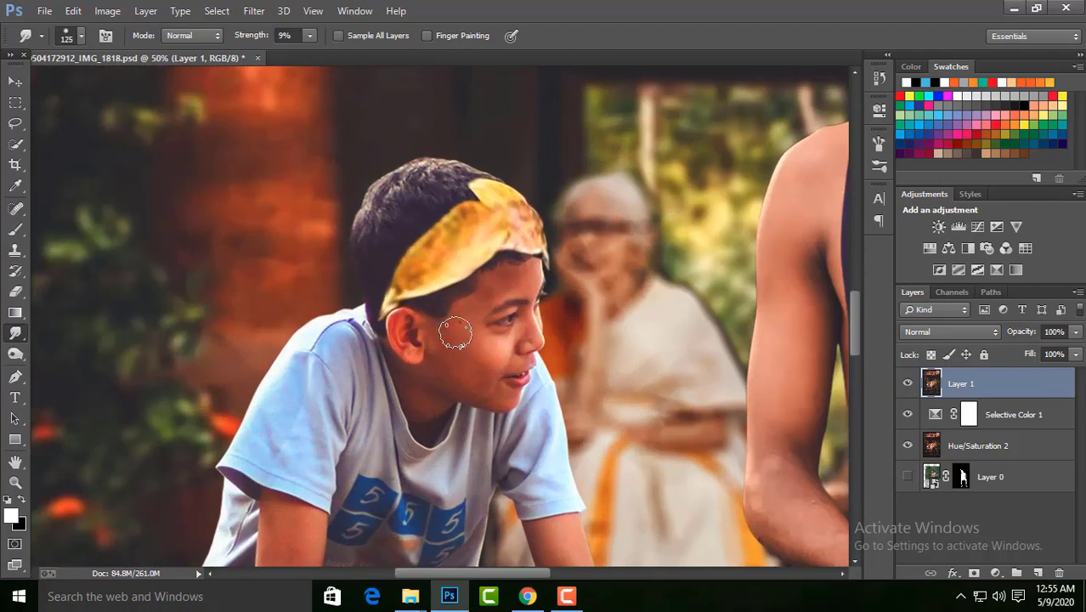
{"action": "scroll", "coordinate": [850, 366], "scroll_direction": "down", "scroll_amount": 5}
{"action": "scroll", "coordinate": [765, 357], "scroll_direction": "up", "scroll_amount": 2}
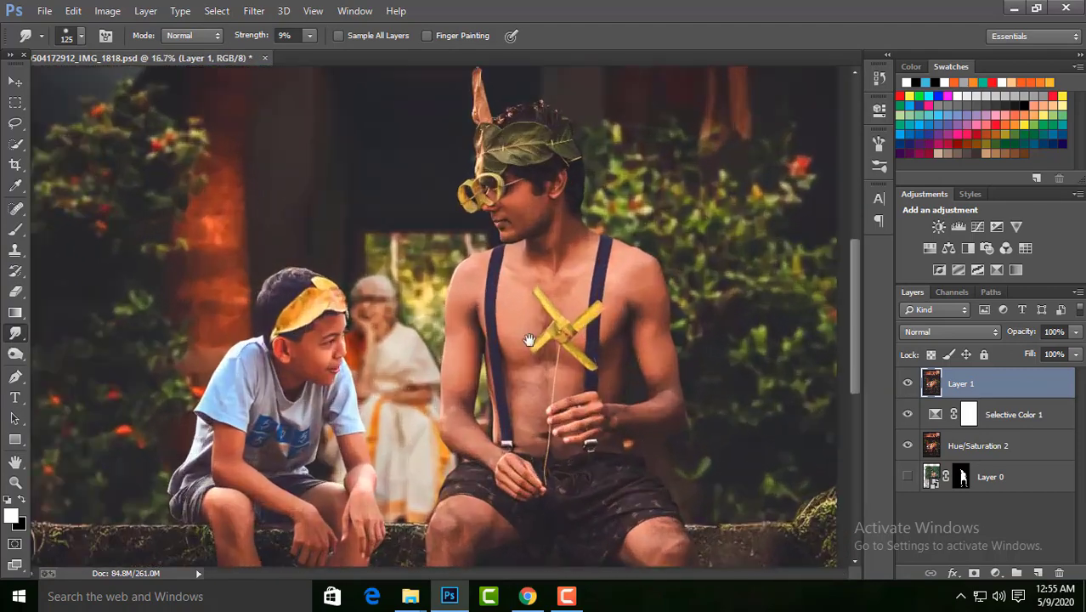
{"action": "scroll", "coordinate": [699, 340], "scroll_direction": "down", "scroll_amount": 2}
- Hide Layer 1 and the Selective Color 1 adjustment to compare the smoothing
{"action": "left_click", "coordinate": [908, 384]}
{"action": "left_click", "coordinate": [908, 414]}
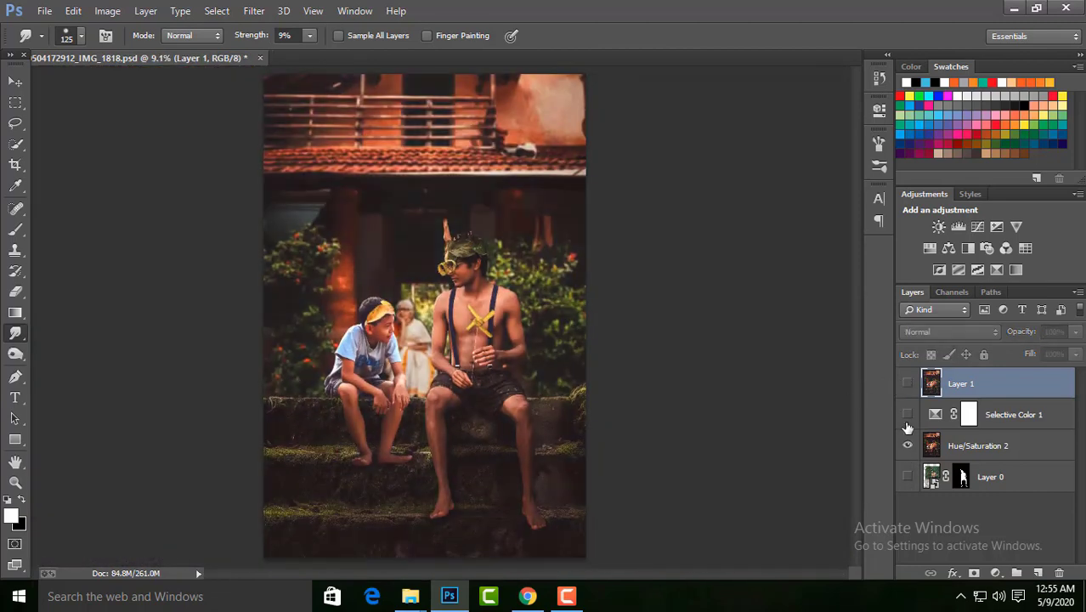
{"action": "scroll", "coordinate": [716, 391], "scroll_direction": "down", "scroll_amount": 1}
{"action": "scroll", "coordinate": [717, 391], "scroll_direction": "up", "scroll_amount": 1}
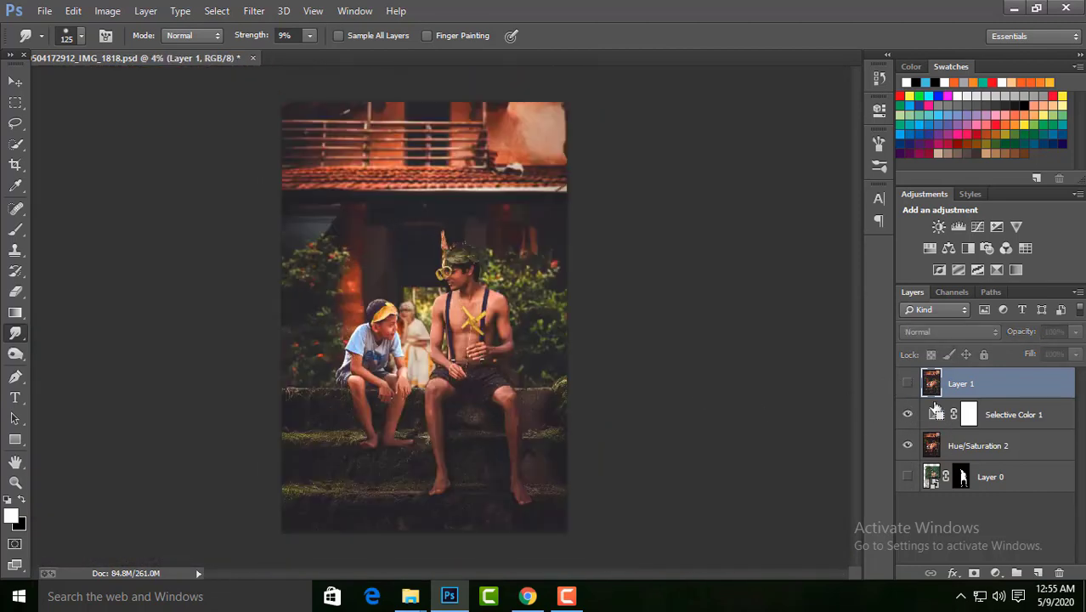
{"action": "right_click", "coordinate": [15, 333]}
{"action": "left_click", "coordinate": [51, 332]}
- Blur the edges of the boy's foot and leg with a smaller brush
{"action": "scroll", "coordinate": [486, 272], "scroll_direction": "up", "scroll_amount": 3}
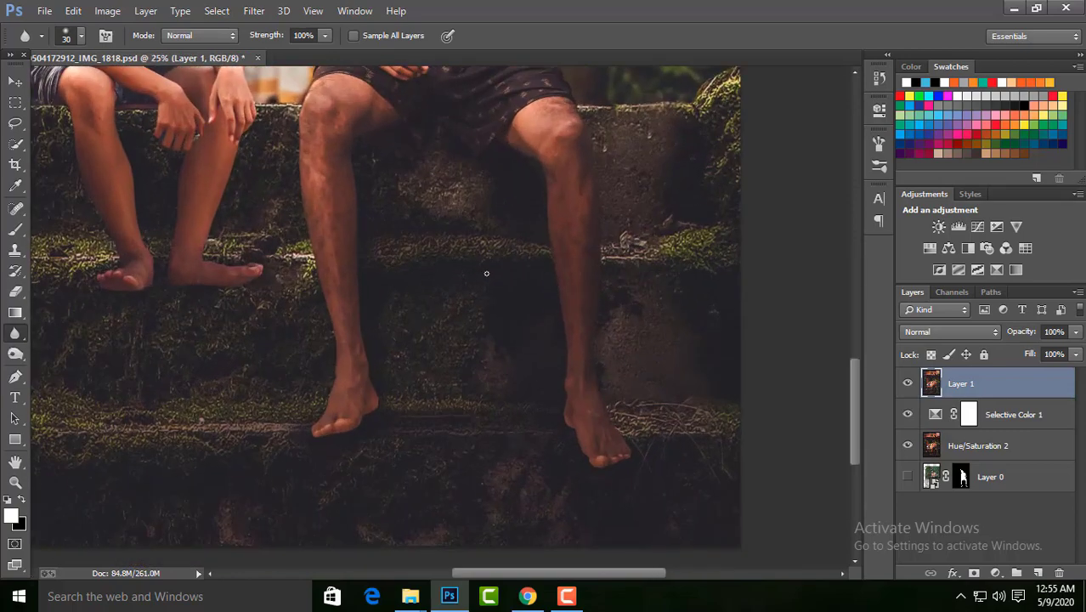
{"action": "key", "text": "bracketleft"}
{"action": "key", "text": "bracketleft"}
{"action": "key", "text": "bracketleft"}
{"action": "scroll", "coordinate": [526, 233], "scroll_direction": "up", "scroll_amount": 2}
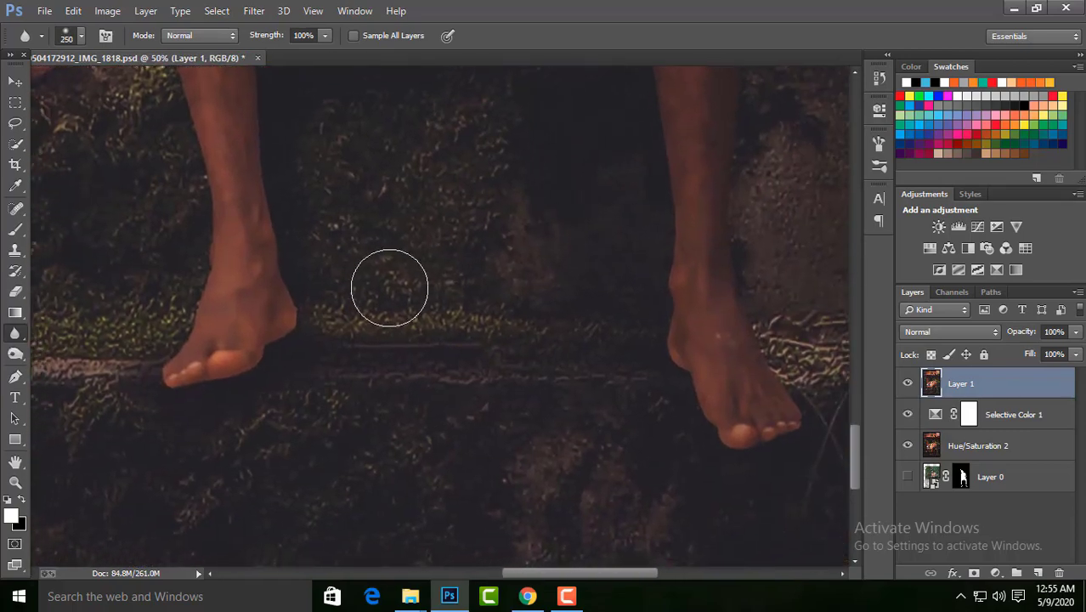
{"action": "scroll", "coordinate": [290, 312], "scroll_direction": "up", "scroll_amount": 1}
{"action": "left_click_drag", "start_coordinate": [290, 311], "coordinate": [485, 255]}
{"action": "key", "text": "bracketleft"}
{"action": "key", "text": "bracketleft"}
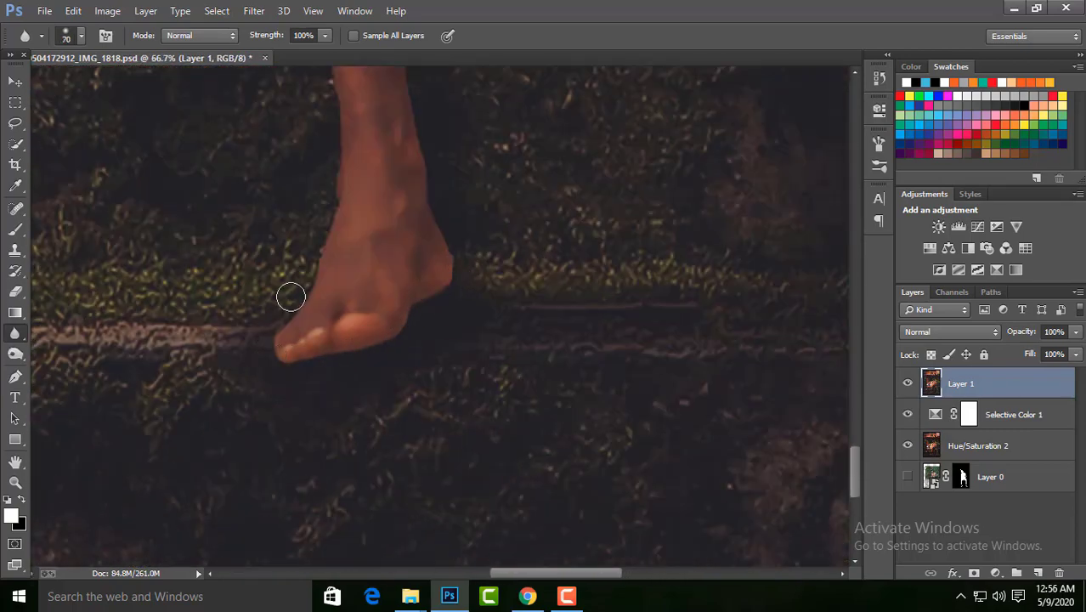
{"action": "left_click_drag", "start_coordinate": [352, 143], "coordinate": [400, 310]}
{"action": "key", "text": "bracketleft"}
{"action": "left_click_drag", "start_coordinate": [479, 489], "coordinate": [443, 214]}
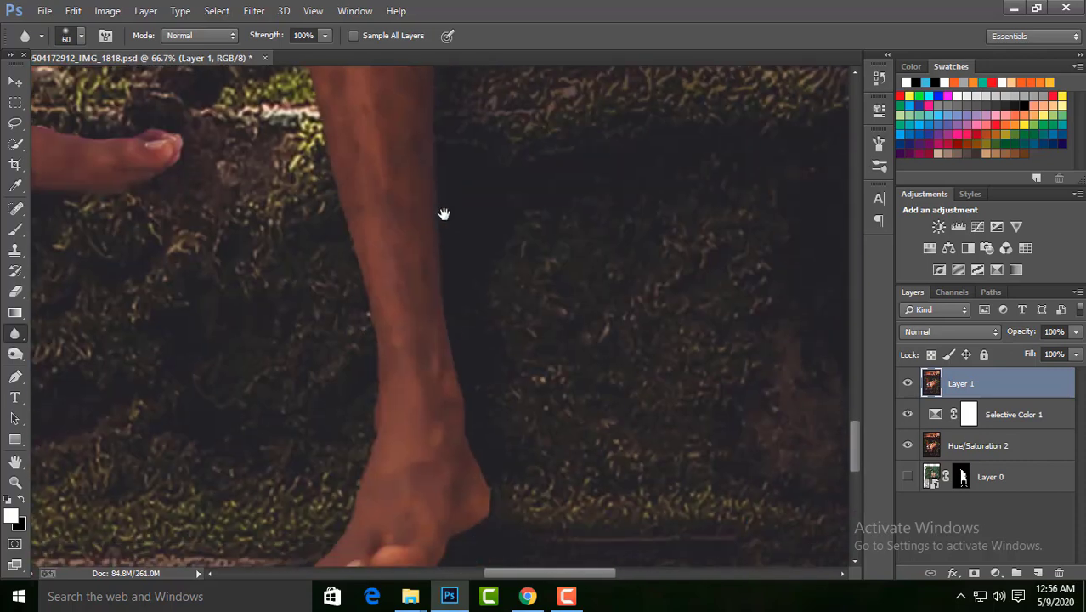
- Keep softening the leg edges, fine-tuning the blur brush size
{"action": "scroll", "coordinate": [492, 486], "scroll_direction": "up", "scroll_amount": 6}
{"action": "scroll", "coordinate": [534, 352], "scroll_direction": "up", "scroll_amount": 3}
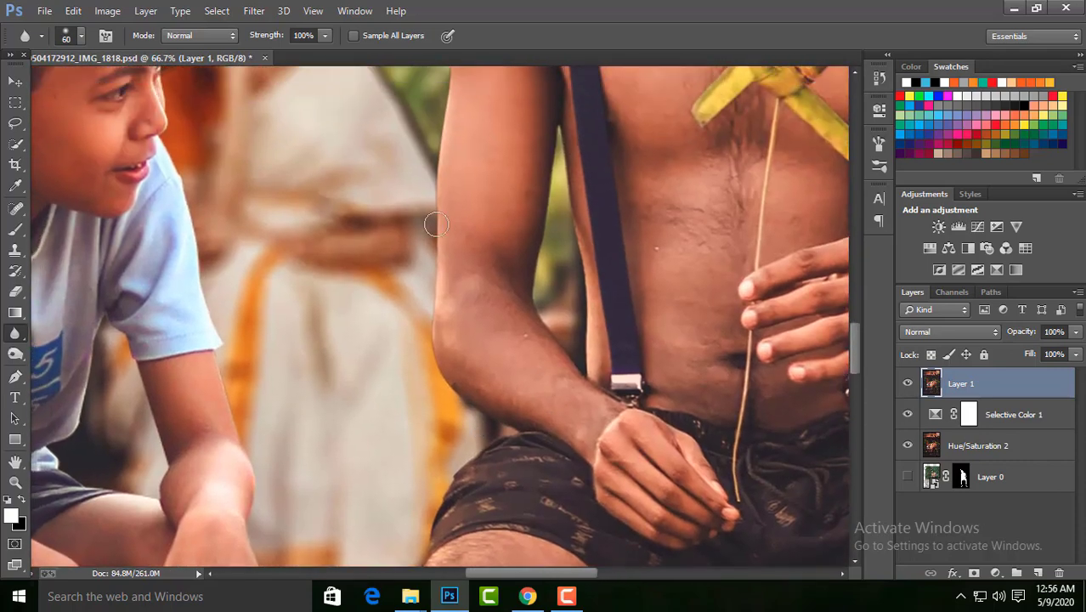
{"action": "scroll", "coordinate": [451, 314], "scroll_direction": "up", "scroll_amount": 3}
{"action": "scroll", "coordinate": [468, 391], "scroll_direction": "up", "scroll_amount": 5}
{"action": "key", "text": "bracketright"}
{"action": "key", "text": "bracketleft"}
{"action": "scroll", "coordinate": [563, 272], "scroll_direction": "up", "scroll_amount": 3}
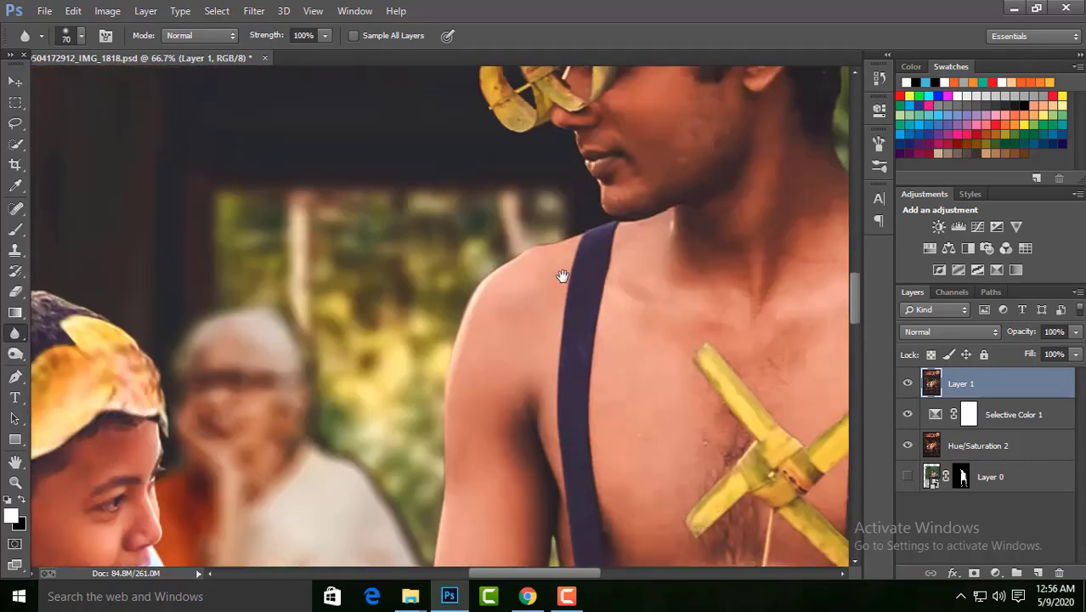
{"action": "scroll", "coordinate": [587, 340], "scroll_direction": "up", "scroll_amount": 3}
{"action": "scroll", "coordinate": [530, 284], "scroll_direction": "up", "scroll_amount": 5}
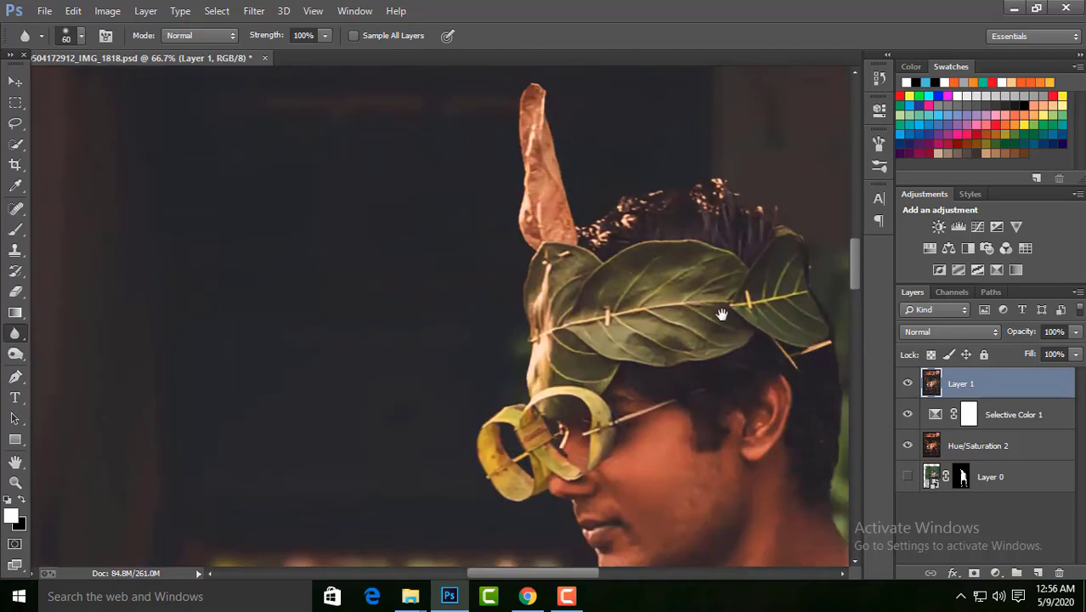
- Blur the edges of the man's neck, shoulder, hands and shorts
{"action": "left_click_drag", "start_coordinate": [722, 315], "coordinate": [271, 136]}
{"action": "key", "text": "bracketright"}
{"action": "mouse_move", "coordinate": [652, 550]}
{"action": "left_mouse_down"}
{"action": "mouse_move", "coordinate": [494, 339]}
{"action": "mouse_move", "coordinate": [506, 158]}
{"action": "left_mouse_up"}
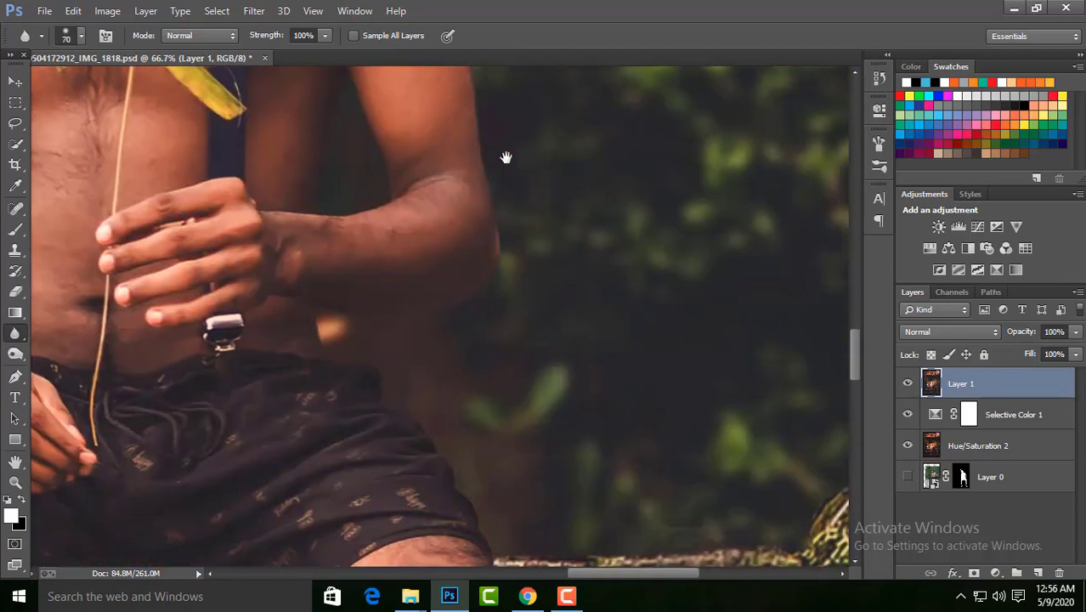
{"action": "scroll", "coordinate": [478, 421], "scroll_direction": "down", "scroll_amount": 5}
{"action": "key", "text": "ctrl+0"}
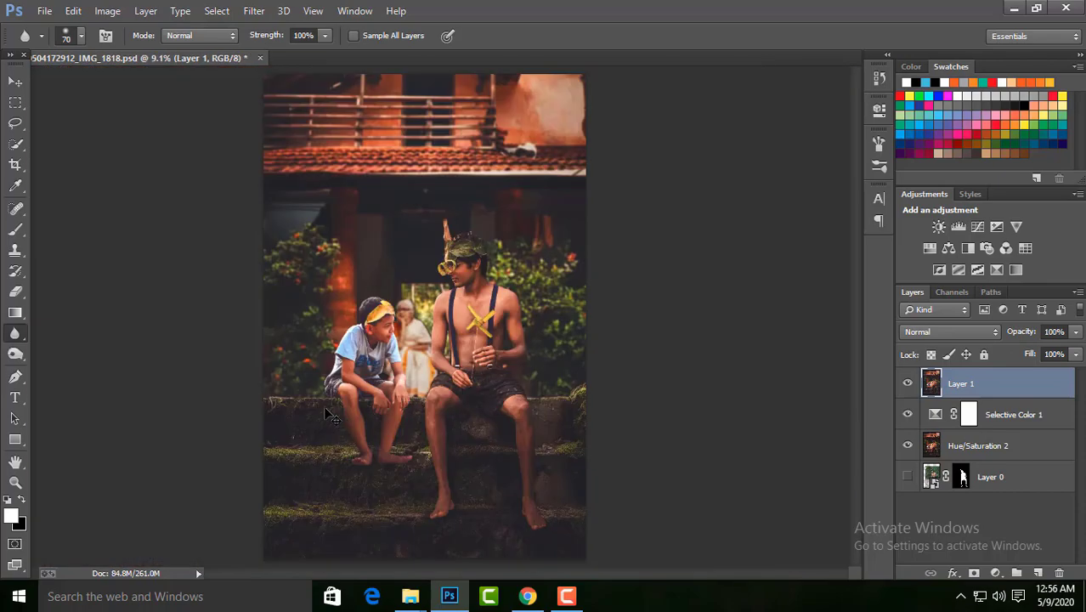
{"action": "scroll", "coordinate": [375, 396], "scroll_direction": "up", "scroll_amount": 4}
{"action": "key", "text": "bracketright"}
{"action": "key", "text": "bracketright"}
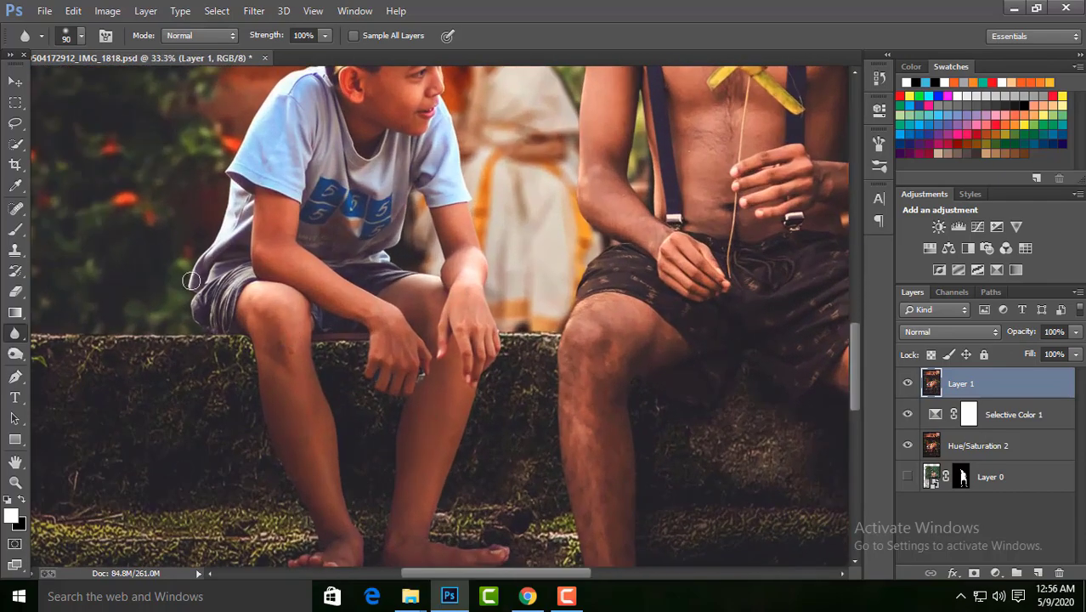
- Soften the edges around the boys' heads and the man's chest
{"action": "left_click_drag", "start_coordinate": [285, 85], "coordinate": [330, 290]}
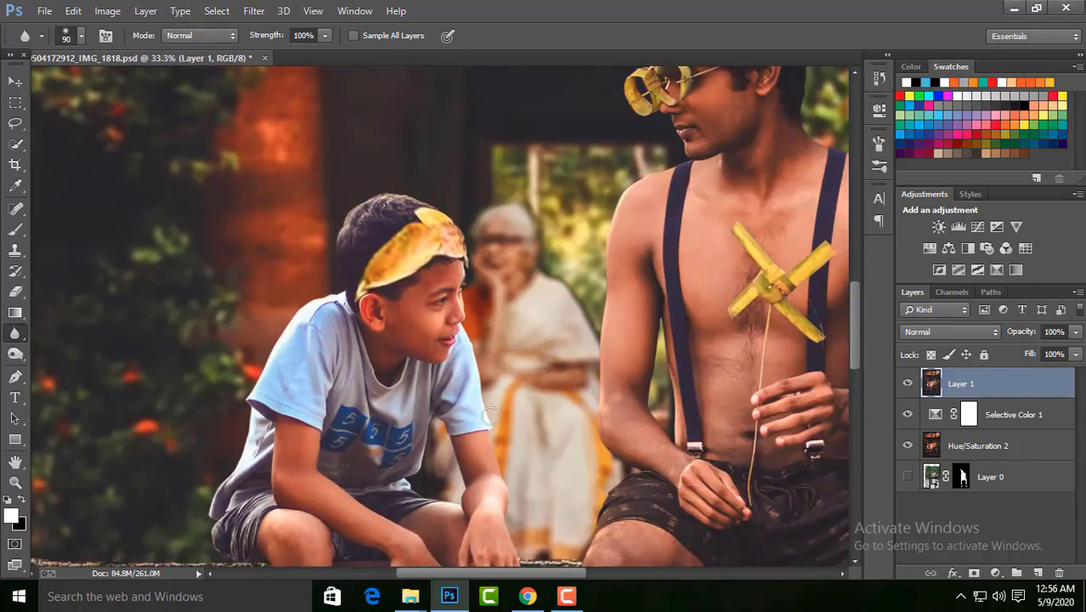
{"action": "scroll", "coordinate": [434, 300], "scroll_direction": "down", "scroll_amount": 3}
{"action": "scroll", "coordinate": [490, 316], "scroll_direction": "down", "scroll_amount": 6}
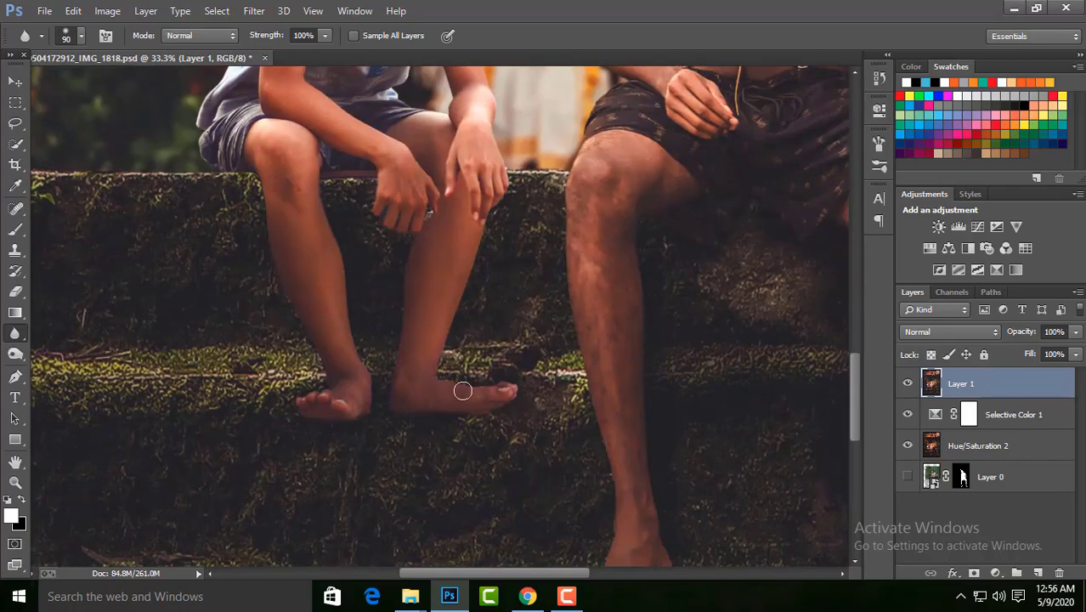
{"action": "scroll", "coordinate": [344, 270], "scroll_direction": "down", "scroll_amount": 4}
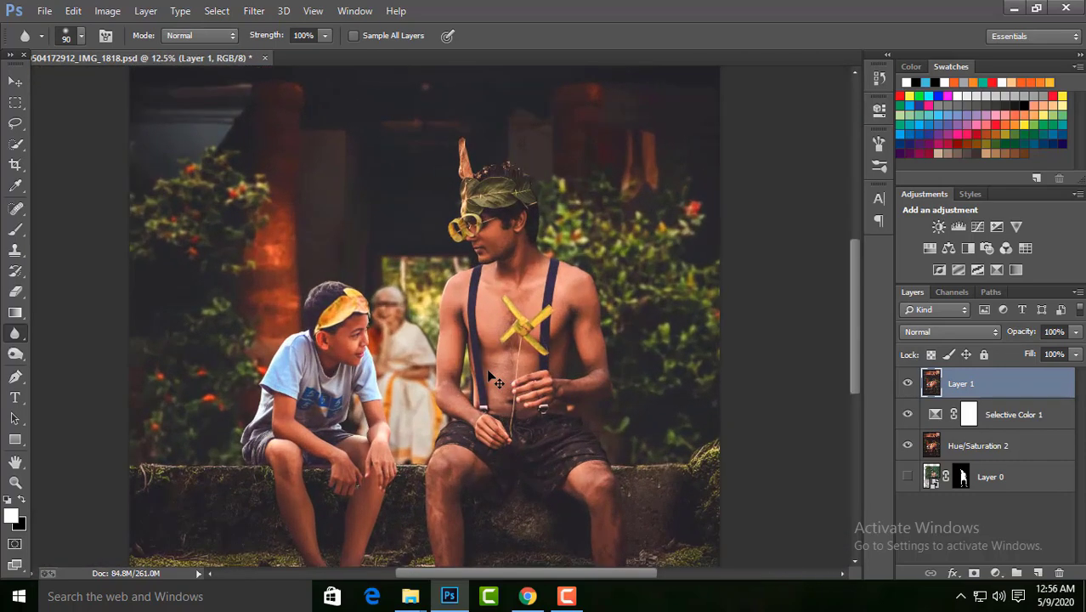
{"action": "scroll", "coordinate": [403, 437], "scroll_direction": "up", "scroll_amount": 3}
{"action": "key", "text": "ctrl+0"}
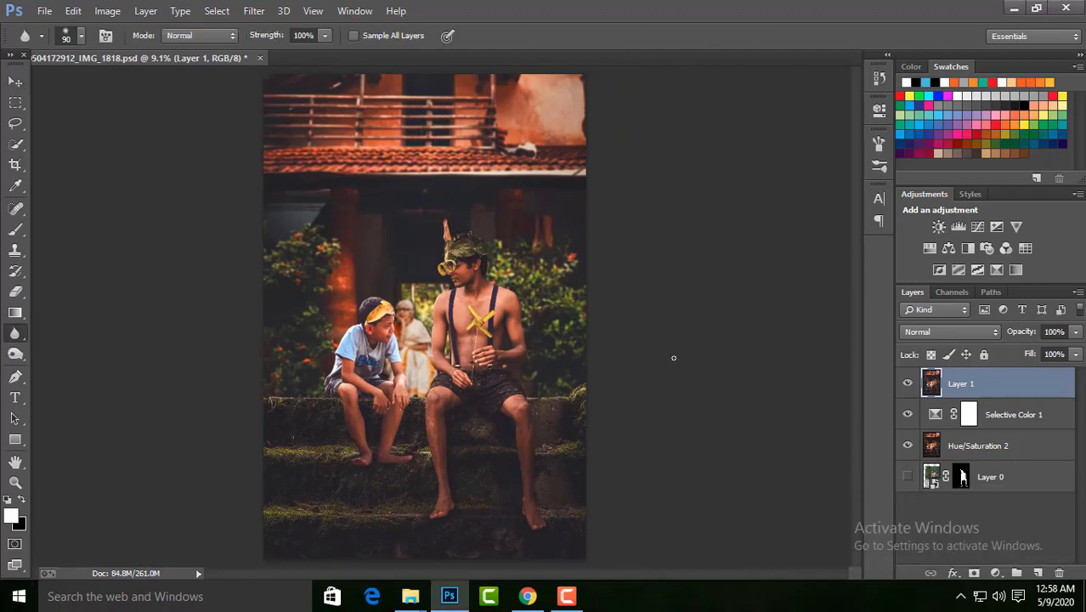
{"action": "scroll", "coordinate": [613, 319], "scroll_direction": "up", "scroll_amount": 2}
{"action": "scroll", "coordinate": [618, 358], "scroll_direction": "up", "scroll_amount": 2}
{"action": "key", "text": "bracketleft"}
{"action": "scroll", "coordinate": [619, 358], "scroll_direction": "up", "scroll_amount": 2}
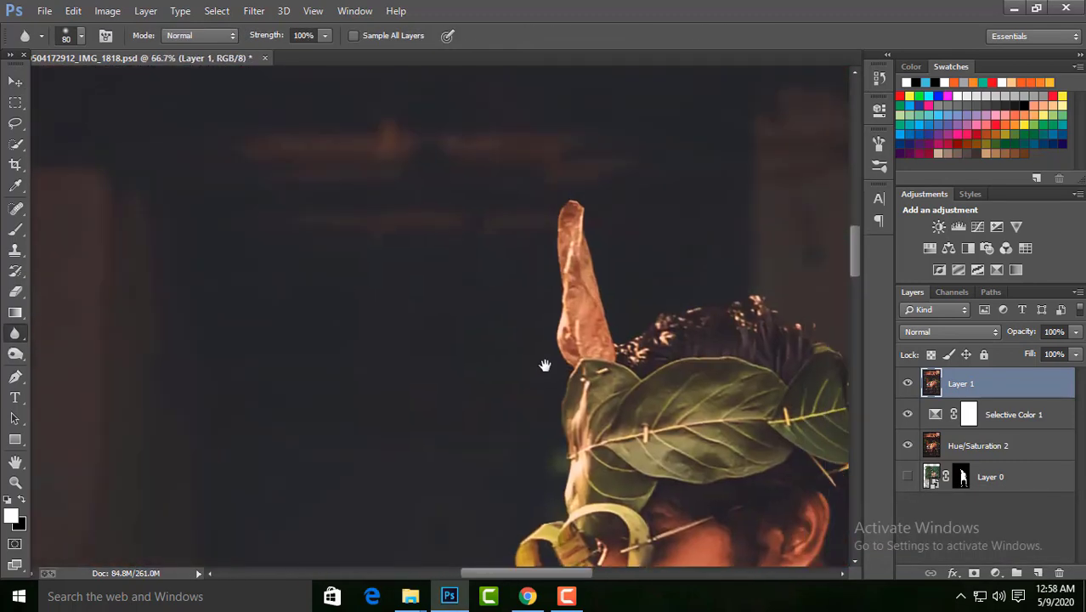
{"action": "left_click_drag", "start_coordinate": [609, 342], "coordinate": [594, 188]}
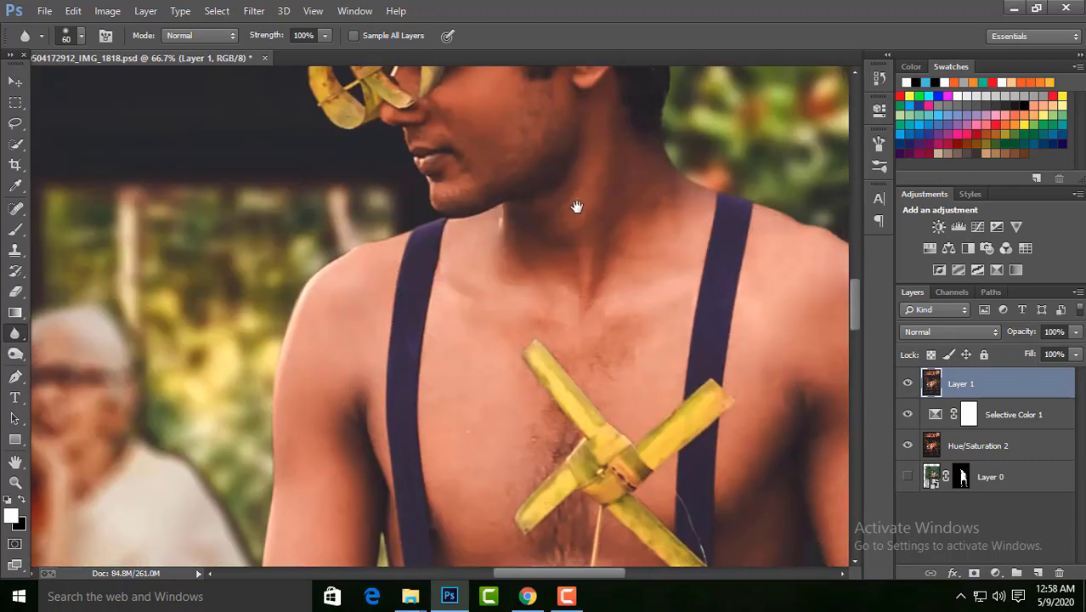
- Switch to the Smudge tool at 9% and resize its brush
{"action": "right_click", "coordinate": [15, 333]}
{"action": "left_click", "coordinate": [64, 351]}
{"action": "key", "text": "ctrl+0"}
{"action": "scroll", "coordinate": [534, 340], "scroll_direction": "up", "scroll_amount": 3}
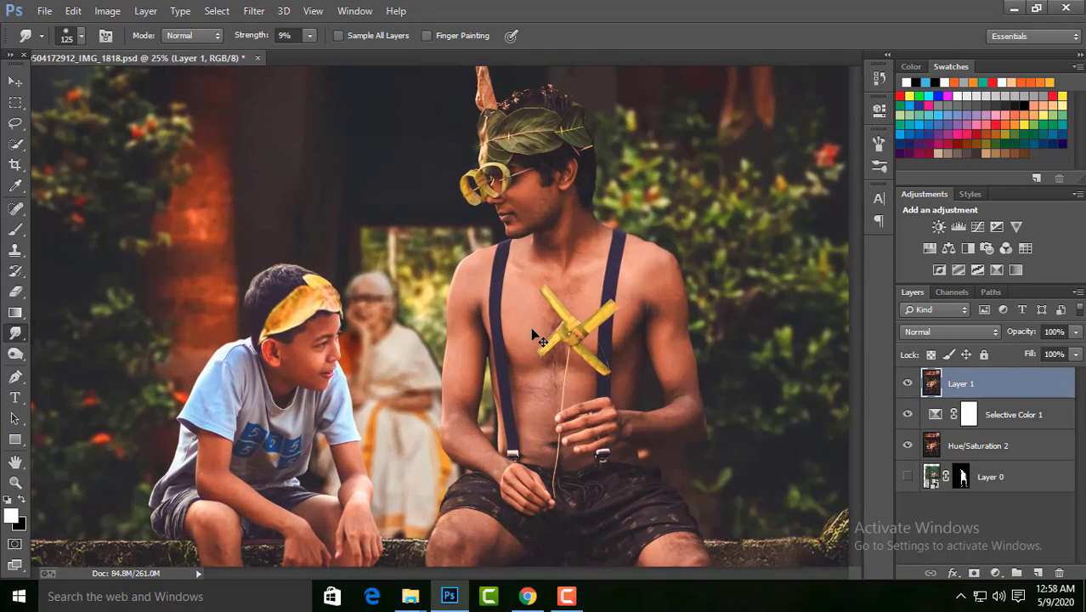
{"action": "scroll", "coordinate": [561, 345], "scroll_direction": "up", "scroll_amount": 2}
{"action": "key", "text": "bracketright"}
{"action": "key", "text": "bracketright"}
{"action": "key", "text": "bracketright"}
{"action": "key", "text": "bracketleft"}
- Finish smudging, then stamp the visible image into a new Layer 2 on top
{"action": "scroll", "coordinate": [587, 323], "scroll_direction": "right", "scroll_amount": 3}
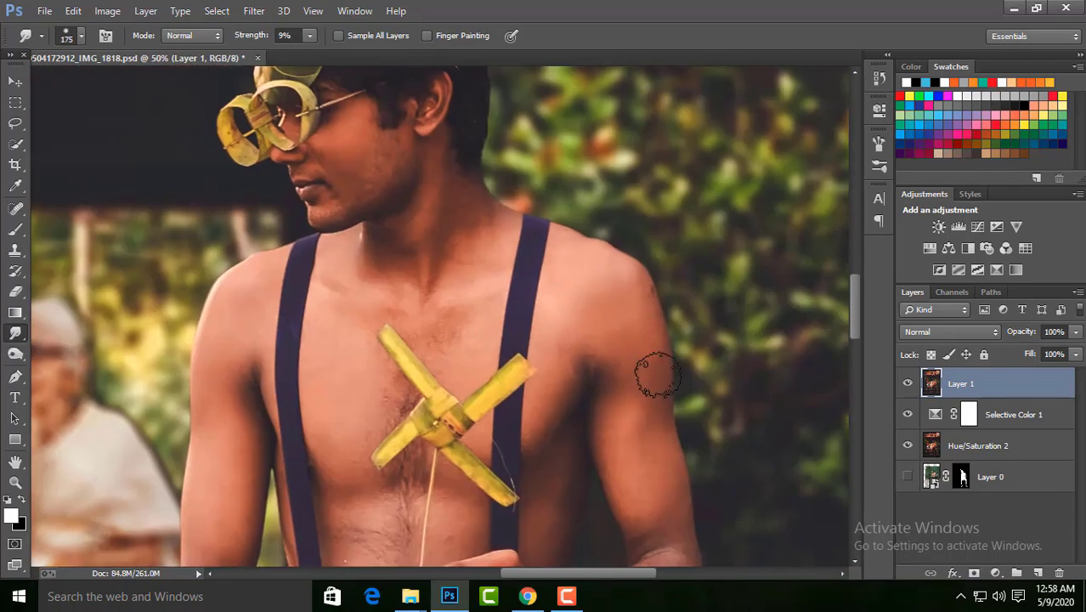
{"action": "scroll", "coordinate": [629, 340], "scroll_direction": "down", "scroll_amount": 2}
{"action": "scroll", "coordinate": [459, 306], "scroll_direction": "down", "scroll_amount": 2}
{"action": "key", "text": "ctrl+0"}
{"action": "key", "text": "bracketright"}
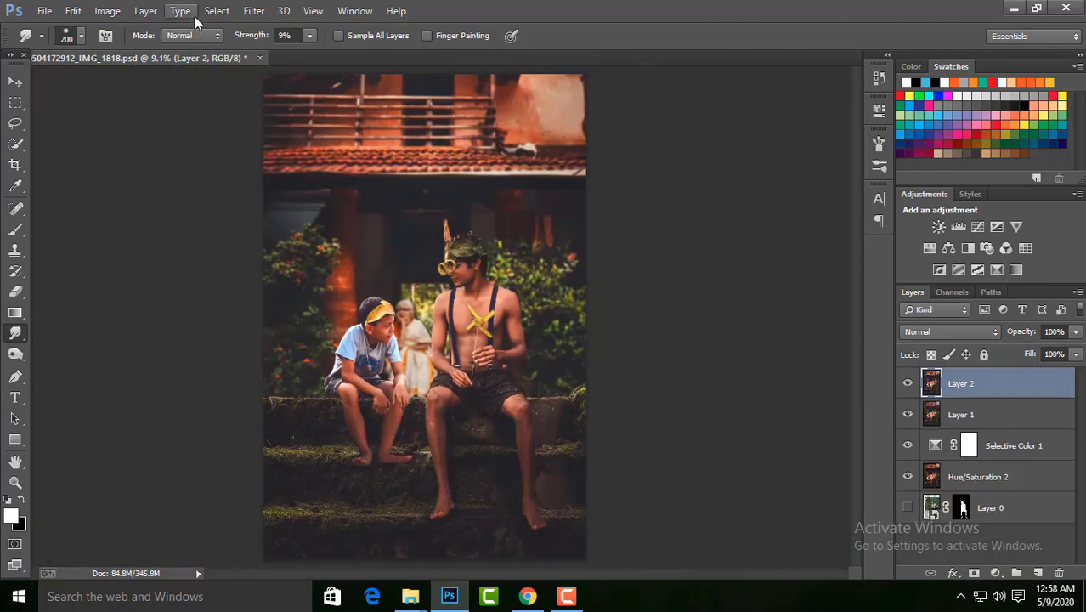
- Apply a 6.8 px High Pass filter and blend the layer as Soft Light
{"action": "left_click", "coordinate": [253, 10]}
{"action": "left_click", "coordinate": [481, 318]}
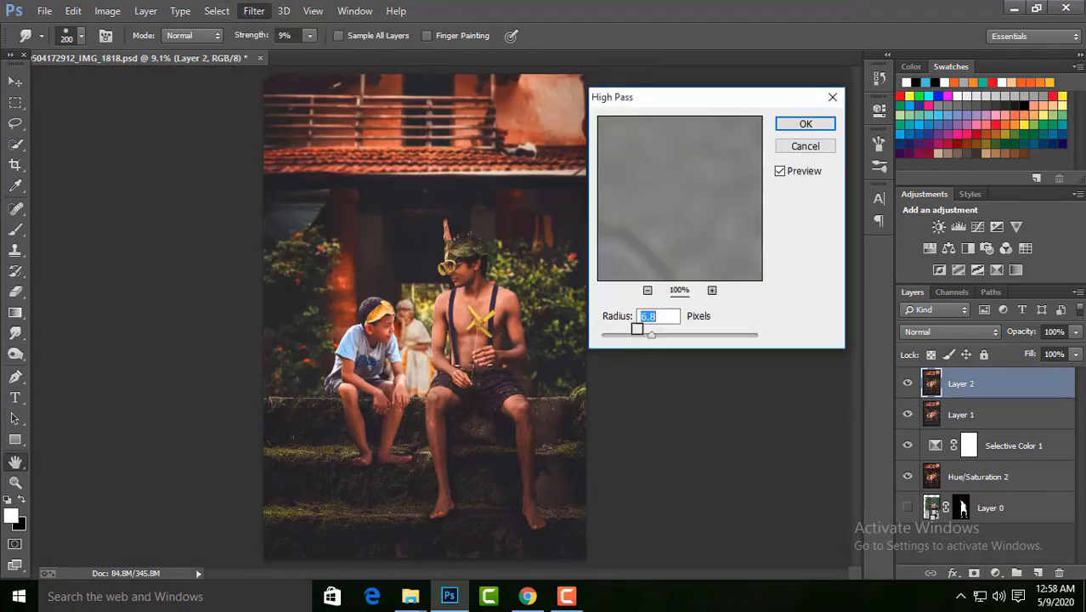
{"action": "left_click", "coordinate": [805, 124]}
{"action": "left_click", "coordinate": [977, 332]}
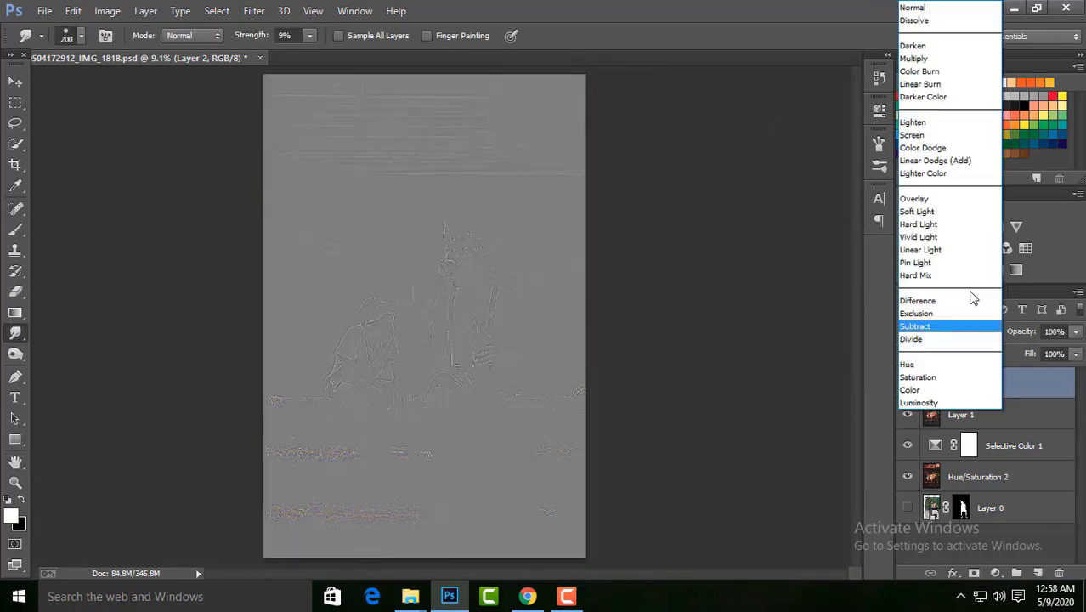
{"action": "left_click", "coordinate": [922, 211]}
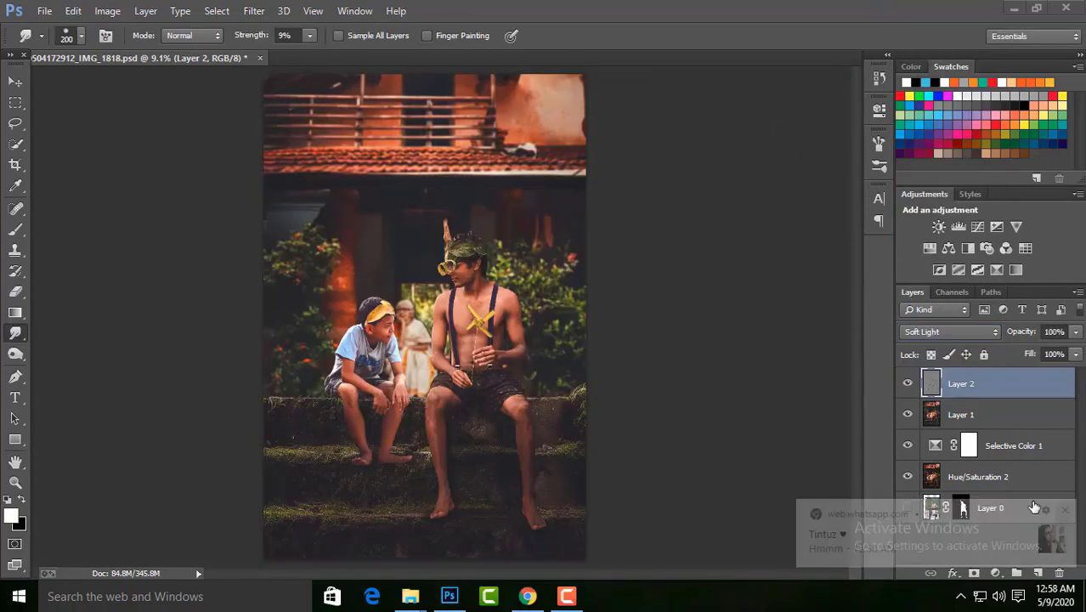
- Lower the high-pass layer to 23% opacity and stamp the visible layers
{"action": "scroll", "coordinate": [643, 303], "scroll_direction": "up", "scroll_amount": 2}
{"action": "scroll", "coordinate": [643, 304], "scroll_direction": "up", "scroll_amount": 2}
{"action": "scroll", "coordinate": [643, 304], "scroll_direction": "up", "scroll_amount": 1}
{"action": "scroll", "coordinate": [497, 364], "scroll_direction": "up", "scroll_amount": 1}
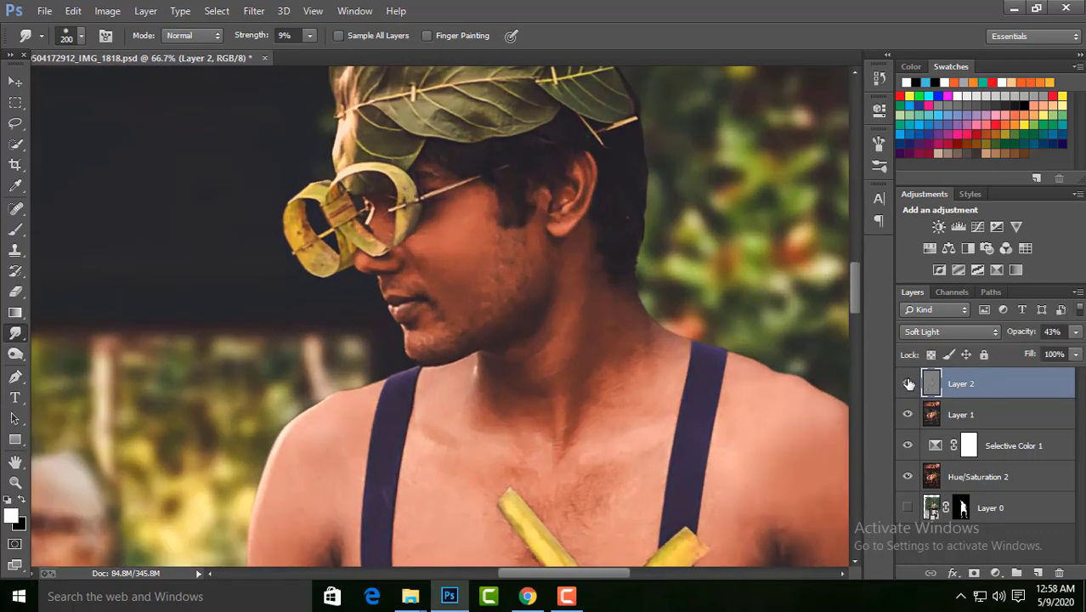
{"action": "type", "text": "23"}
{"action": "key", "text": "Return"}
{"action": "key", "text": "ctrl+0"}
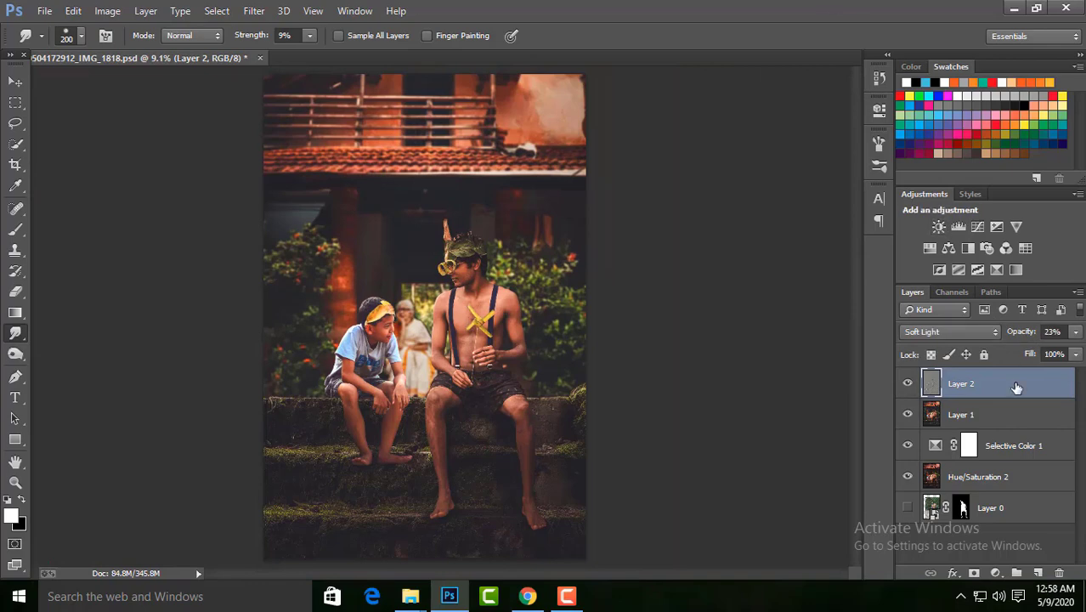
{"action": "key", "text": "ctrl+shift+alt+e"}
- Flatten the image into one Background layer, discarding the hidden layer
{"action": "right_click", "coordinate": [1012, 373]}
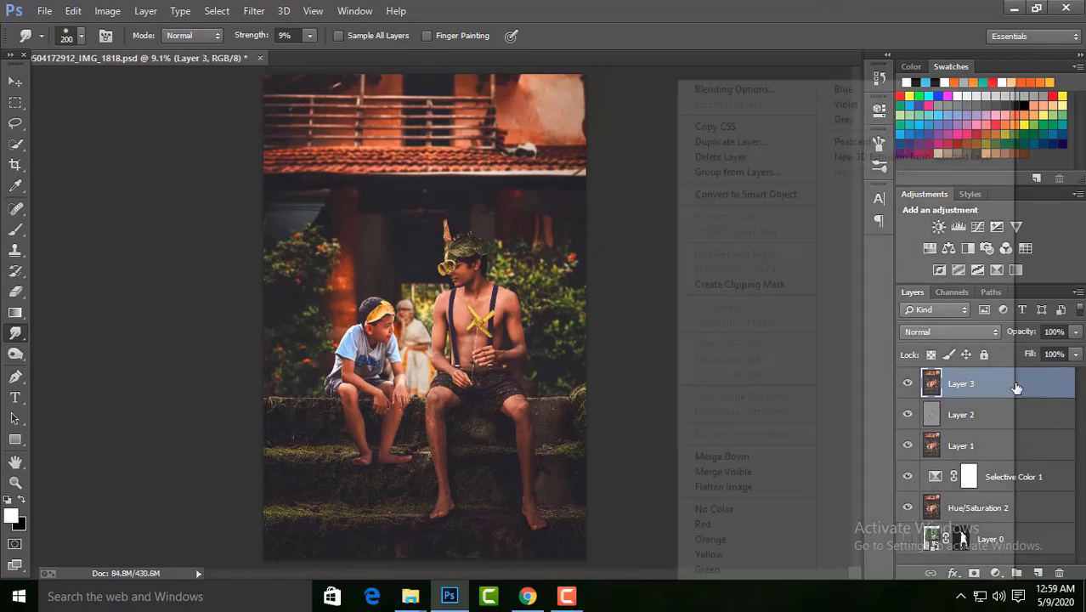
{"action": "right_click", "coordinate": [1028, 378]}
{"action": "left_click", "coordinate": [758, 486]}
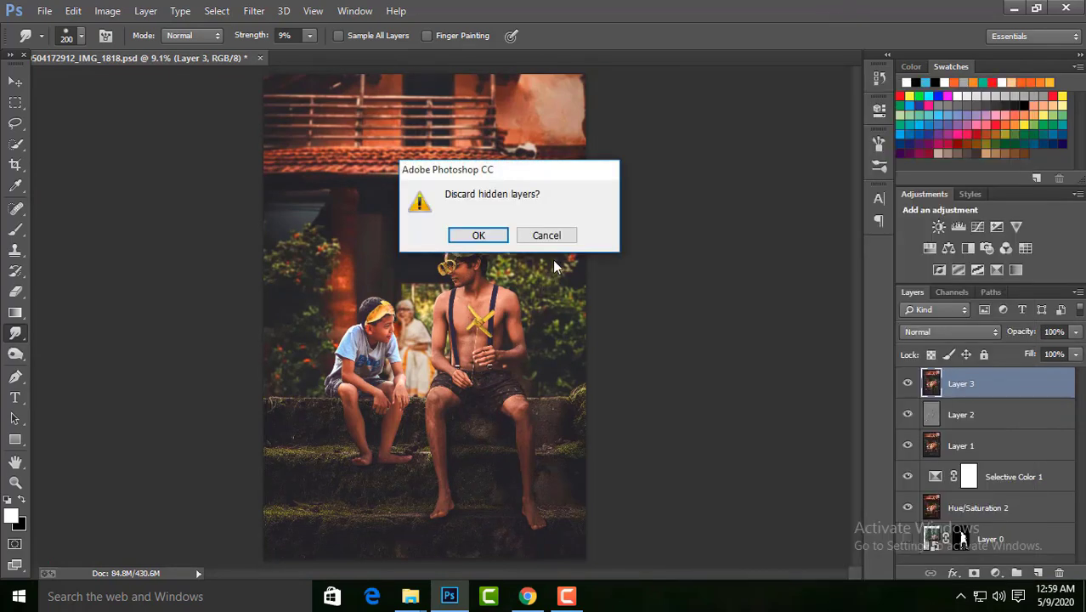
{"action": "left_click", "coordinate": [546, 233]}
{"action": "right_click", "coordinate": [1018, 393]}
{"action": "left_click", "coordinate": [728, 487]}
{"action": "key", "text": "Return"}
{"action": "key", "text": "z"}
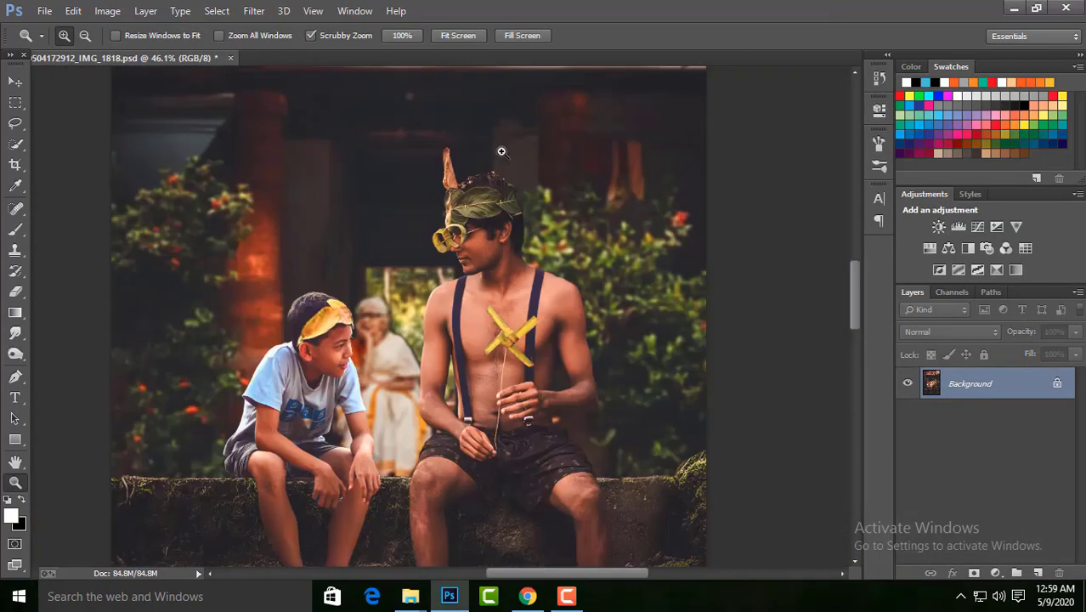